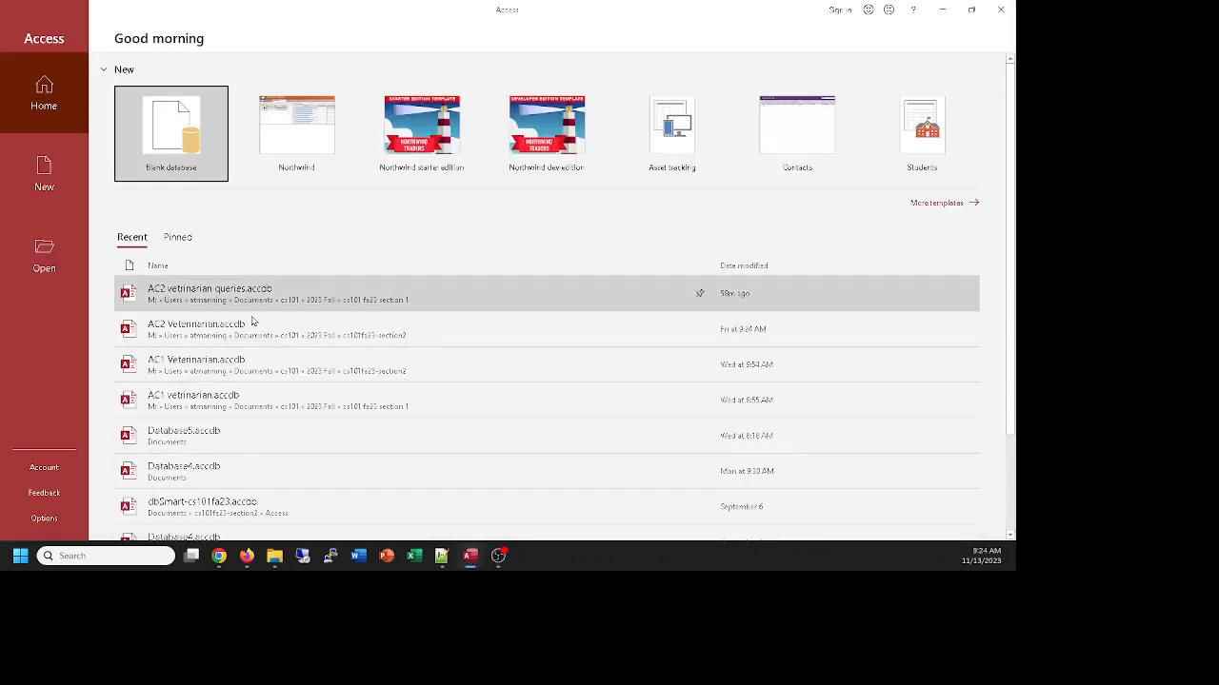
Open the AC2 Veterinarian.accdb database and bring up the AC2-23 Sorted by Cost Ascending query in Design view
click(194, 335)
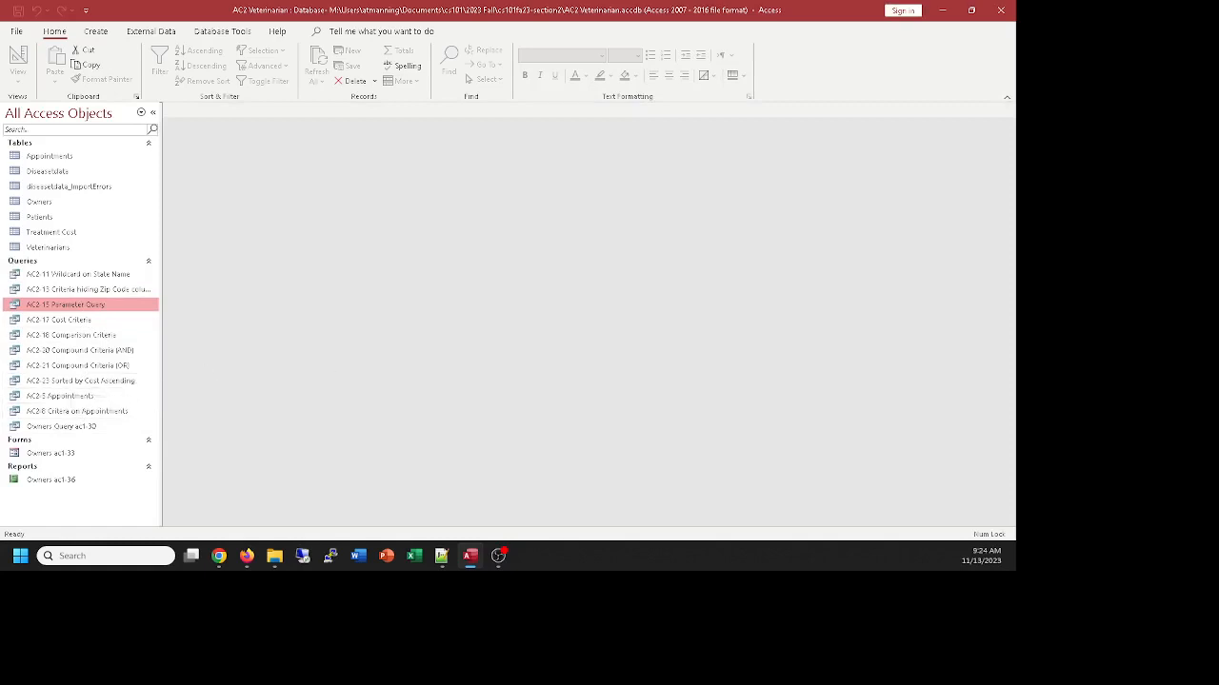
key(alt+Tab)
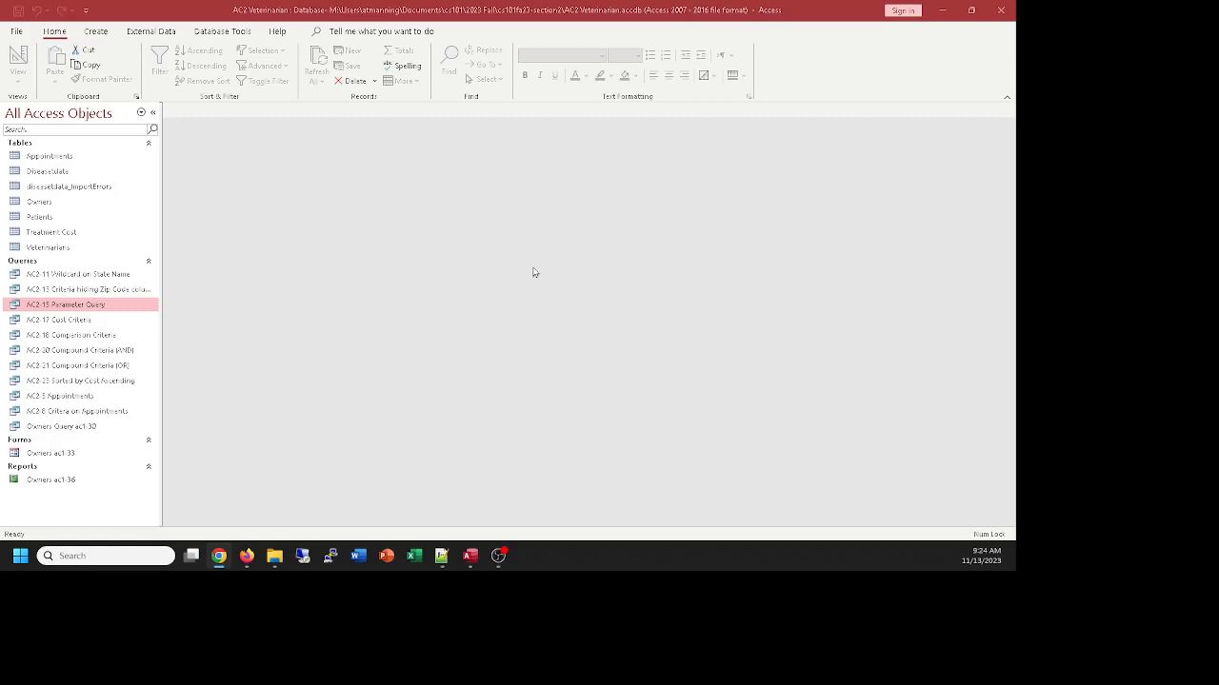
right_click(87, 381)
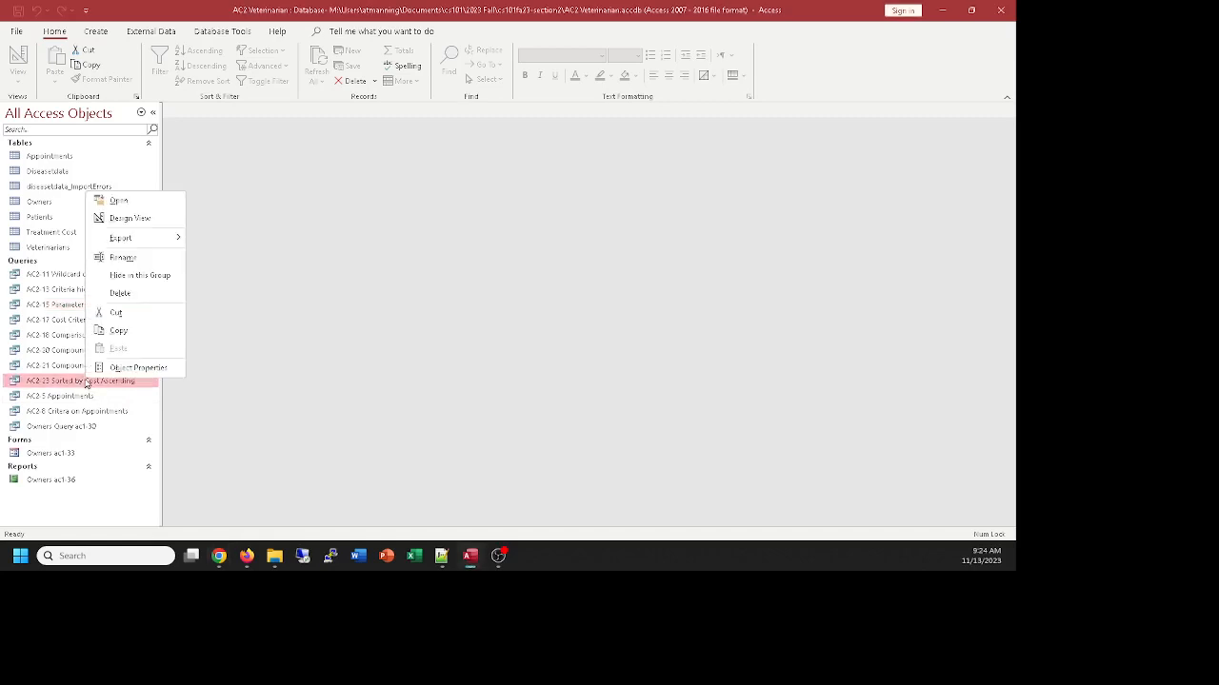
click(122, 222)
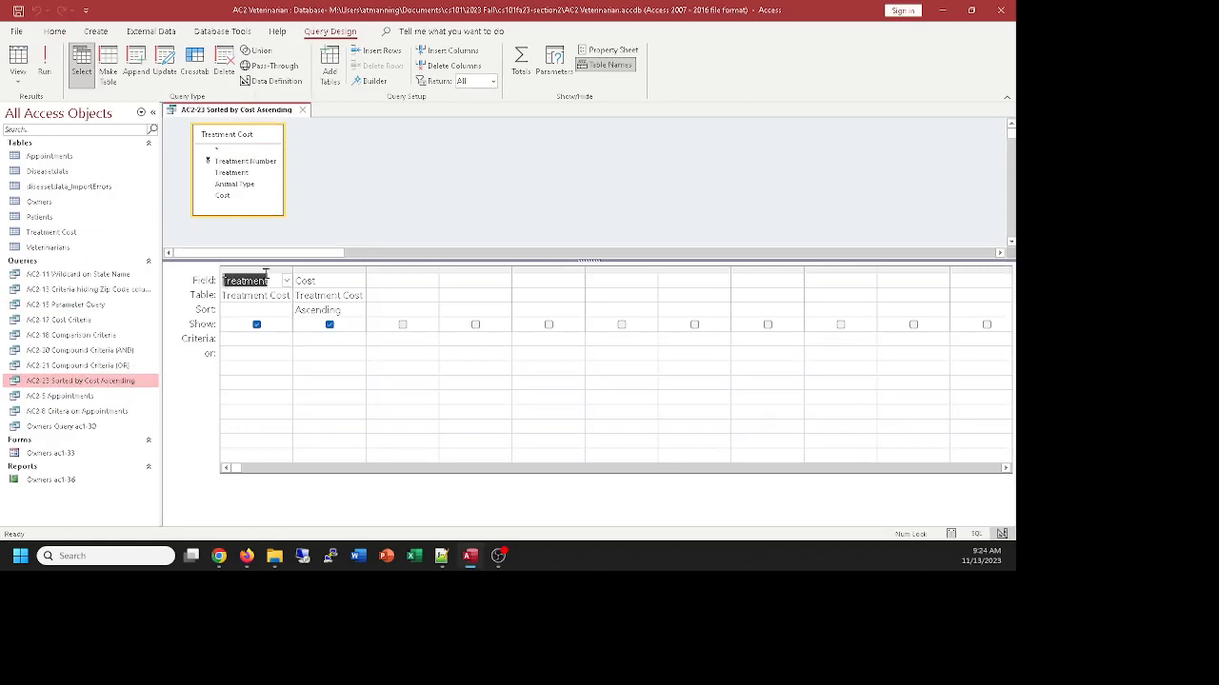
View the query's full results, limit the returned values to 5, and check the datasheet before going back to the design
click(17, 57)
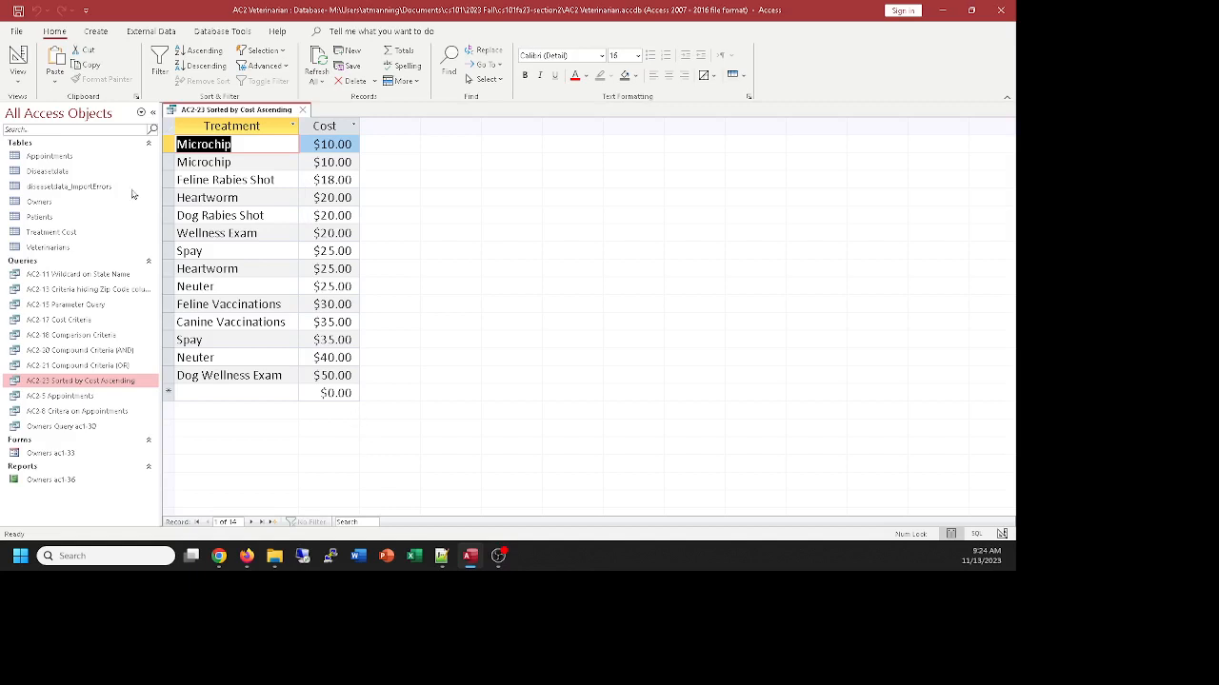
click(18, 57)
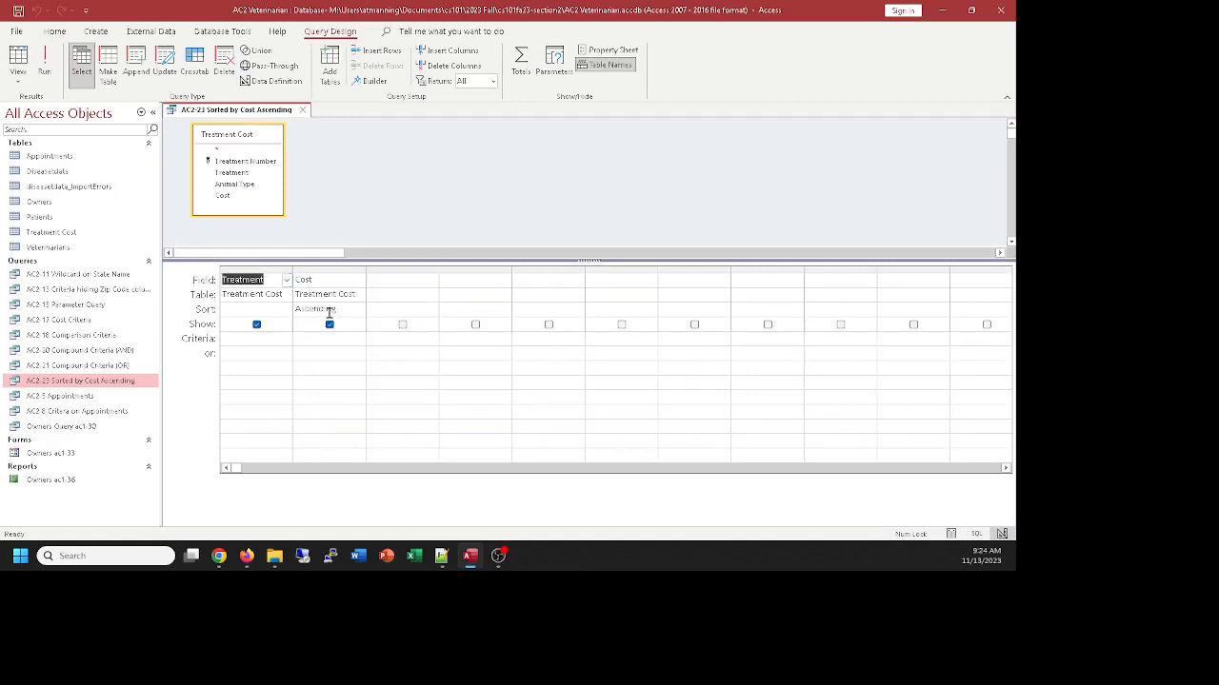
click(492, 81)
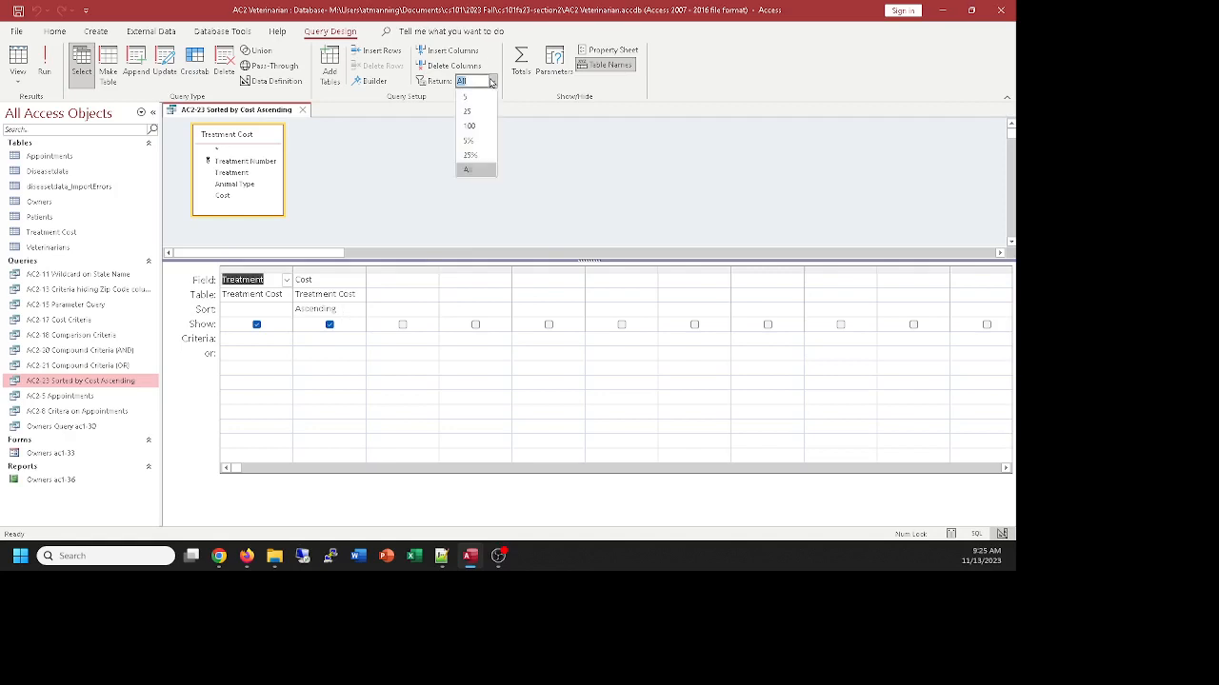
click(466, 99)
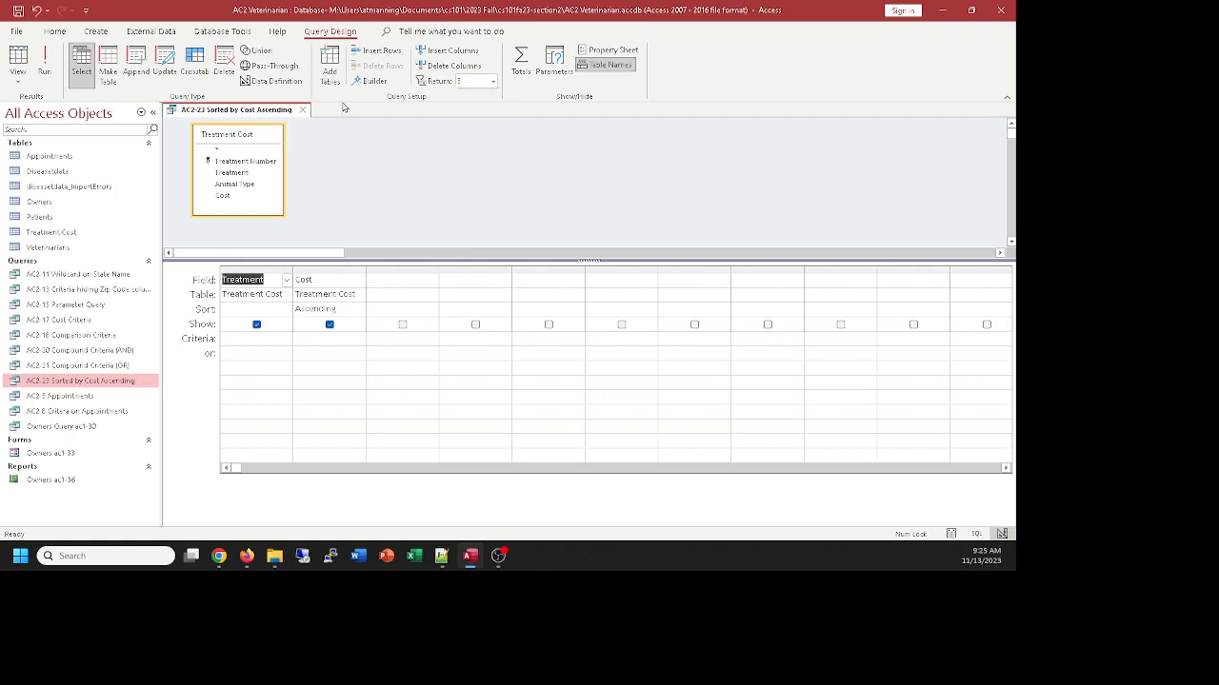
click(17, 59)
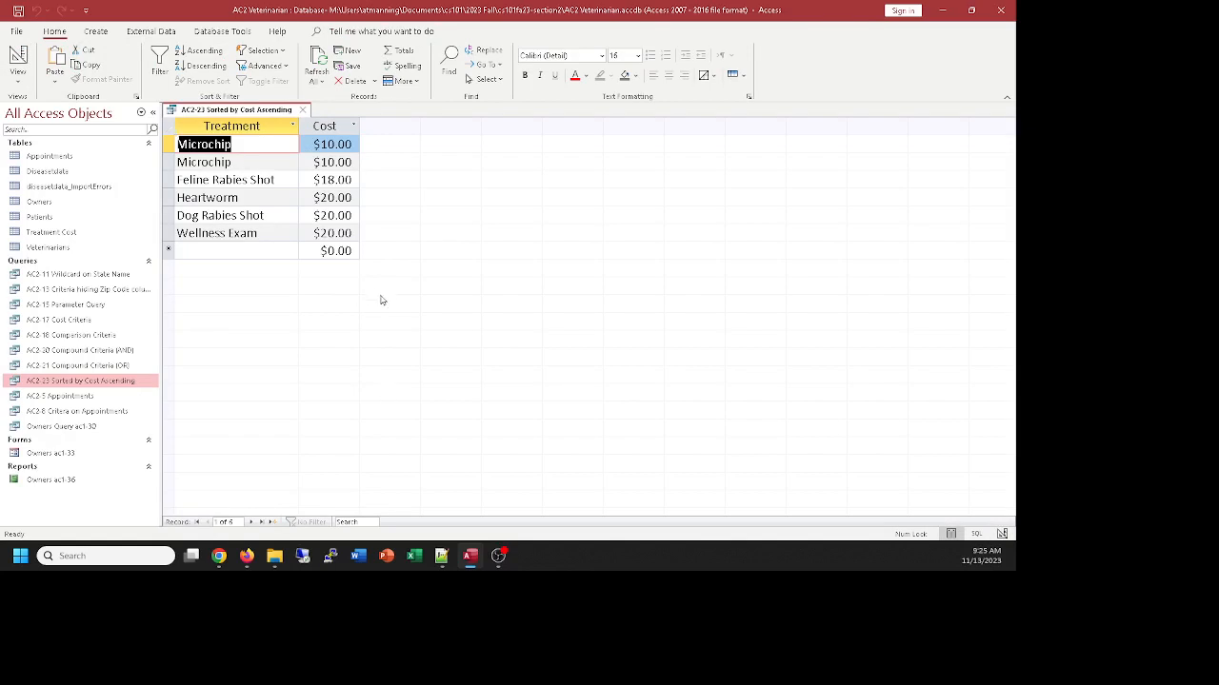
click(17, 59)
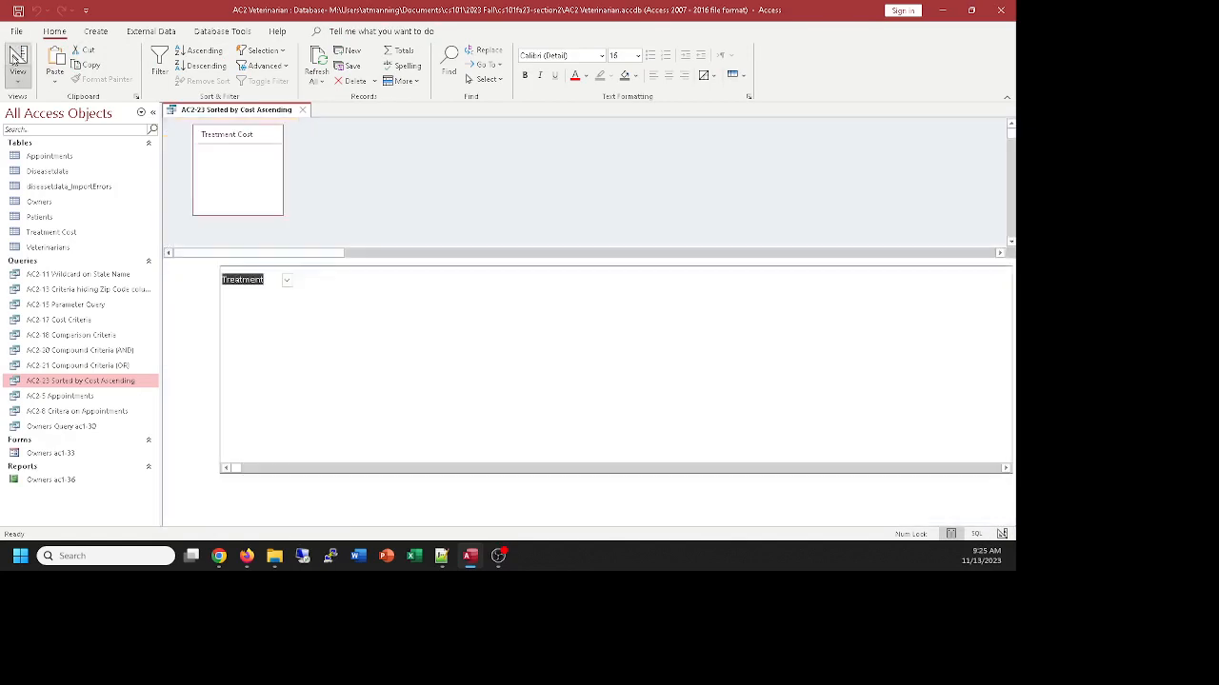
Reset the query's returned values to All and view the results again before going back to the design
click(492, 87)
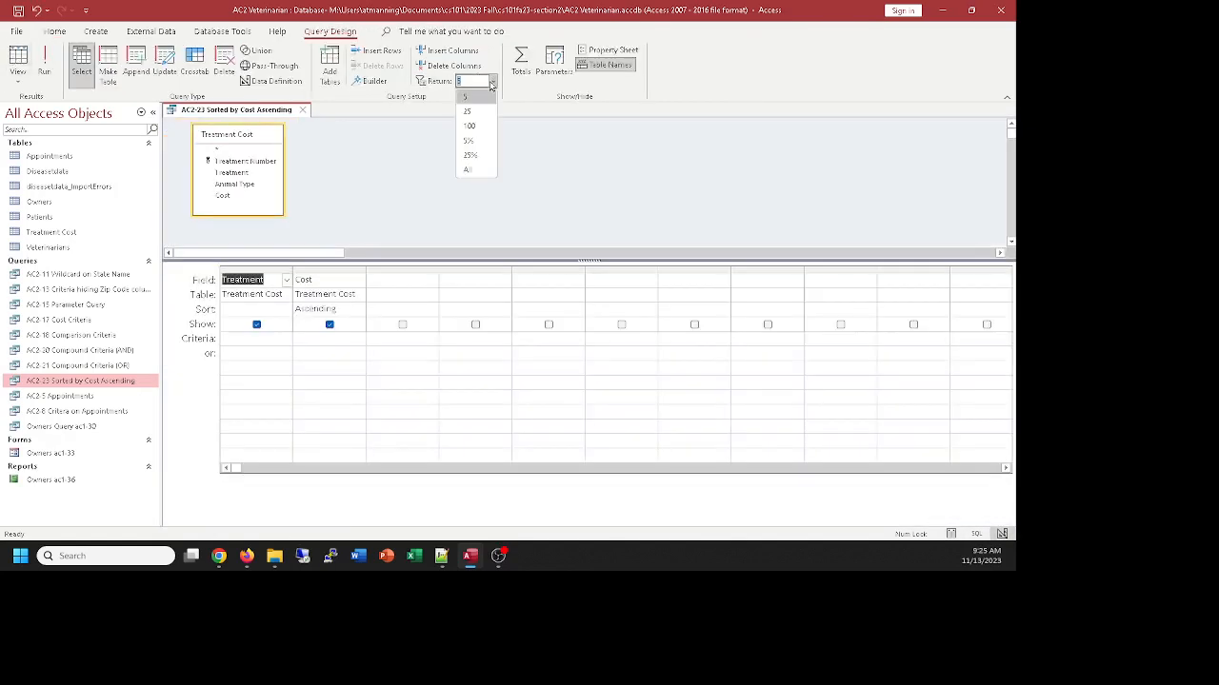
click(476, 168)
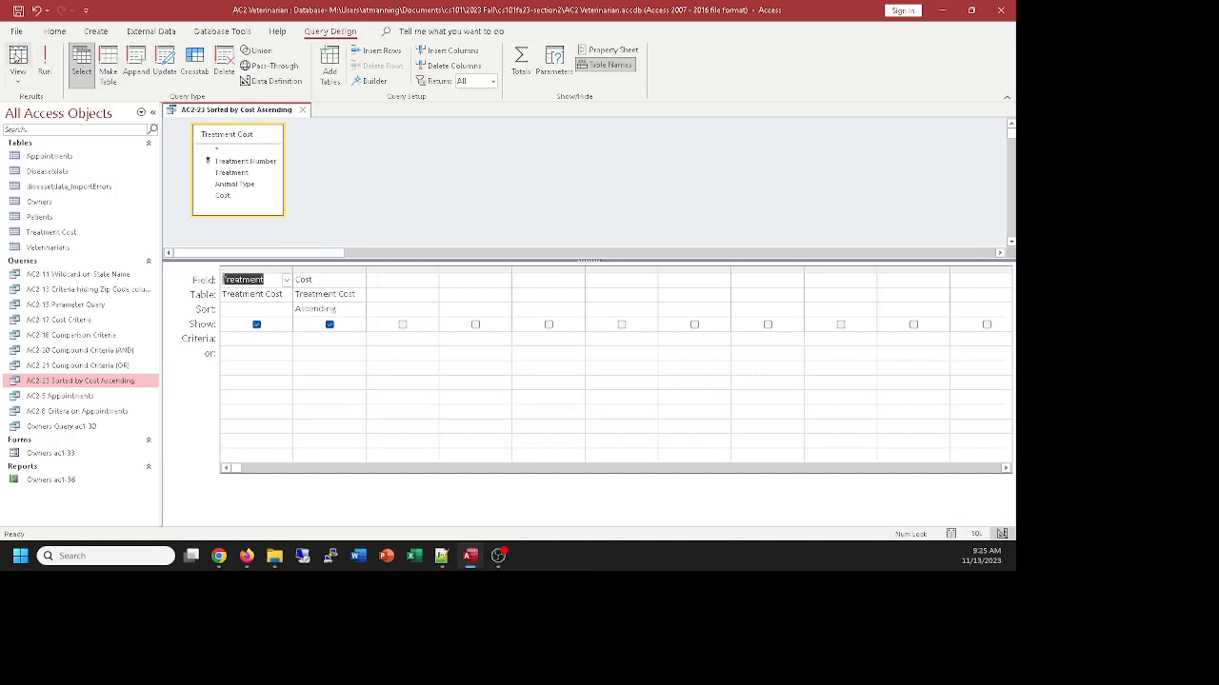
click(17, 58)
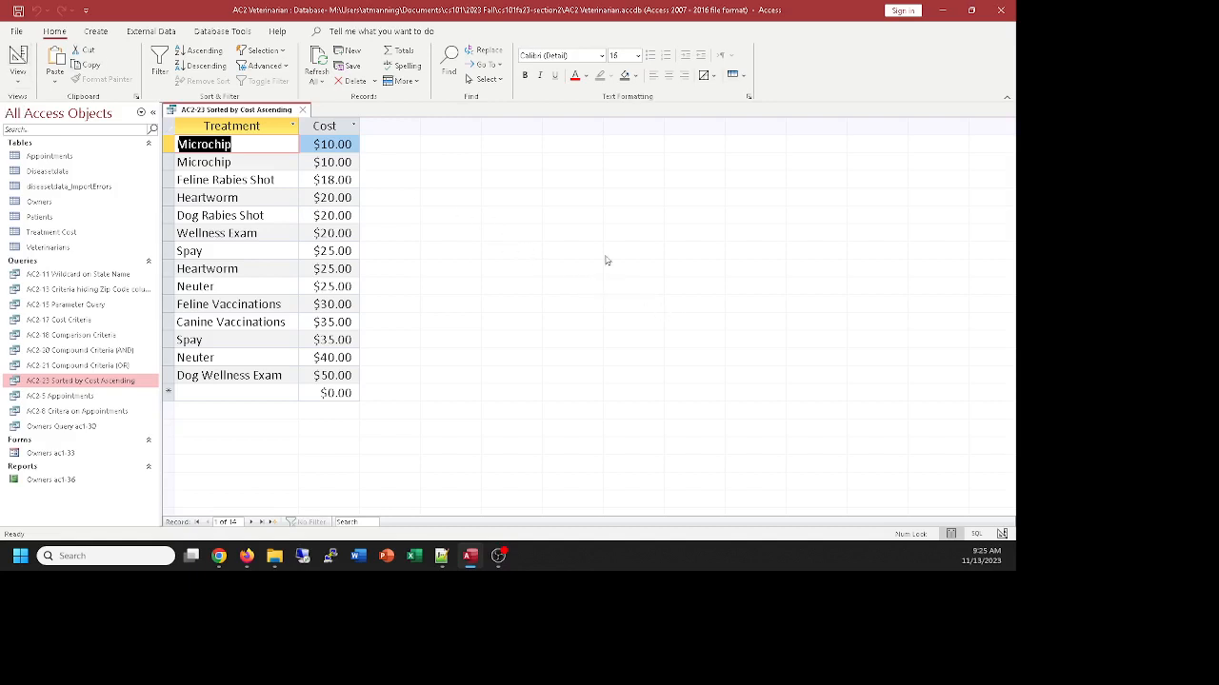
click(18, 56)
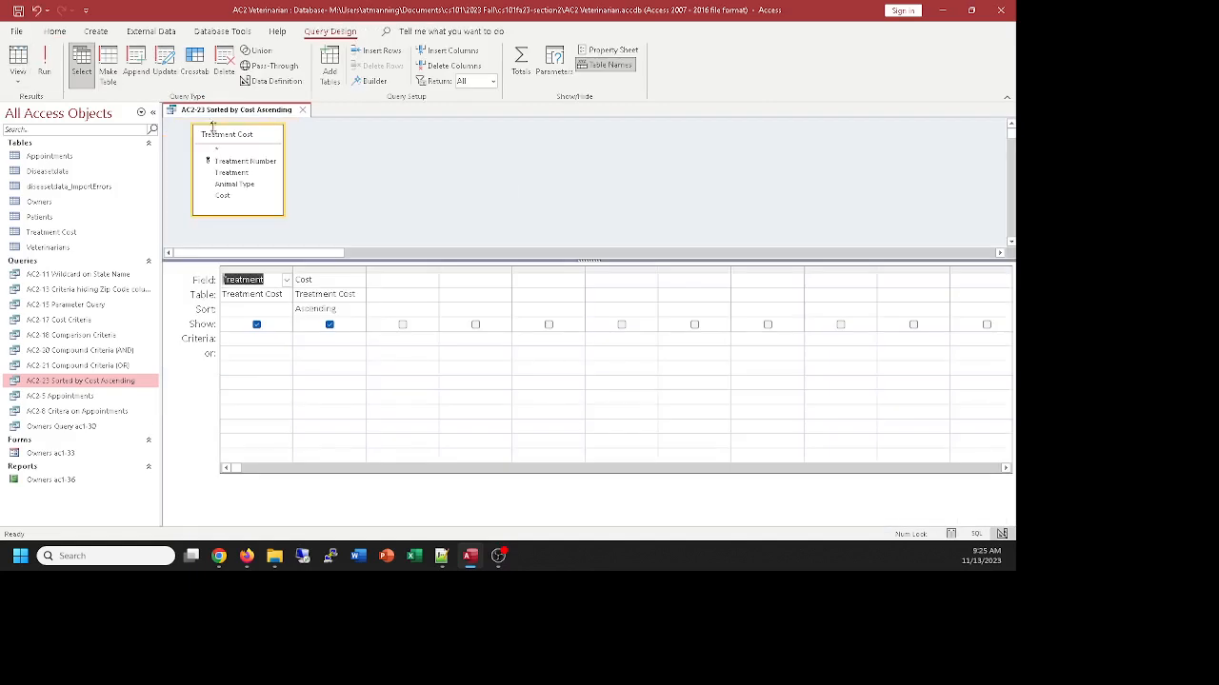
Limit the query to the top 5 values and check its results in Datasheet view
click(492, 83)
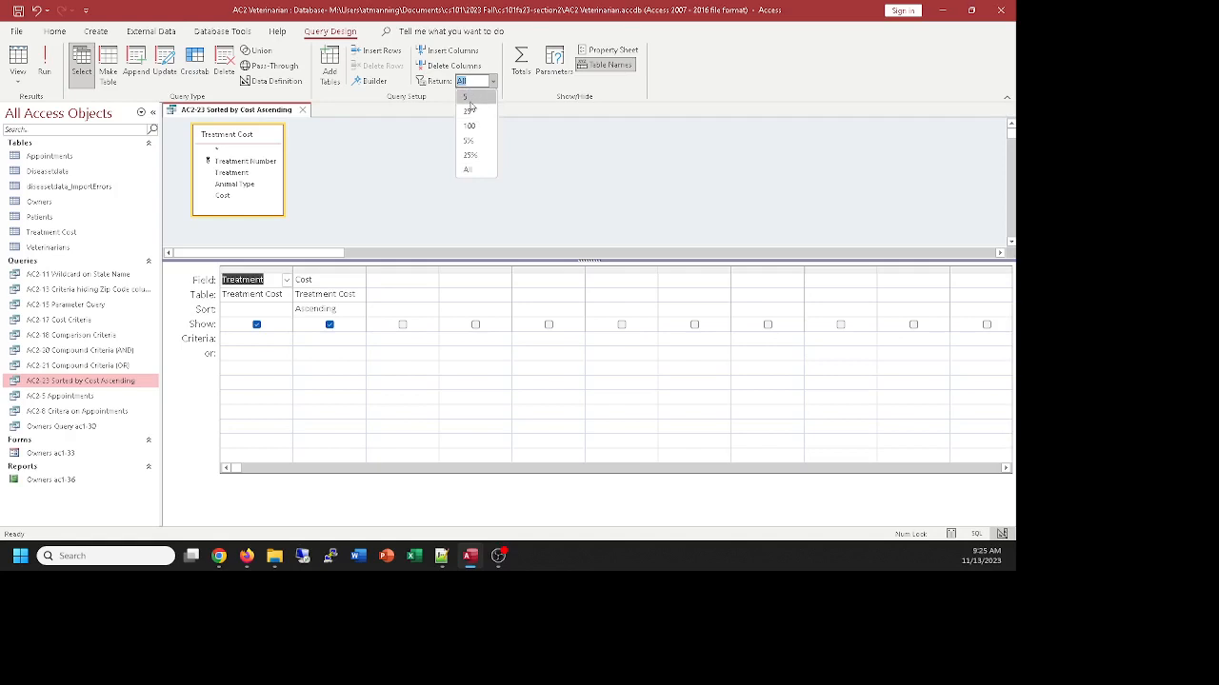
click(469, 97)
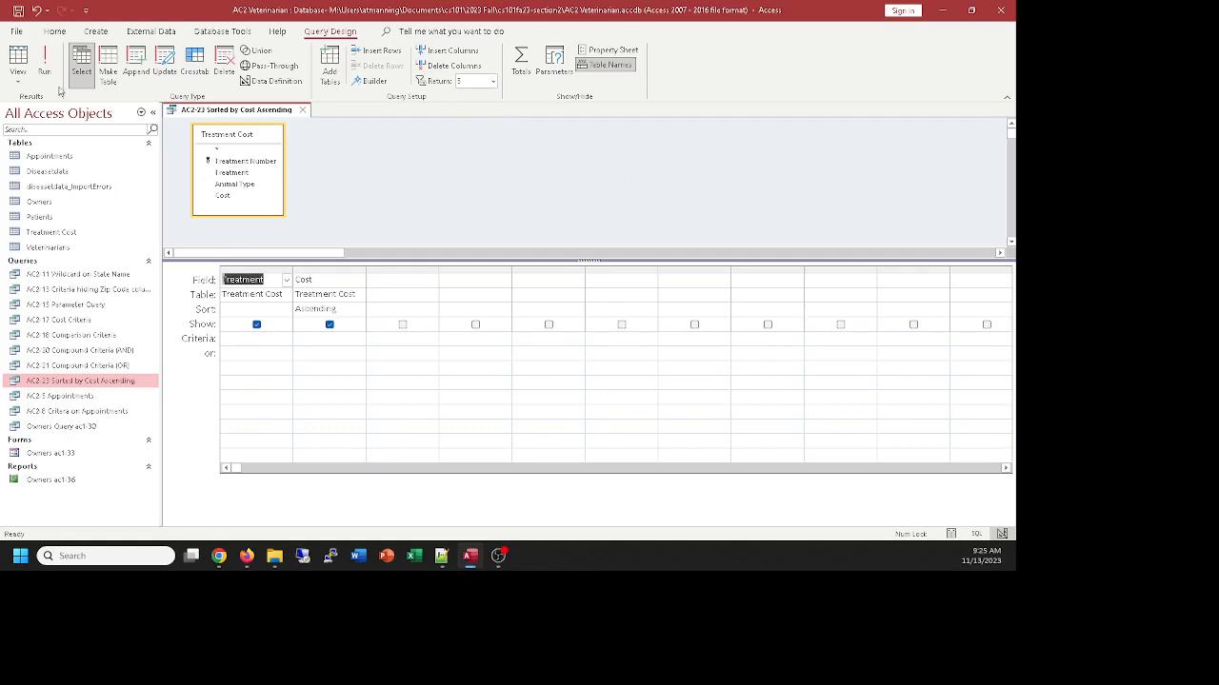
click(18, 59)
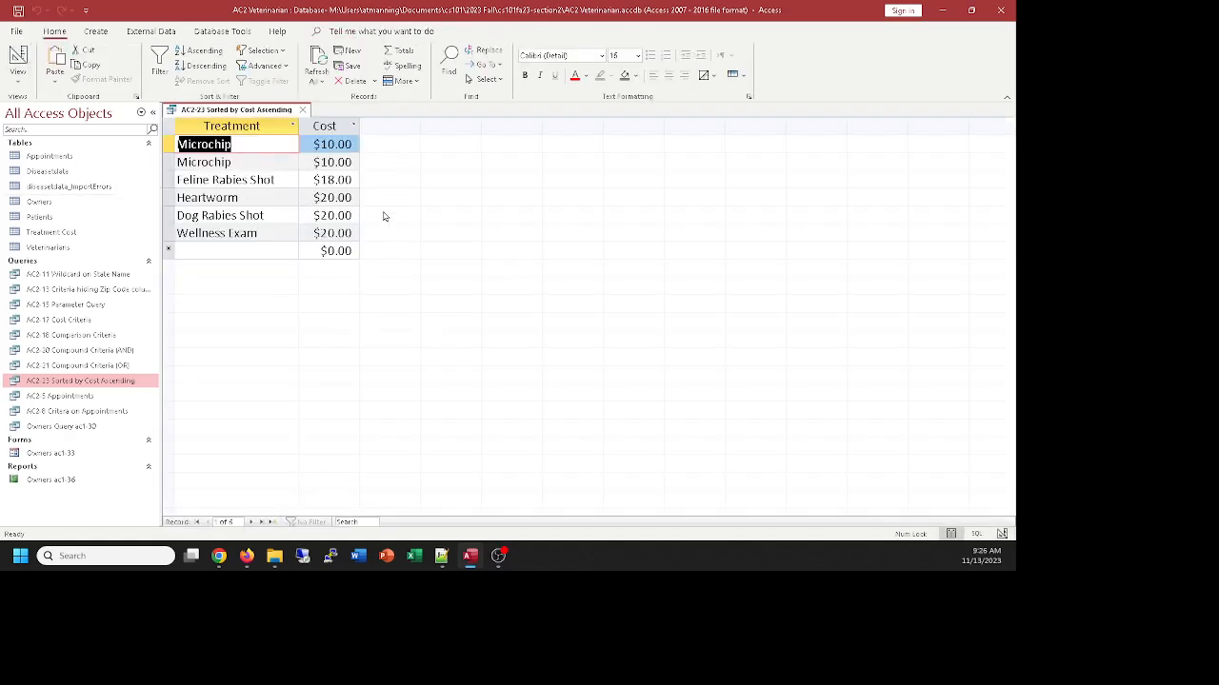
click(18, 60)
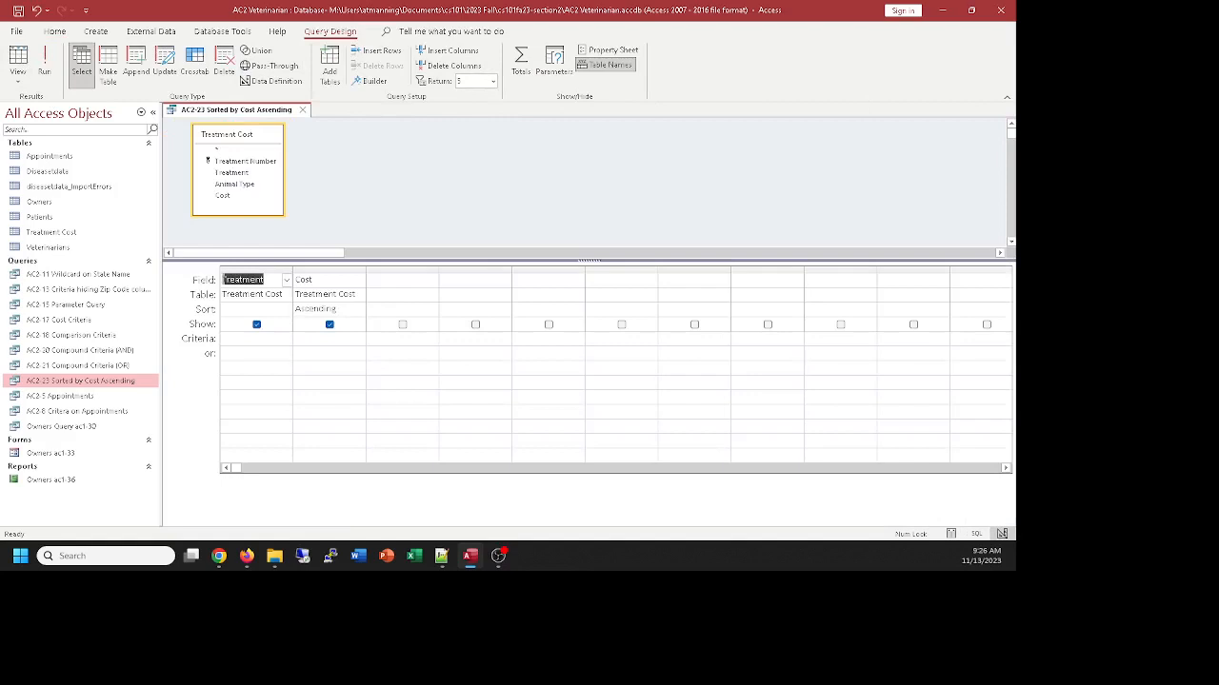
Close the AC2-23 Sorted by Cost Ascending query and save its design changes
key(alt+Tab)
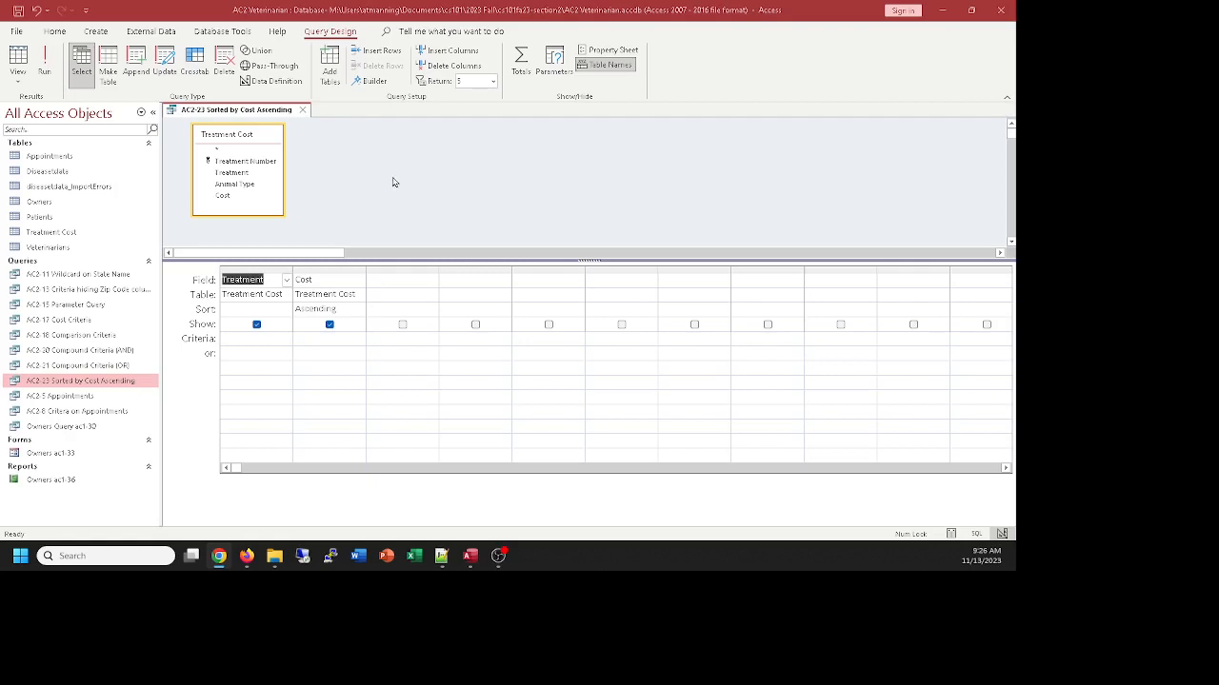
click(491, 178)
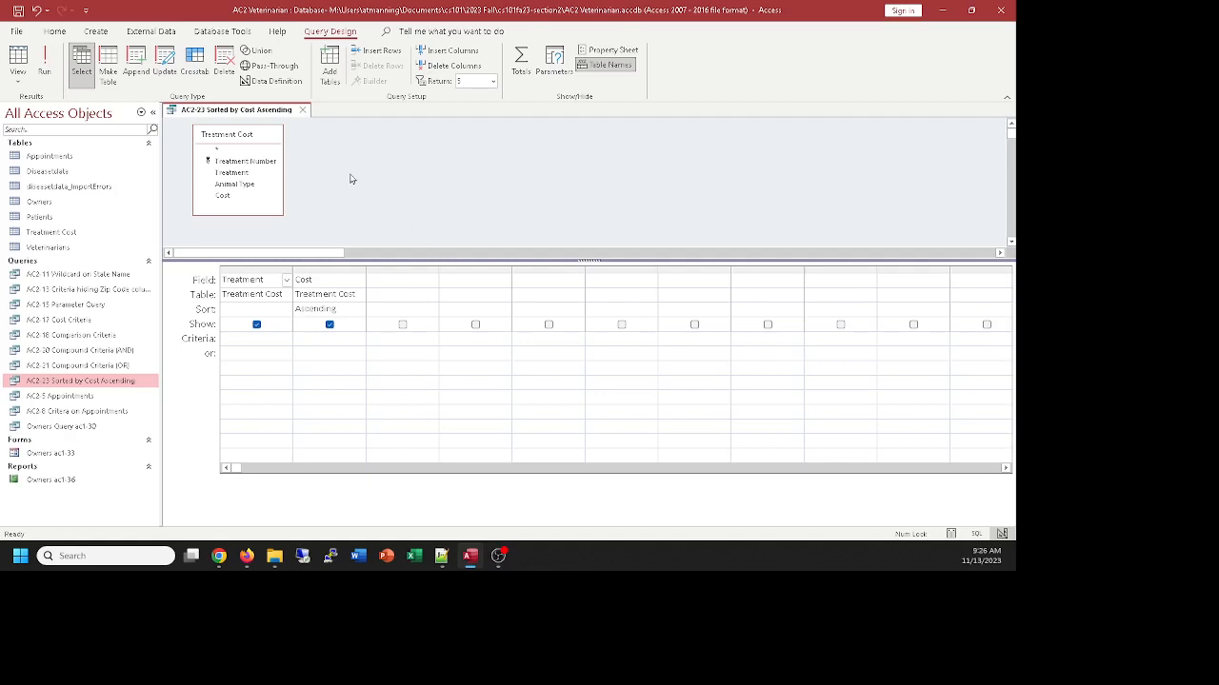
click(302, 111)
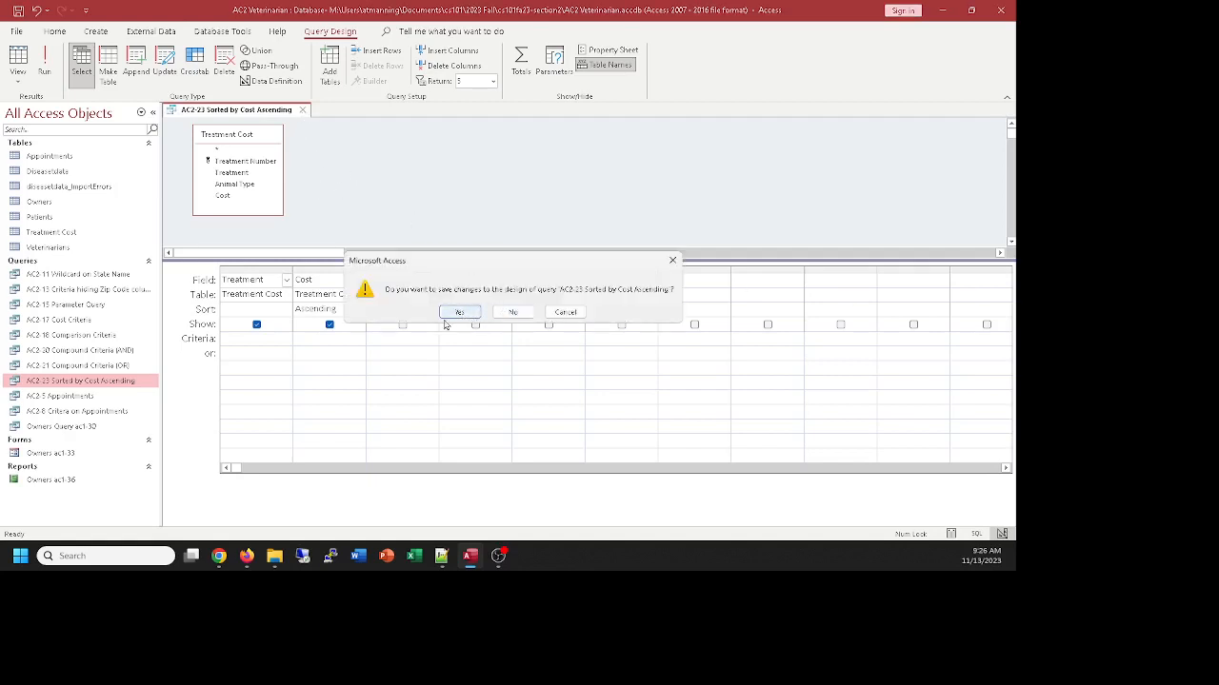
click(463, 315)
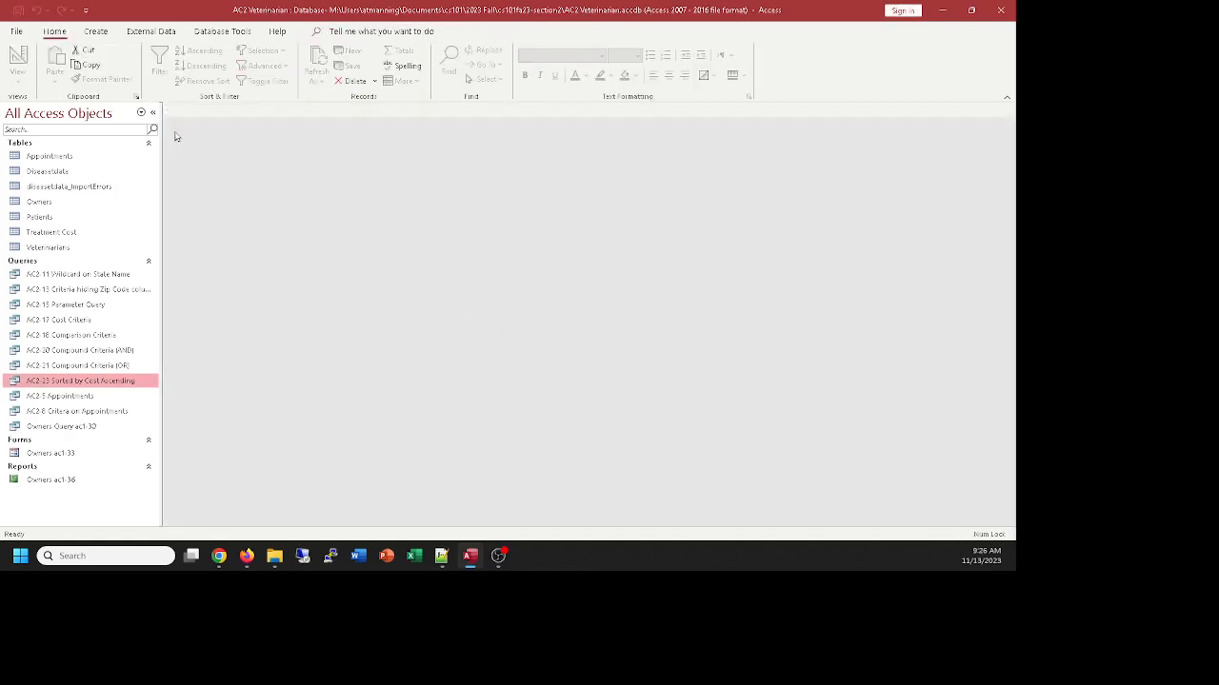
Switch to Firefox and open the syllabus linked on the CS 101 course materials page
click(143, 33)
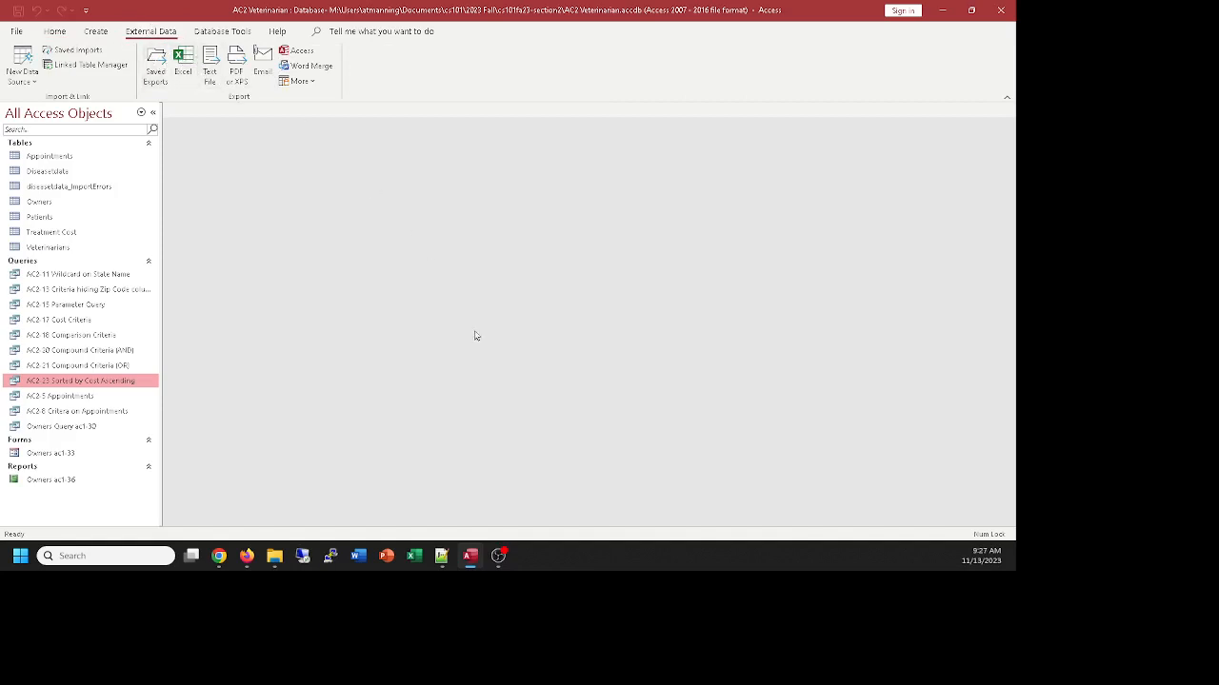
click(250, 558)
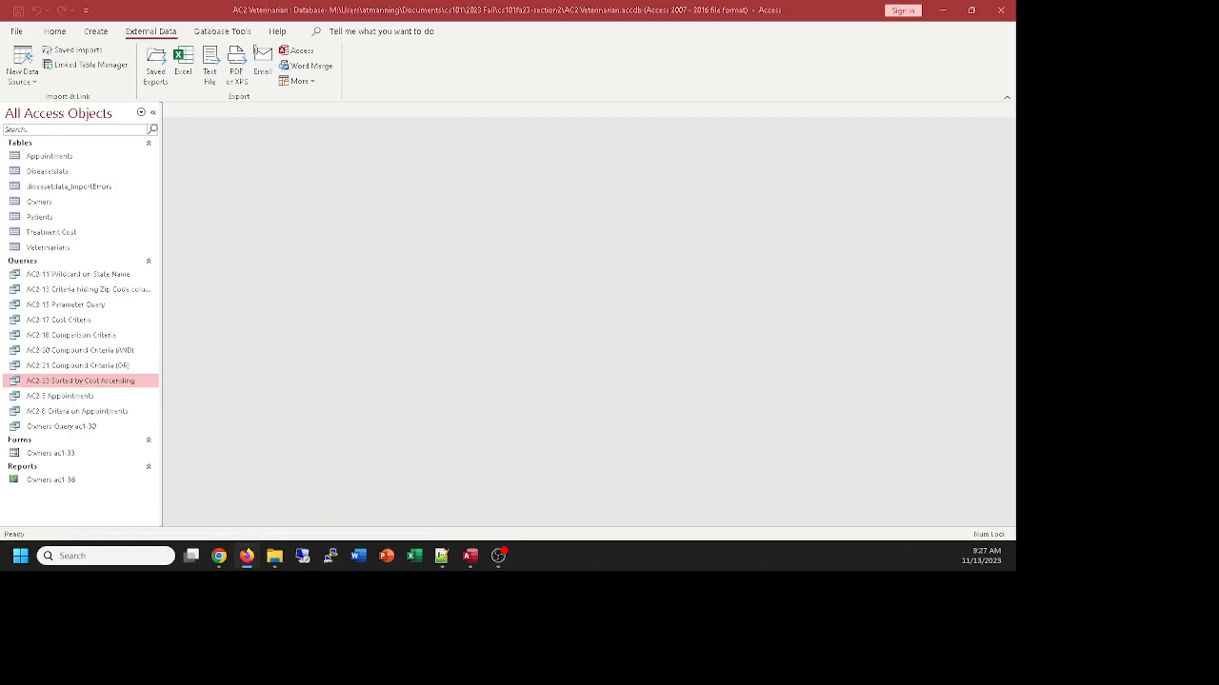
drag(1015, 88, 244, 4)
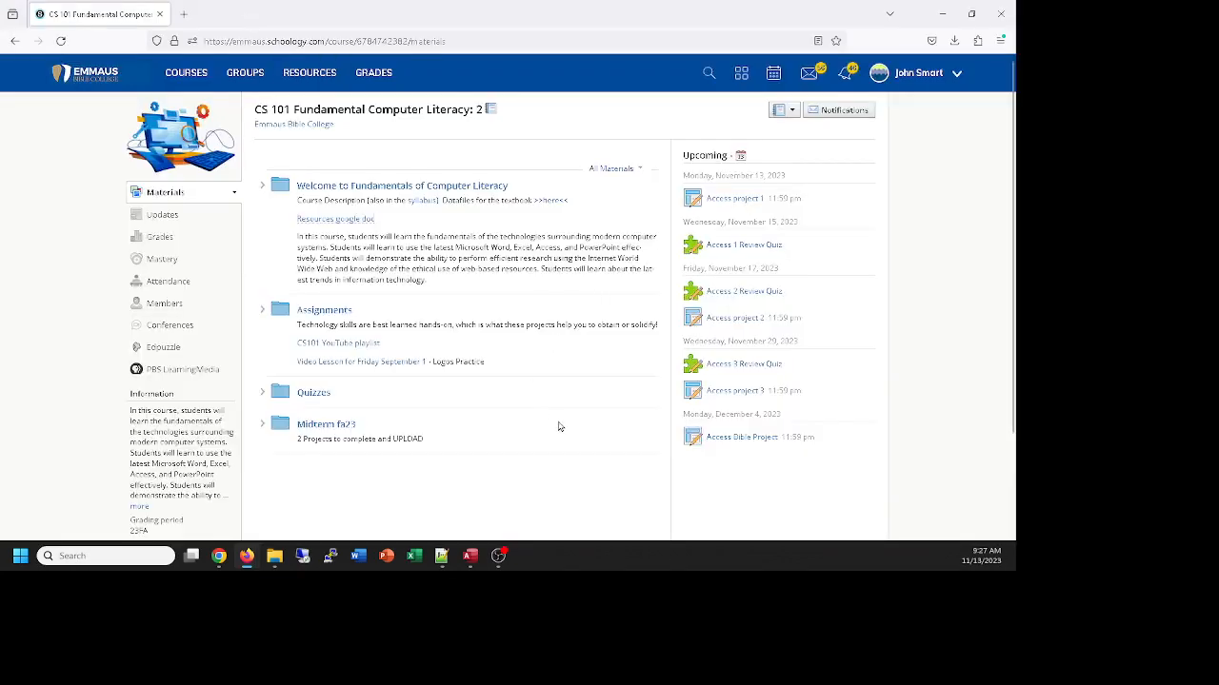
scroll(540, 403, down, 1)
scroll(572, 333, down, 1)
scroll(571, 333, up, 1)
scroll(593, 359, down, 1)
scroll(594, 359, up, 1)
click(416, 201)
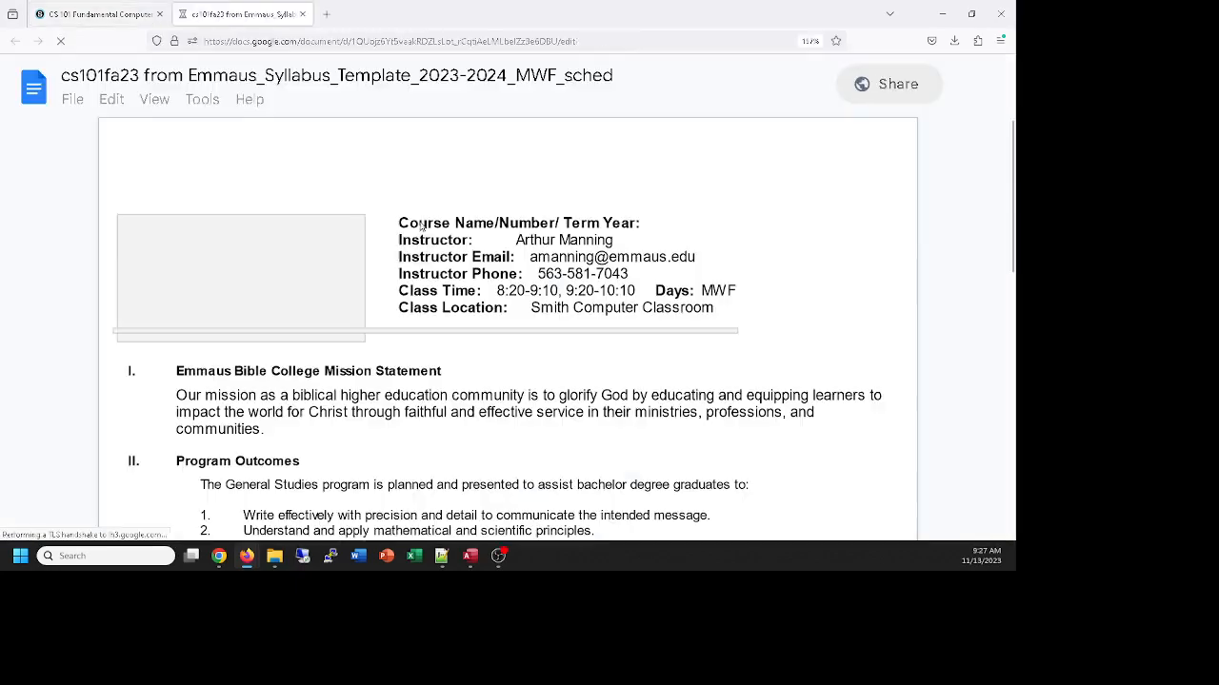
Follow the textbook's link in the syllabus to its companion site and open the Data Files PDF
scroll(562, 303, down, 15)
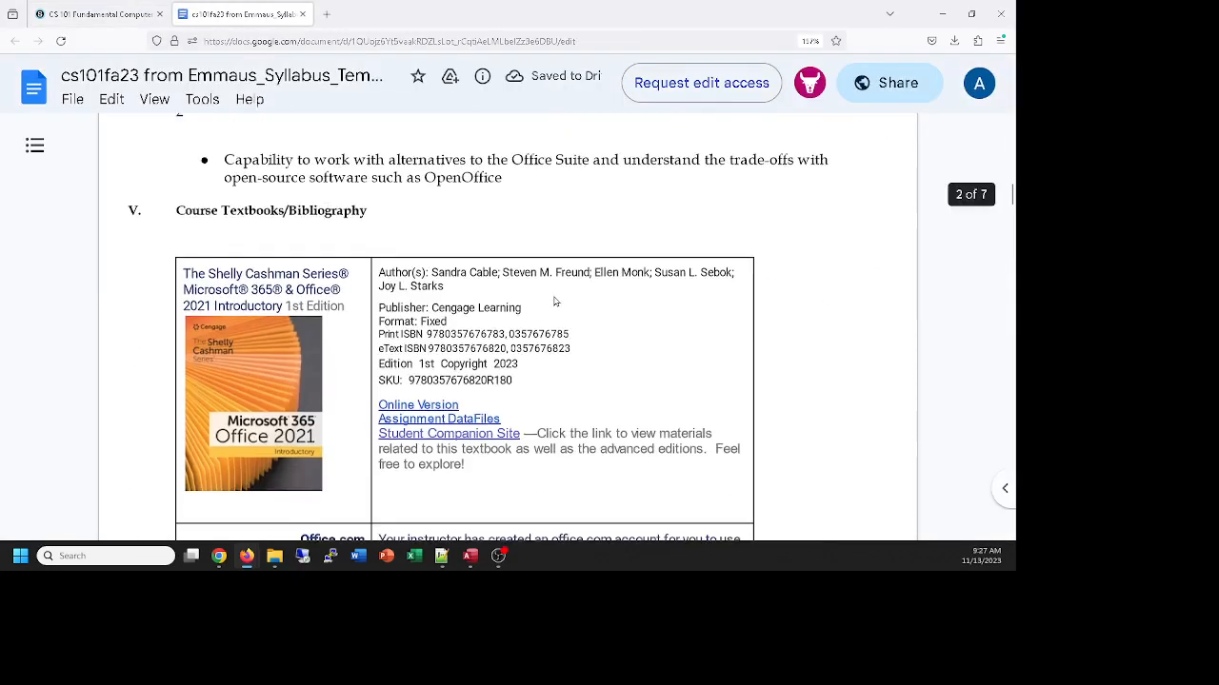
click(443, 151)
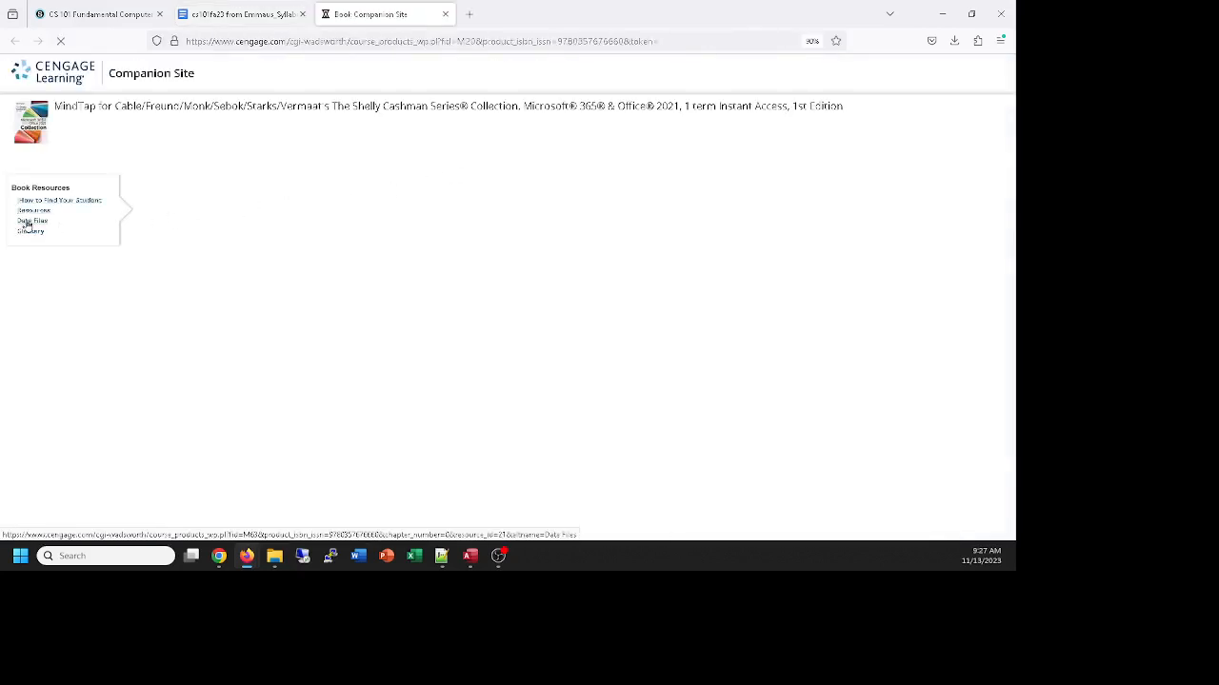
click(26, 225)
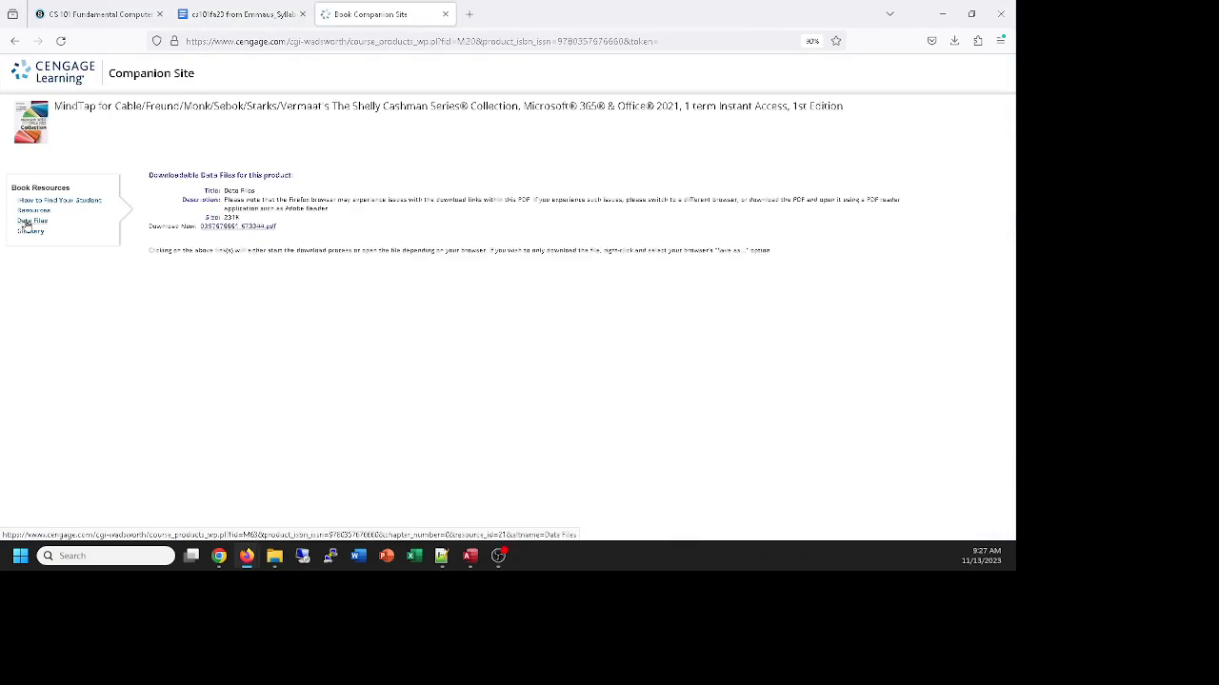
click(224, 229)
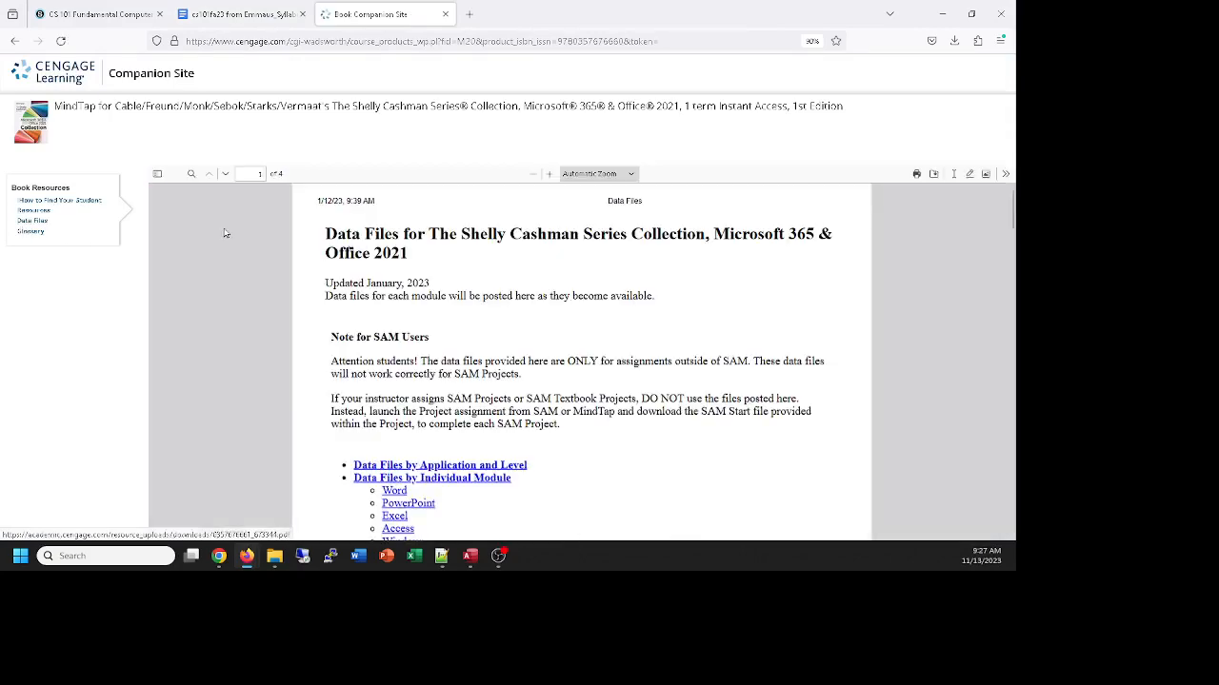
Download the introductory Access Data Modules 1-3 archive from the data files table
scroll(448, 295, down, 5)
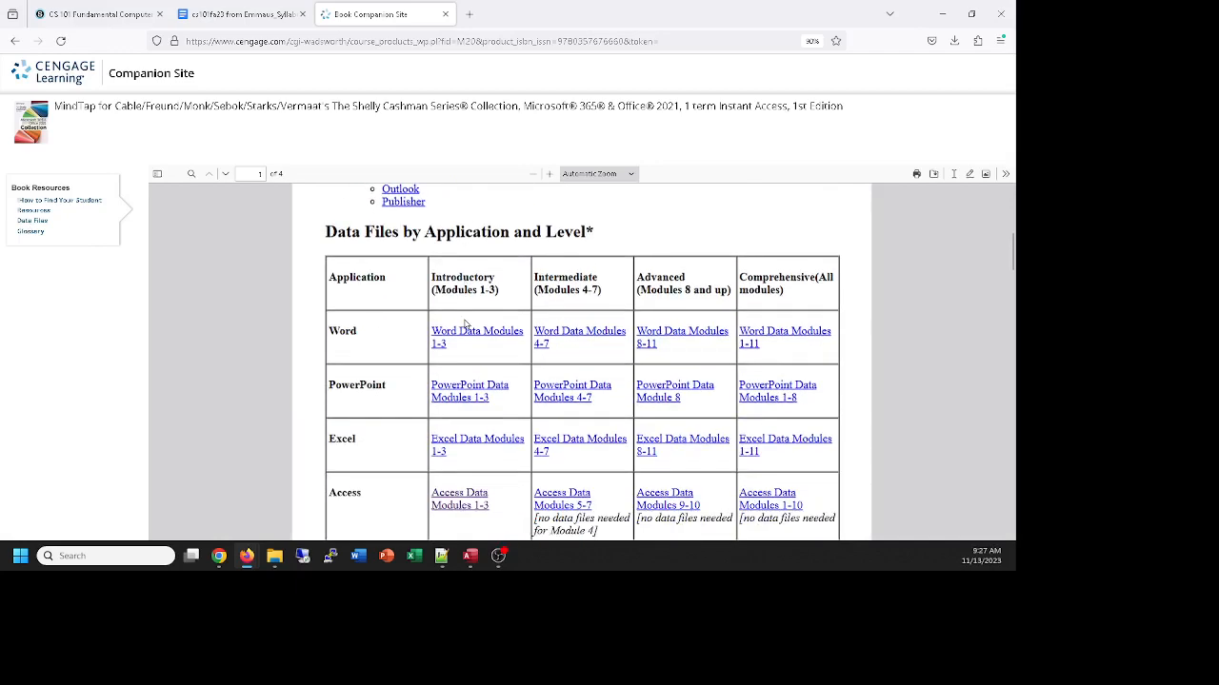
scroll(465, 324, down, 2)
scroll(390, 390, down, 2)
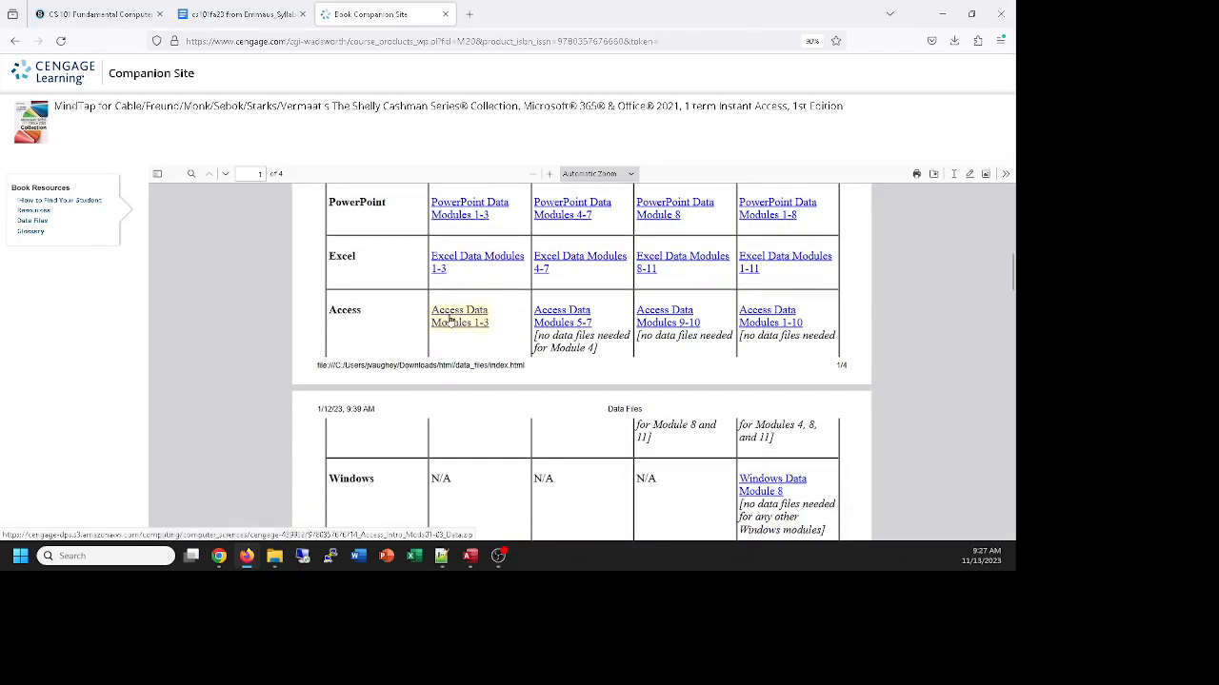
click(451, 321)
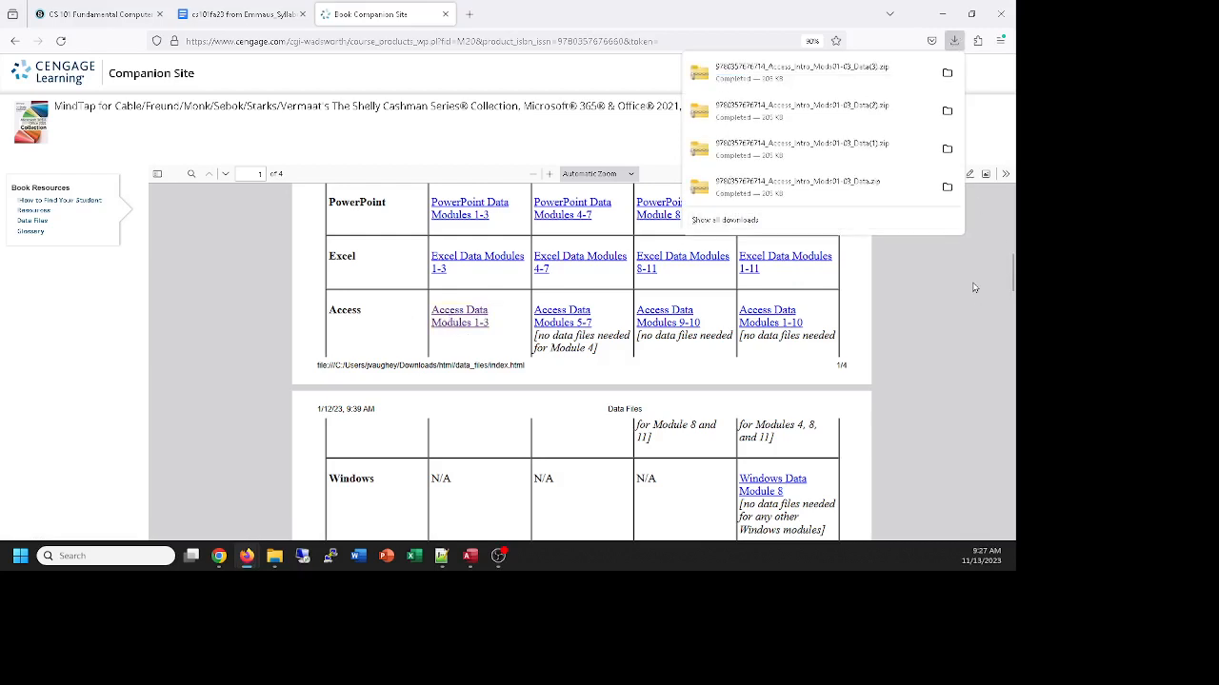
click(947, 73)
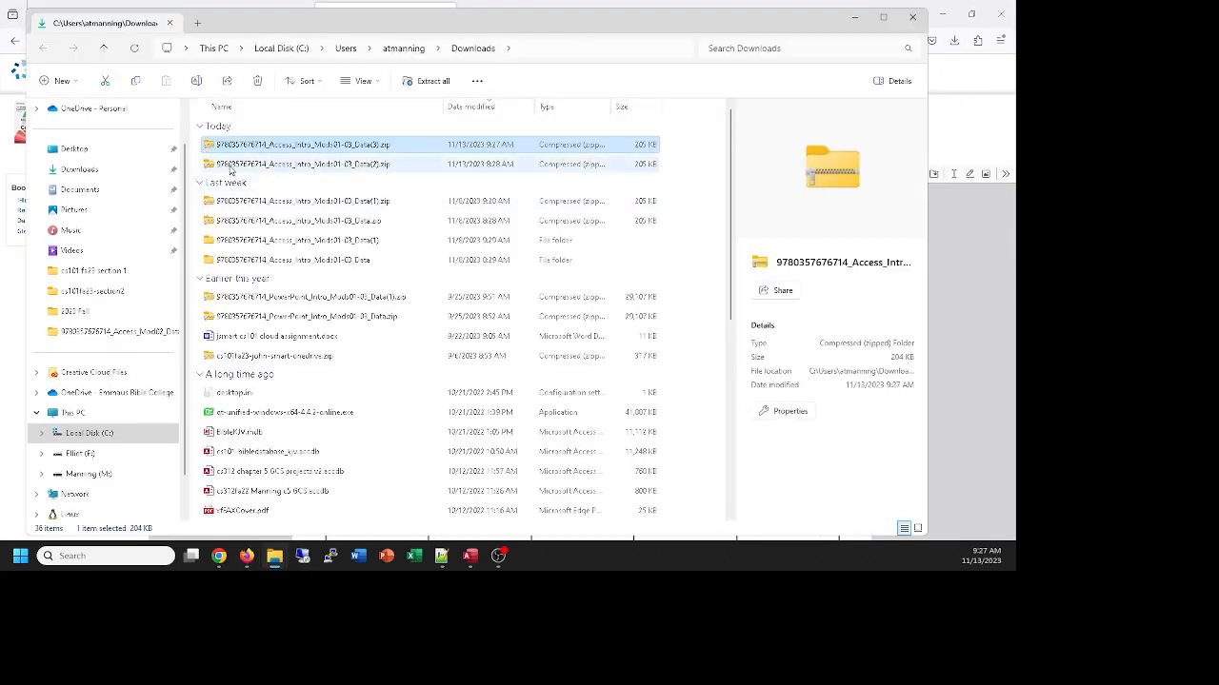
click(42, 475)
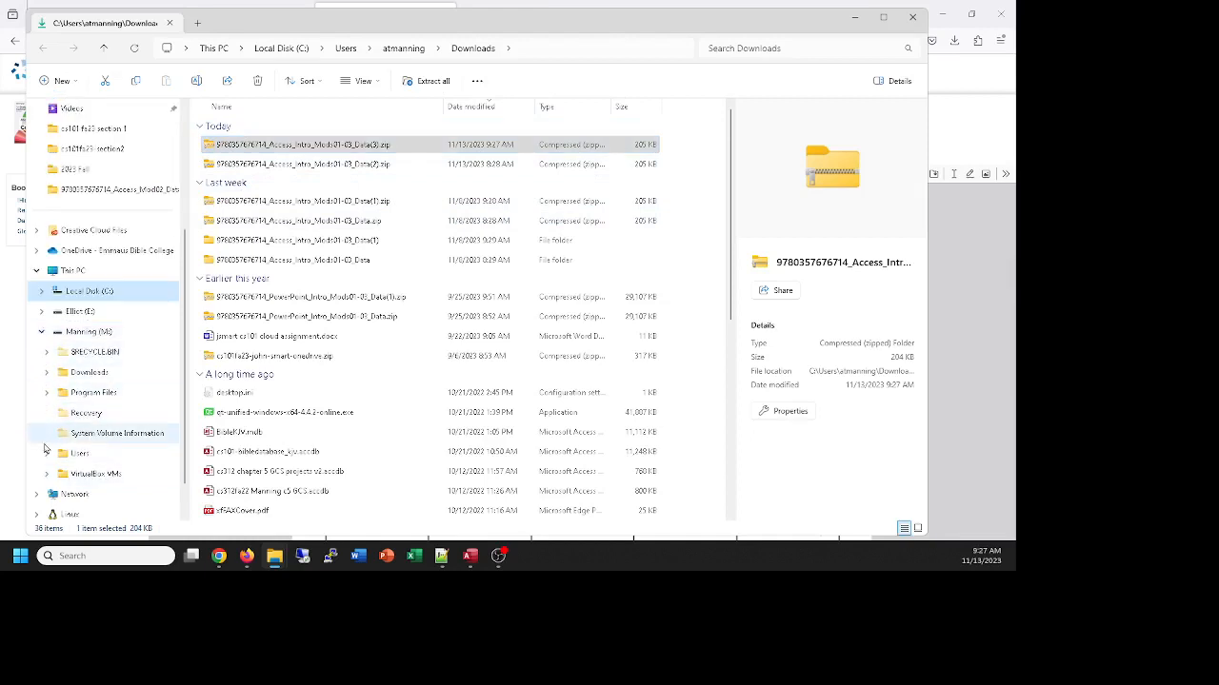
click(47, 453)
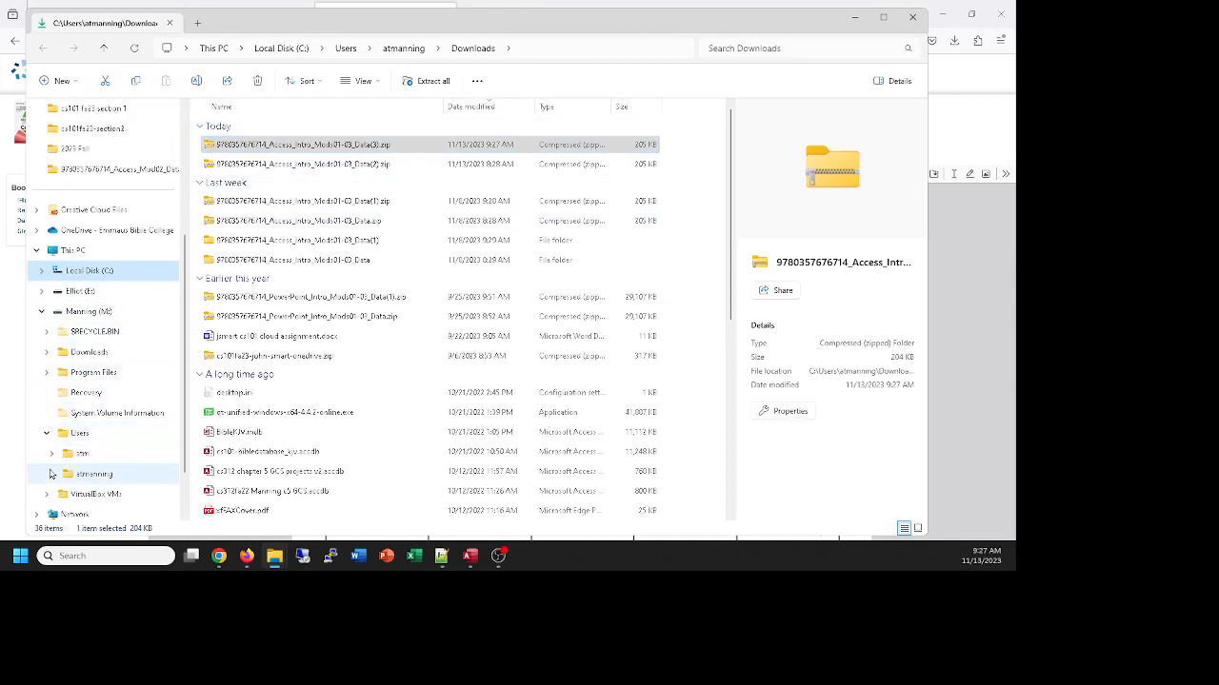
click(51, 454)
click(57, 473)
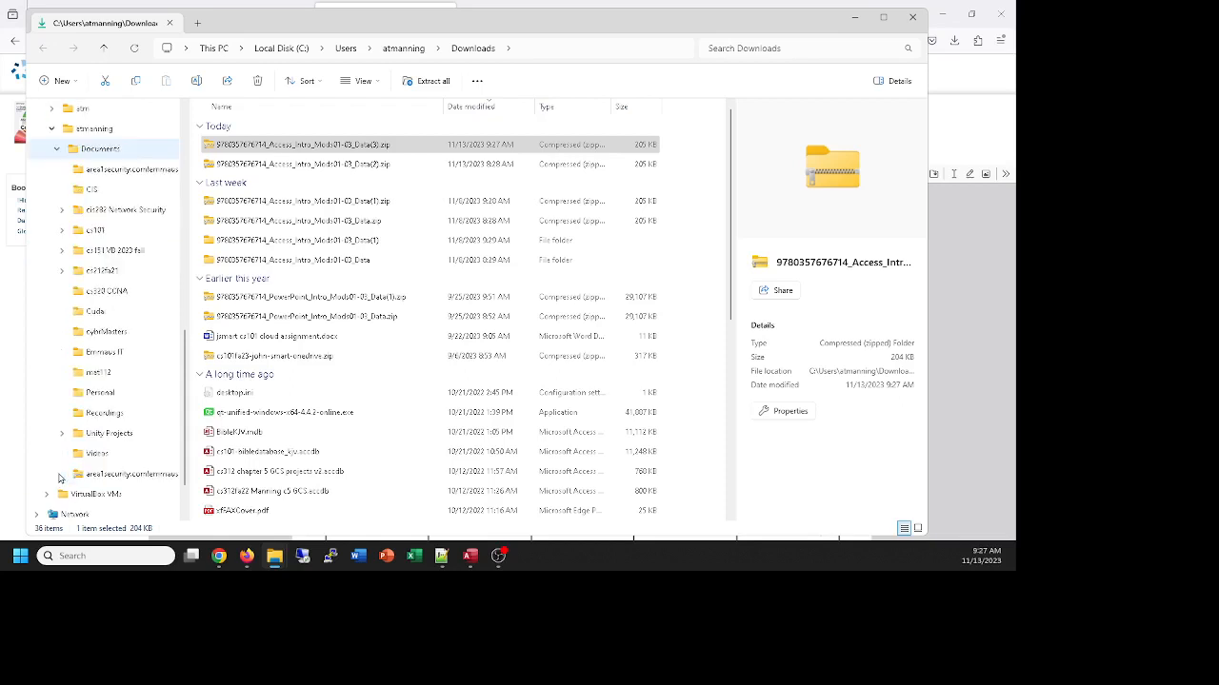
click(61, 232)
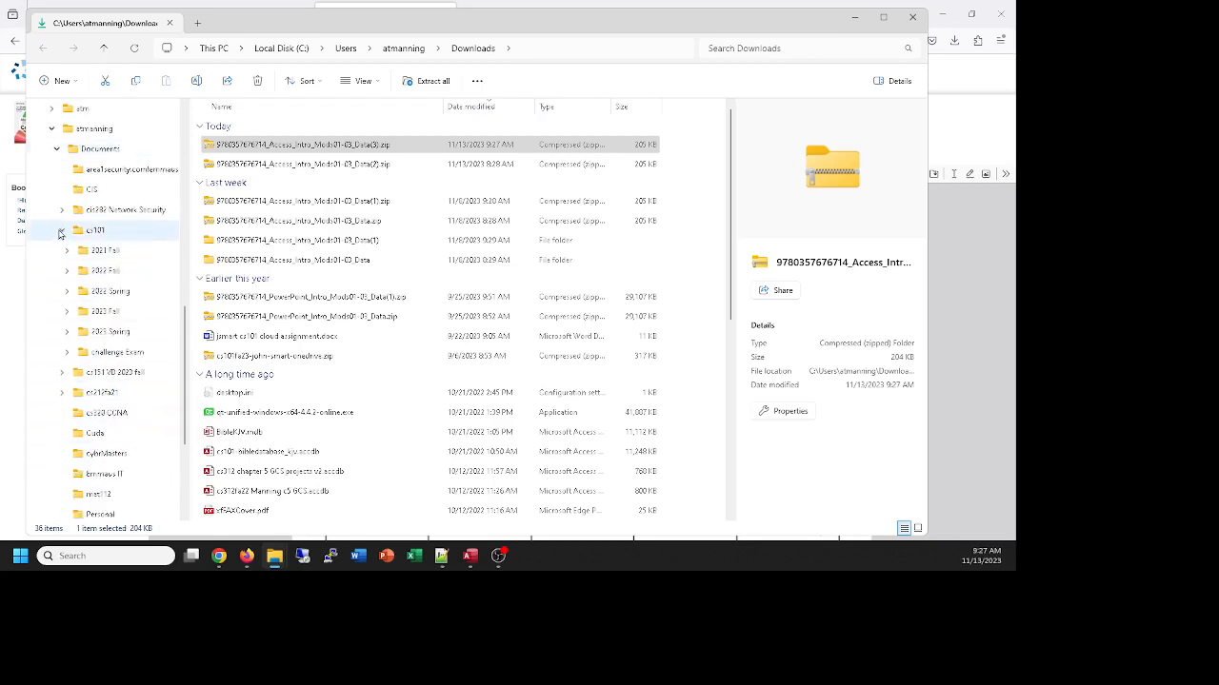
click(64, 316)
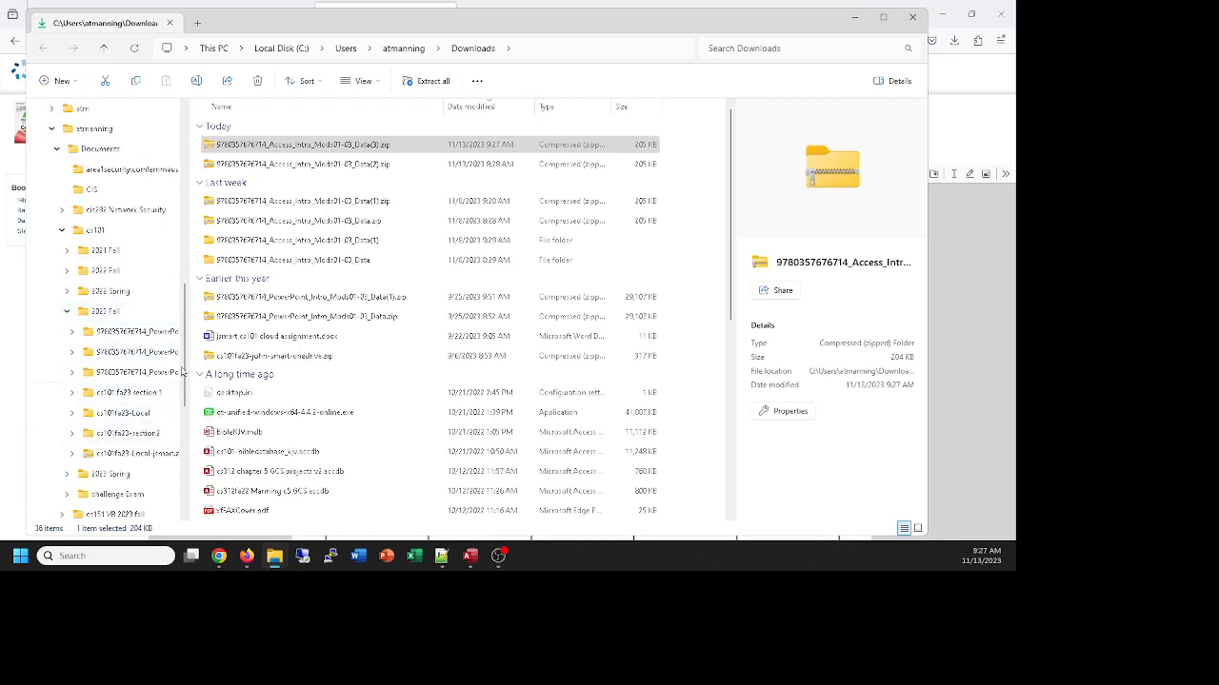
drag(217, 146, 138, 436)
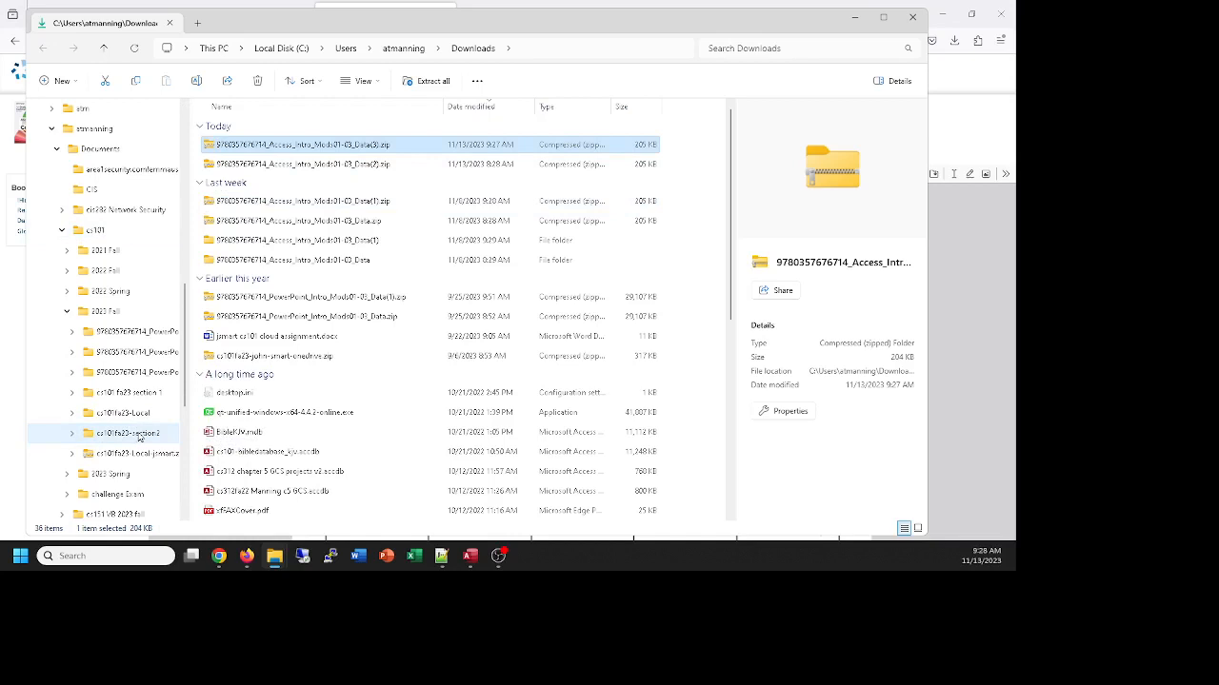
Extract the Access_Intro_Mods01-03 archive inside cs101fa23-section2 to its default folder and close both File Explorer windows
click(138, 434)
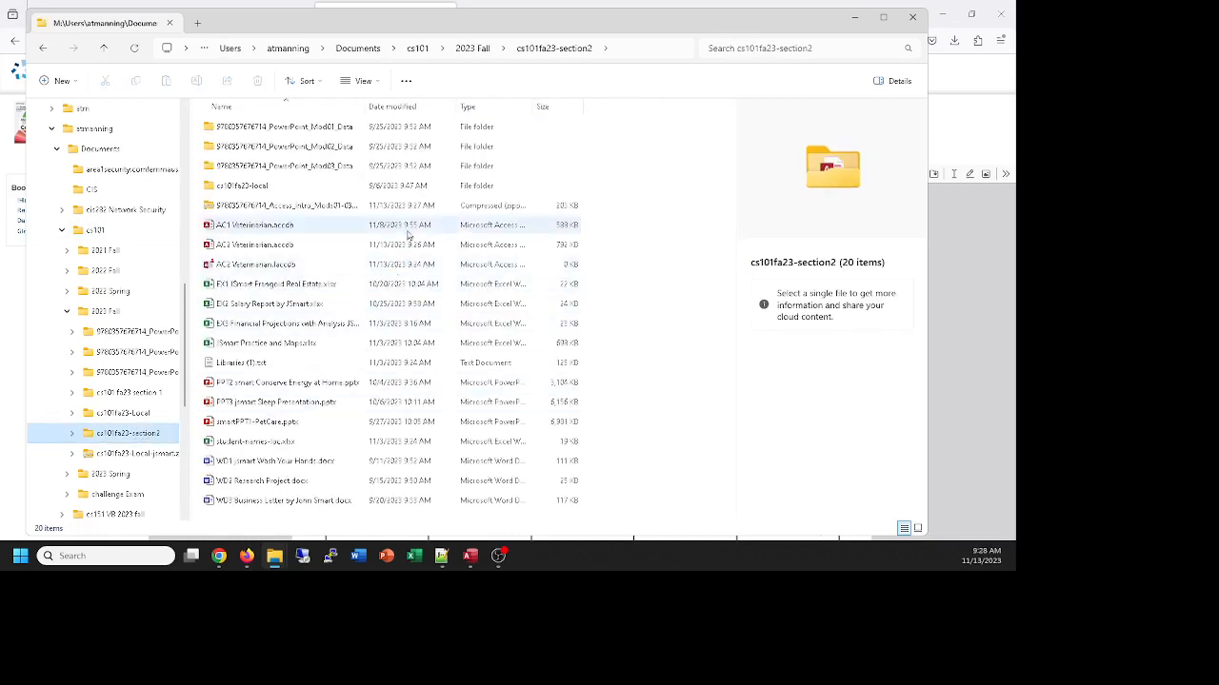
right_click(240, 205)
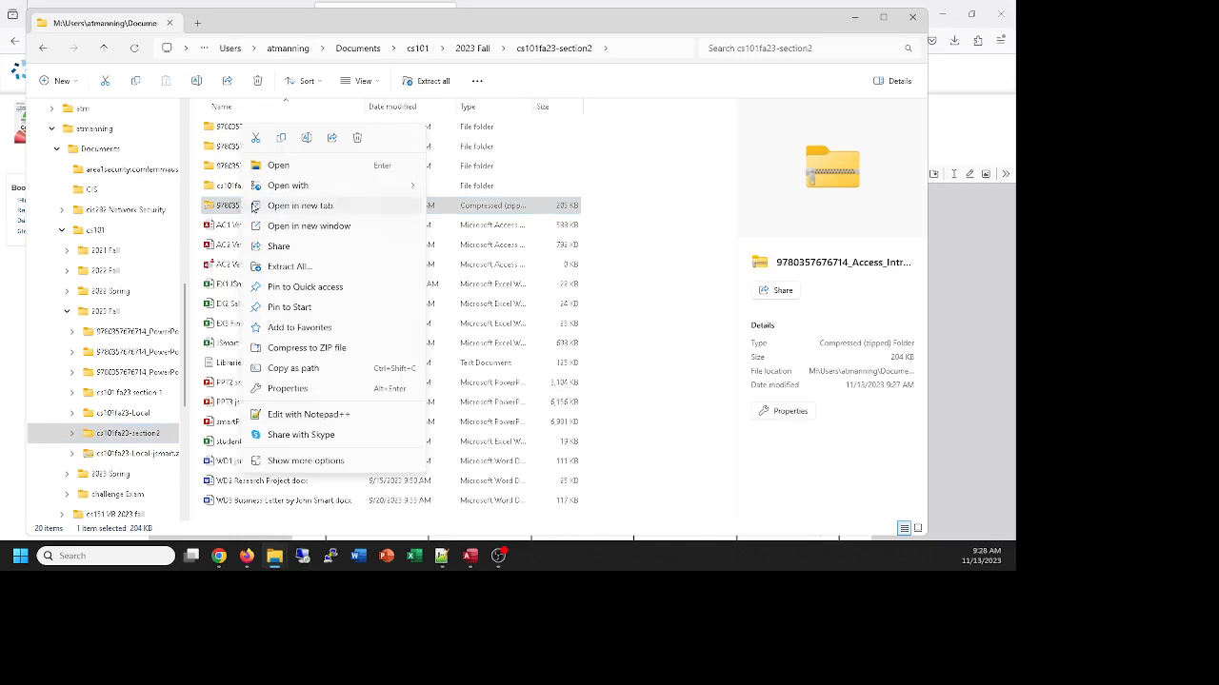
click(295, 267)
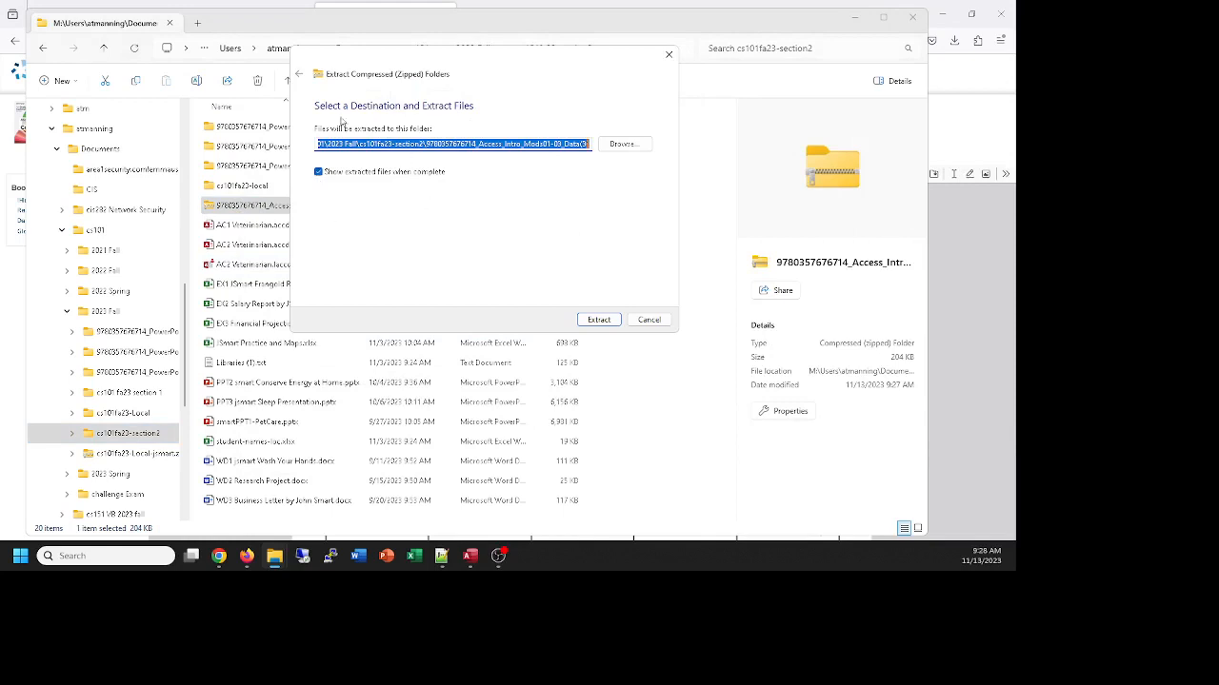
click(597, 319)
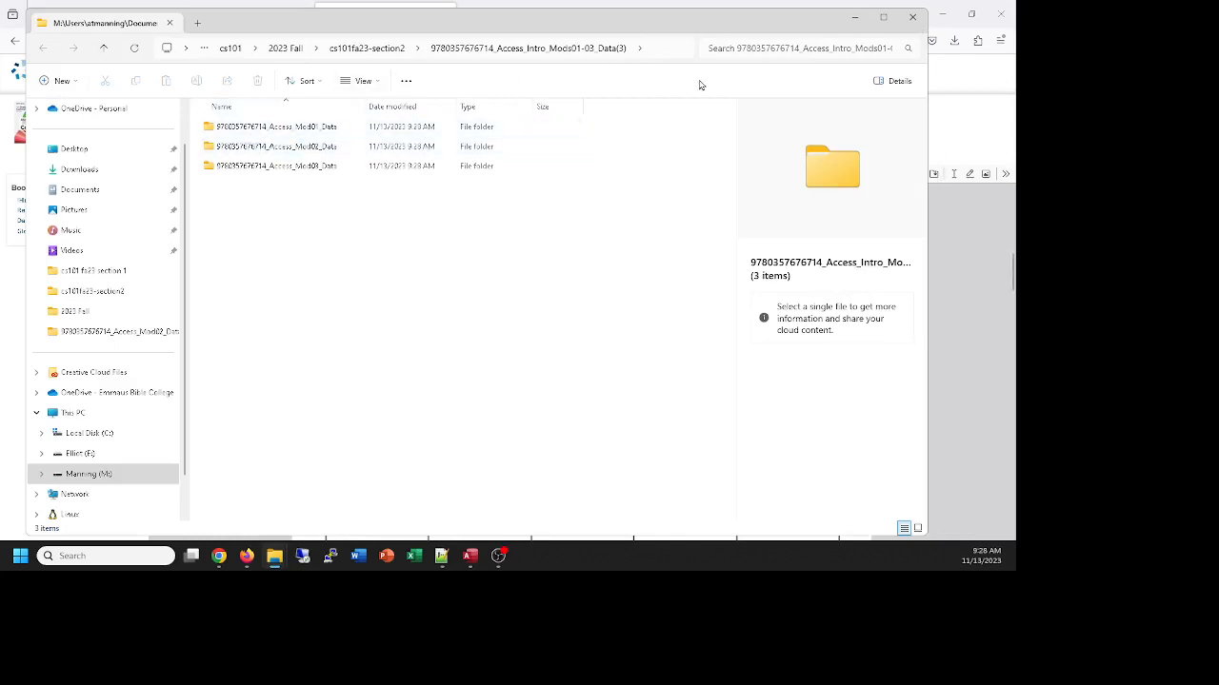
click(911, 18)
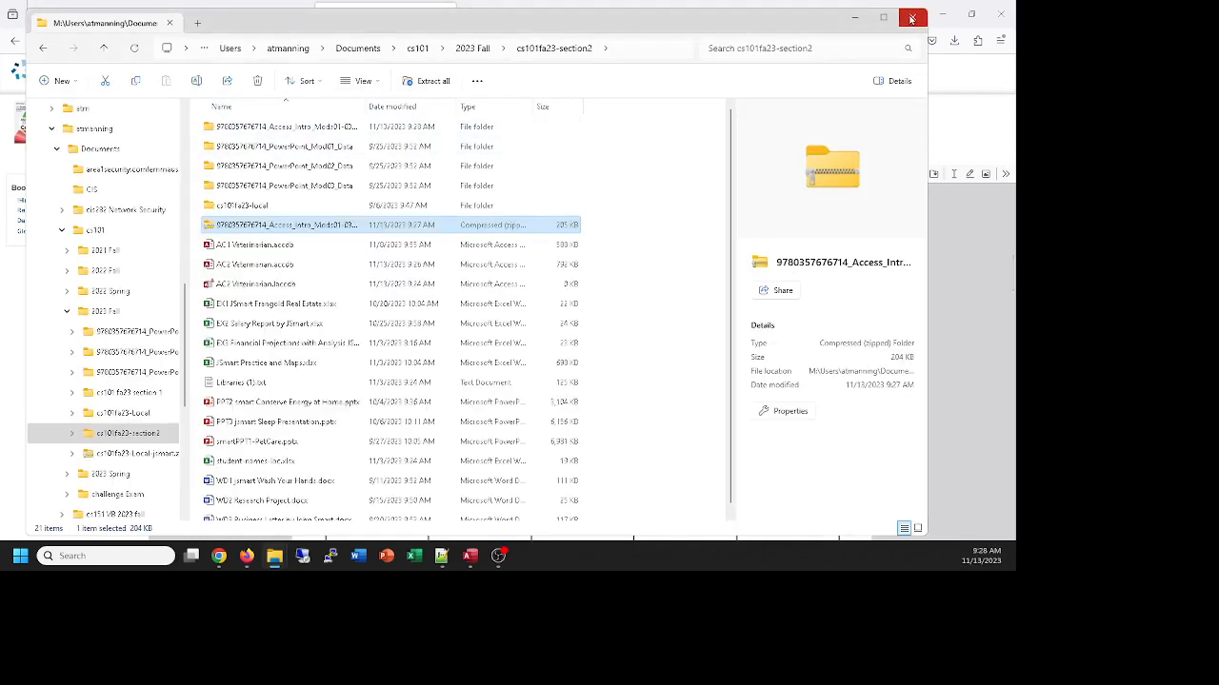
click(911, 18)
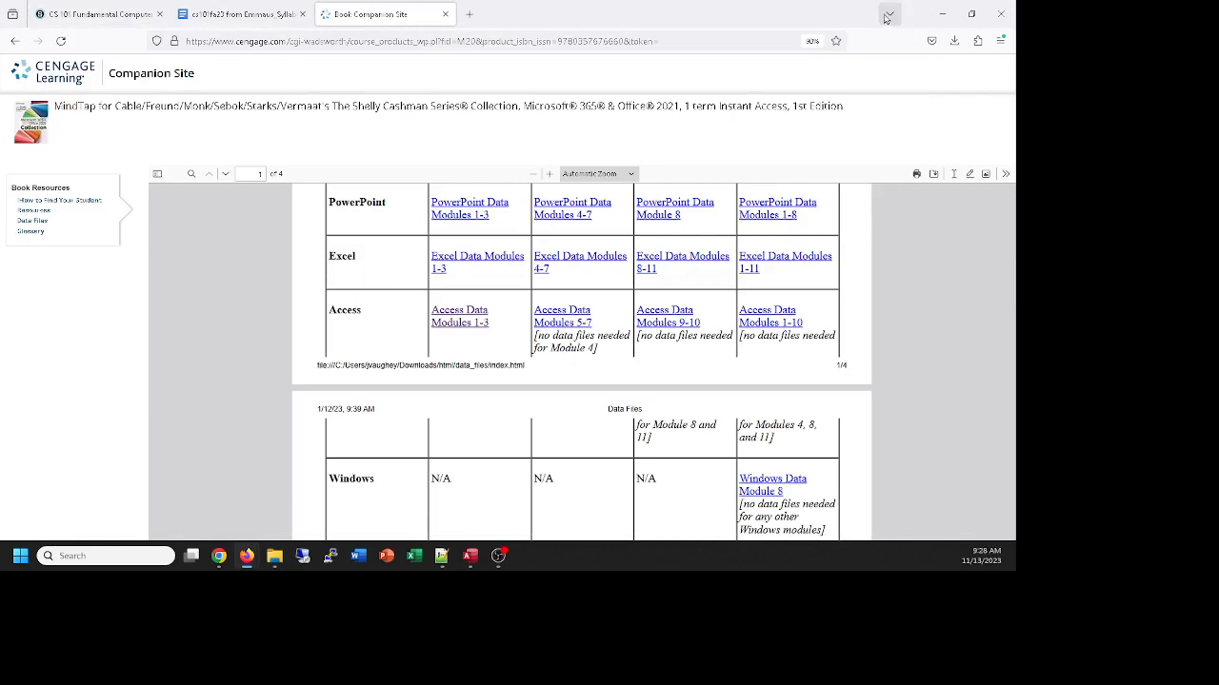
Switch back to Access and start an external data import from another Access database
click(941, 14)
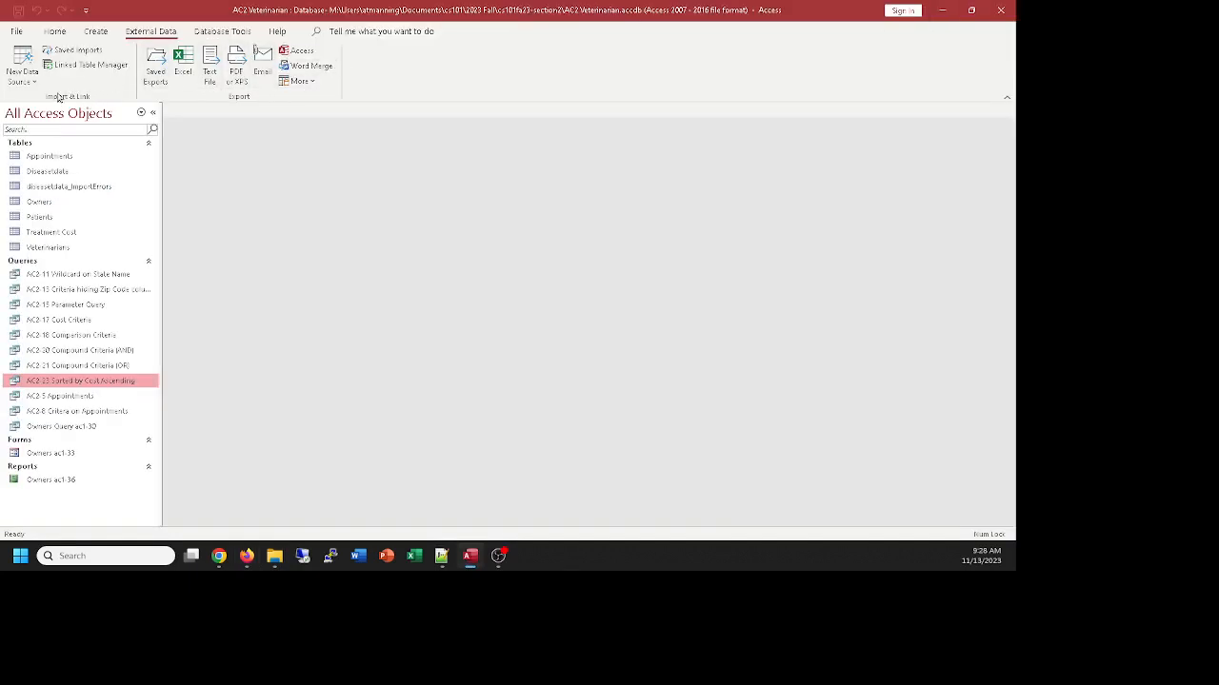
click(20, 74)
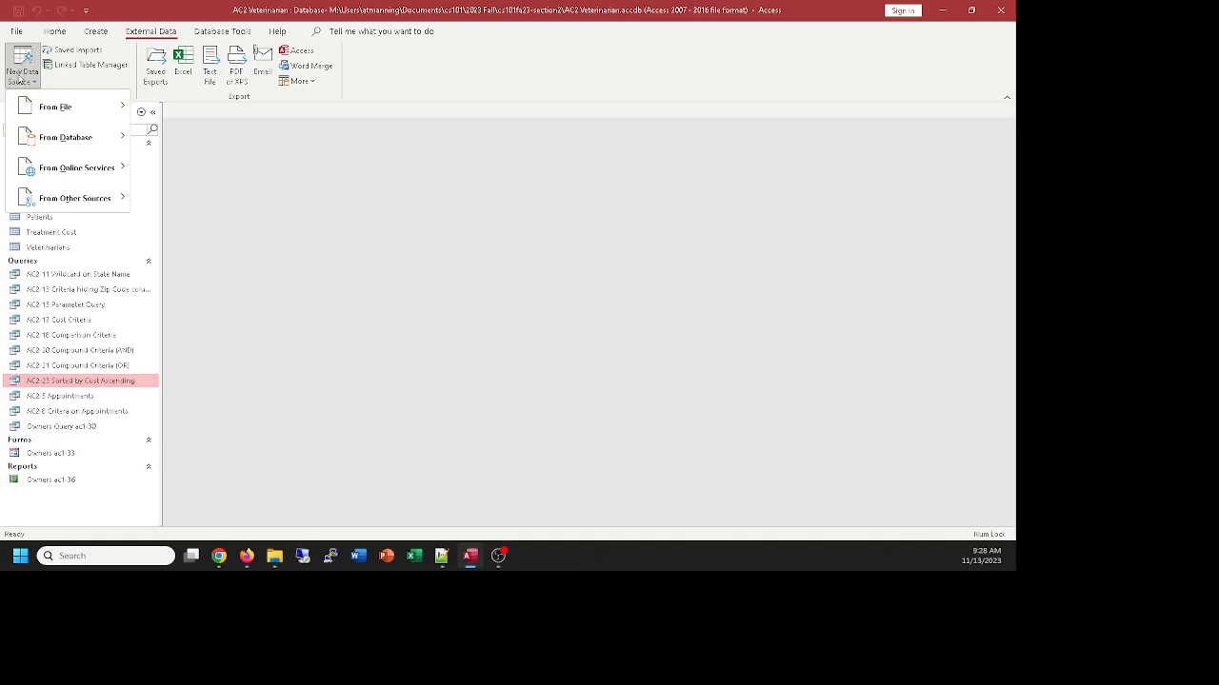
mouse_move(30, 141)
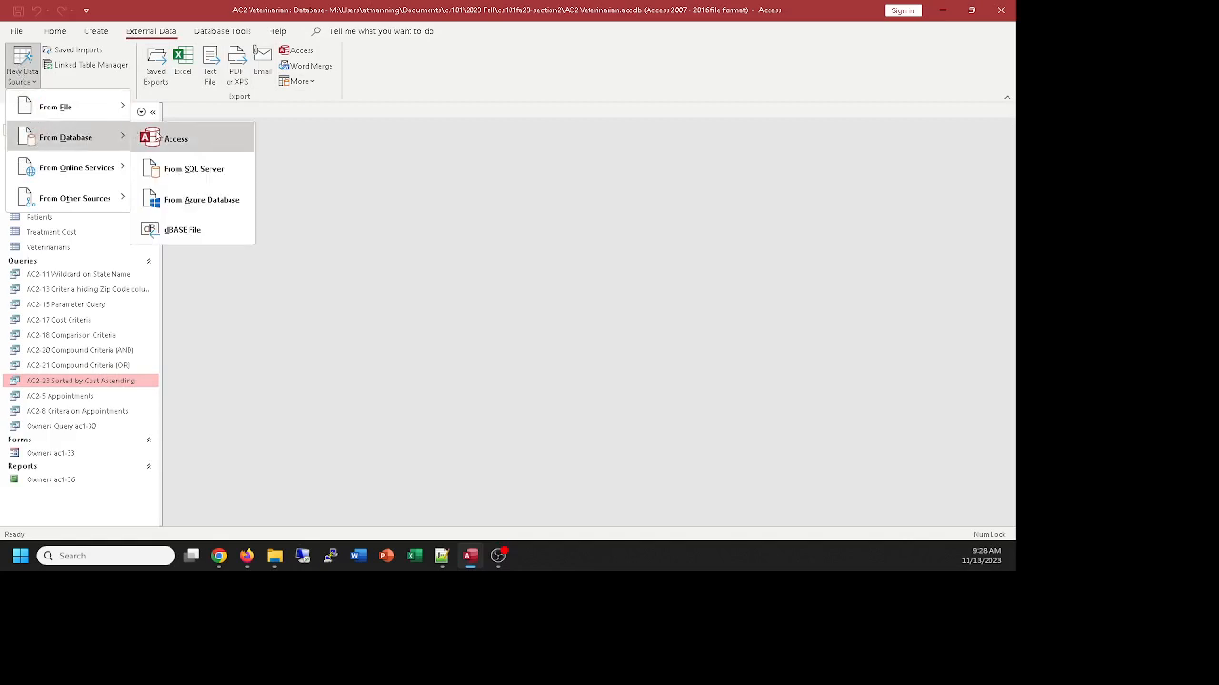
click(162, 142)
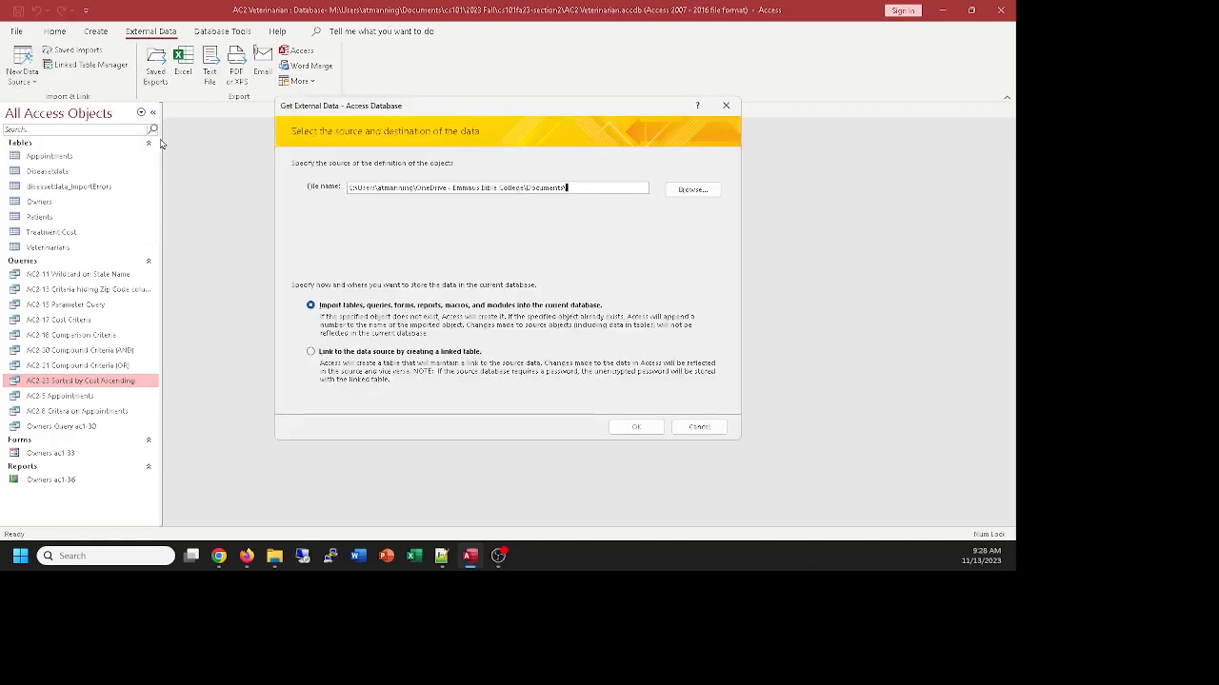
Browse for the import source in the cs101fa23-section2 folder under cs101\2023 Fall on the M: drive
click(695, 192)
scroll(367, 280, down, 5)
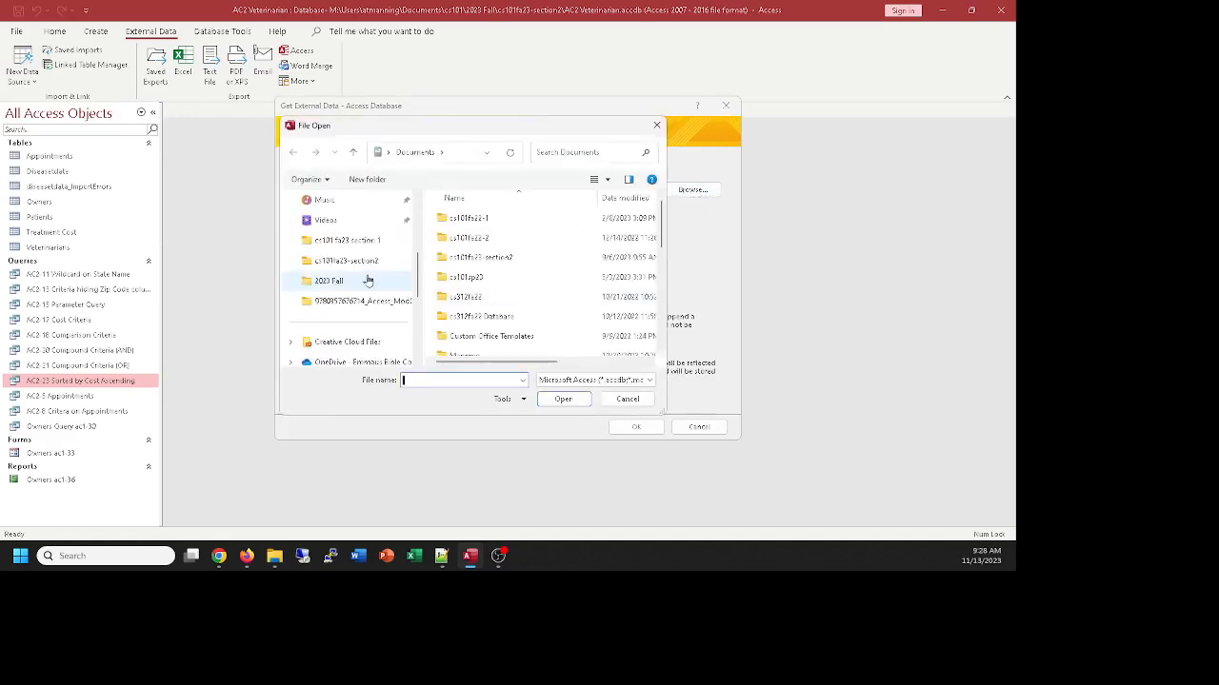
click(292, 323)
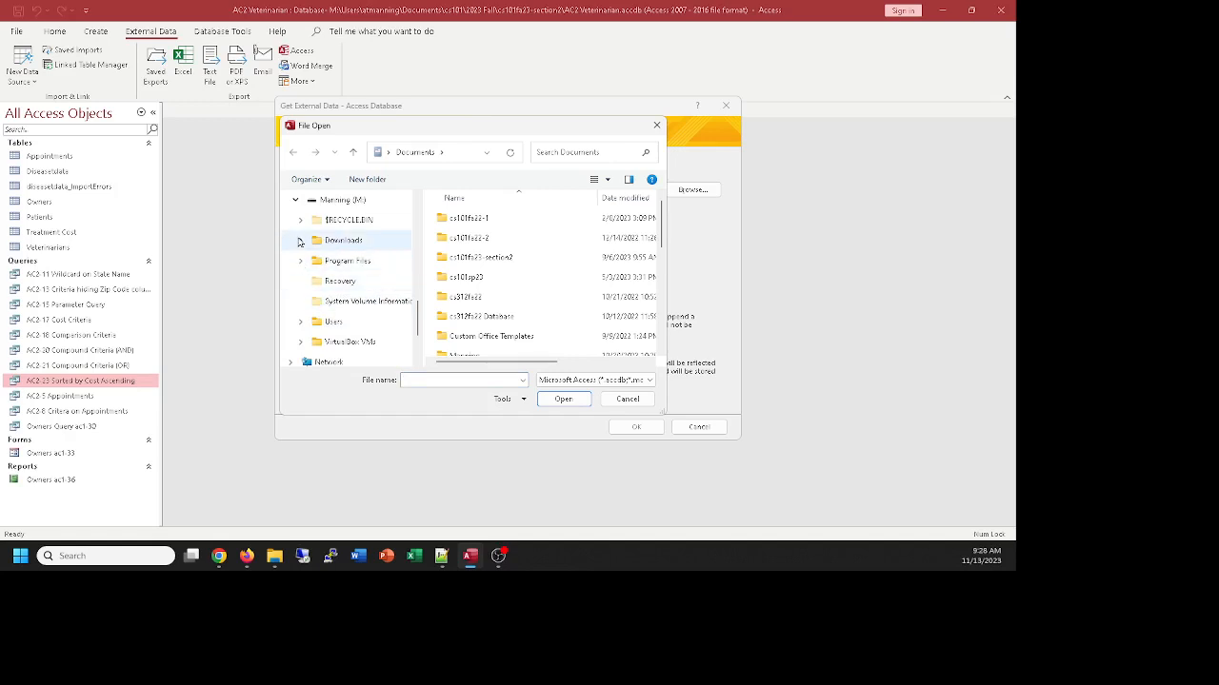
click(301, 321)
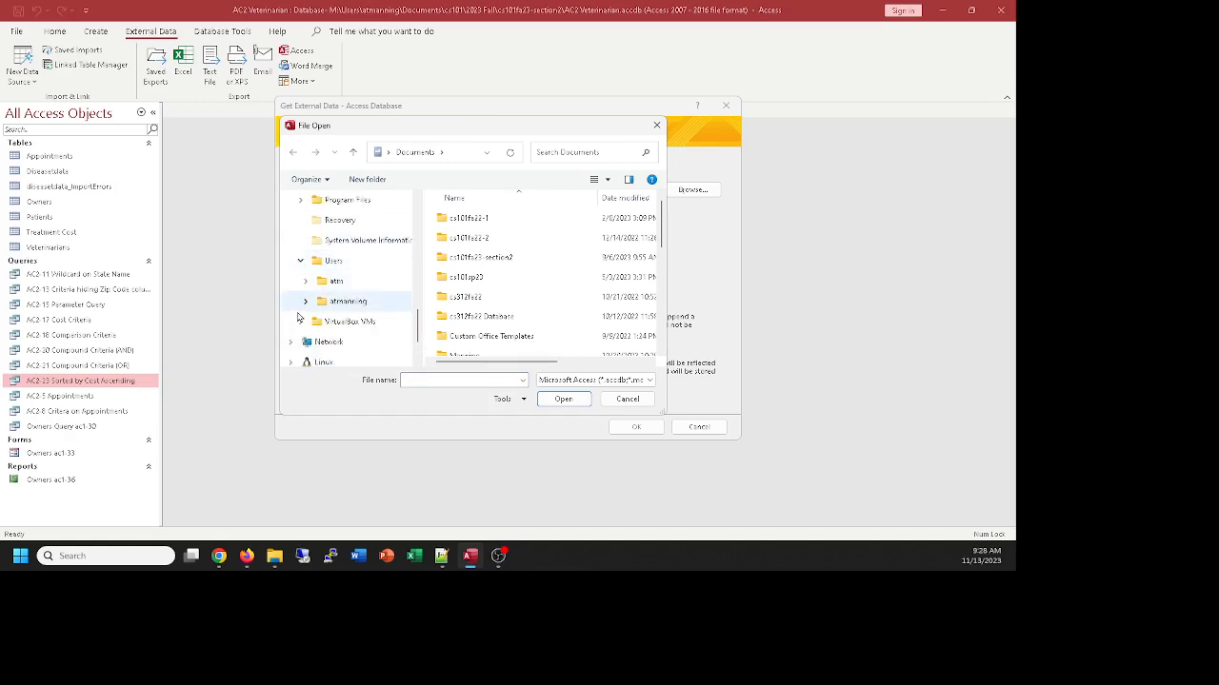
click(305, 301)
click(317, 325)
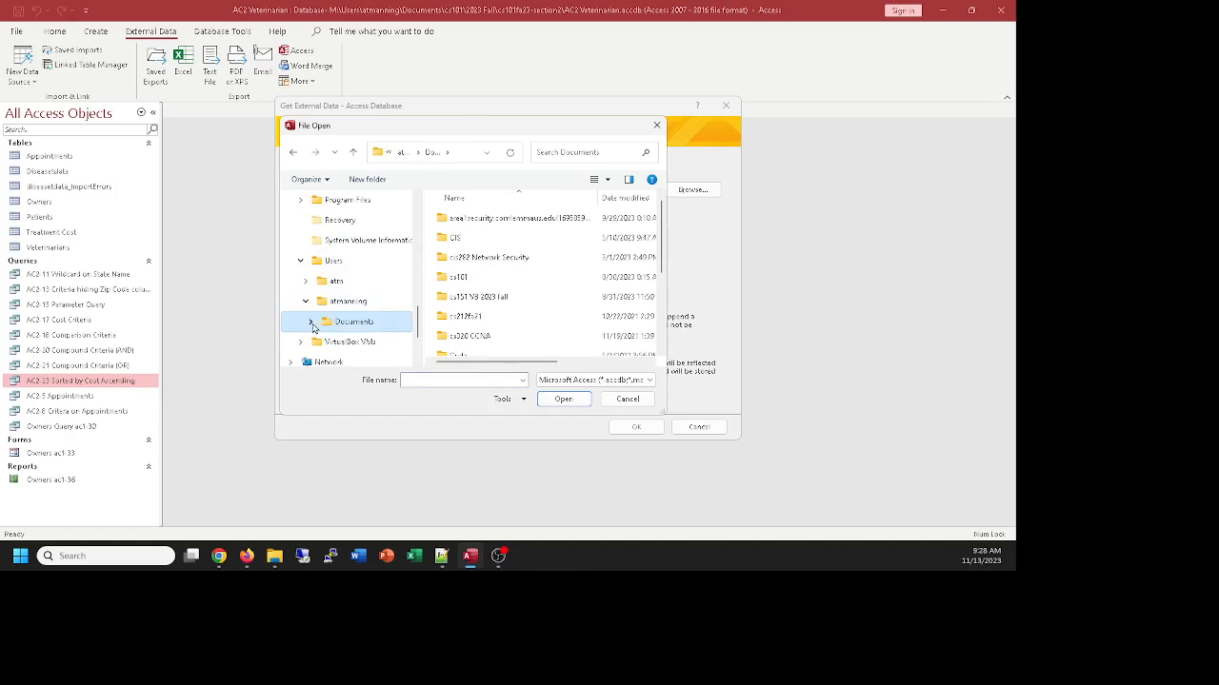
click(312, 323)
click(316, 284)
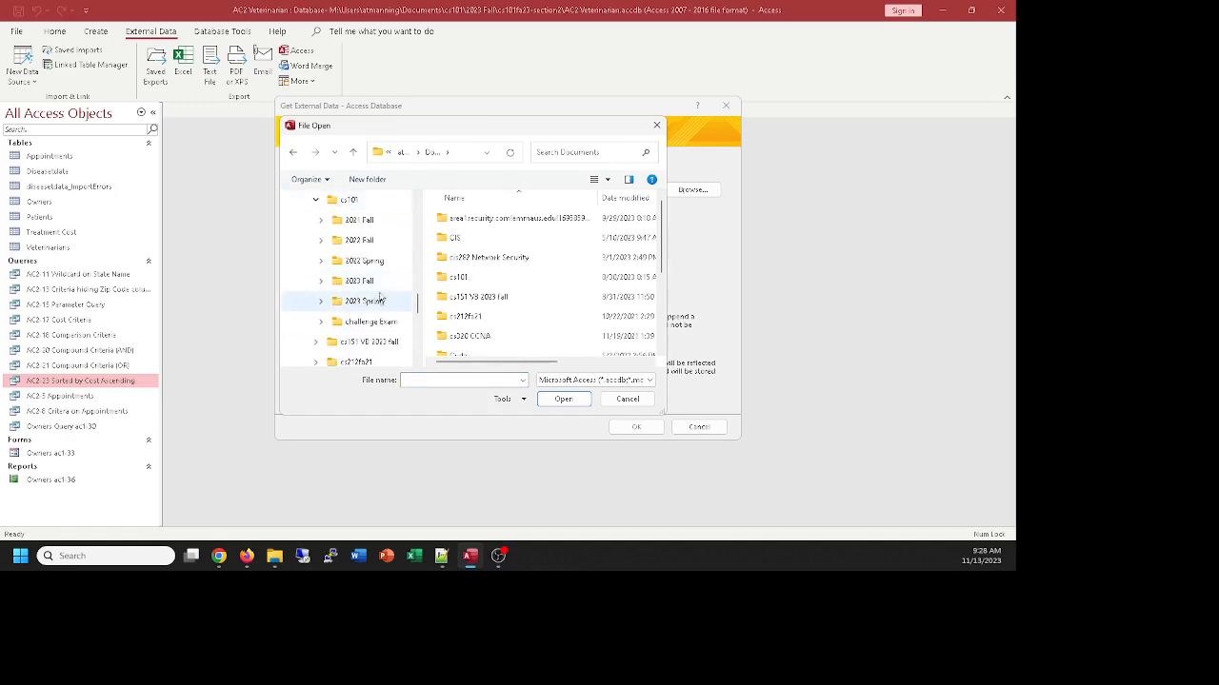
click(358, 283)
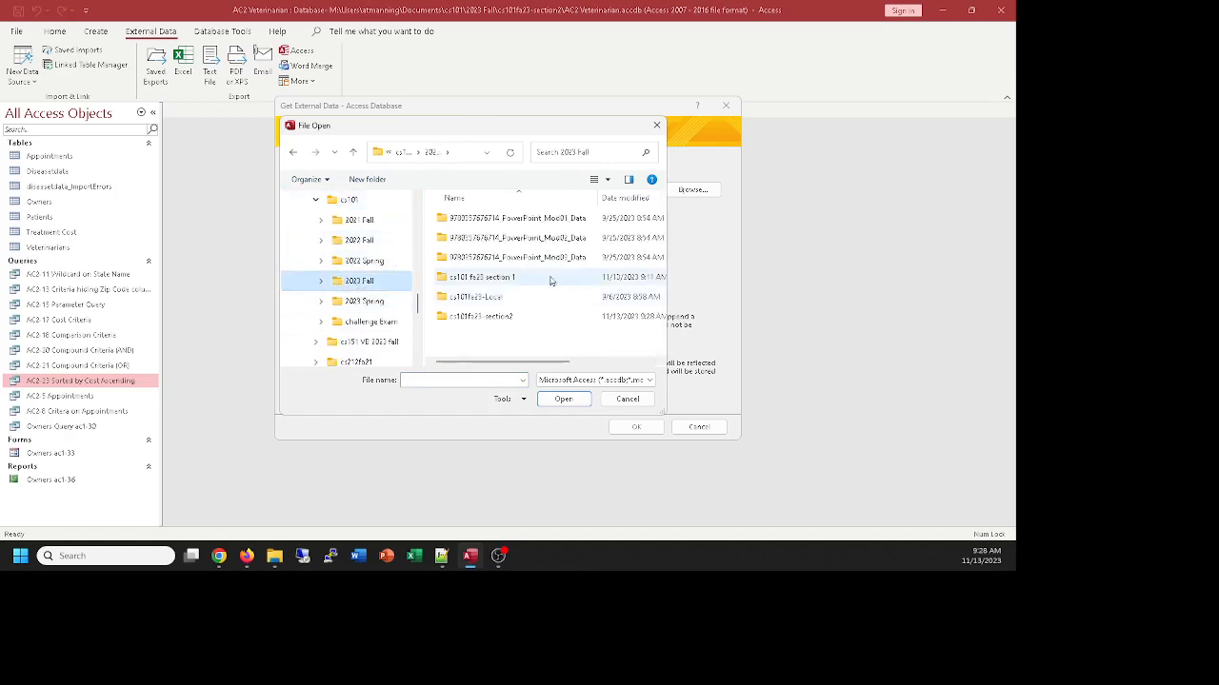
double_click(497, 317)
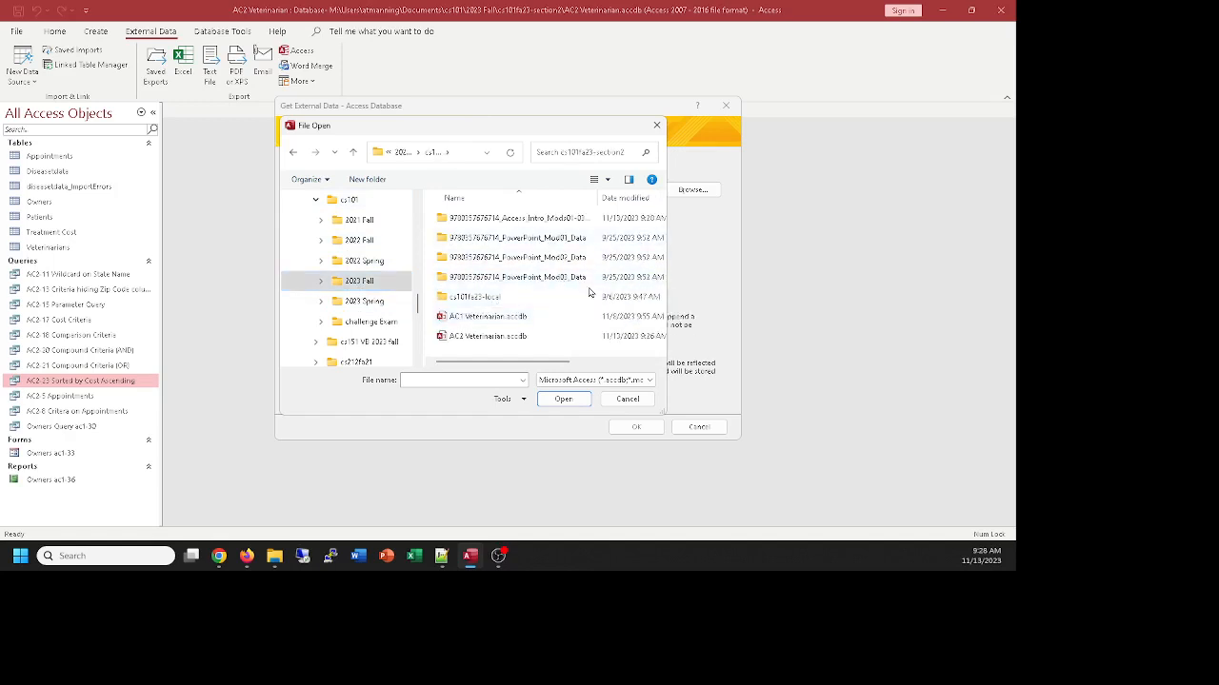
Choose Support_AC_CMF_Vets Extra Tables.accdb from the extracted Access_Mod02_Data folder as the import source
click(525, 220)
double_click(525, 221)
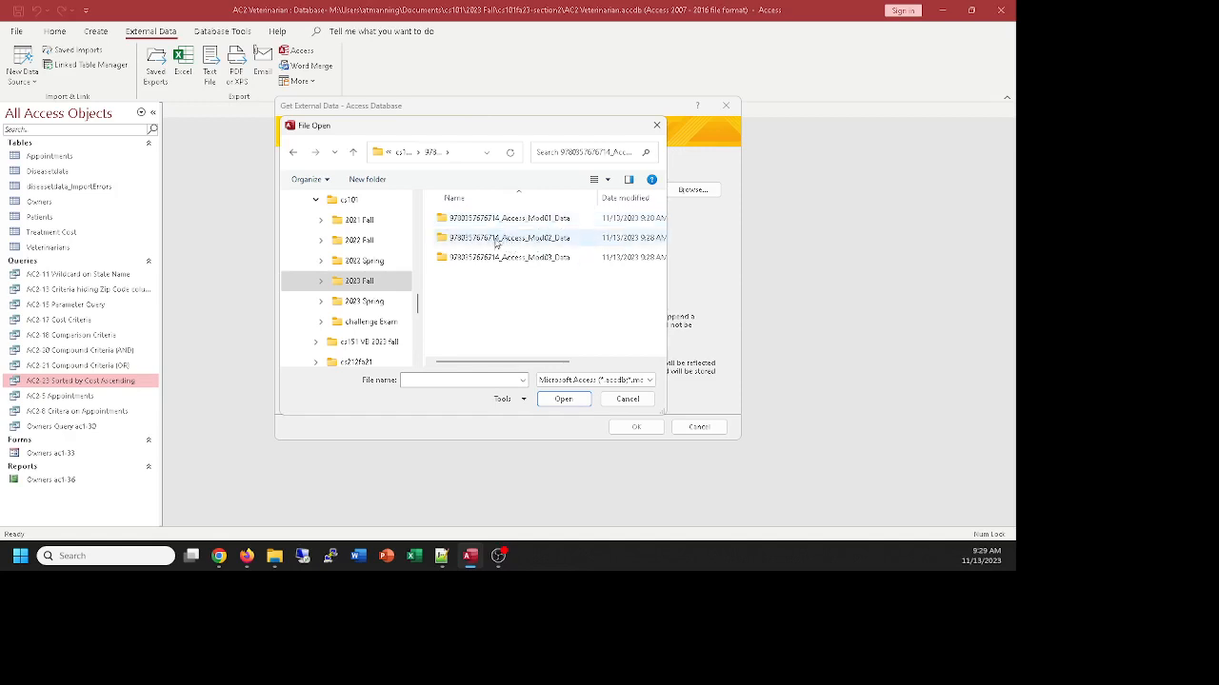
double_click(495, 240)
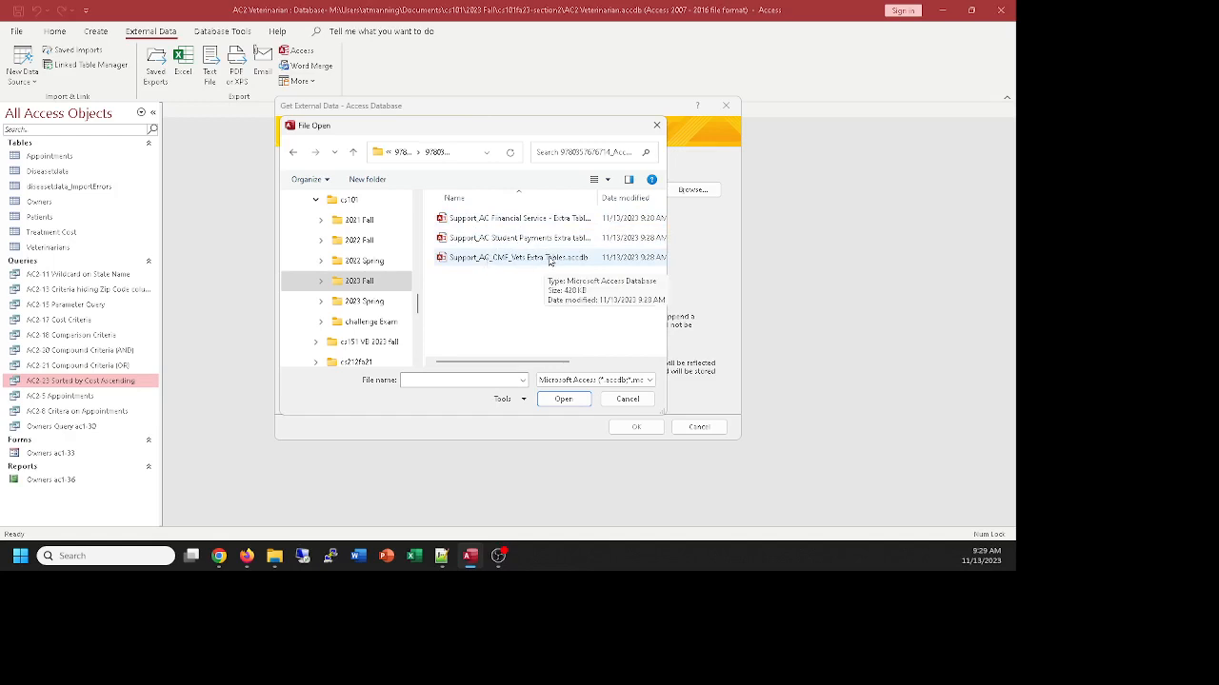
double_click(510, 258)
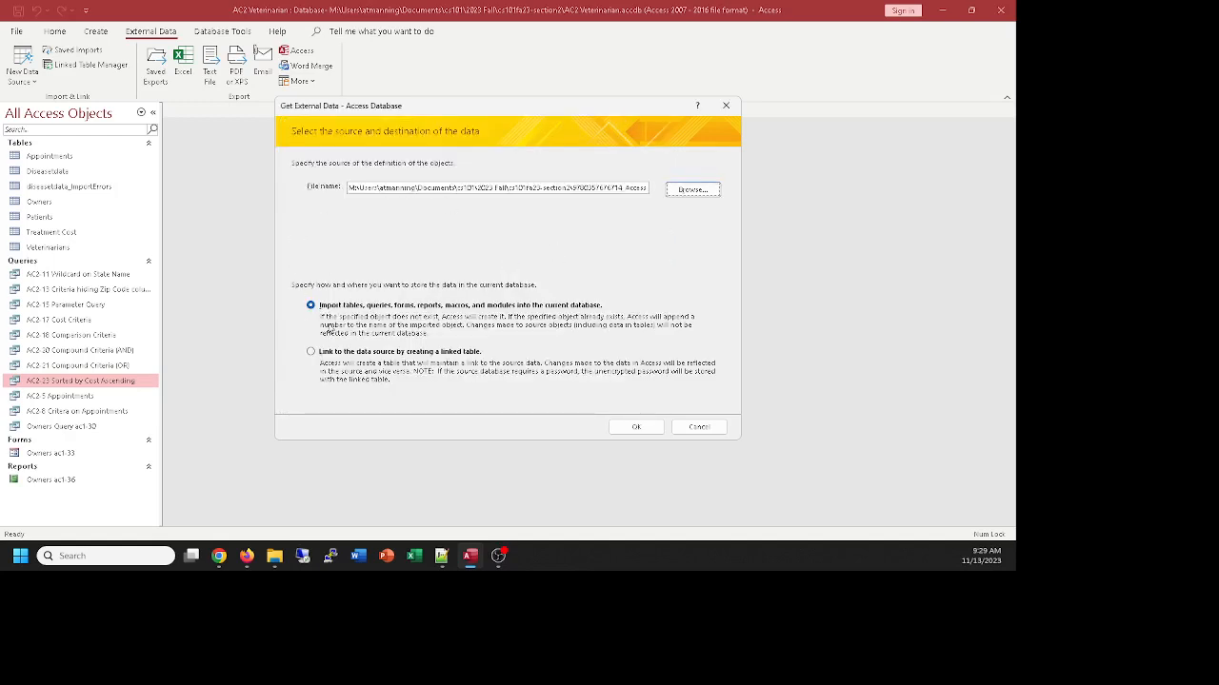
Import the Veterinary Vendors table into the current database without saving the import steps
click(634, 428)
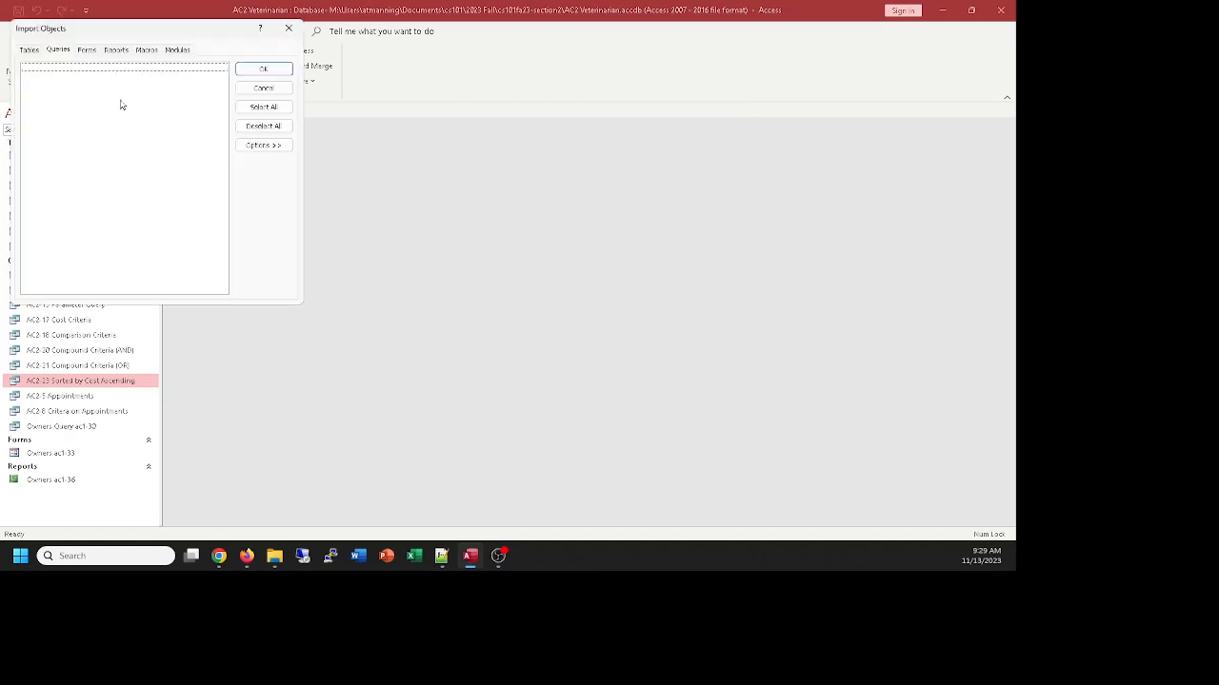
click(30, 51)
click(42, 69)
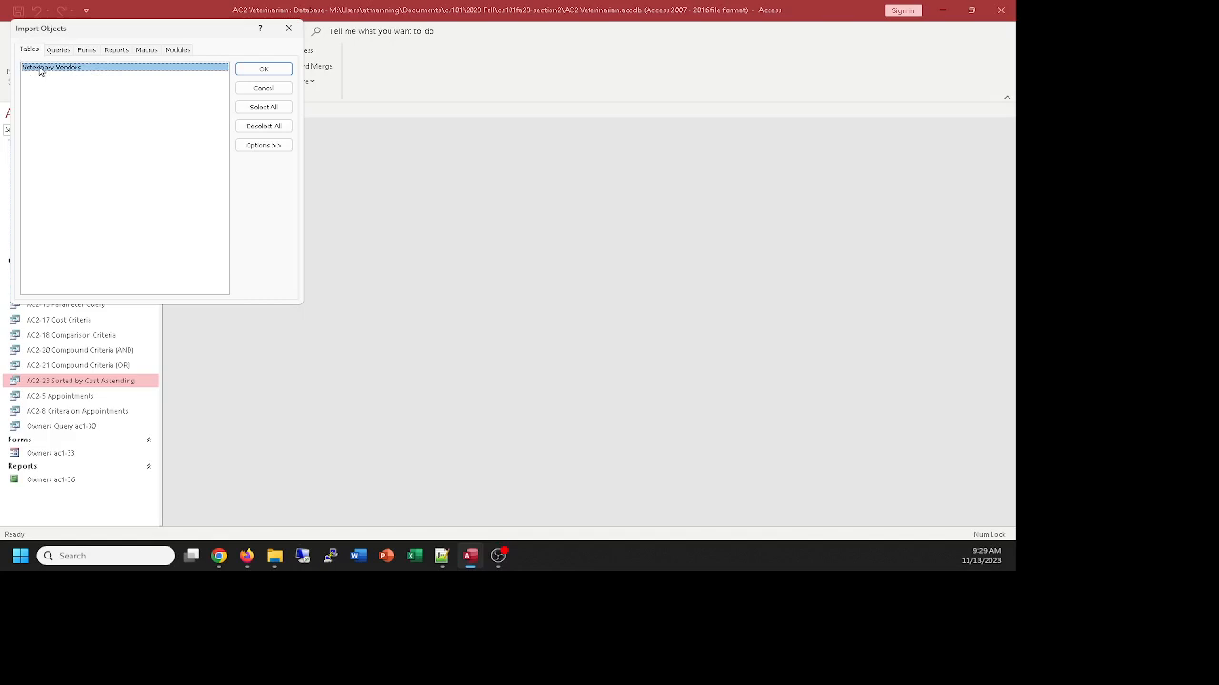
click(259, 69)
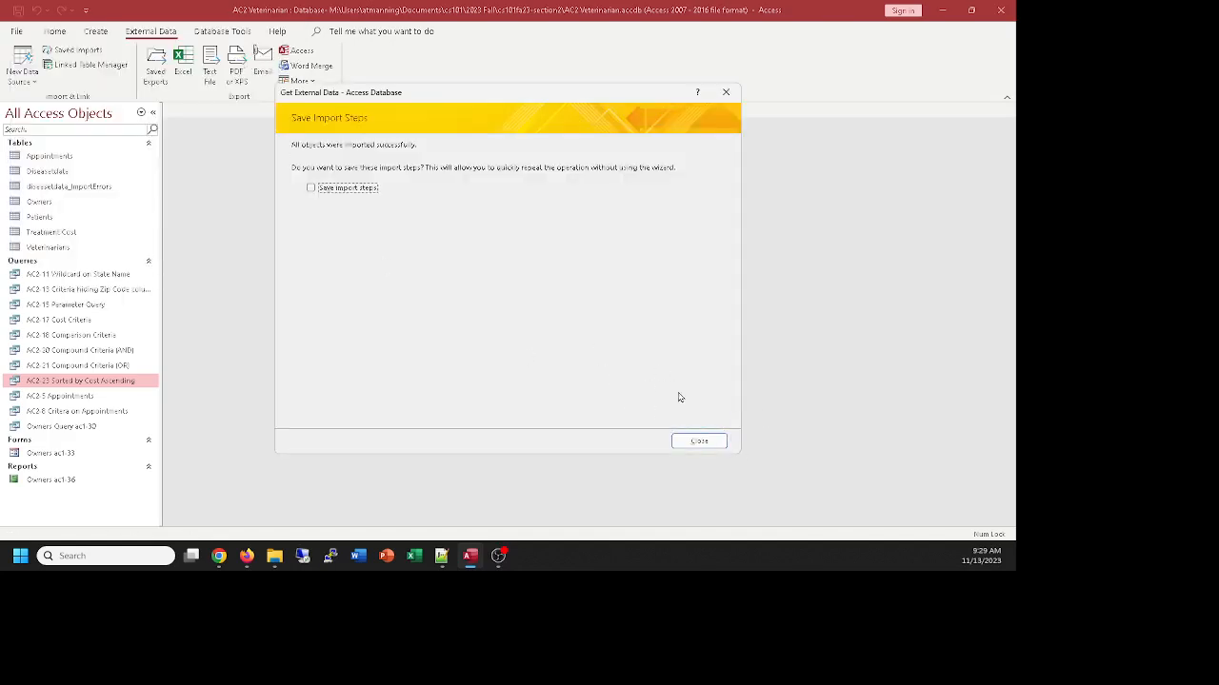
click(698, 441)
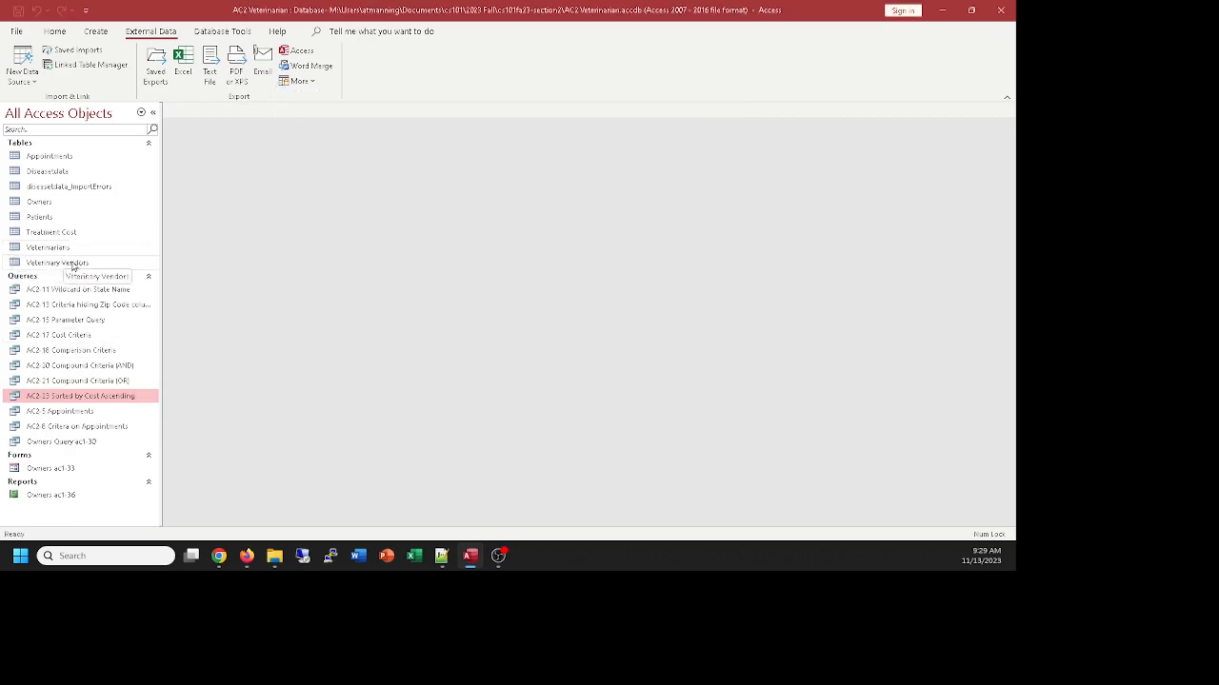
Open the Veterinary Vendors table, close the Field List, and widen the Vendor Name and Veterinary Supply columns to fit their contents
double_click(43, 265)
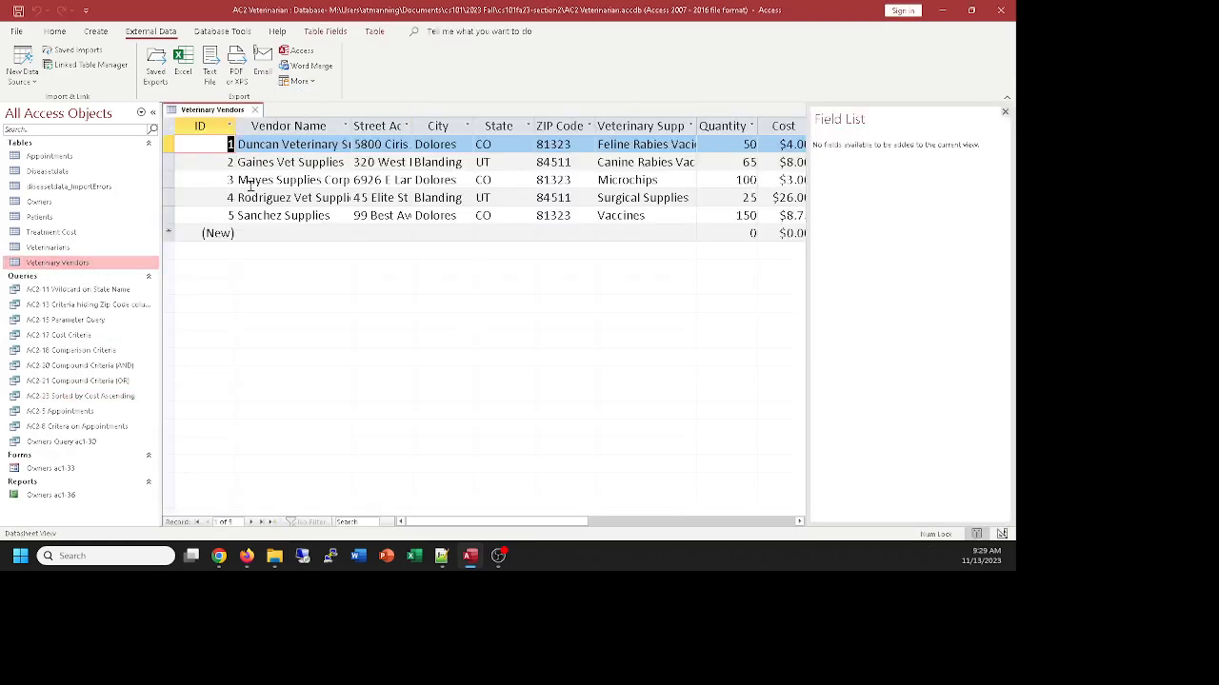
drag(410, 127, 397, 126)
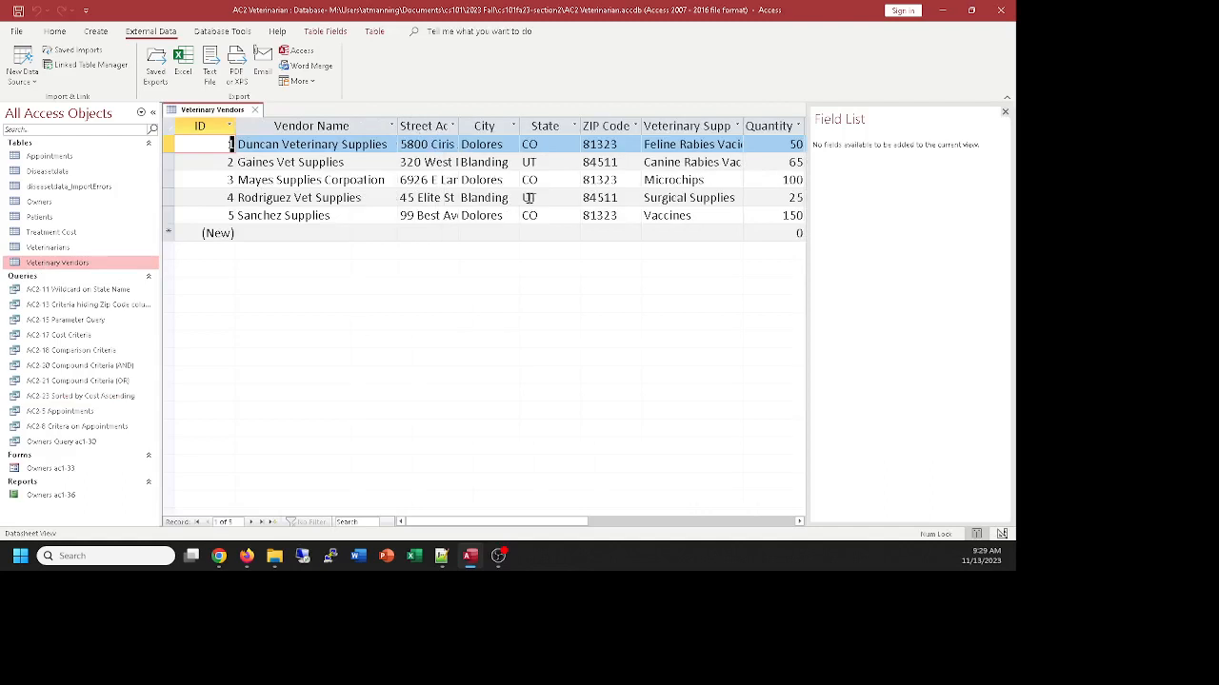
click(1005, 111)
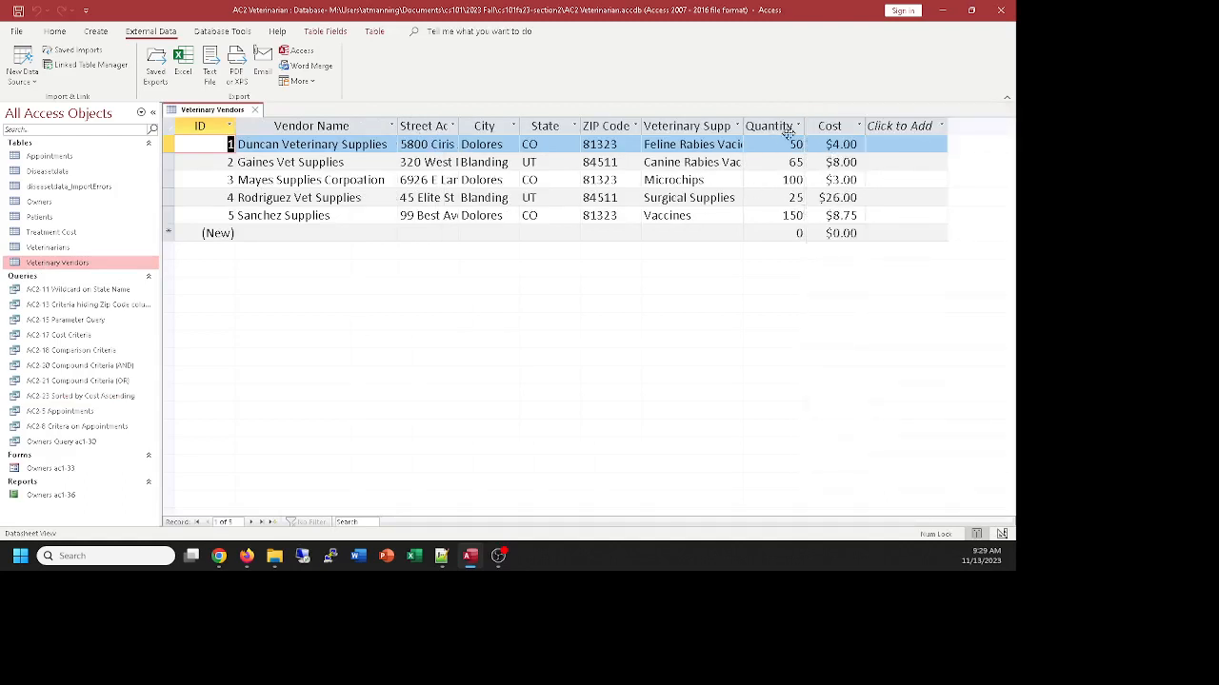
drag(744, 126, 765, 124)
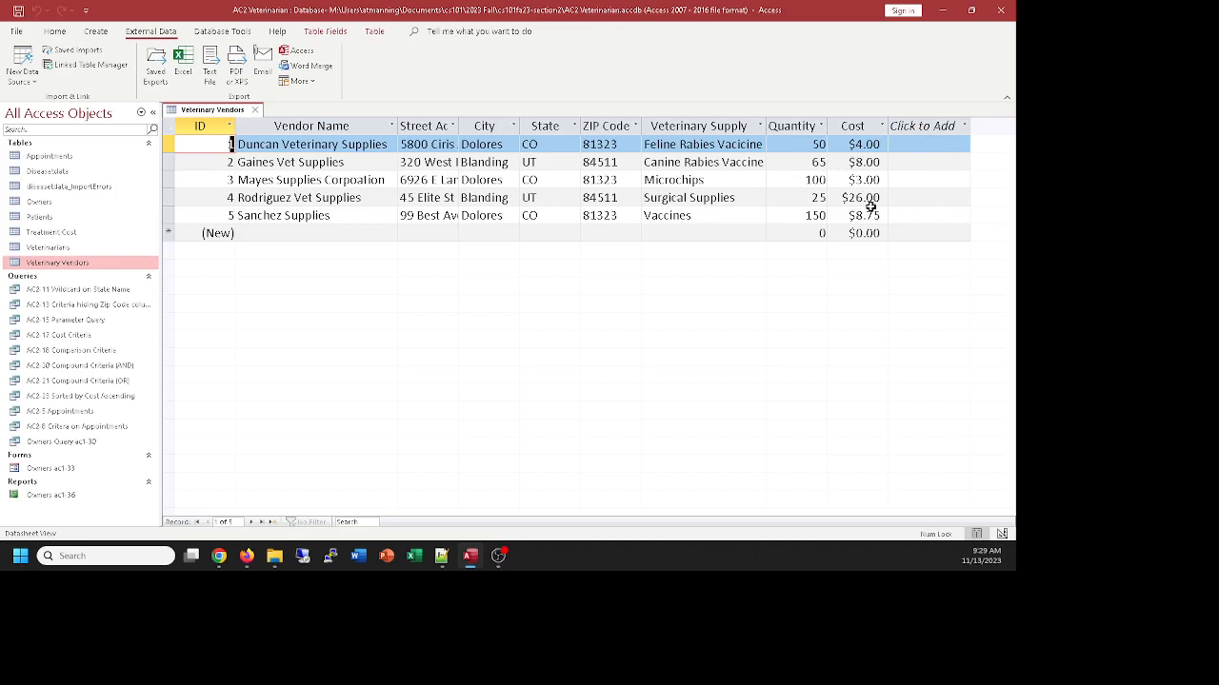
Close the Veterinary Vendors table and save its layout changes
click(256, 111)
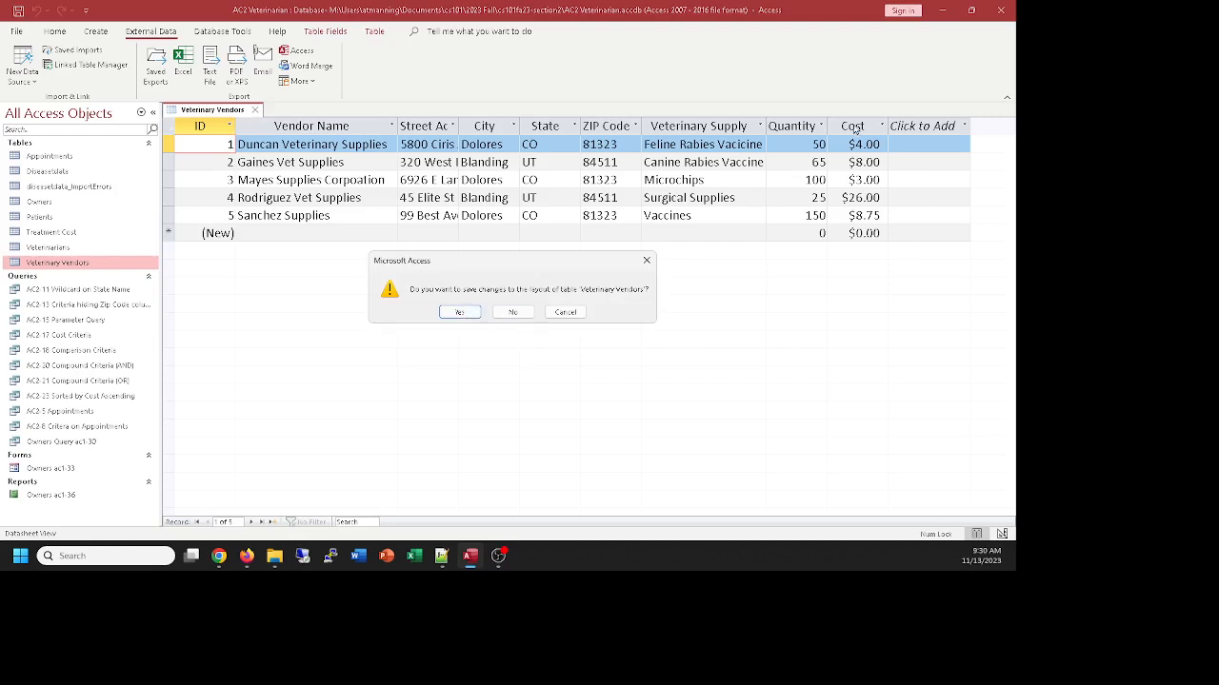
click(460, 313)
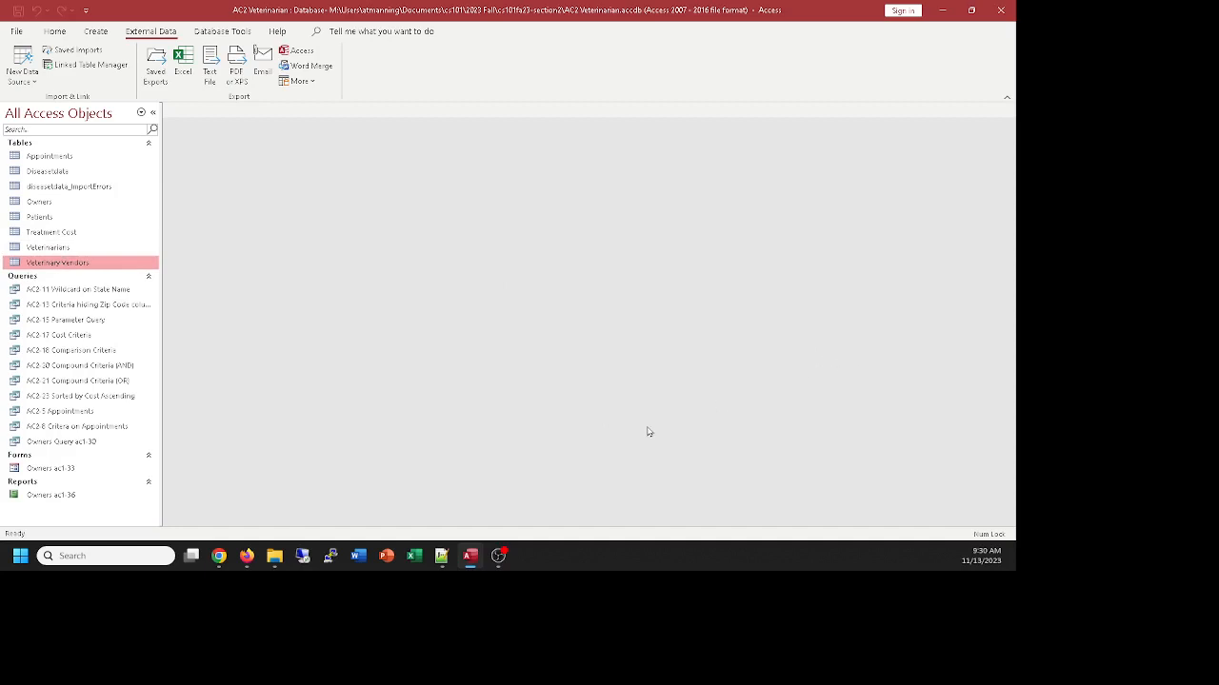
Review the design of the AC2-23 Sorted by Cost Ascending query, then close it
right_click(93, 400)
click(120, 234)
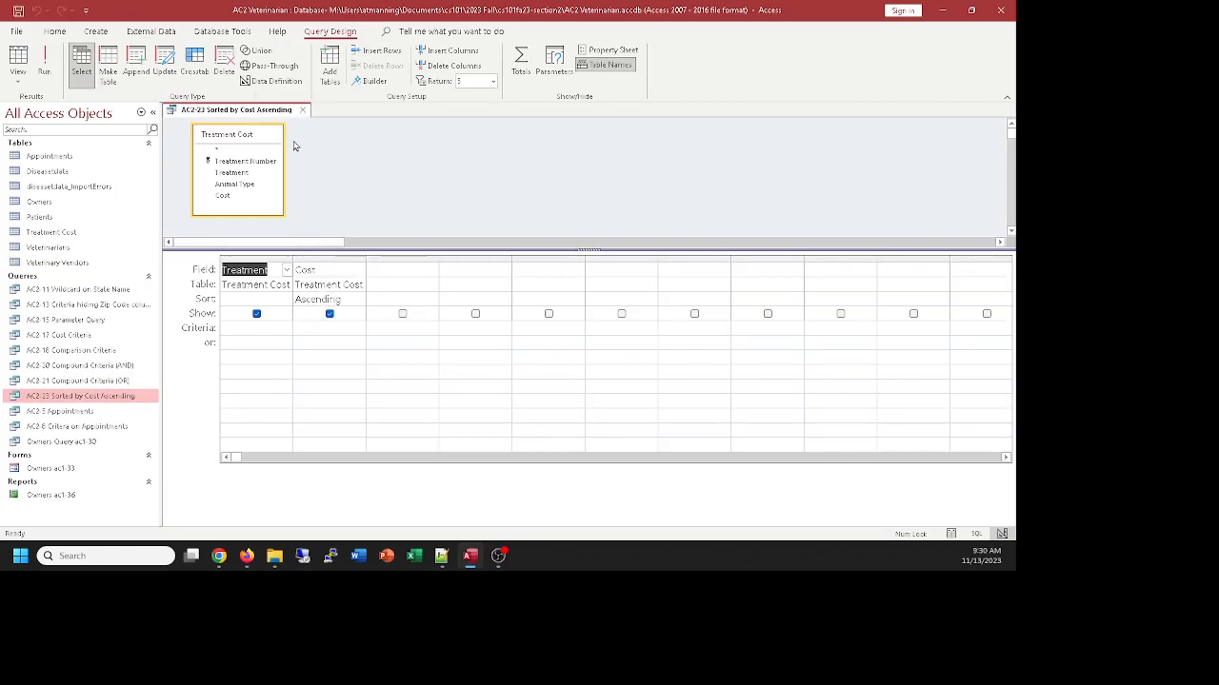
click(304, 111)
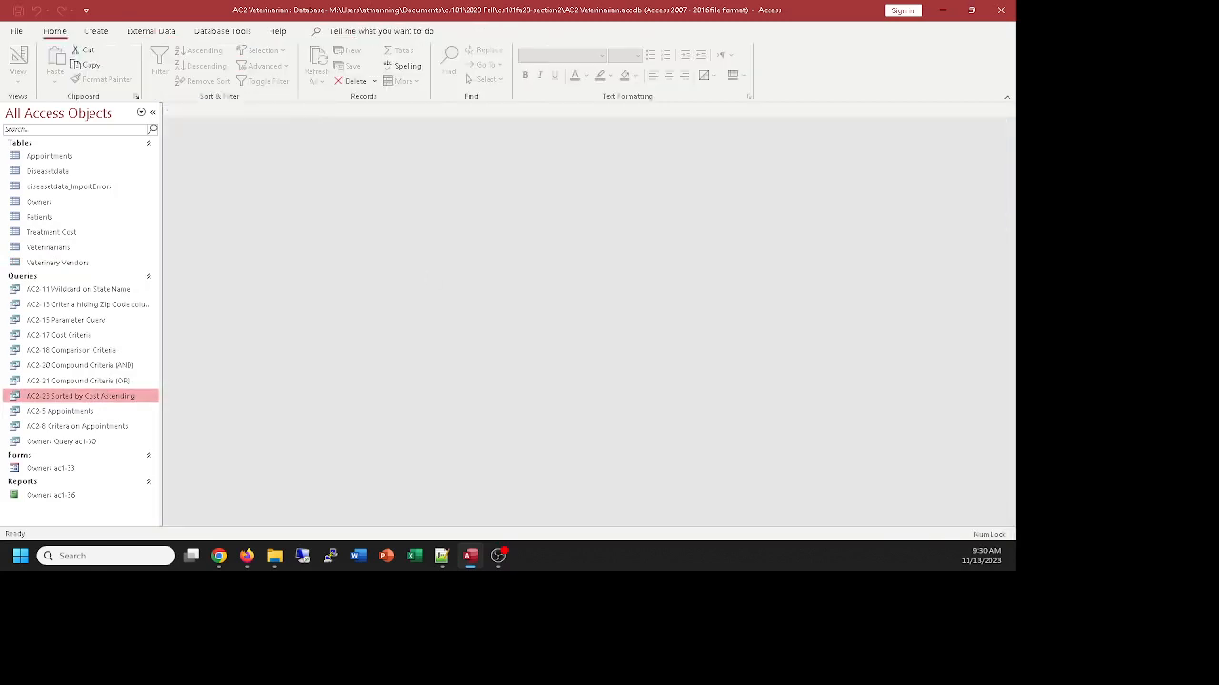
key(alt+Tab)
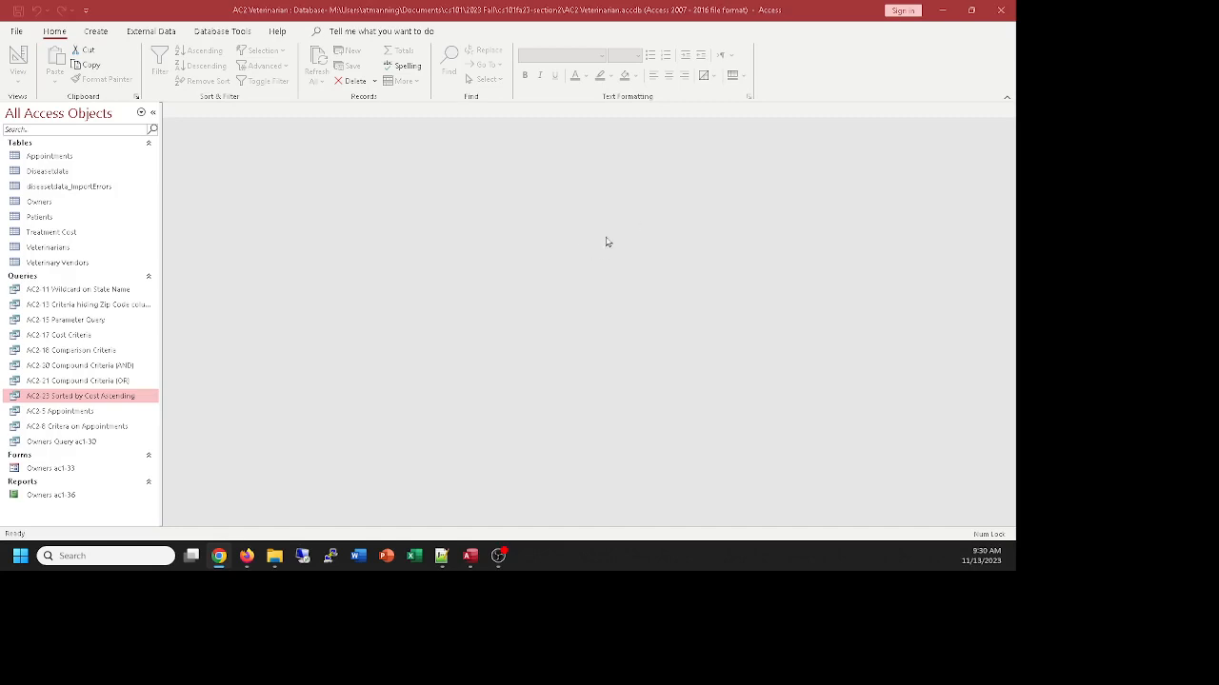
Create a new query in Design view based on the Treatment Cost table and close the table list
click(93, 33)
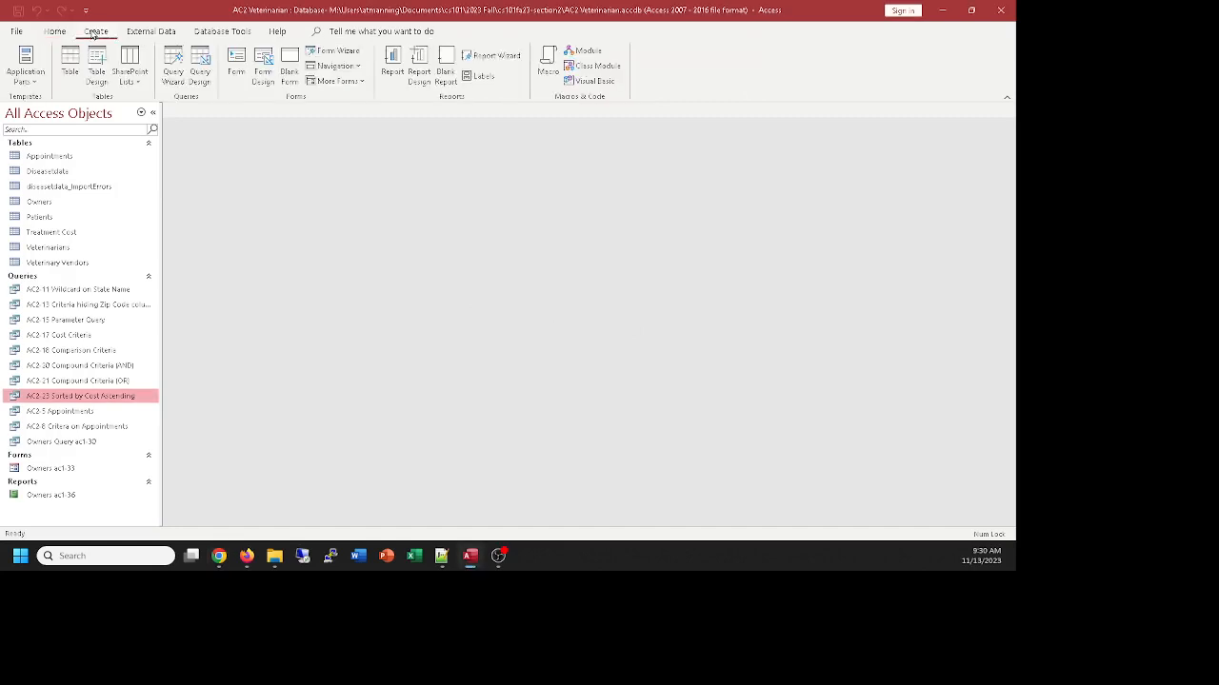
click(195, 65)
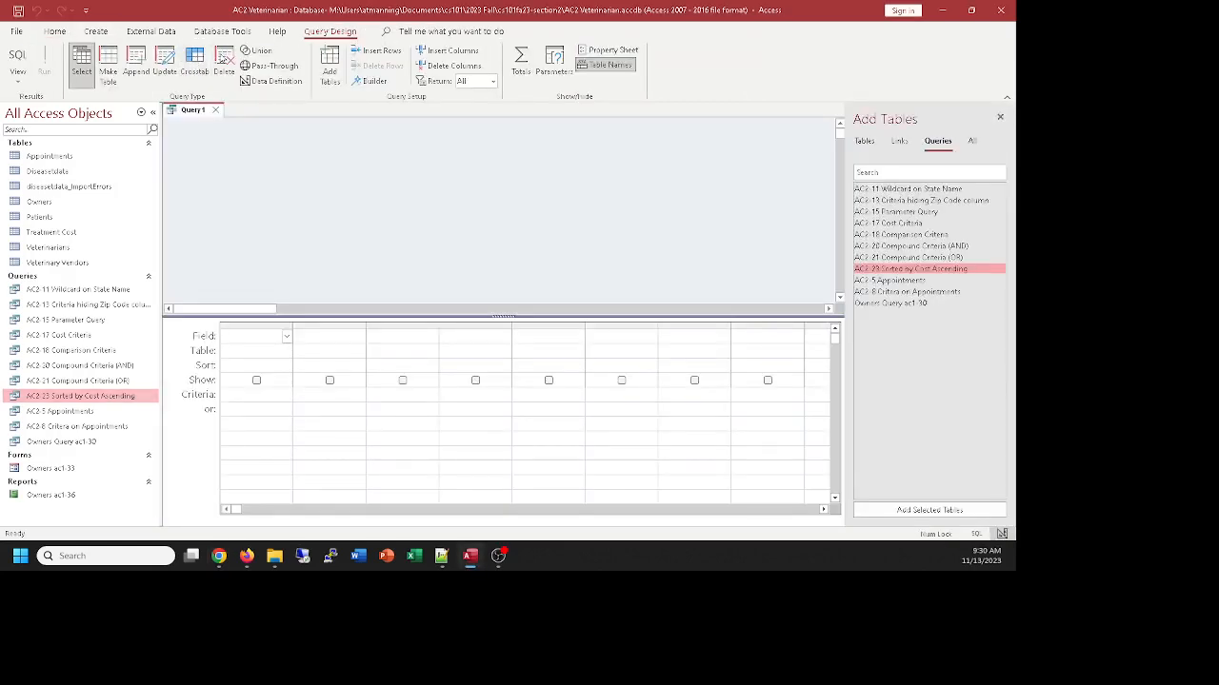
click(864, 143)
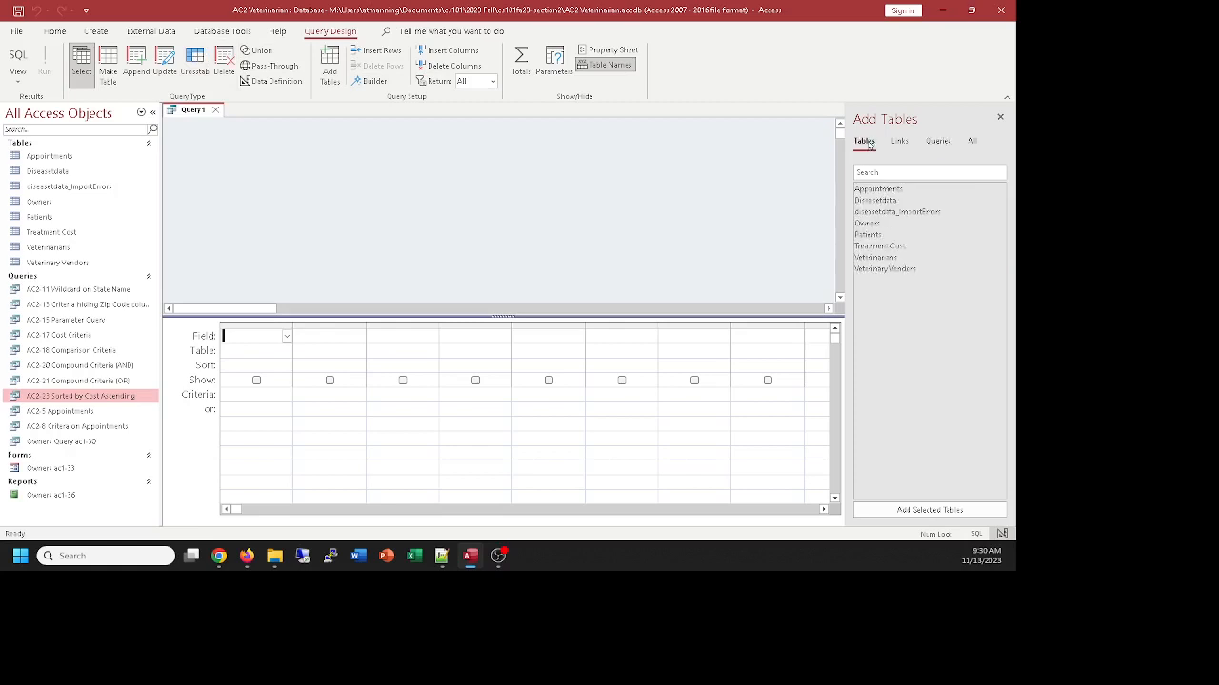
double_click(880, 245)
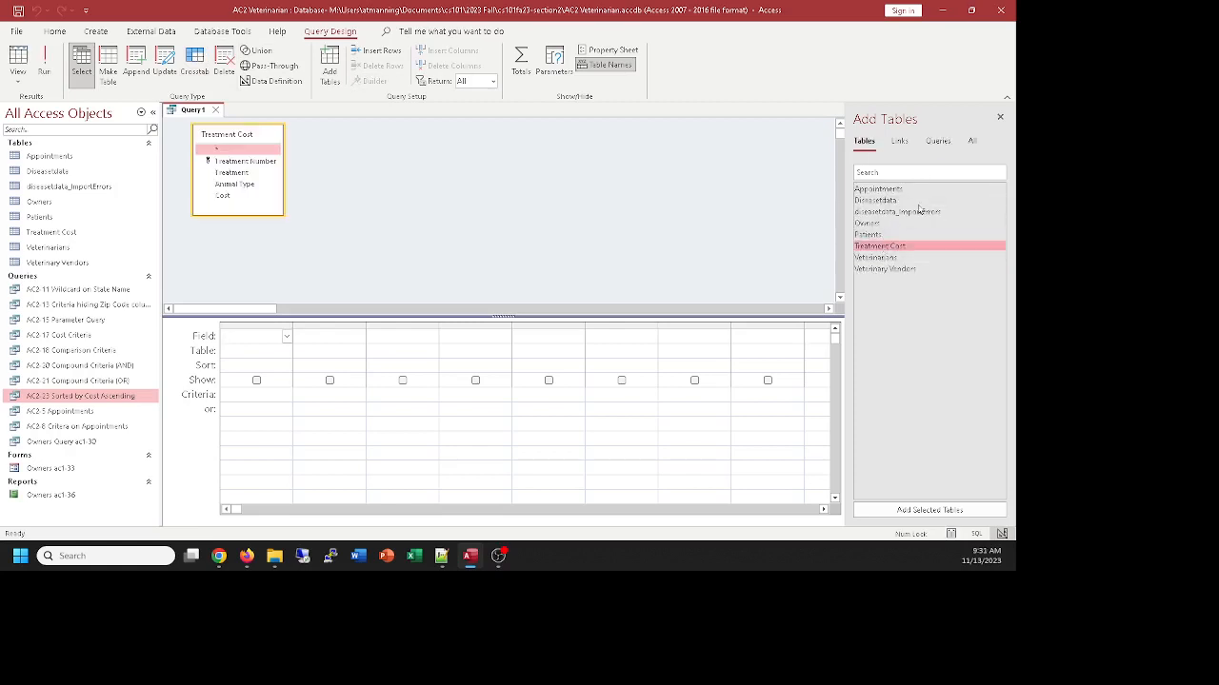
click(1000, 117)
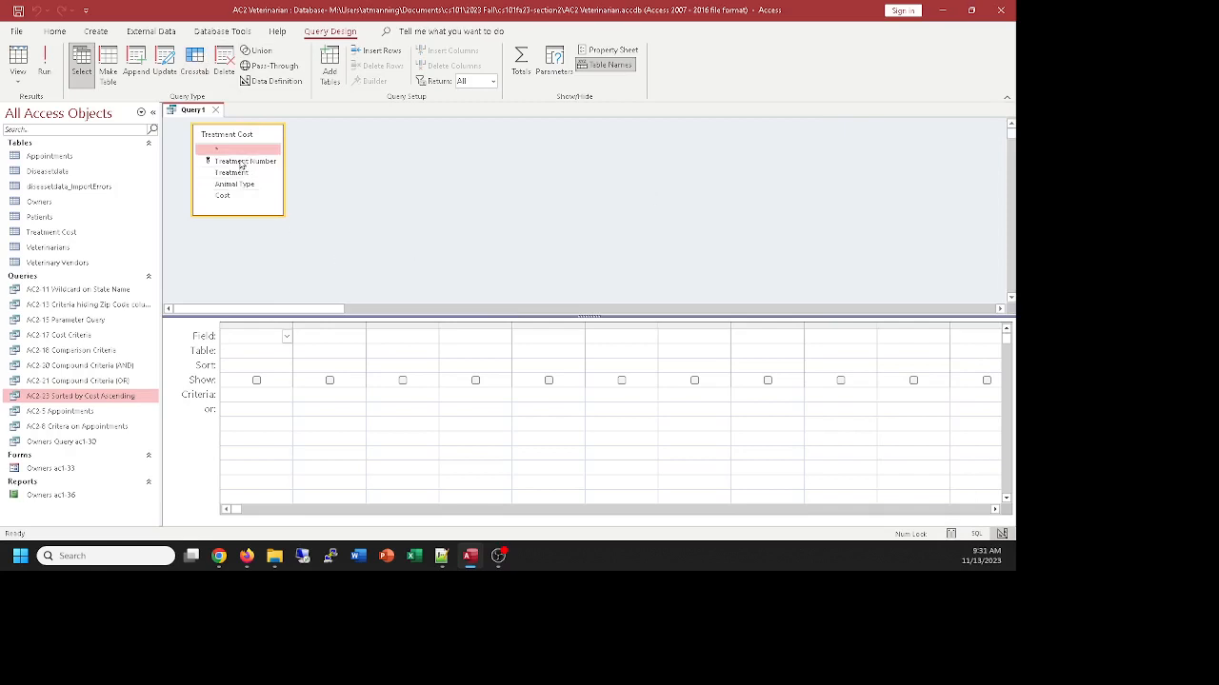
Add the Treatment Number, Treatment, Animal Type and Cost fields to the query design grid
click(234, 161)
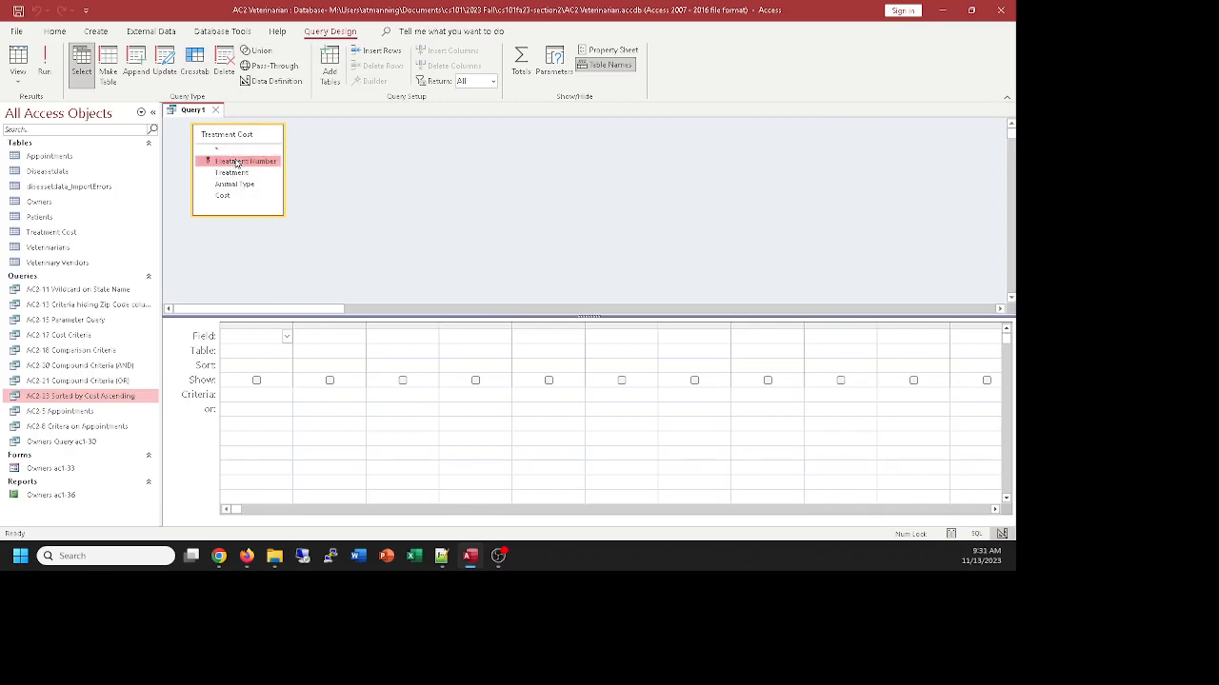
double_click(233, 161)
double_click(230, 174)
double_click(231, 184)
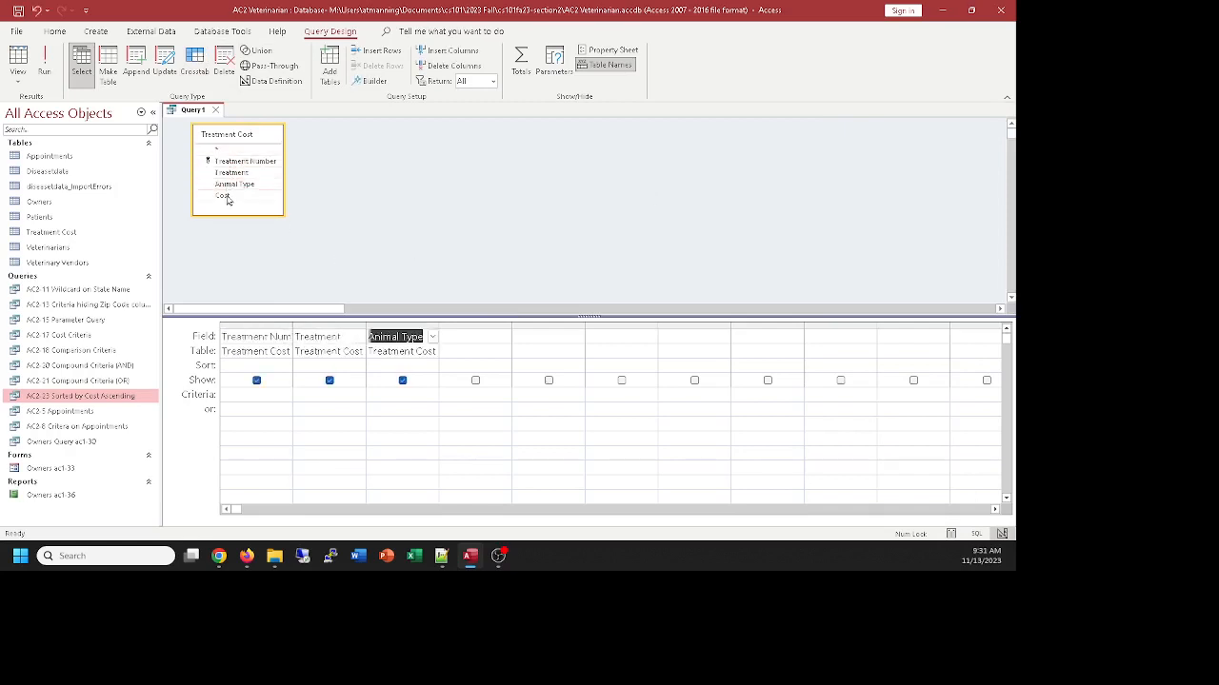
double_click(225, 196)
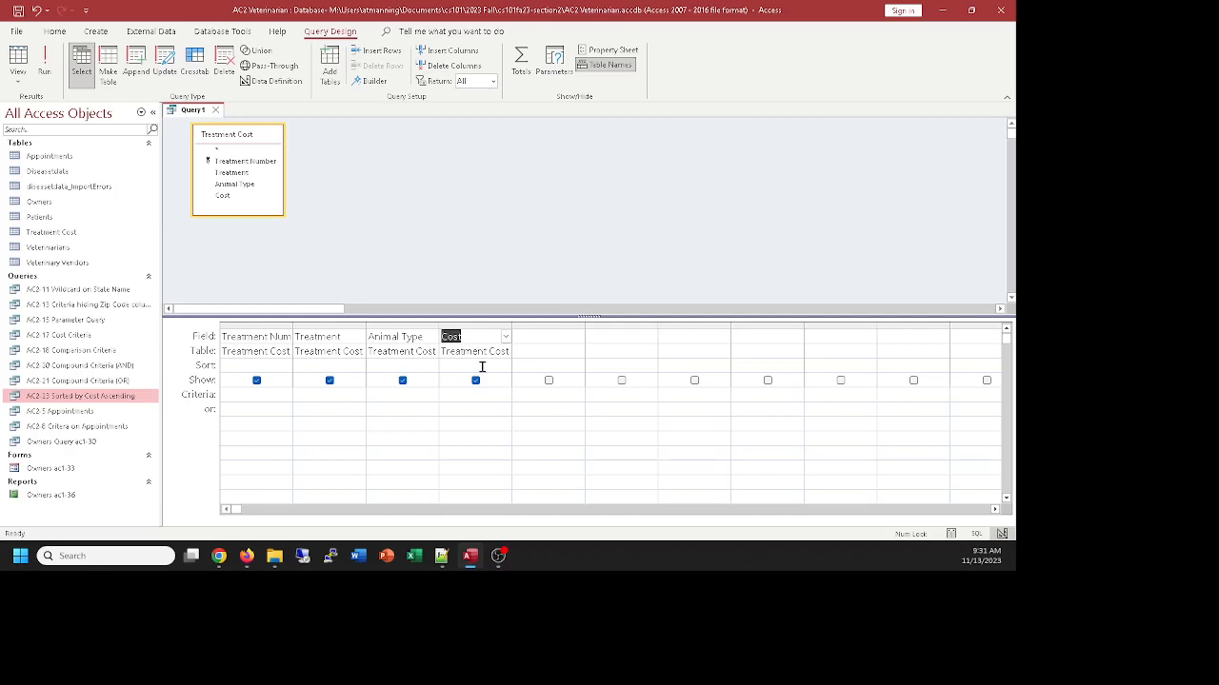
Sort the Cost field in ascending order, check the results in Datasheet view, and return to the query design
double_click(482, 367)
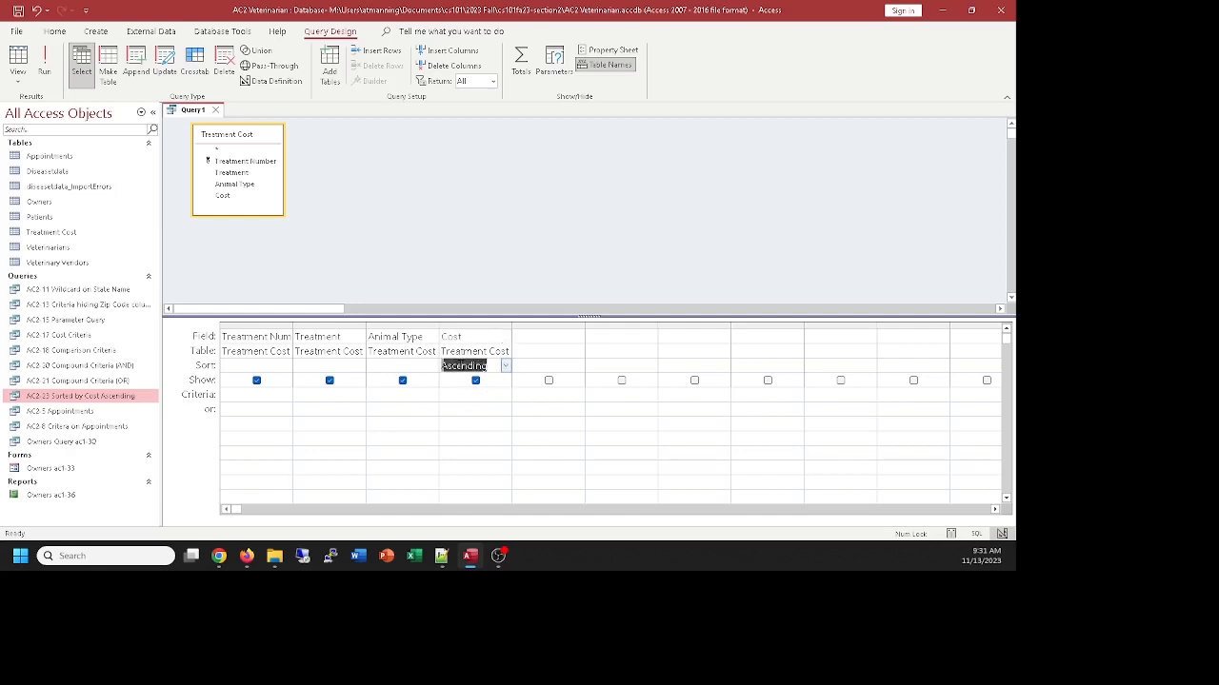
click(17, 57)
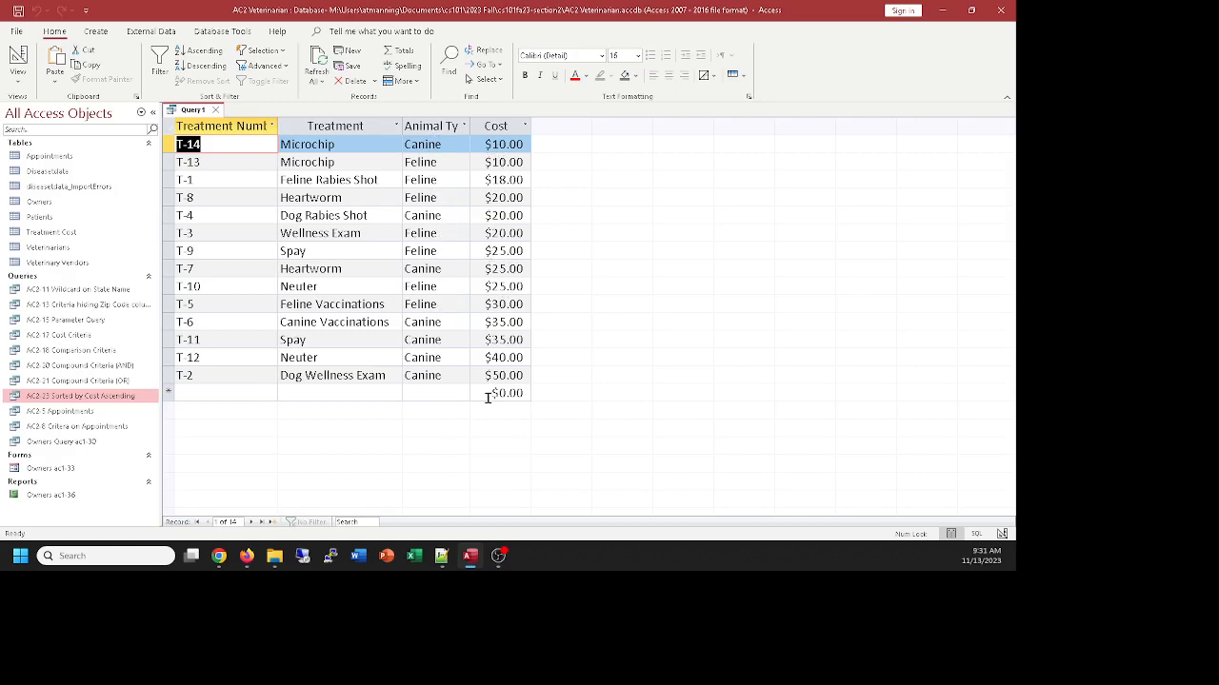
click(18, 62)
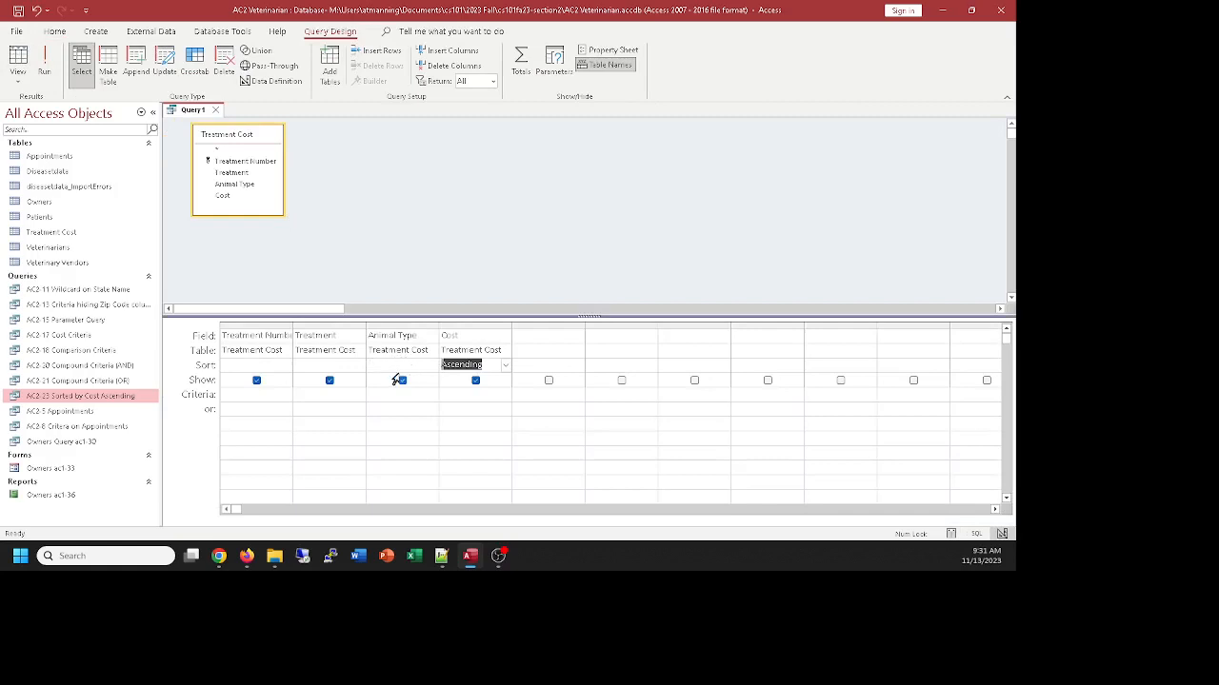
Sort the Animal Type field in ascending order as well, check the resulting record order, and return to the design
double_click(398, 366)
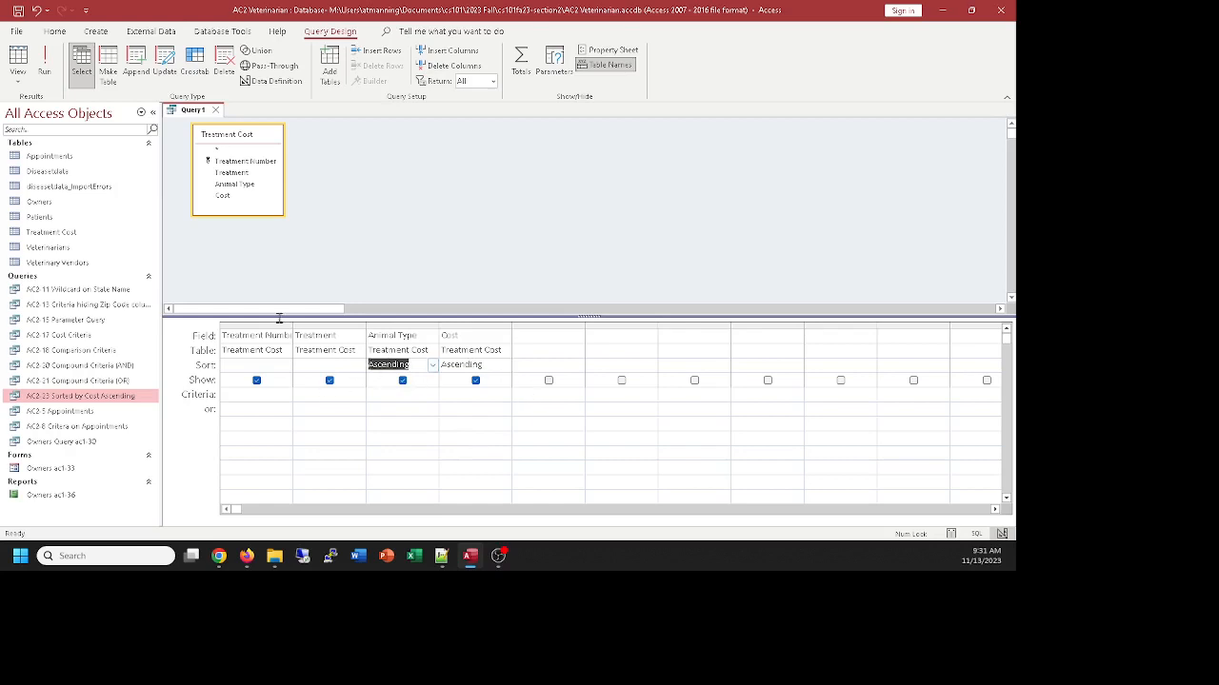
click(17, 57)
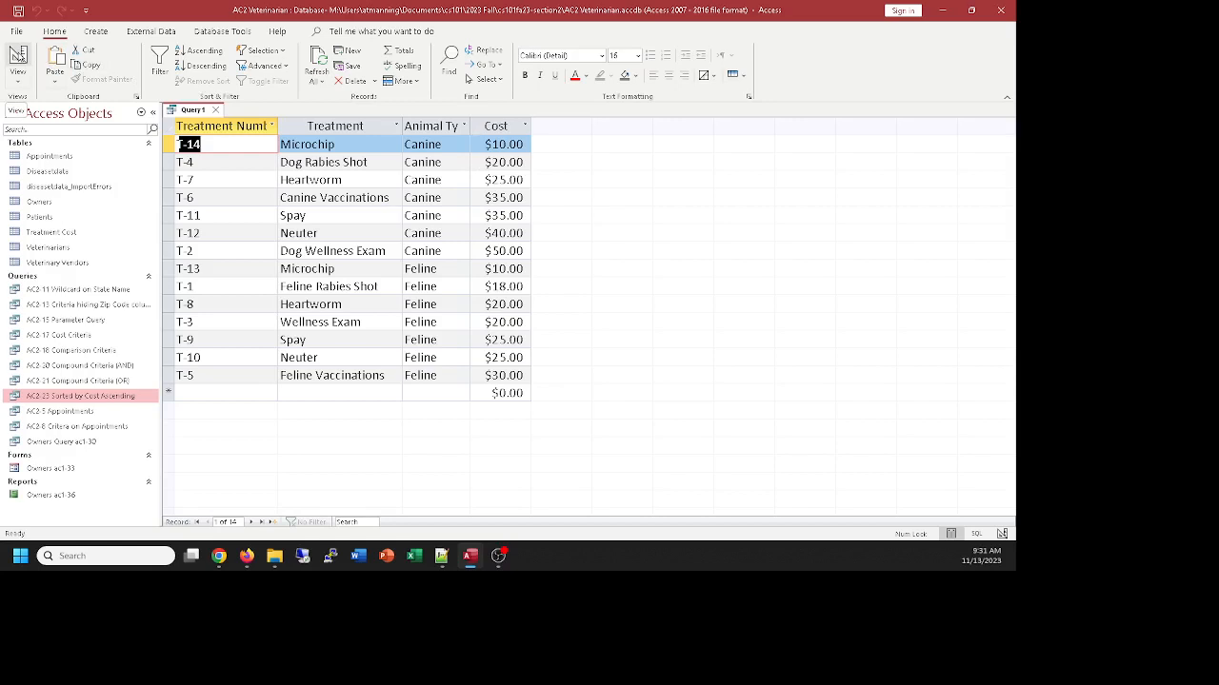
click(19, 56)
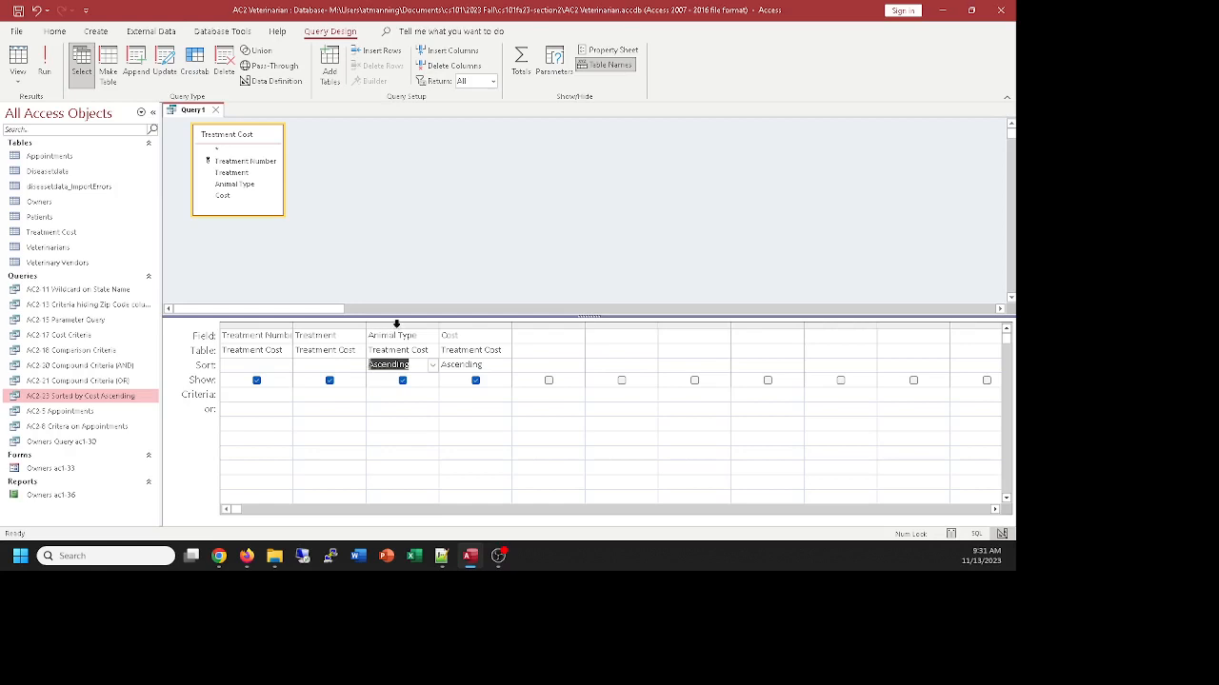
Try placing the Animal Type column after Cost in the design grid and check how the records sort
click(396, 323)
drag(396, 328, 522, 331)
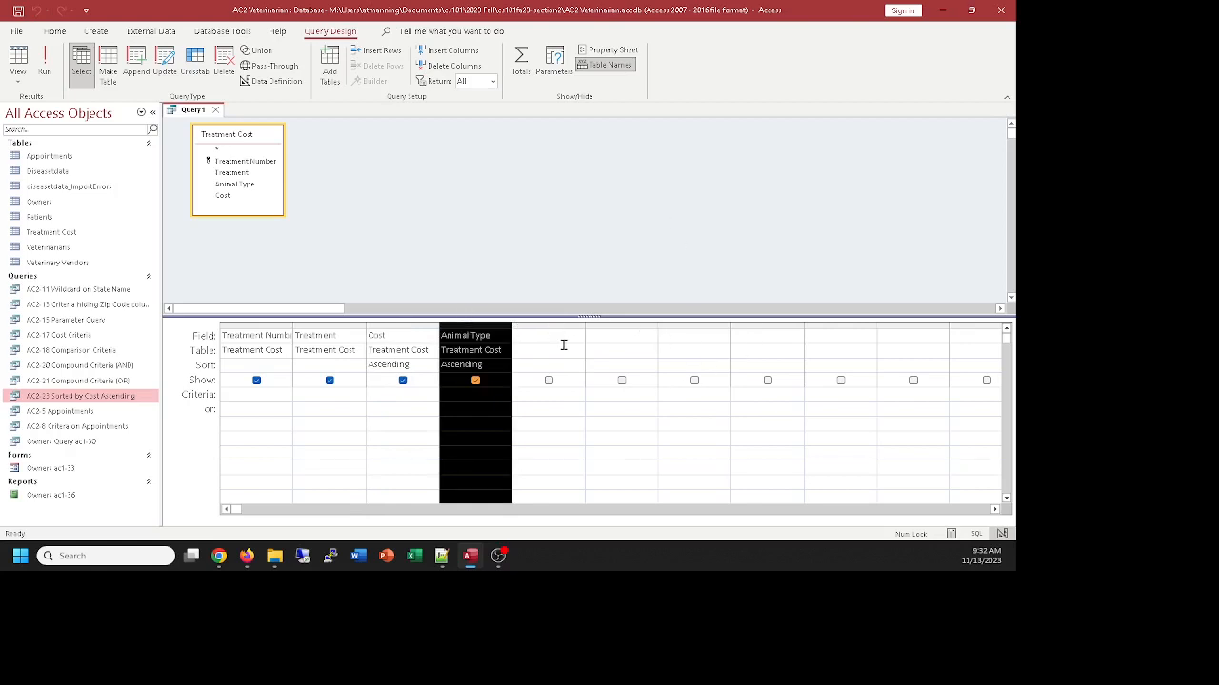
click(18, 57)
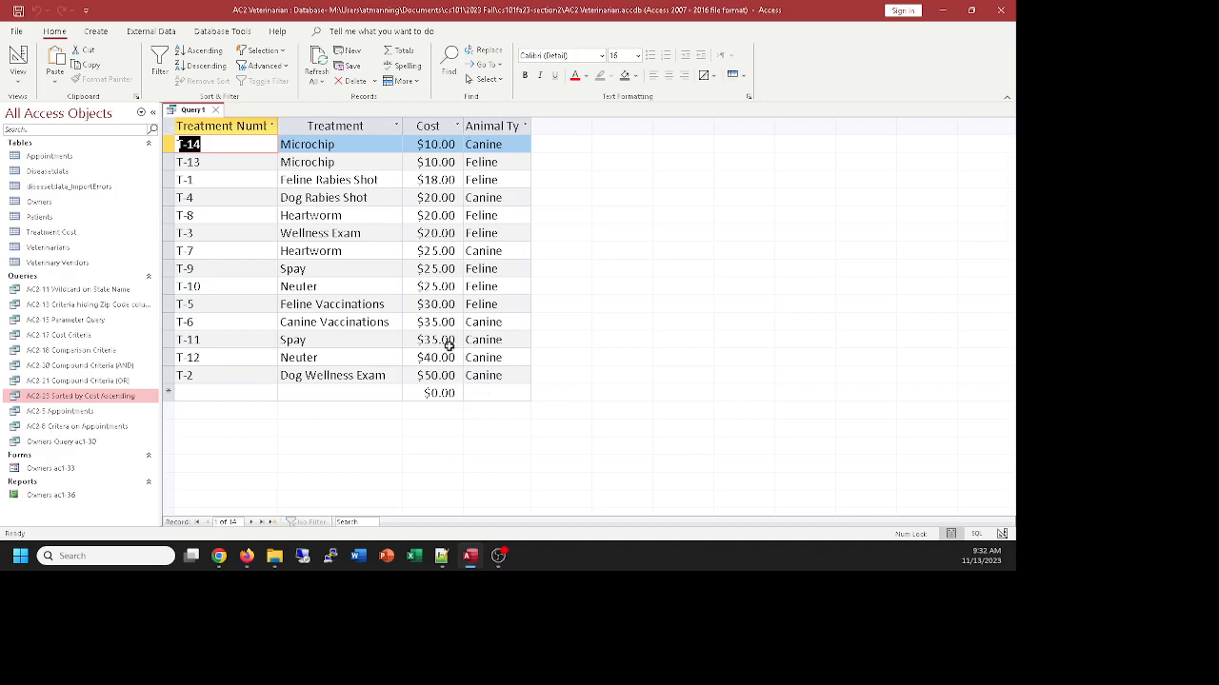
click(18, 59)
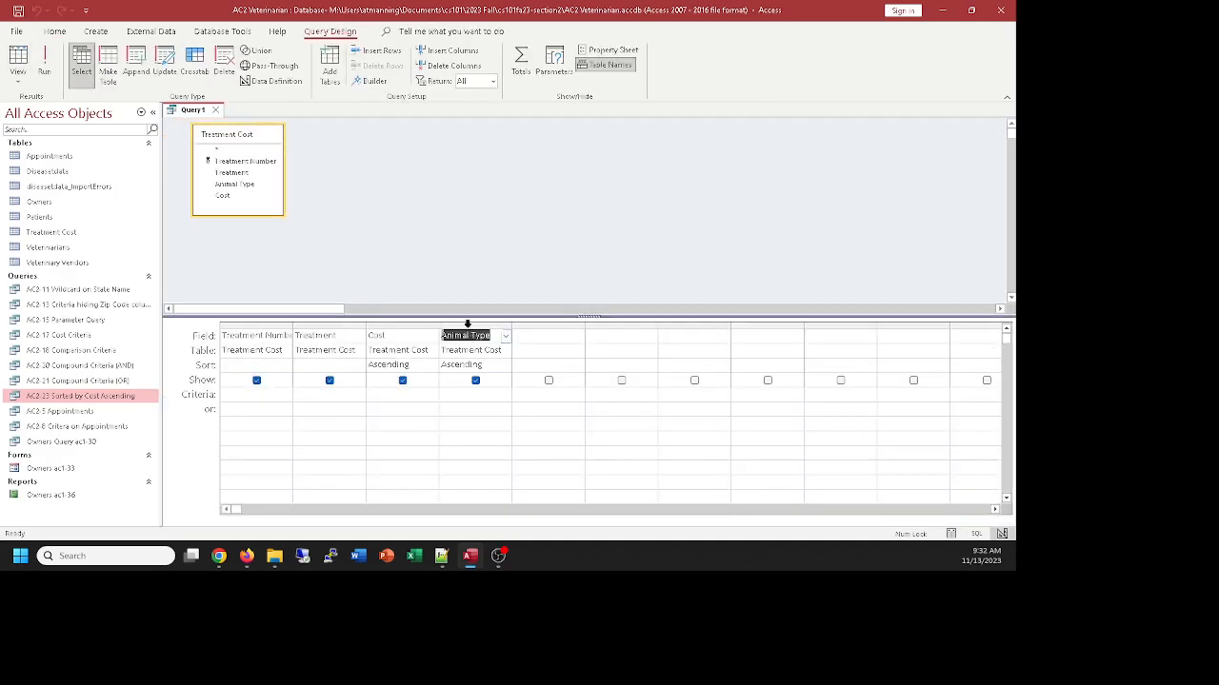
Move the Animal Type column back before Cost, review the sorted records, and return to the query design
click(471, 330)
drag(470, 329, 405, 336)
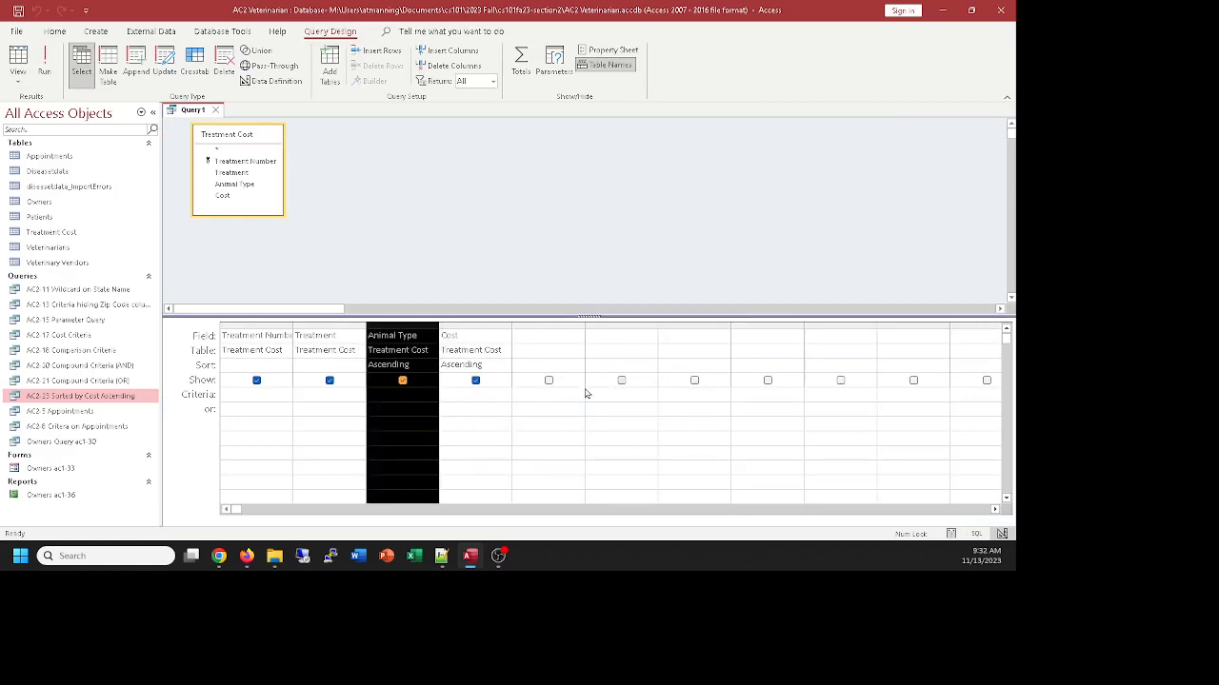
click(564, 394)
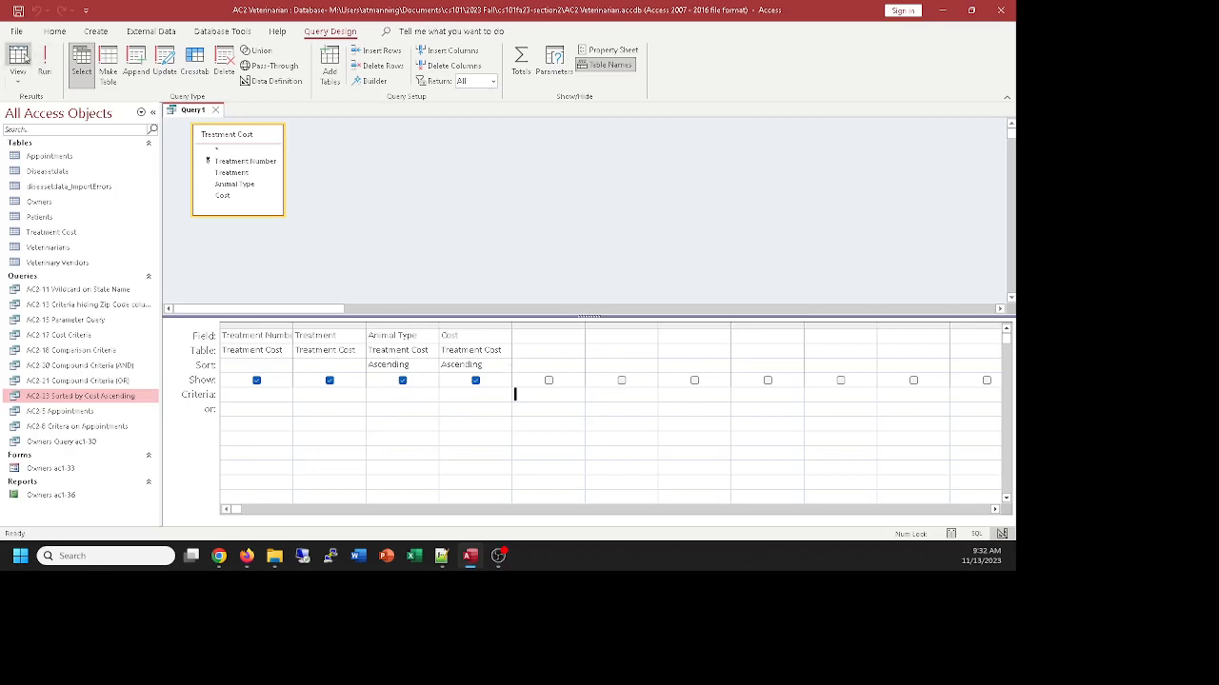
click(18, 59)
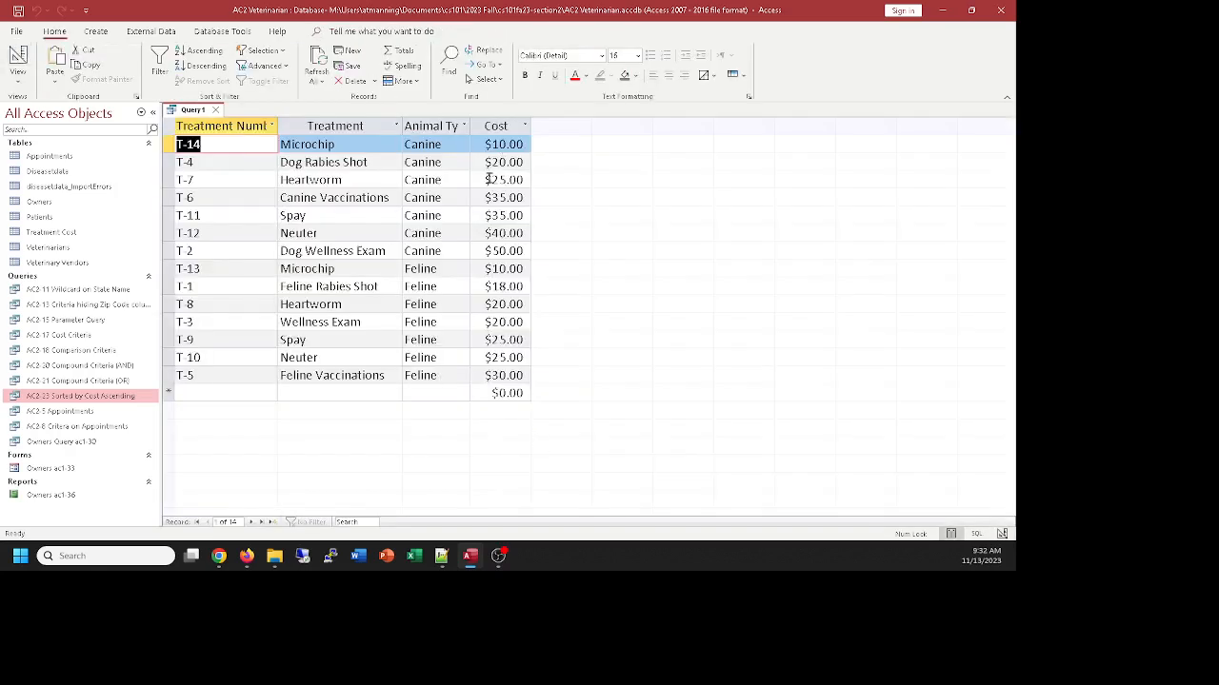
click(18, 59)
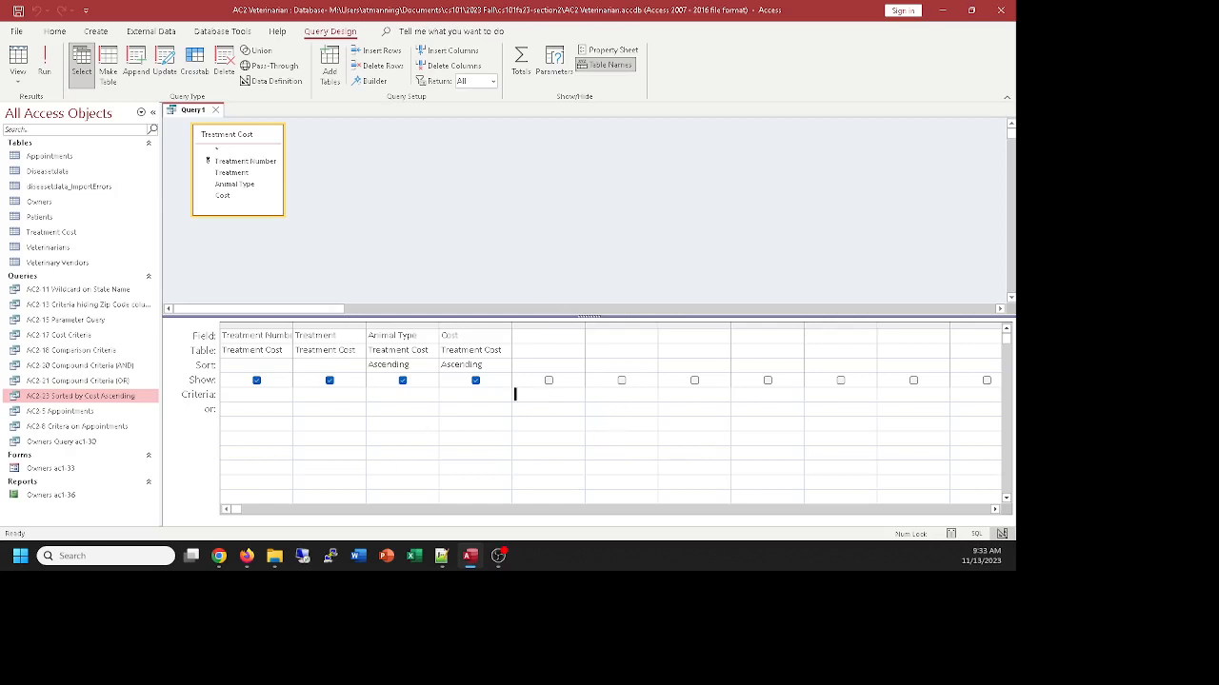
Save the query as "ac2-27 sorting on multiple columns" and close it
key(alt+Tab)
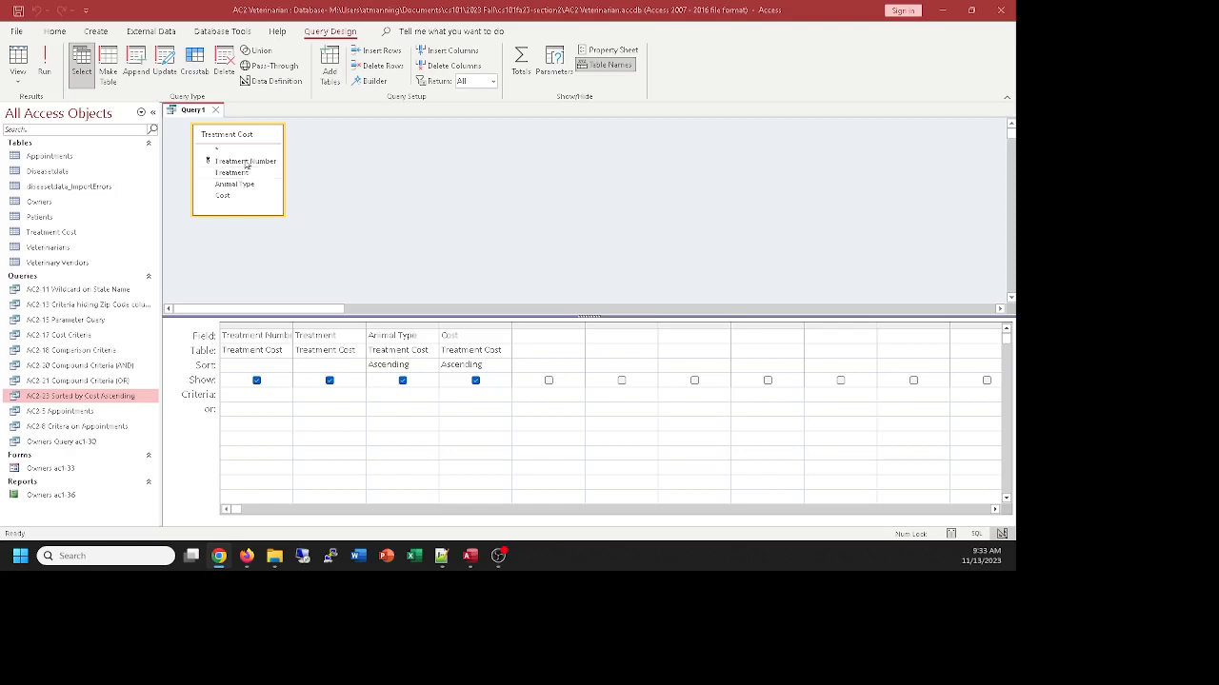
click(196, 119)
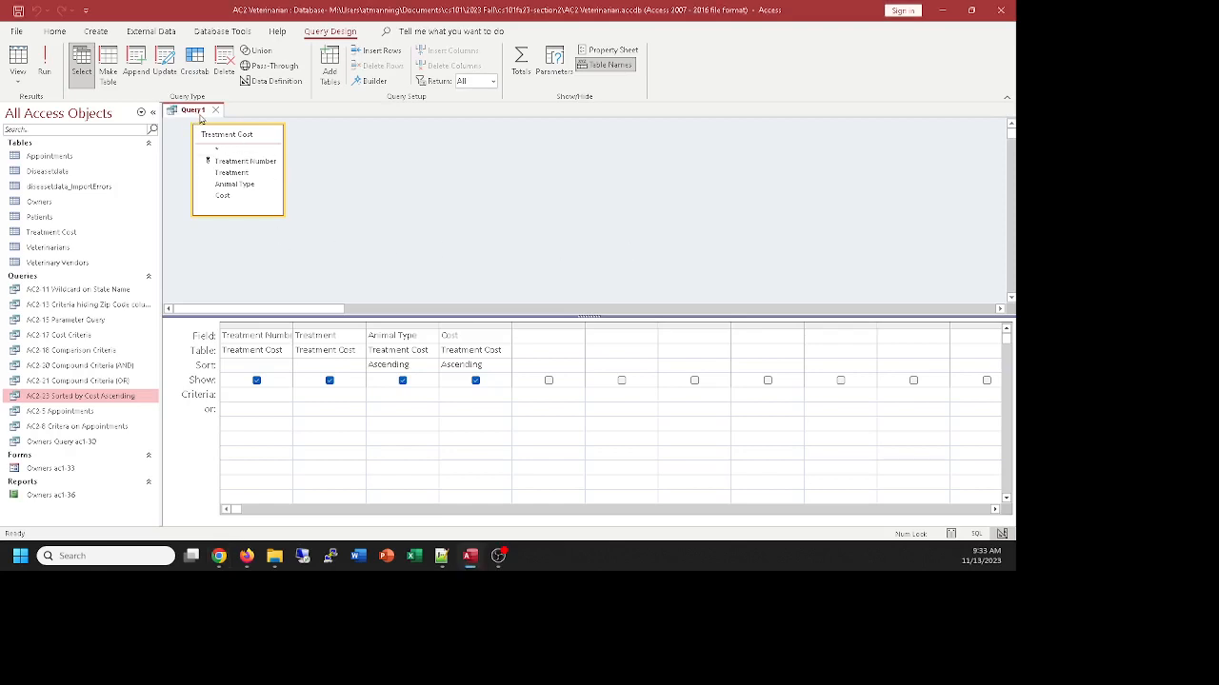
key(ctrl+s)
text(A)
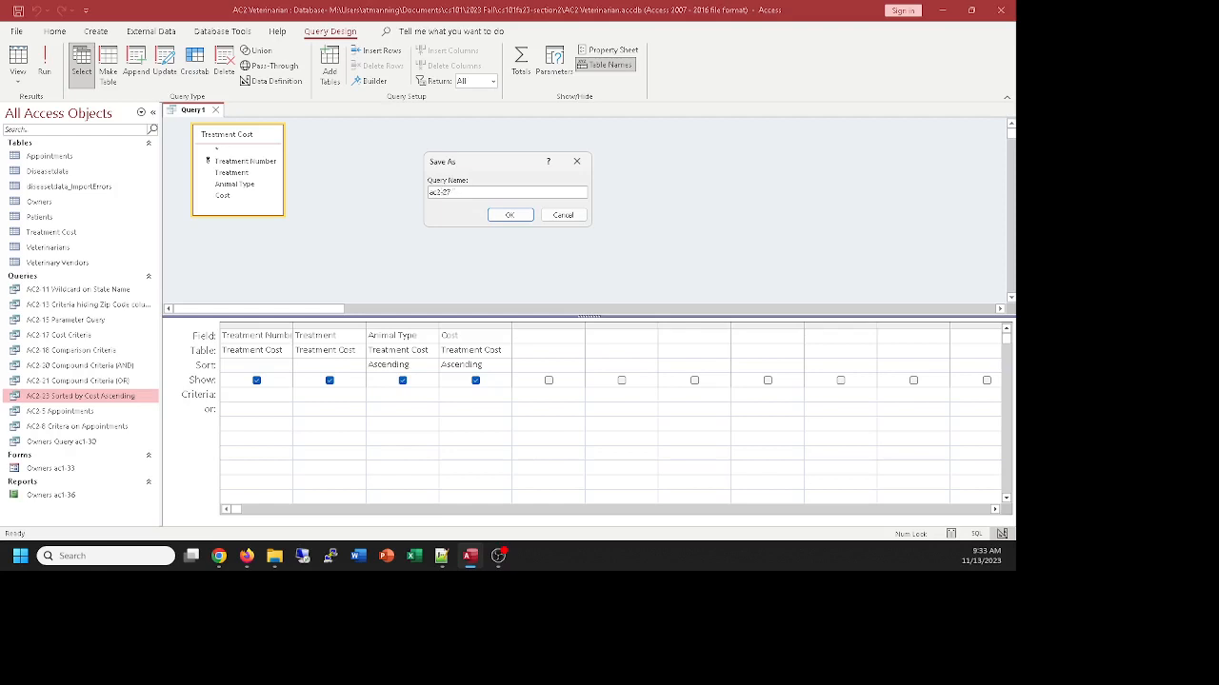
text(C2-27 Sorting on Multiple Columns)
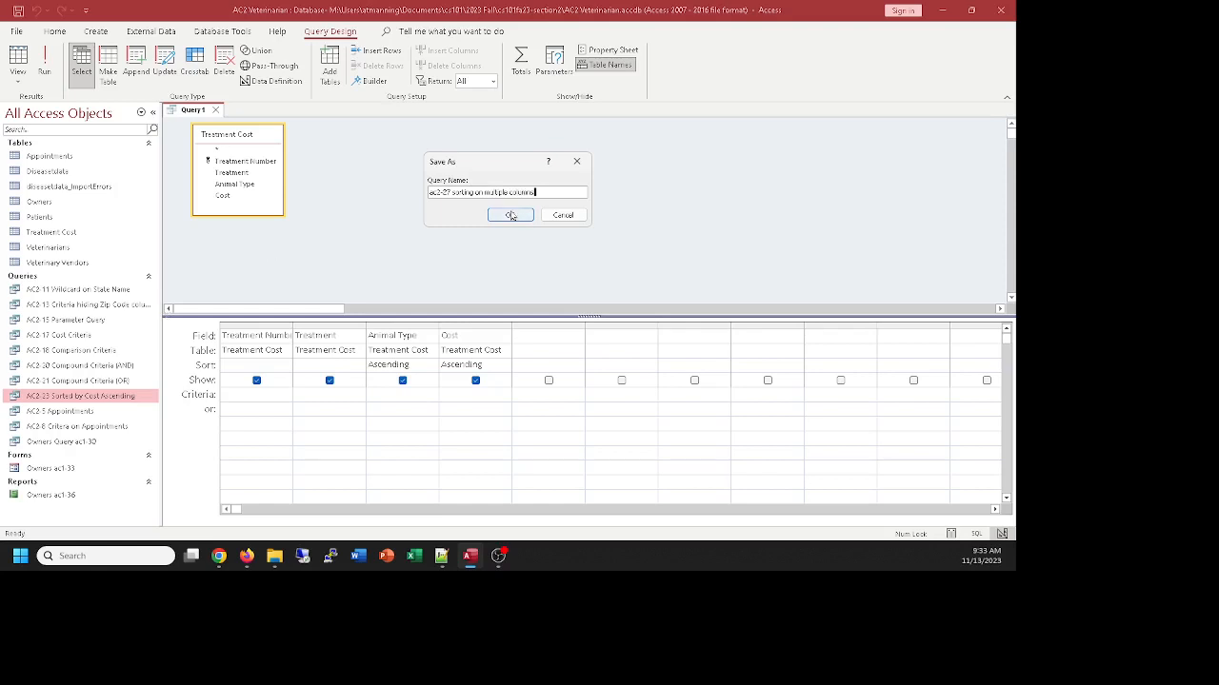
click(510, 214)
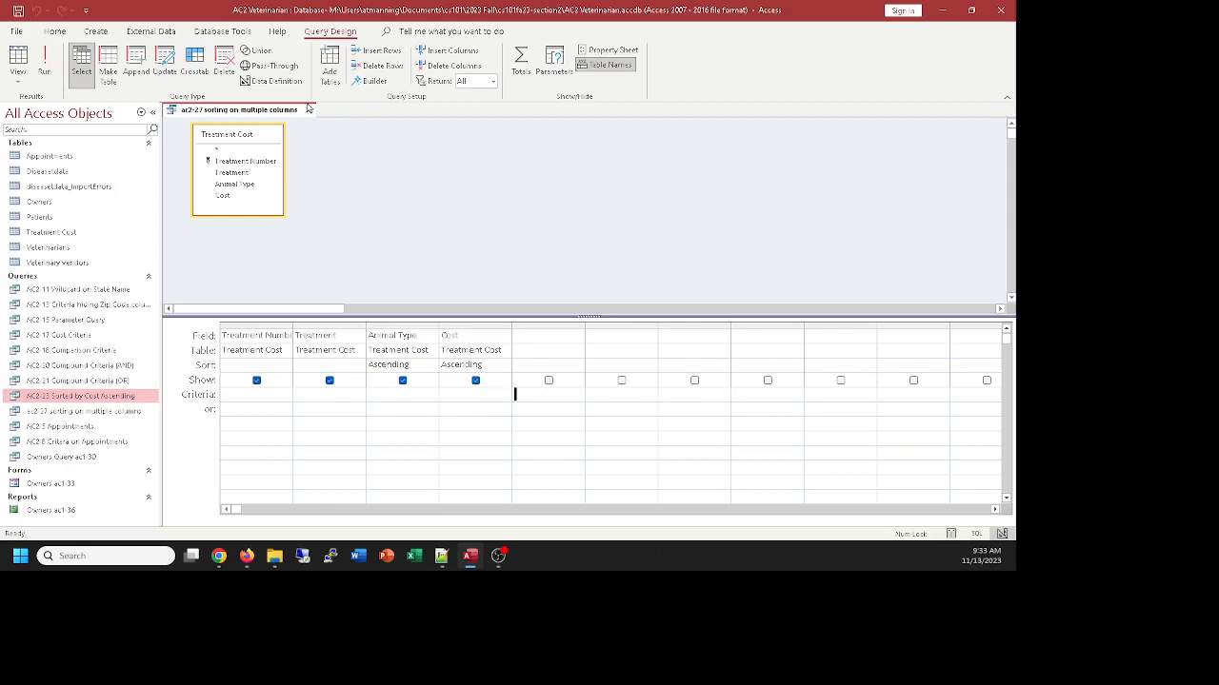
click(307, 110)
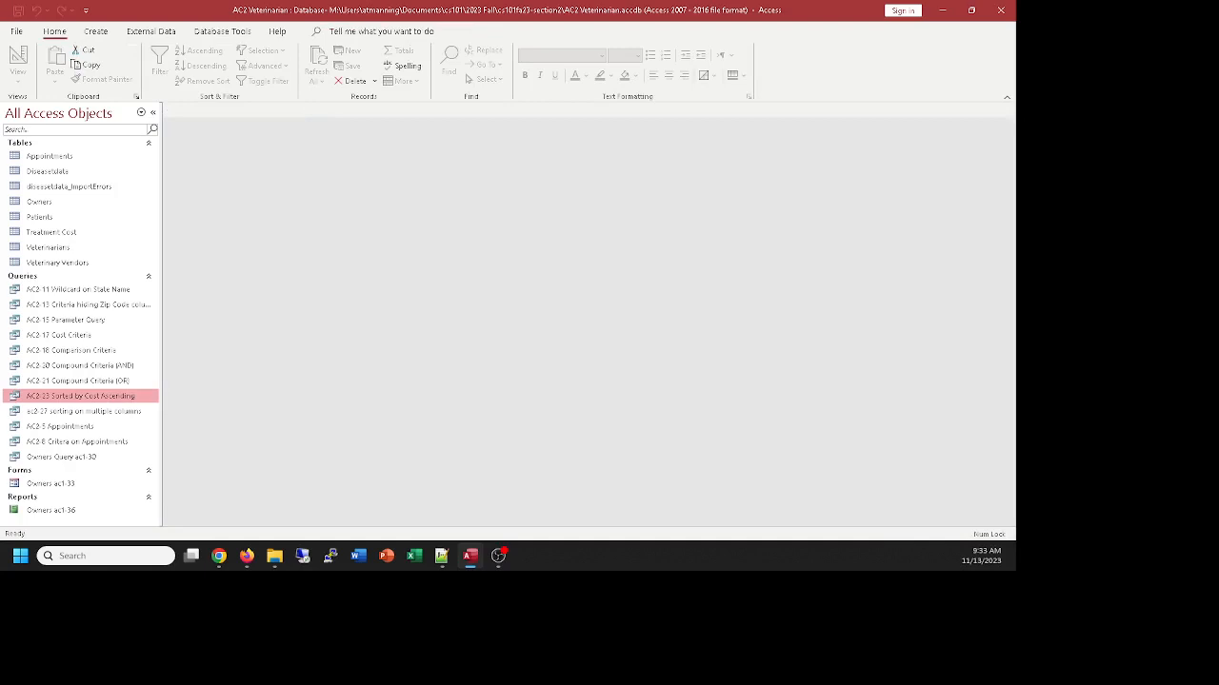
Open the Appointments table to view its records
click(219, 556)
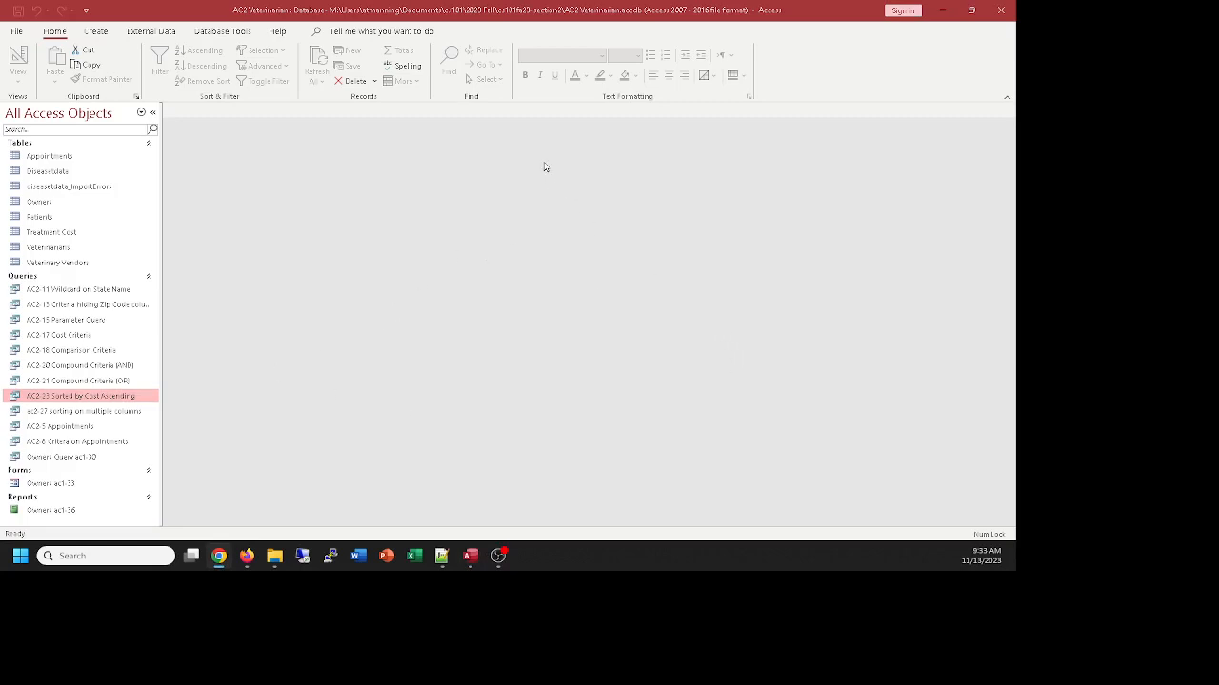
click(445, 192)
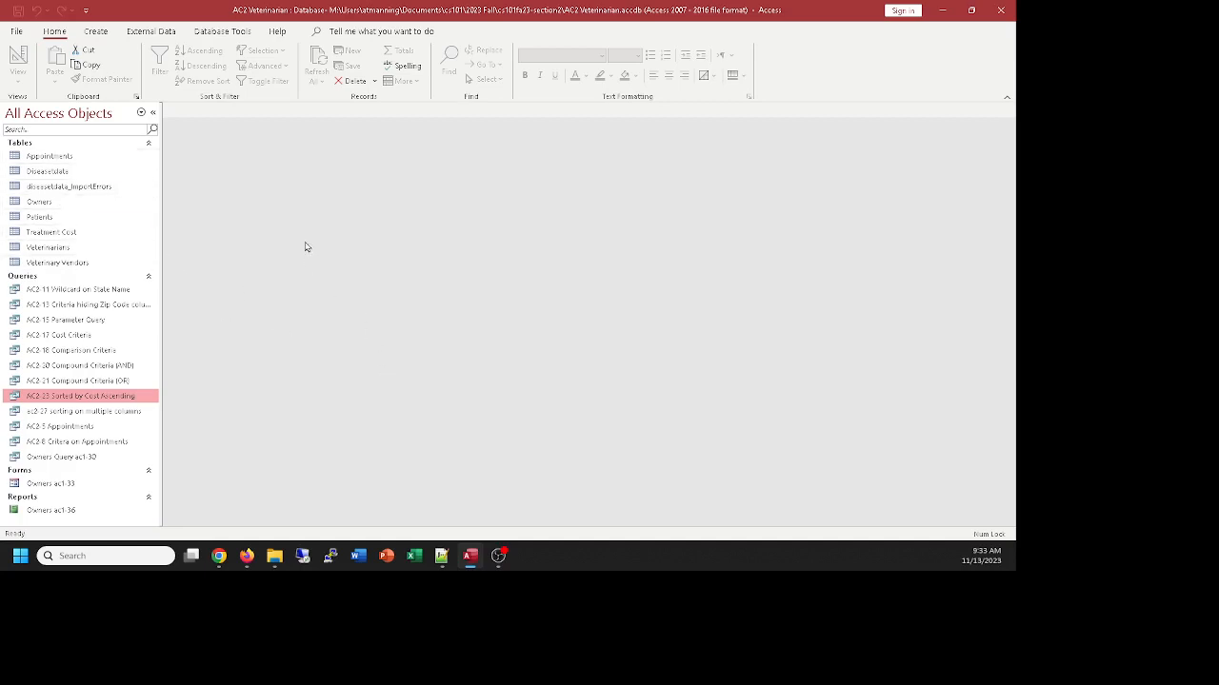
double_click(61, 157)
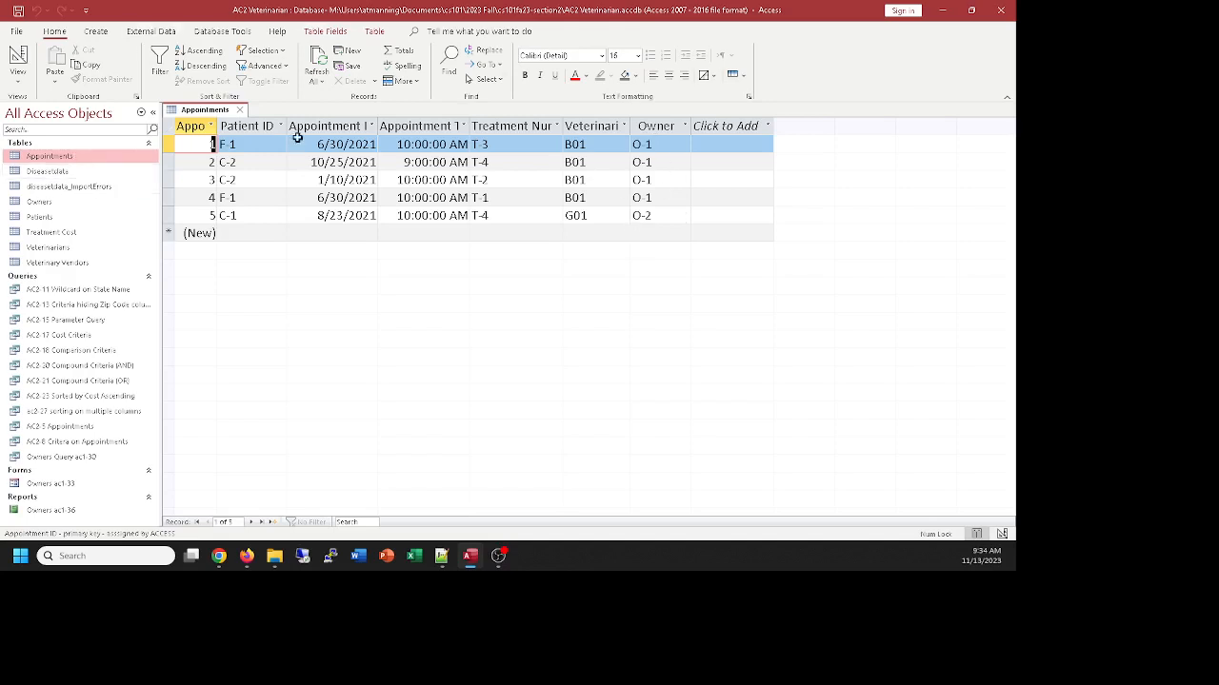
Review the records in the Owners, Appointments and Treatment Cost tables, closing each table after viewing it
click(239, 111)
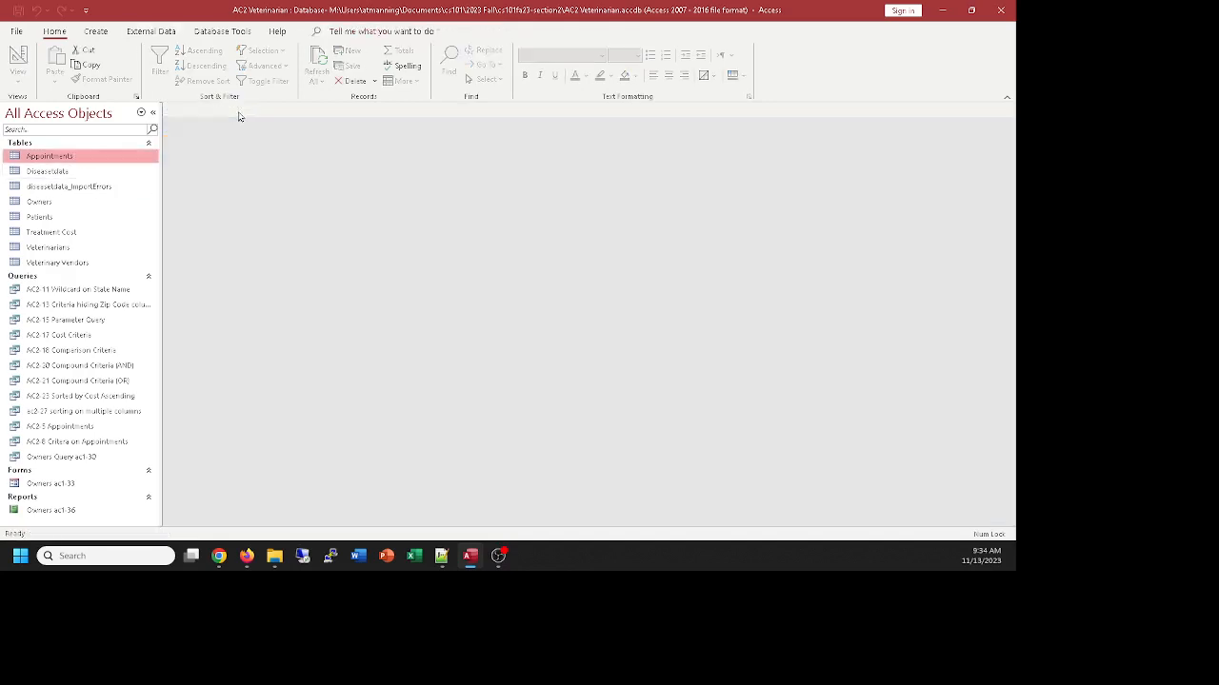
double_click(36, 202)
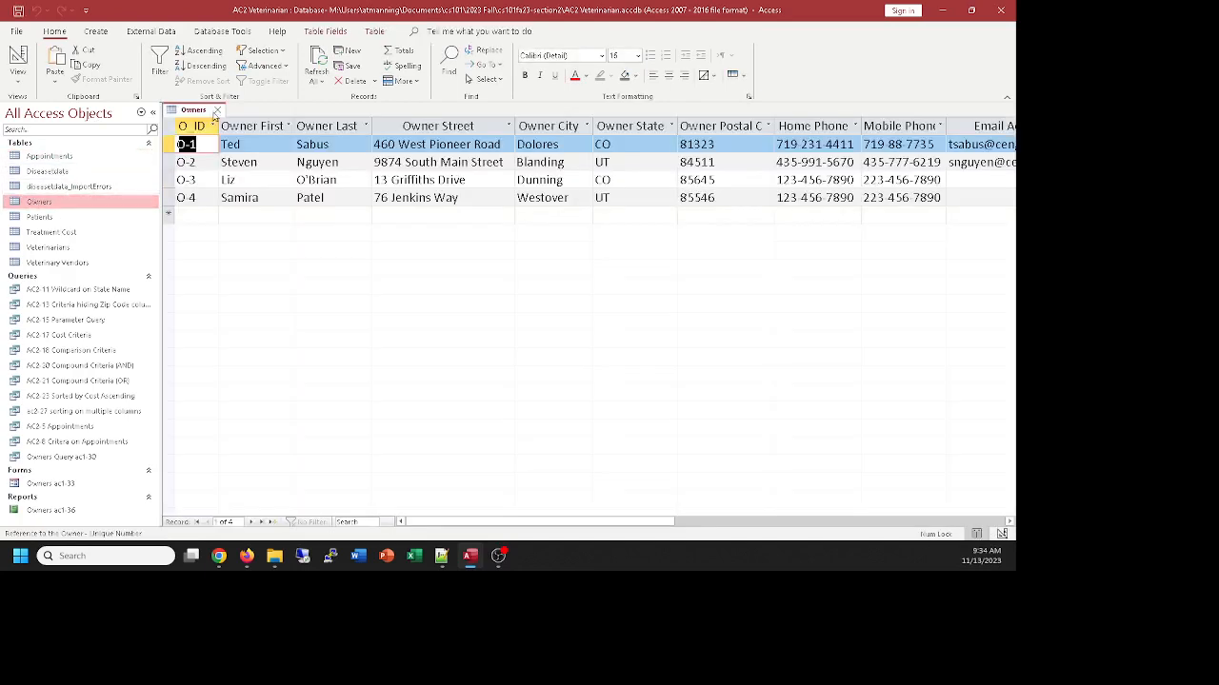
click(218, 112)
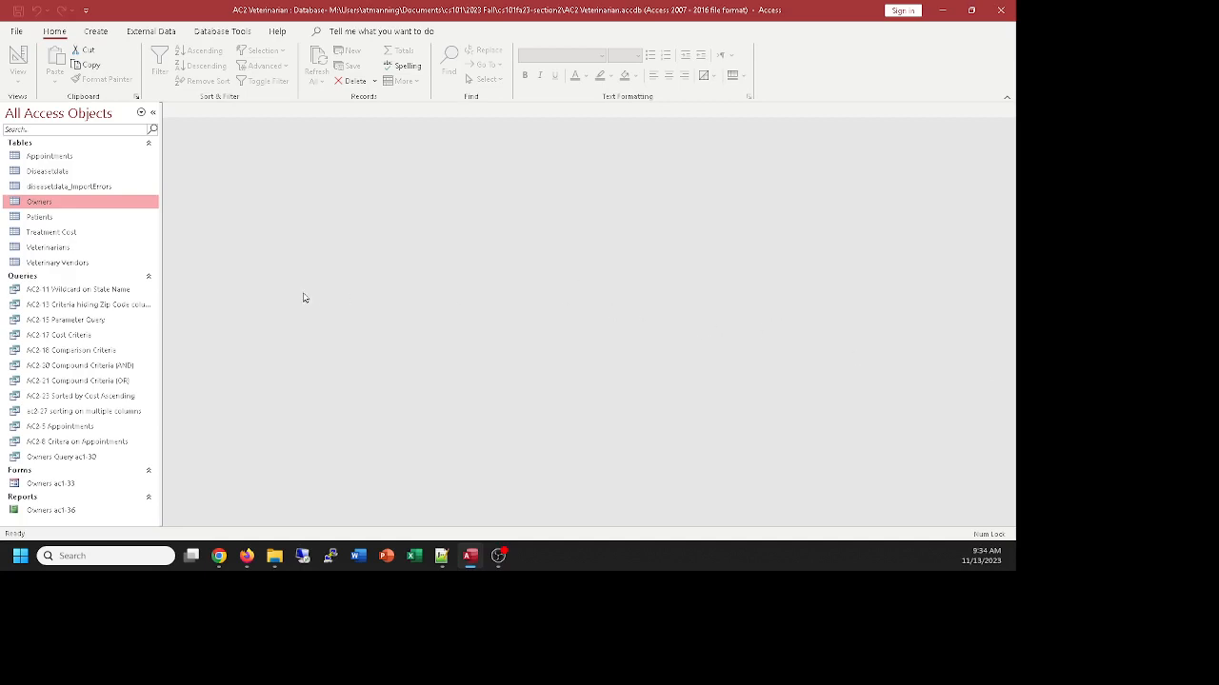
double_click(56, 156)
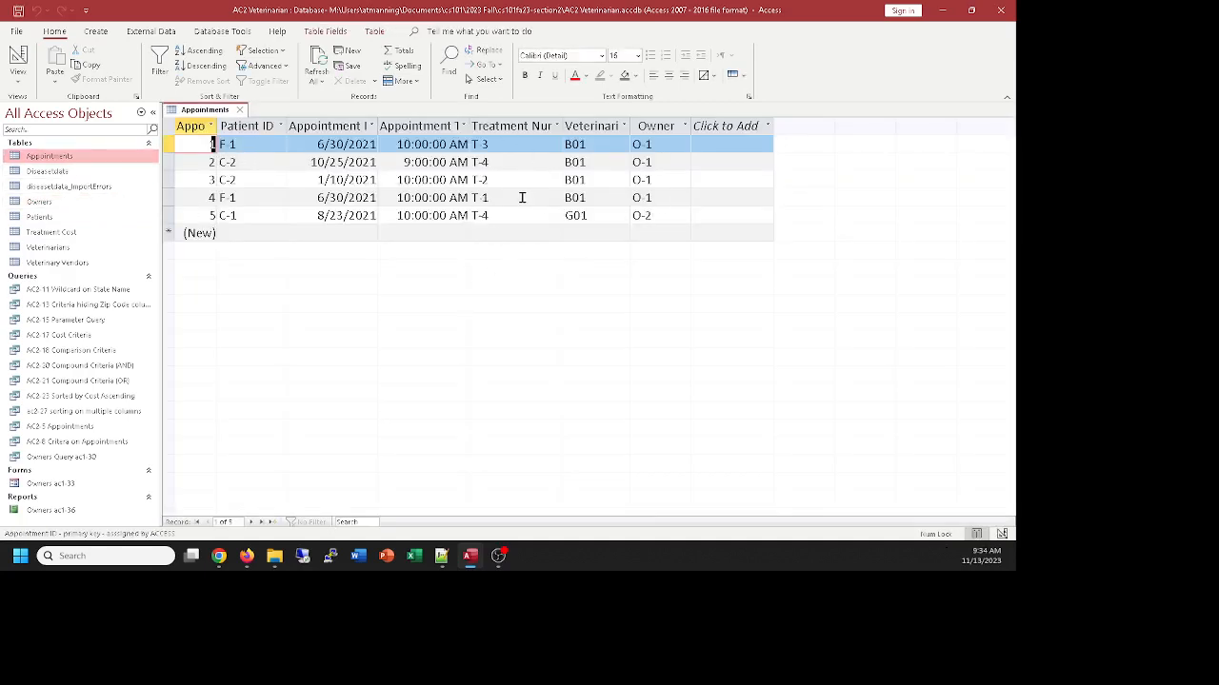
click(239, 111)
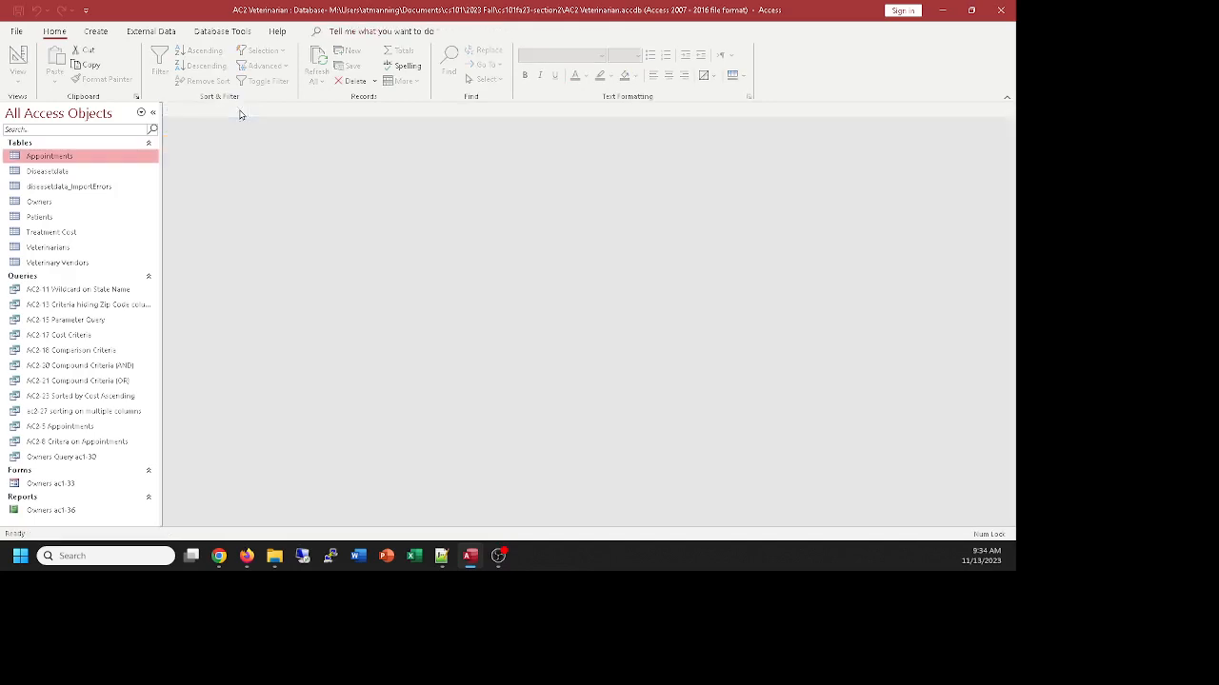
double_click(69, 235)
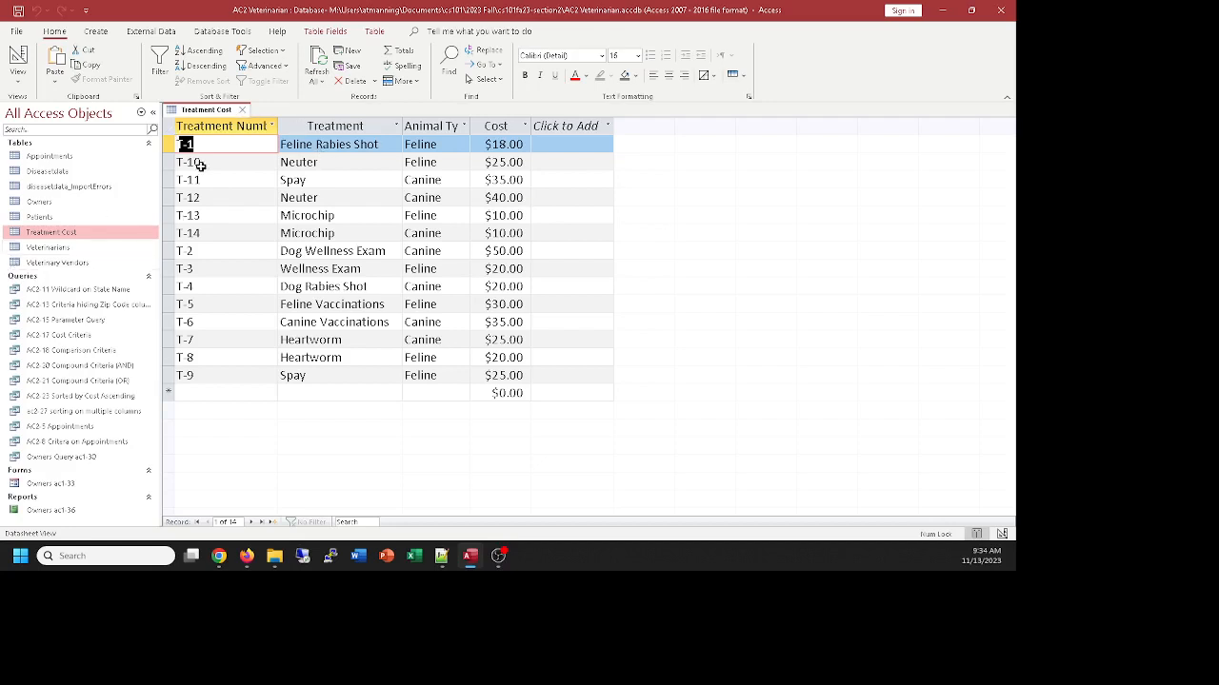
click(243, 111)
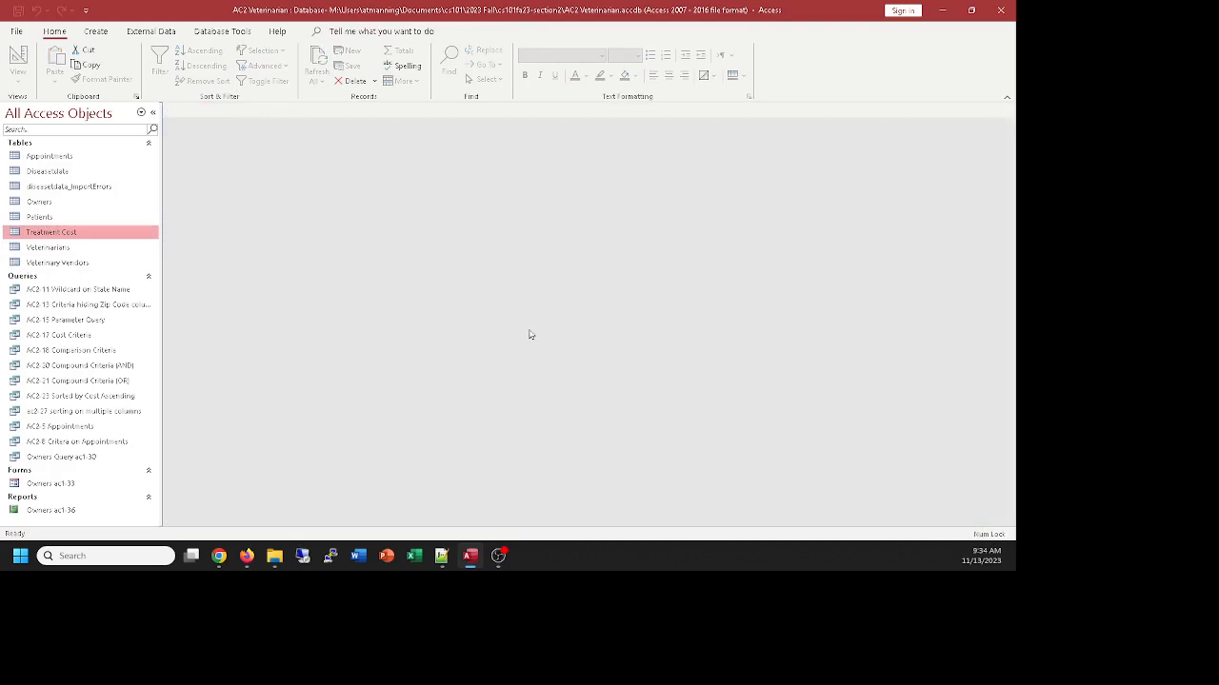
Create a query design with the Appointments and Treatment Cost tables, enlarging the Appointments field list and spacing the two tables apart
click(103, 34)
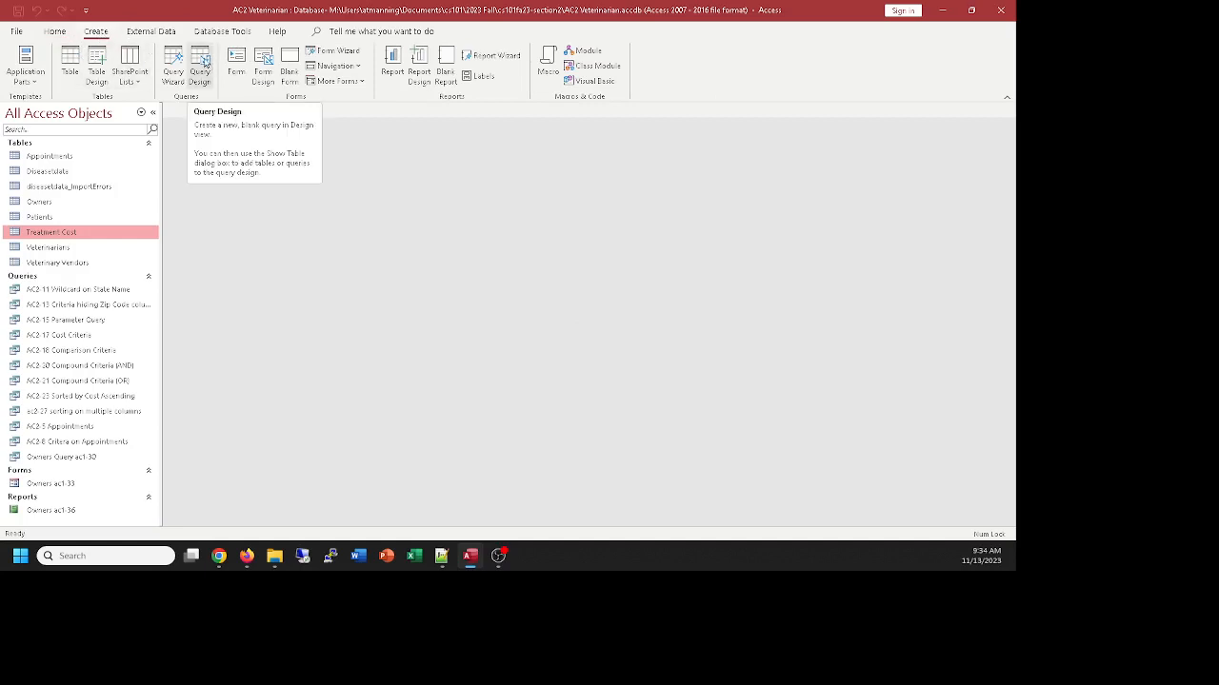
click(200, 68)
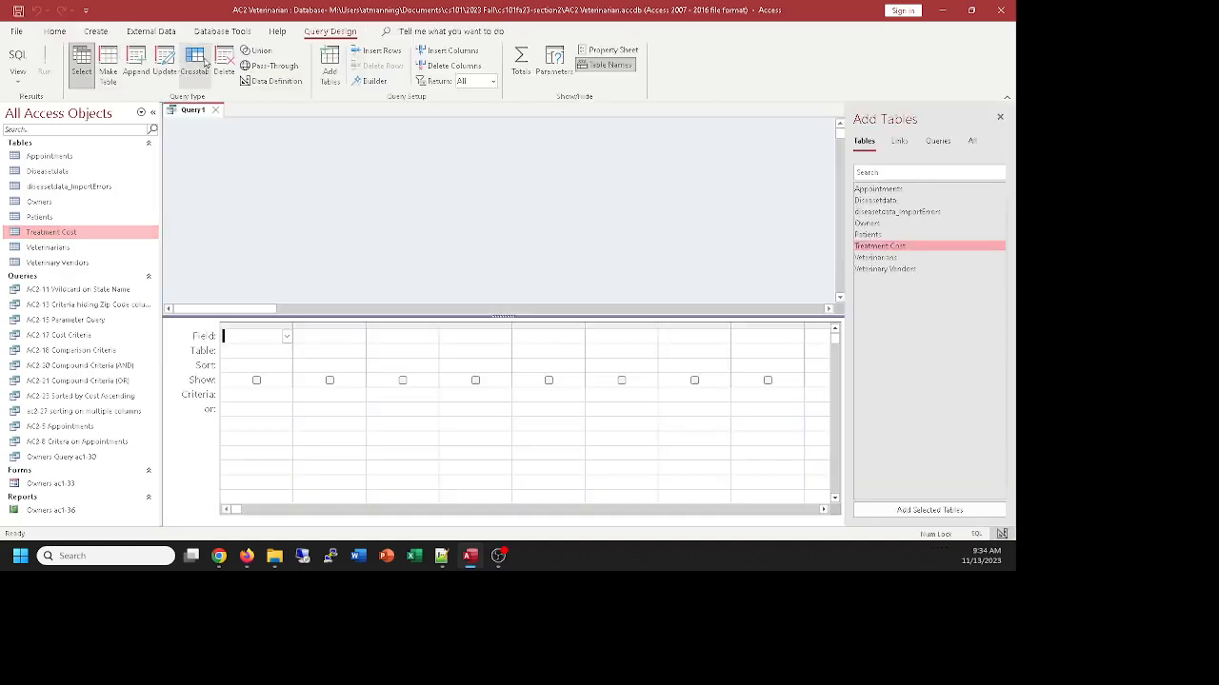
double_click(875, 193)
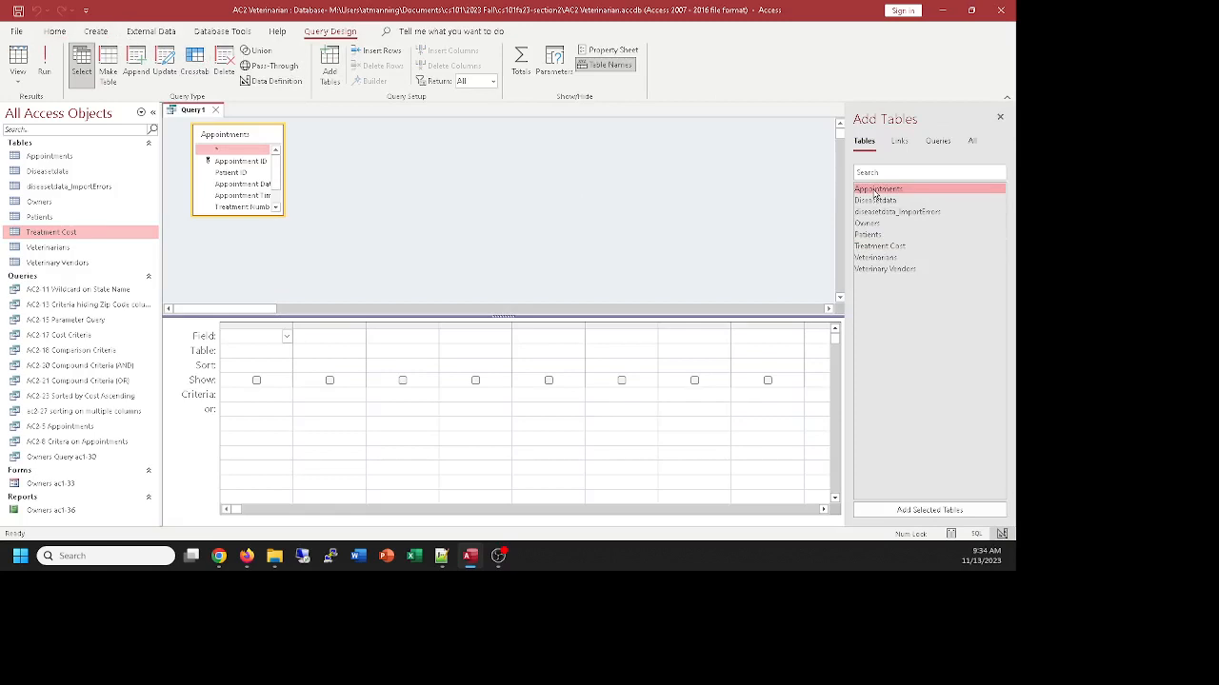
double_click(877, 246)
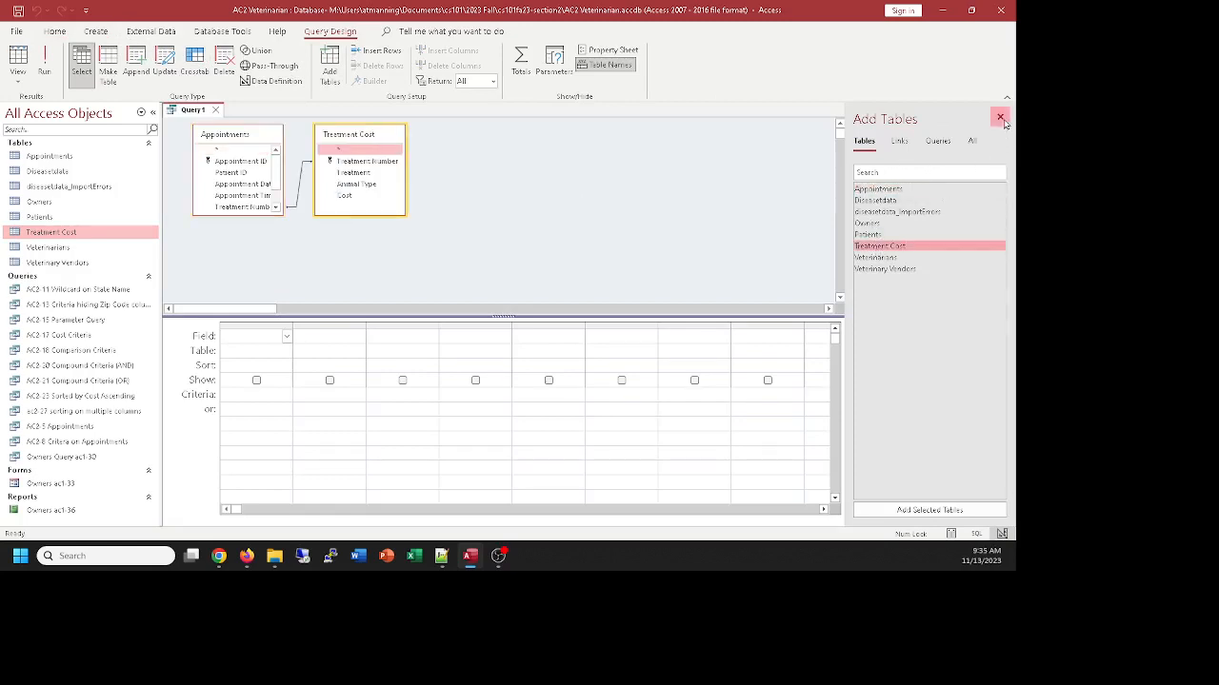
click(1000, 117)
drag(257, 215, 259, 246)
drag(358, 141, 397, 136)
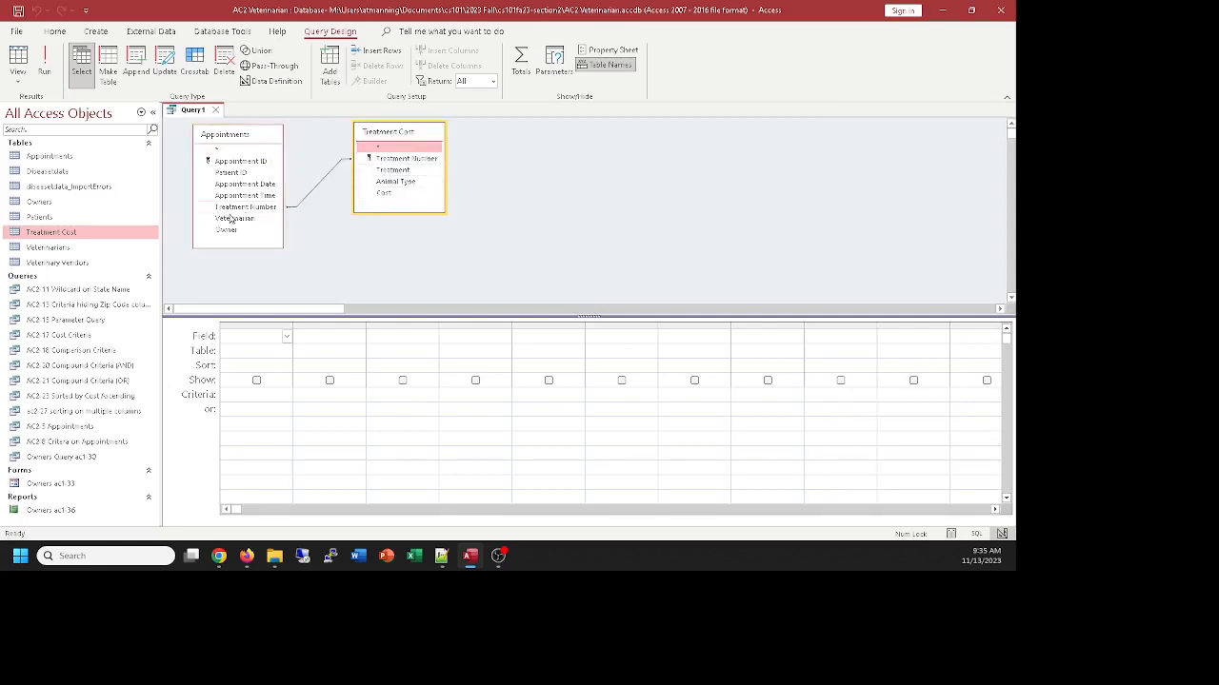
drag(238, 212, 356, 162)
key(alt+Tab)
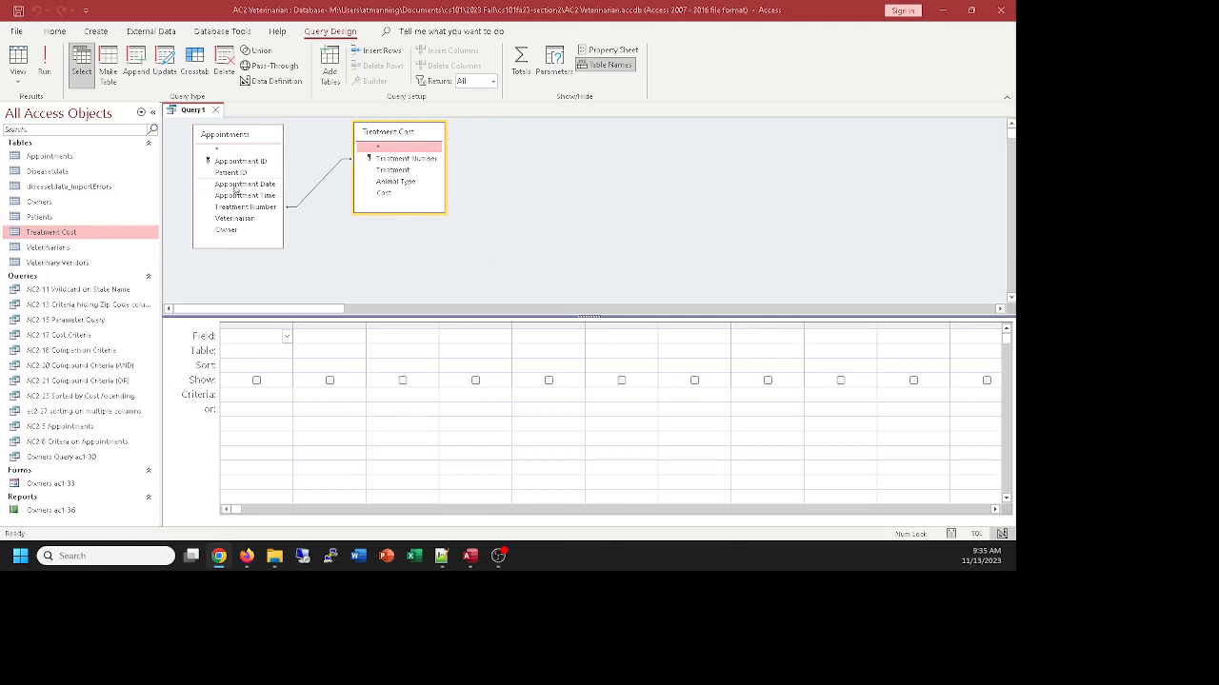
Add Appointment Date from Appointments and Treatment, Animal Type and Cost from Treatment Cost to the query grid
double_click(235, 184)
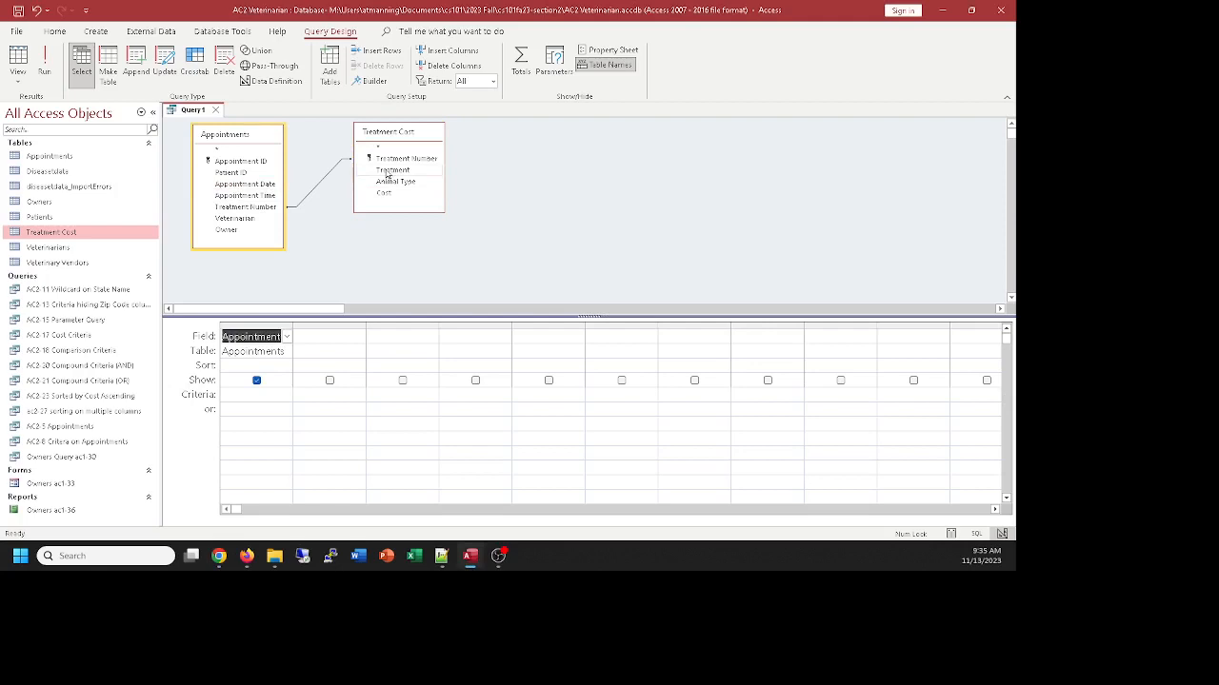
double_click(387, 171)
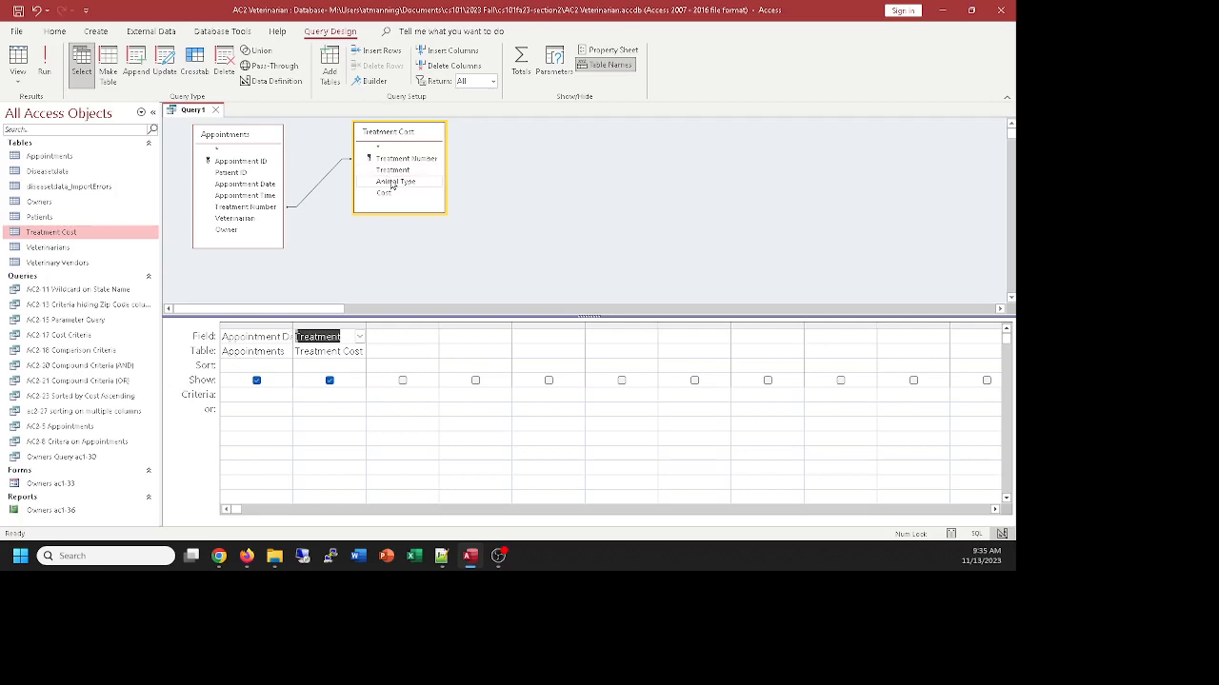
double_click(391, 183)
click(388, 195)
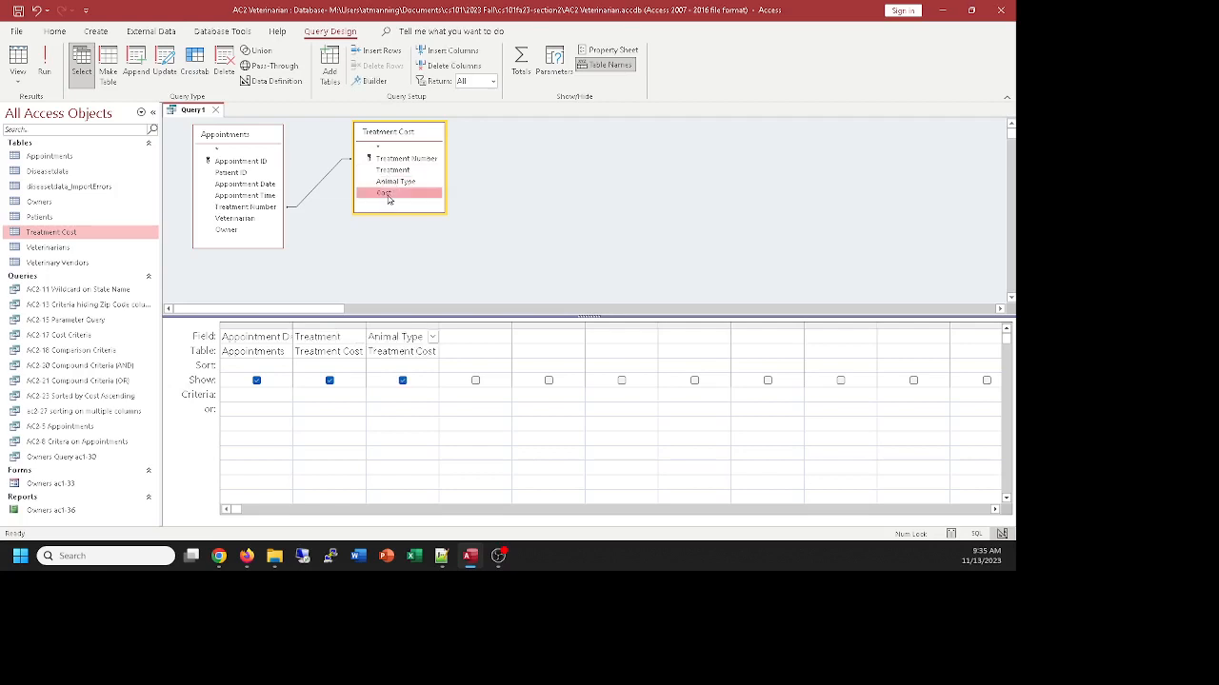
double_click(389, 194)
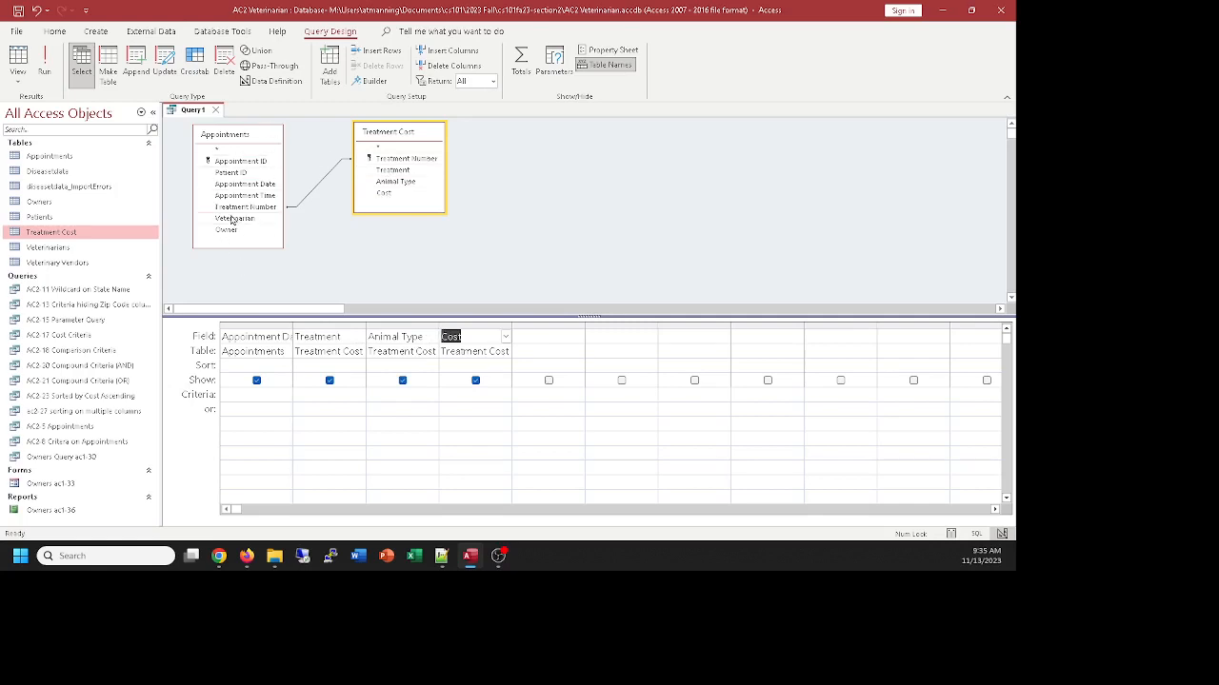
Run the query, widen the Appointment Date and Animal Type columns to fit their headings, and return to the design
click(18, 59)
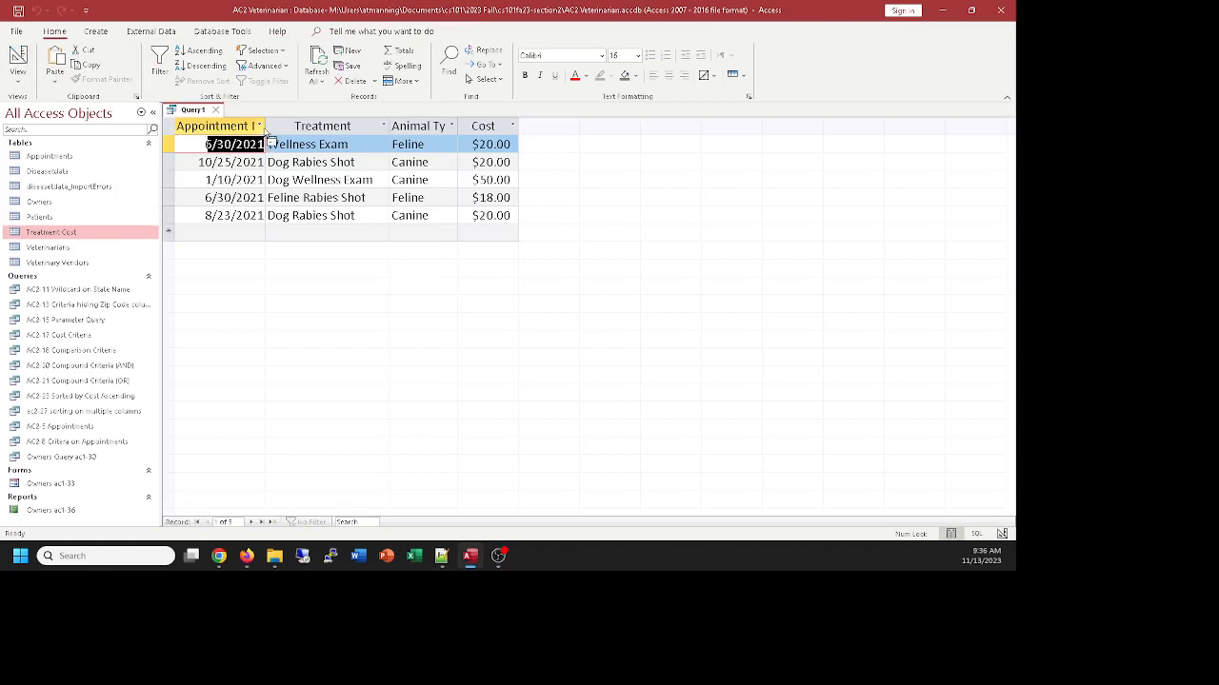
double_click(265, 124)
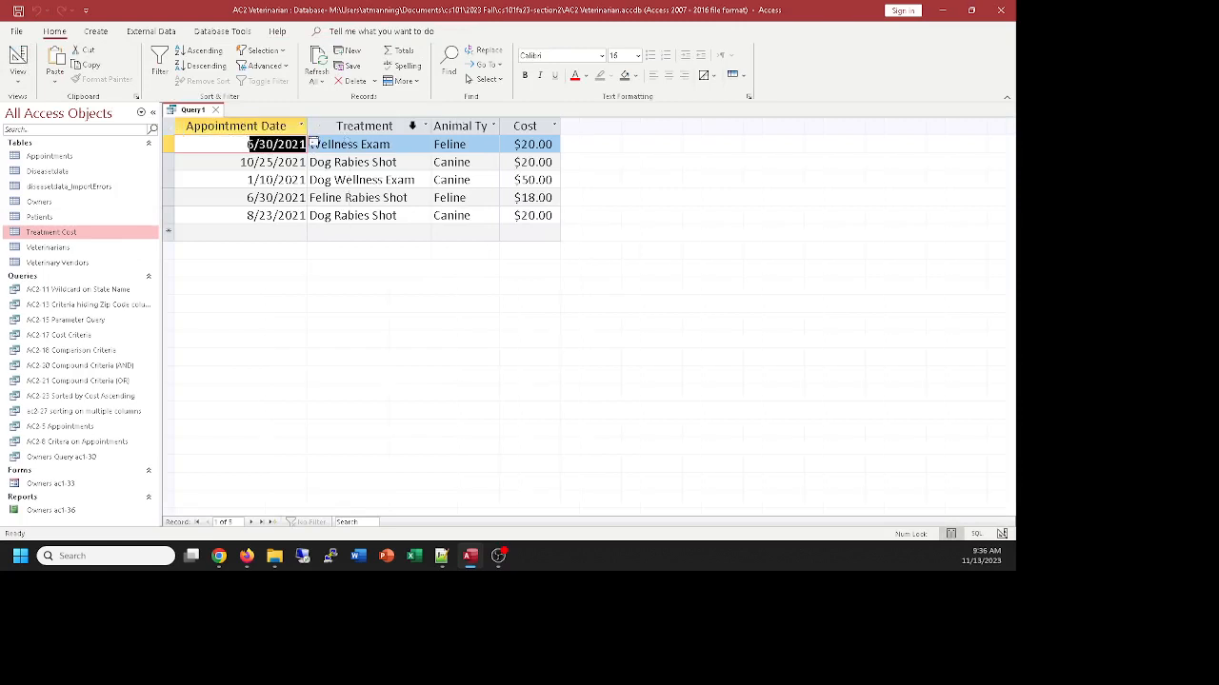
drag(431, 122, 520, 126)
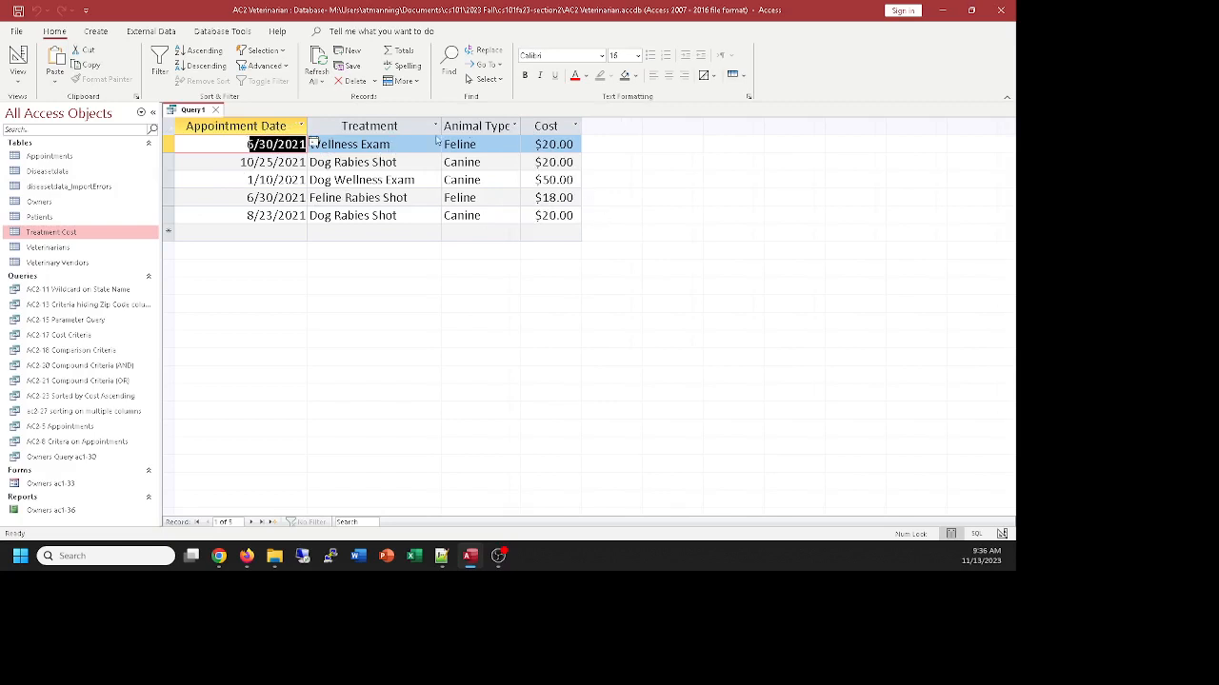
click(18, 59)
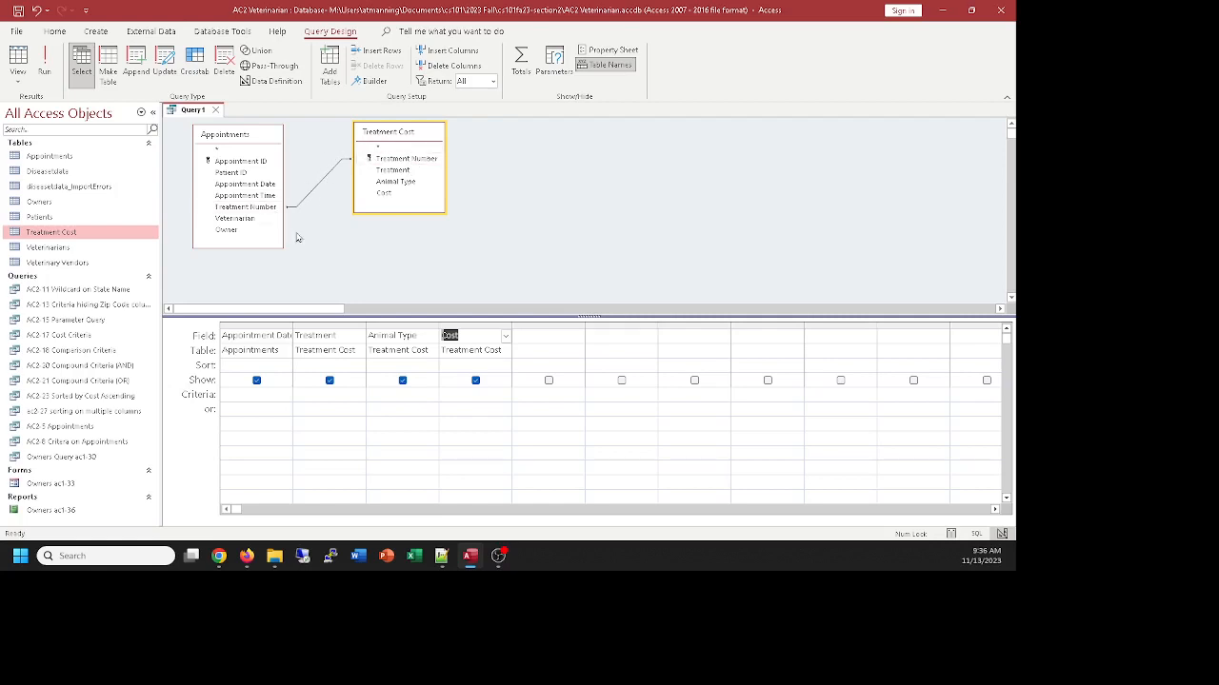
click(44, 65)
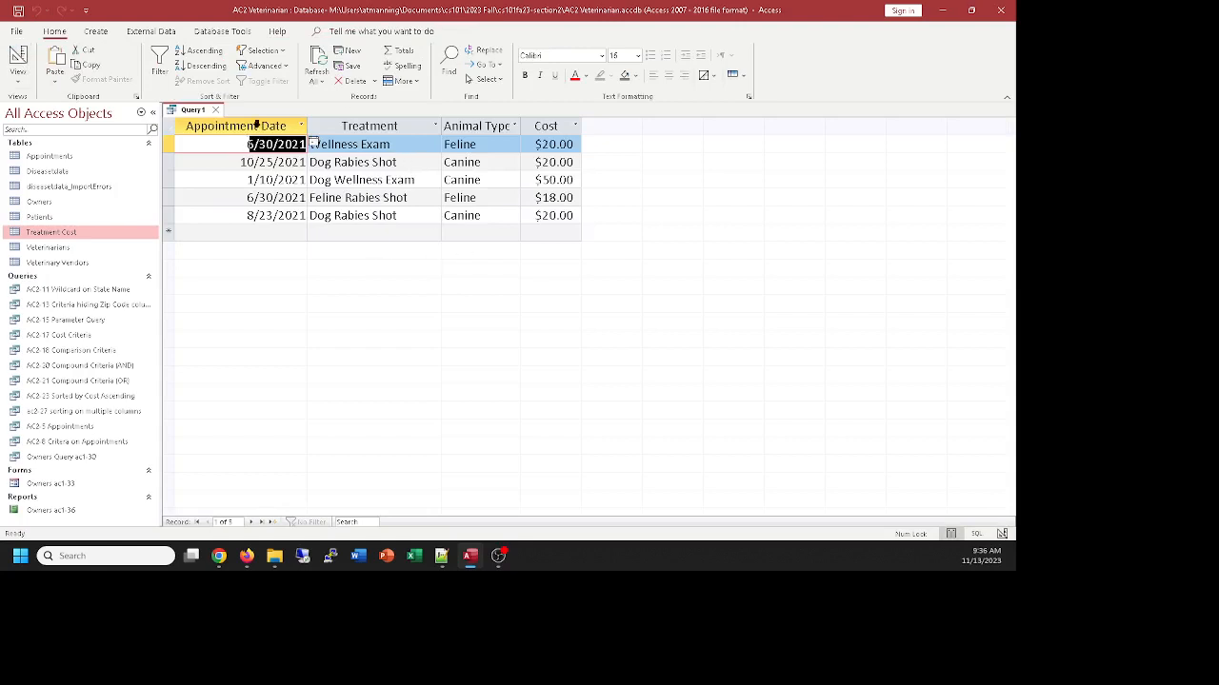
click(26, 62)
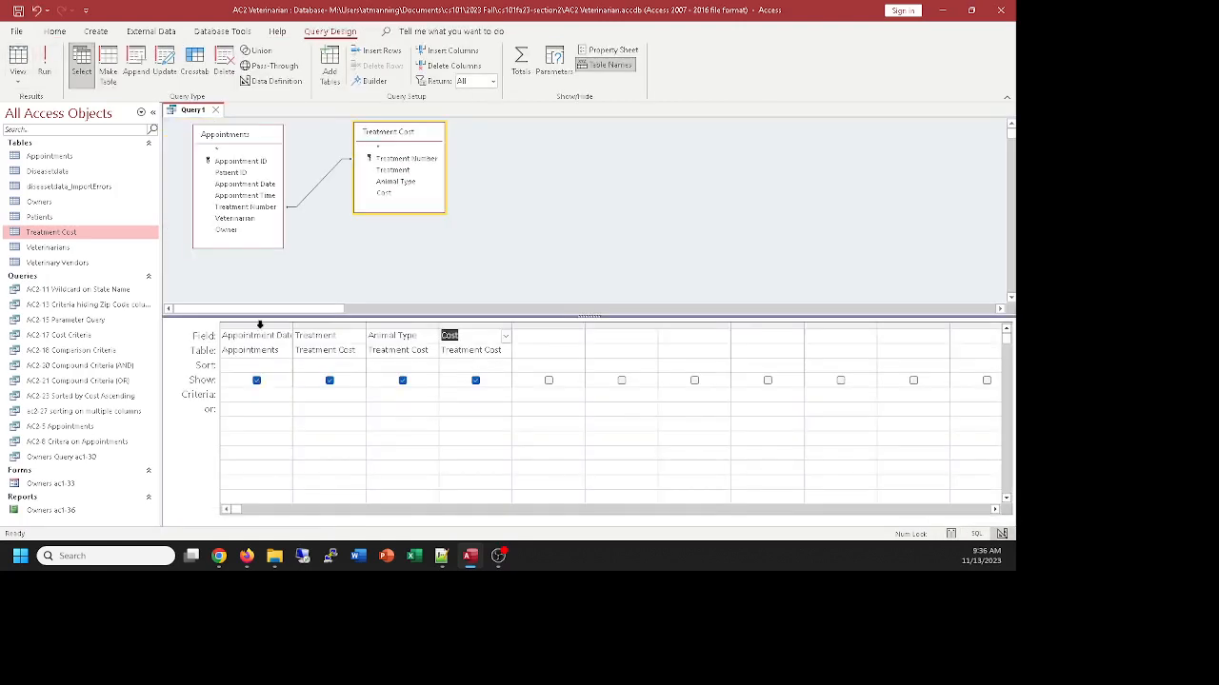
Sort Appointment Date in ascending order, check the resulting records, and return to the query design
double_click(273, 365)
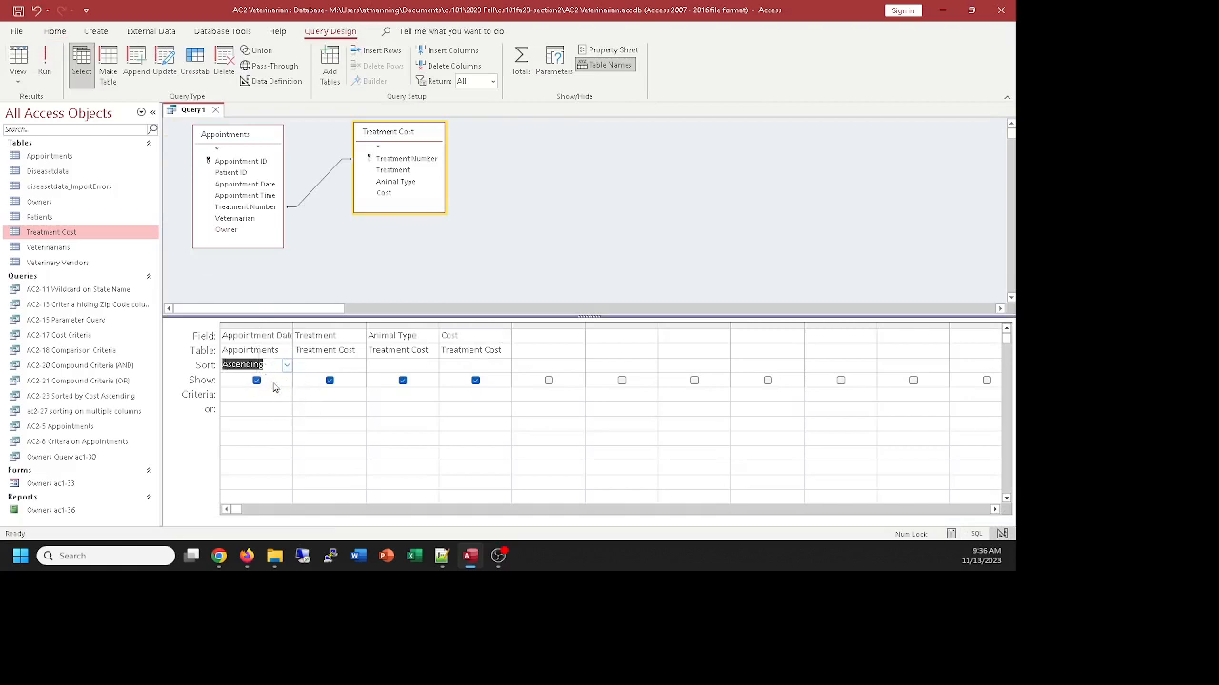
click(19, 61)
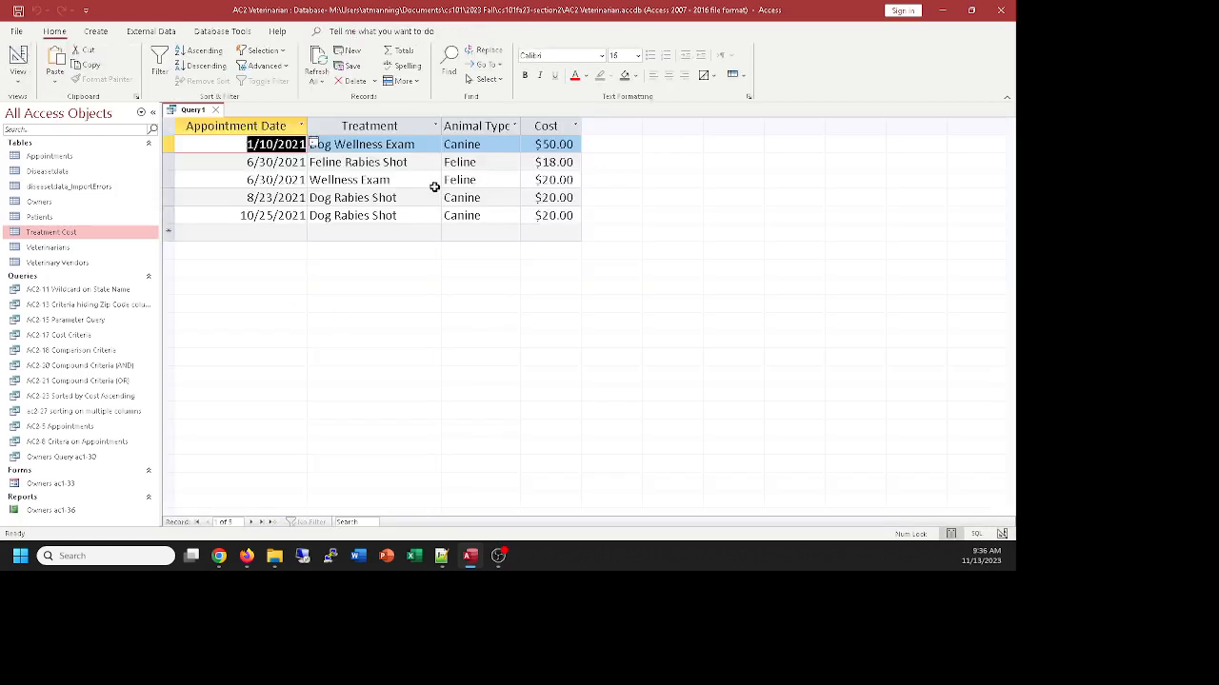
click(19, 59)
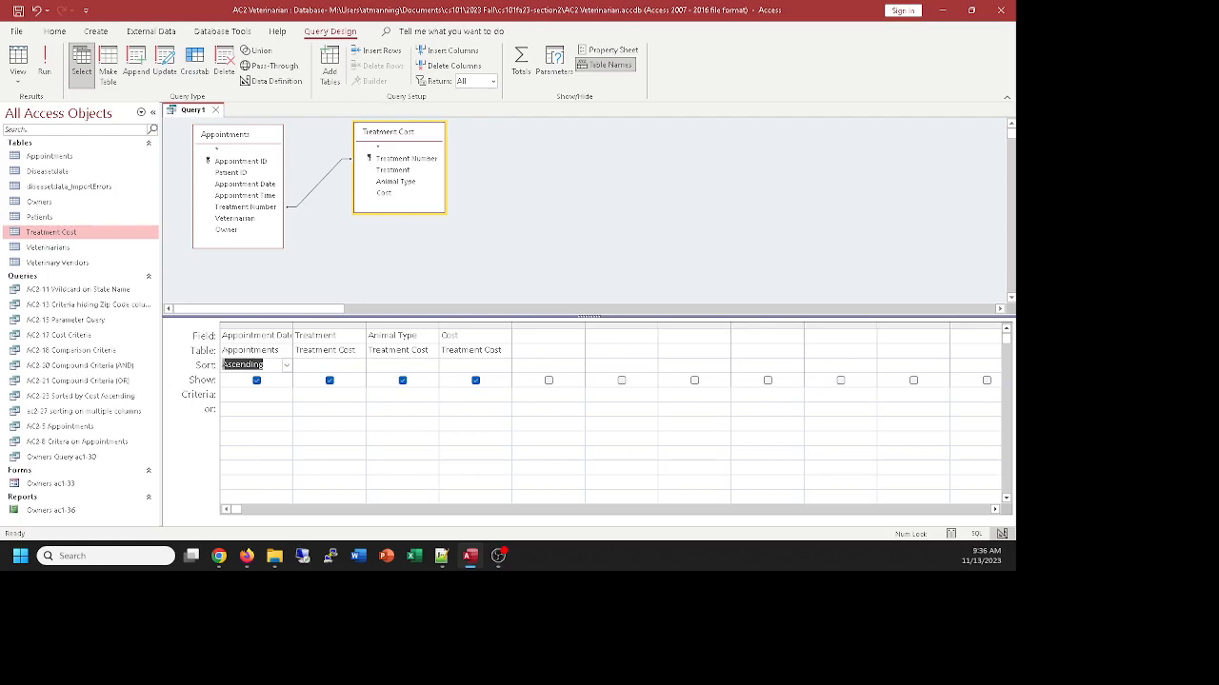
Save the query as "ac2-31 Appointments and Treatments"
key(alt+Tab)
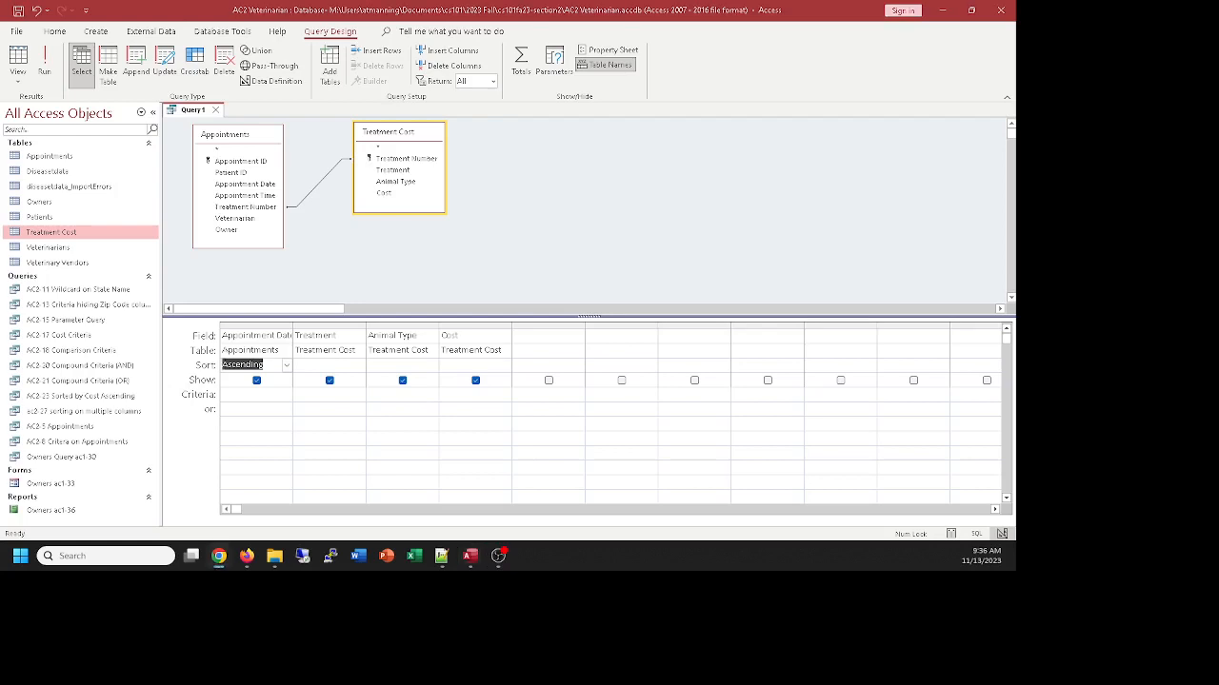
click(186, 112)
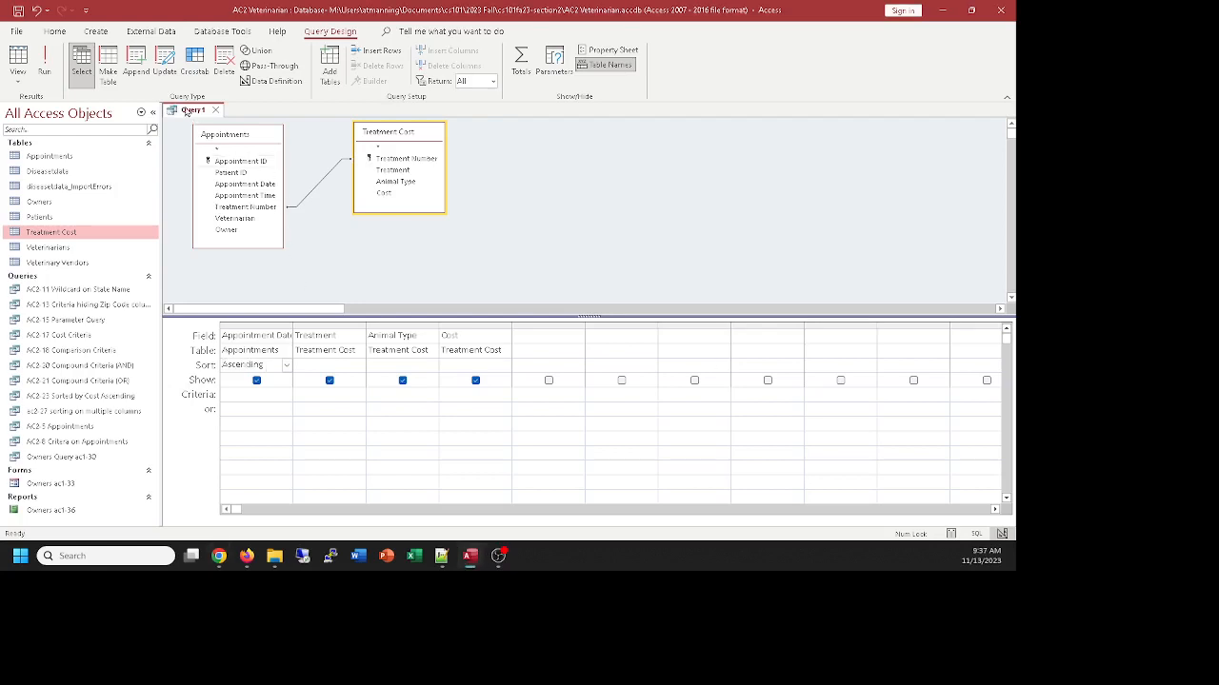
key(ctrl+s)
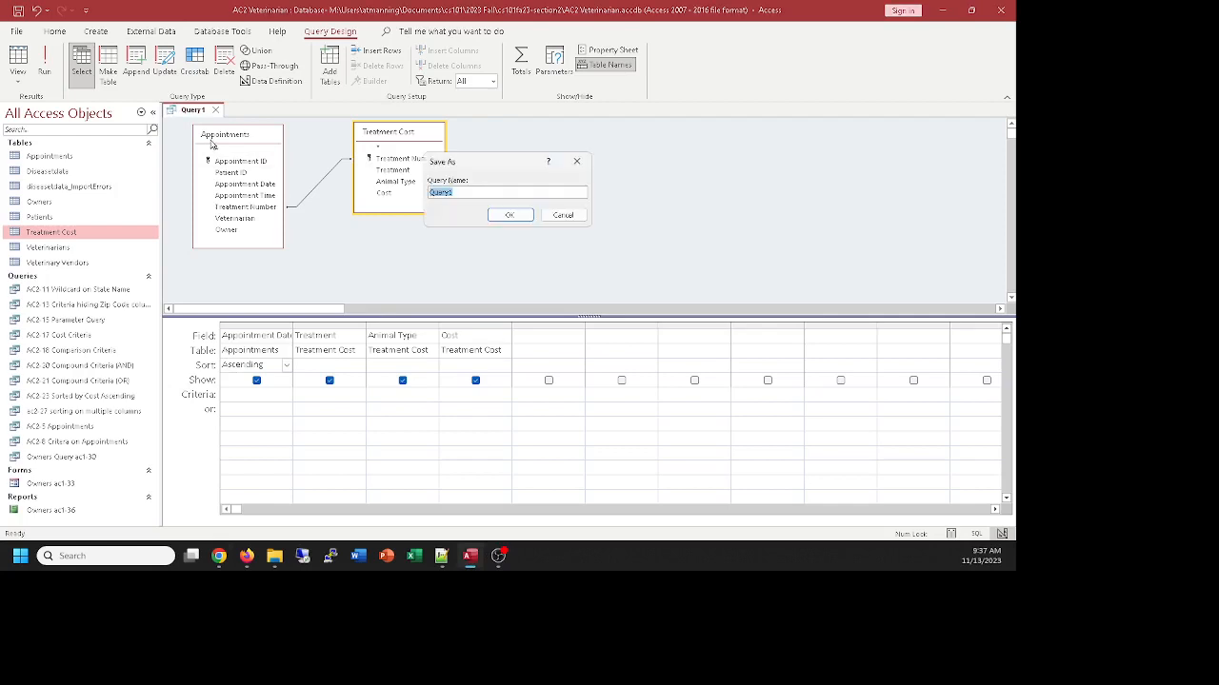
text(ac2-31 Appoin)
text(tments and Treatments)
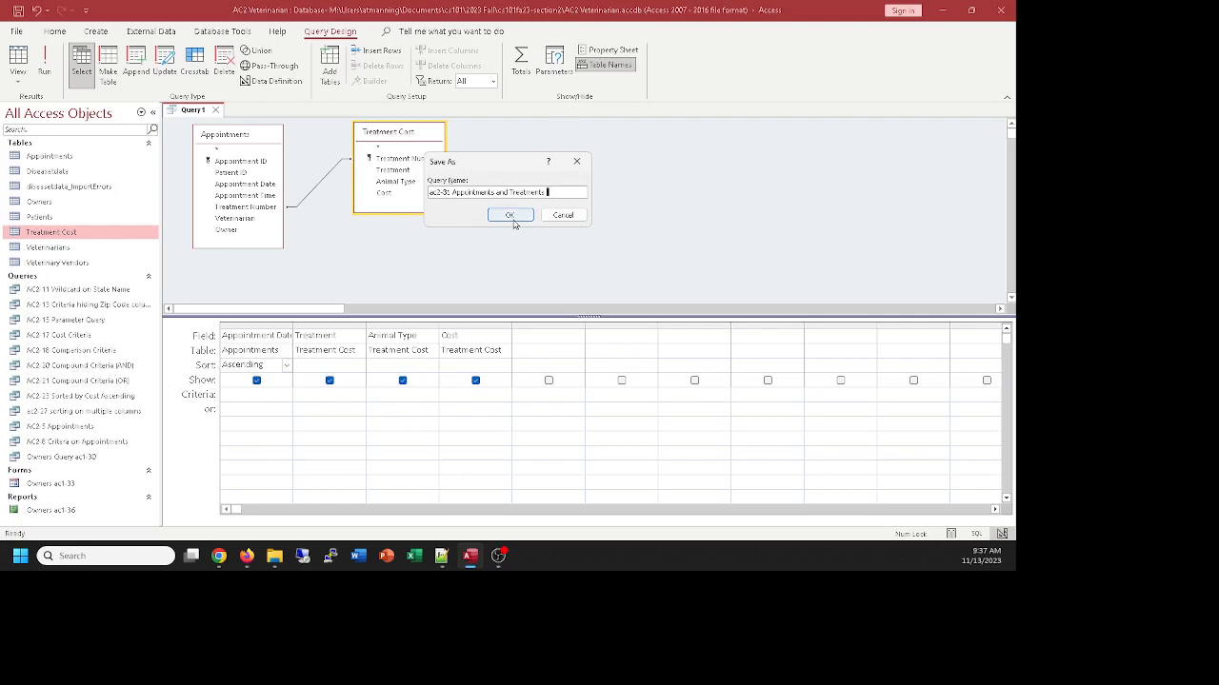
click(509, 216)
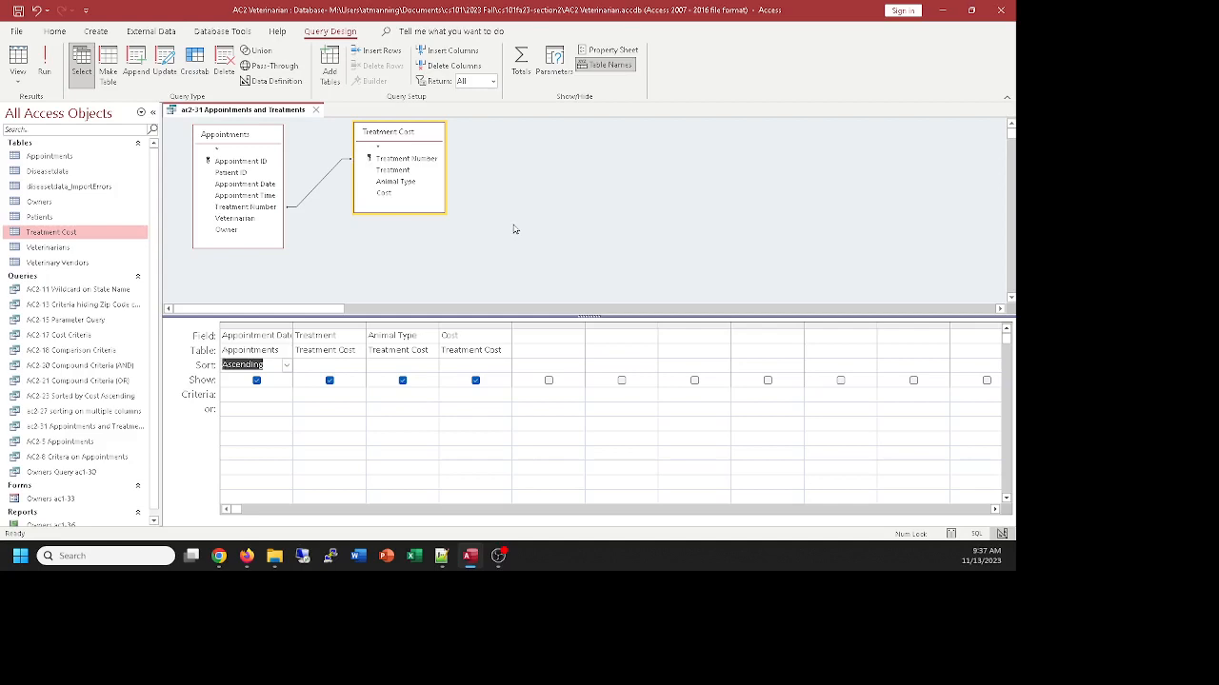
Enlarge the query's table area, add the Owners table and place it below Treatment Cost
drag(546, 315, 566, 390)
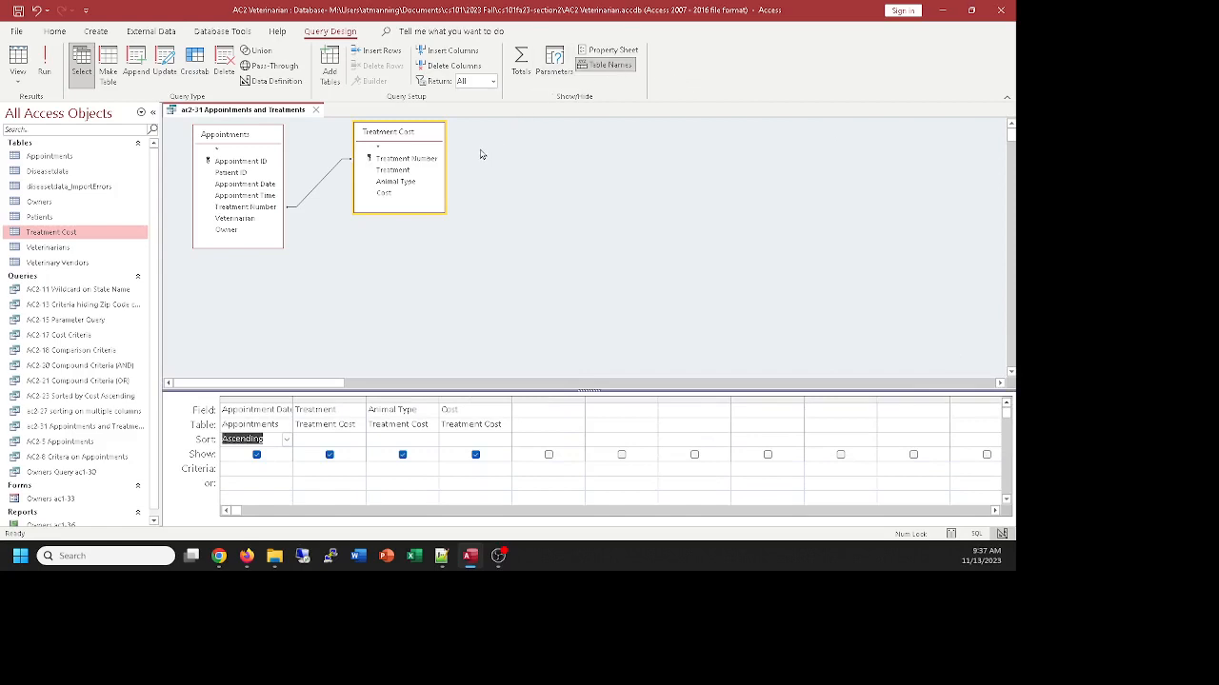
click(333, 67)
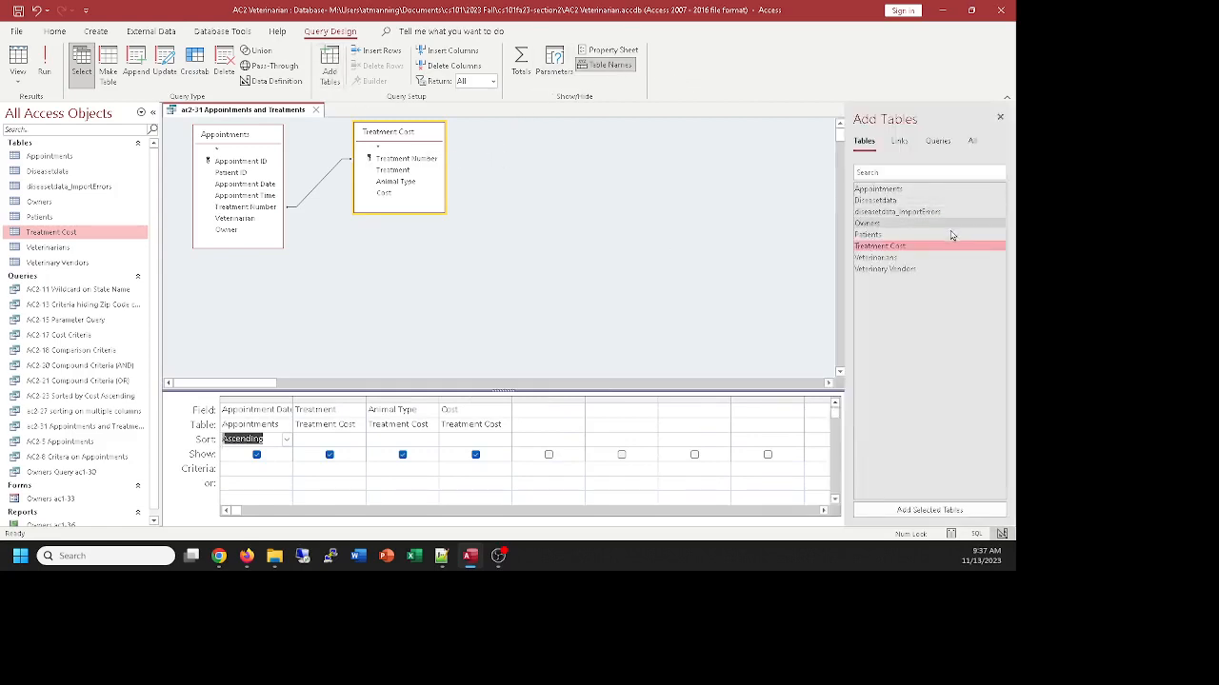
double_click(873, 224)
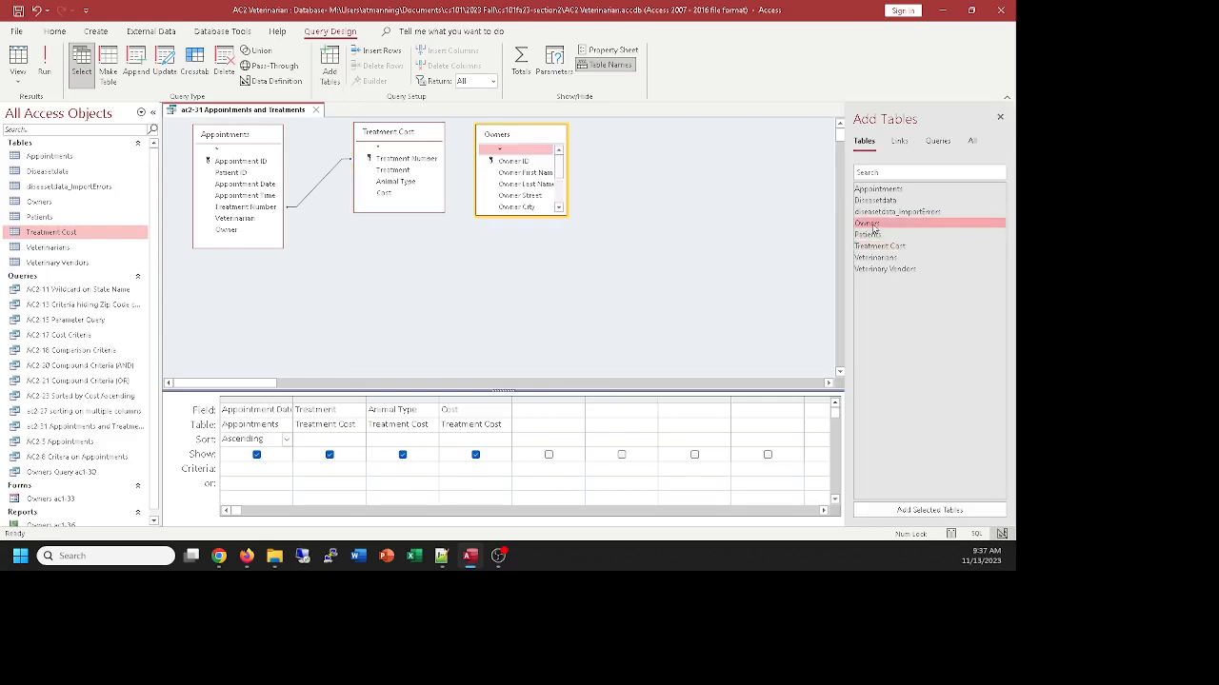
drag(505, 134, 379, 280)
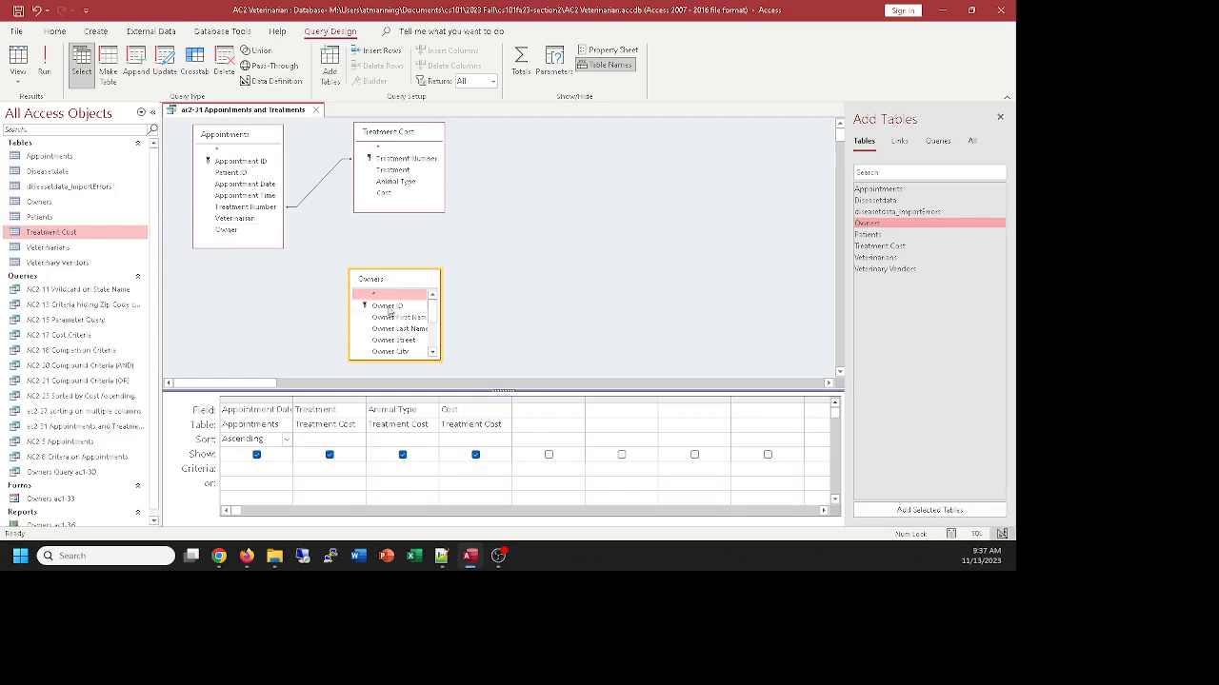
Join the Owner field in Appointments to Owner ID in Owners and widen the Owners field list to fit its field names
drag(400, 275, 408, 271)
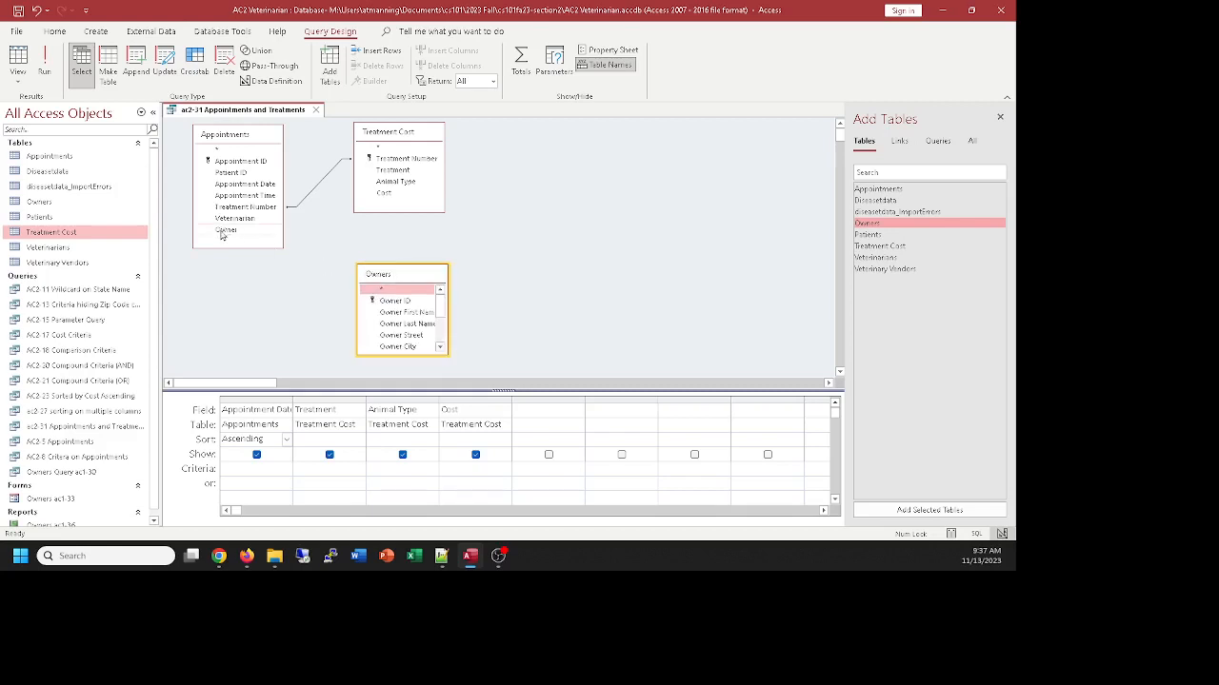
drag(222, 235, 393, 305)
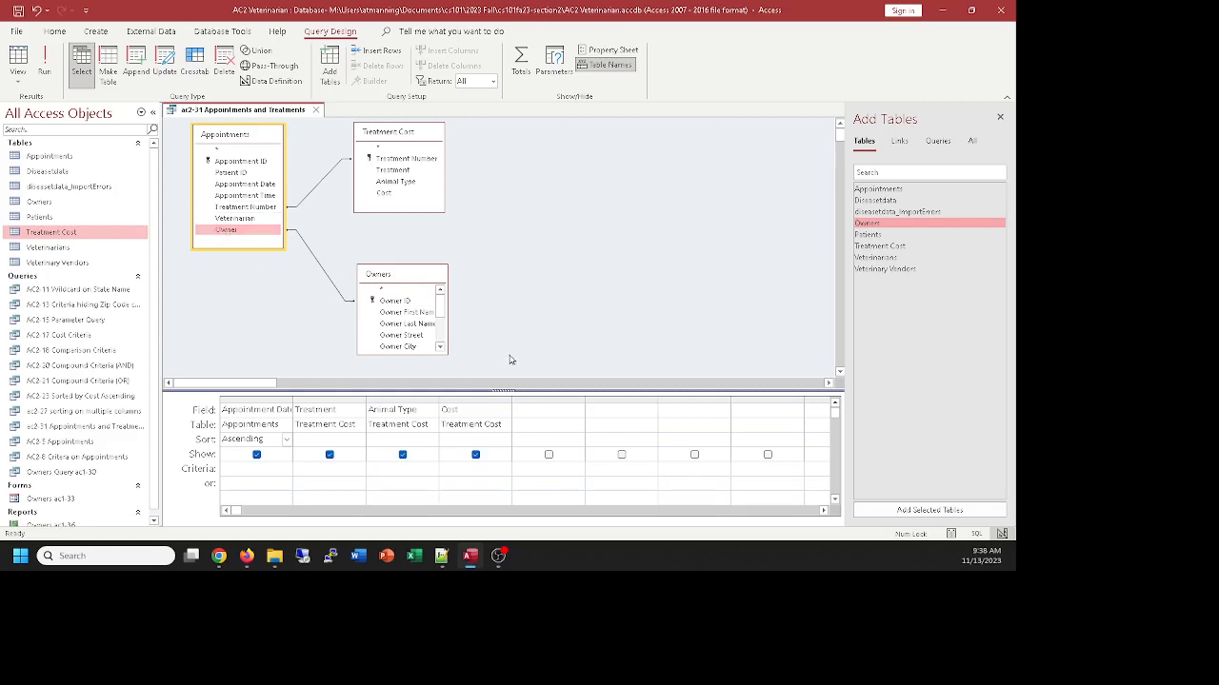
drag(446, 310, 493, 310)
Add Owner First Name and Owner Last Name to the query, check the resulting records, and return to the design
double_click(414, 314)
double_click(415, 324)
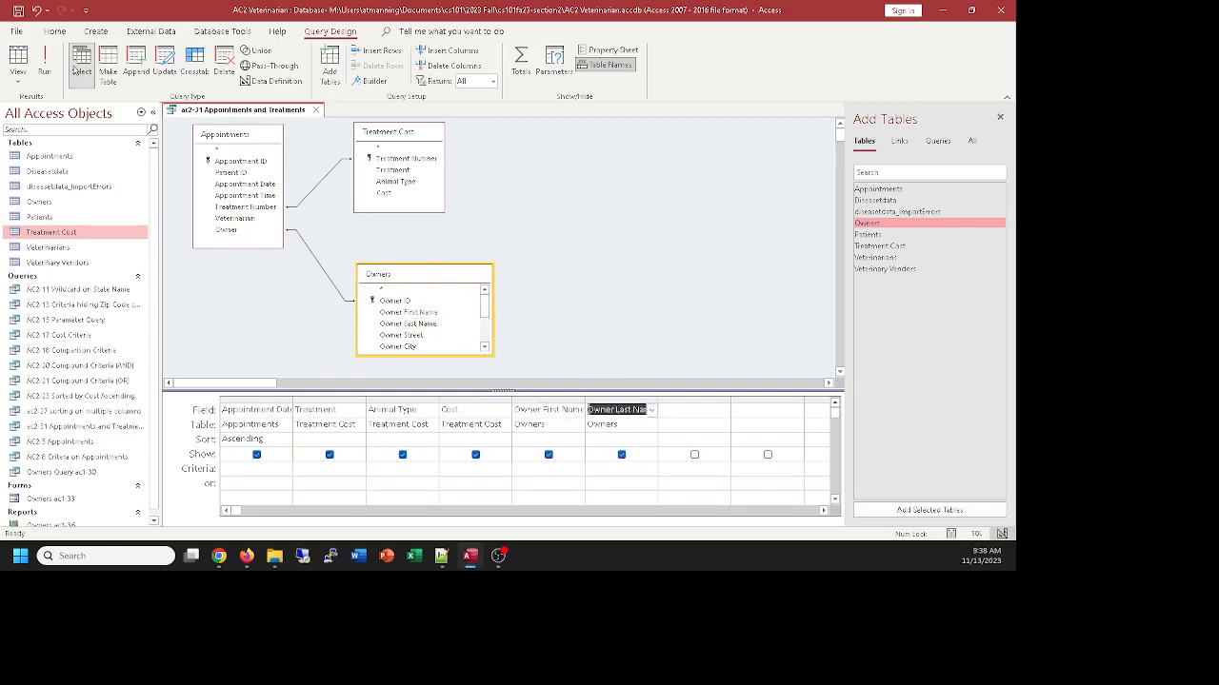
click(17, 54)
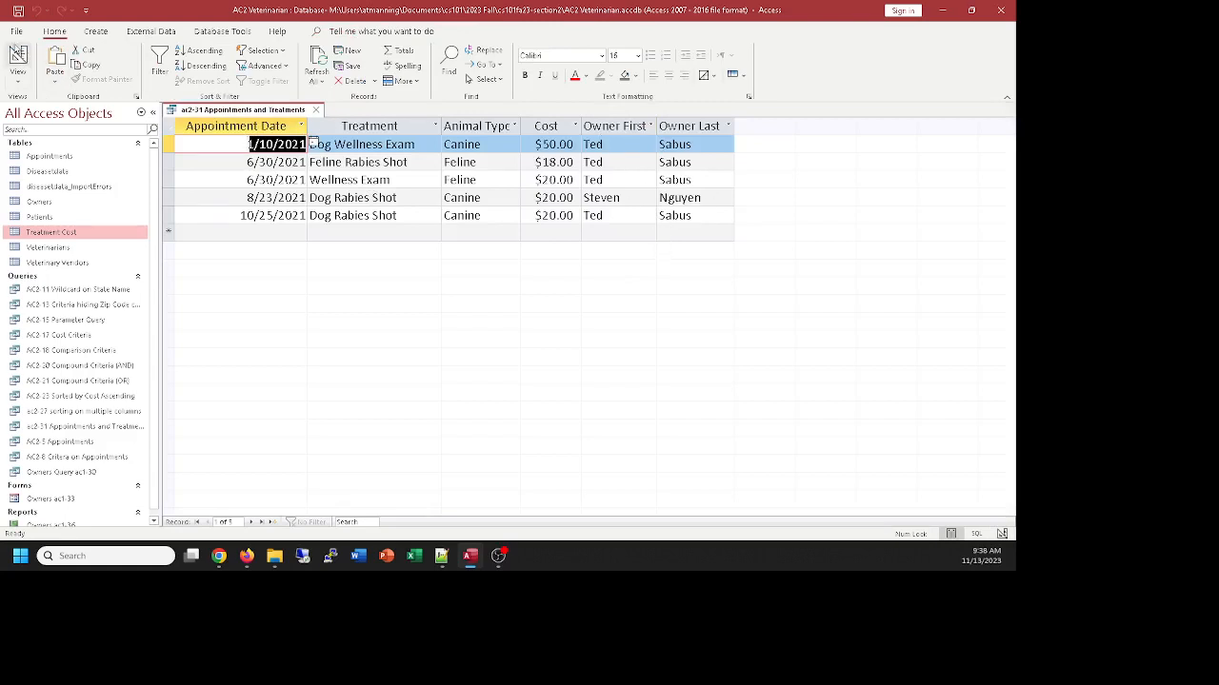
click(17, 54)
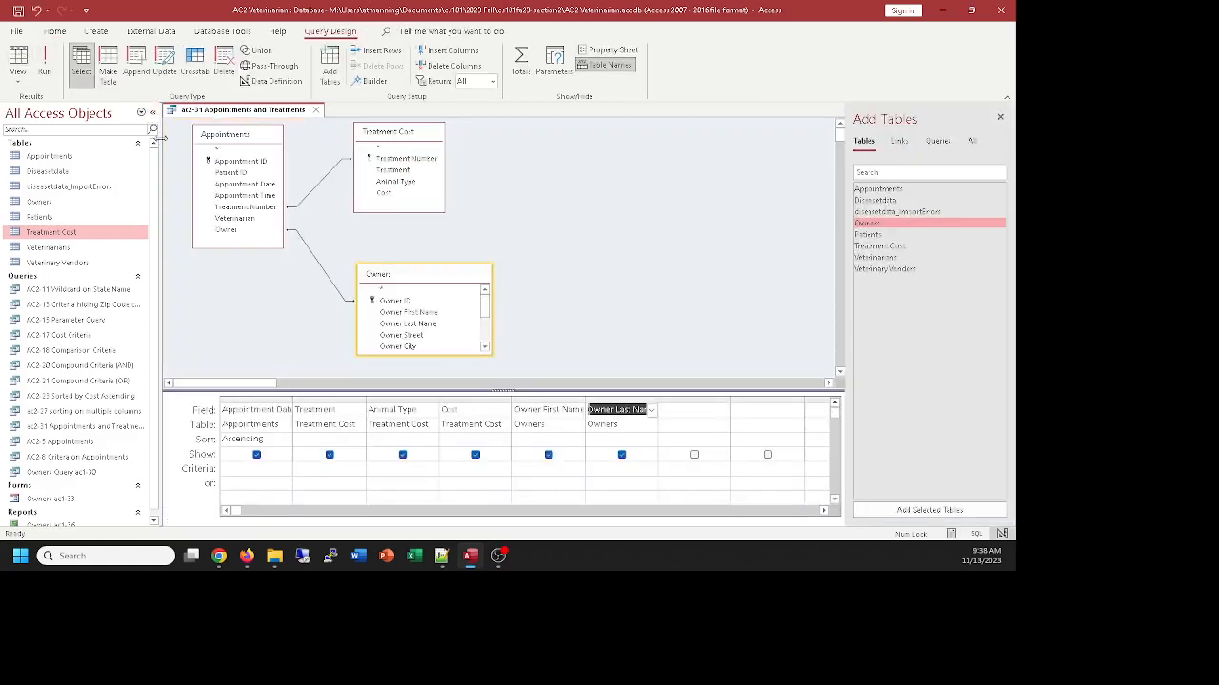
Add the Patients table to the query and spread out Owners, Patients and Treatment Cost so the join lines are clear
double_click(867, 235)
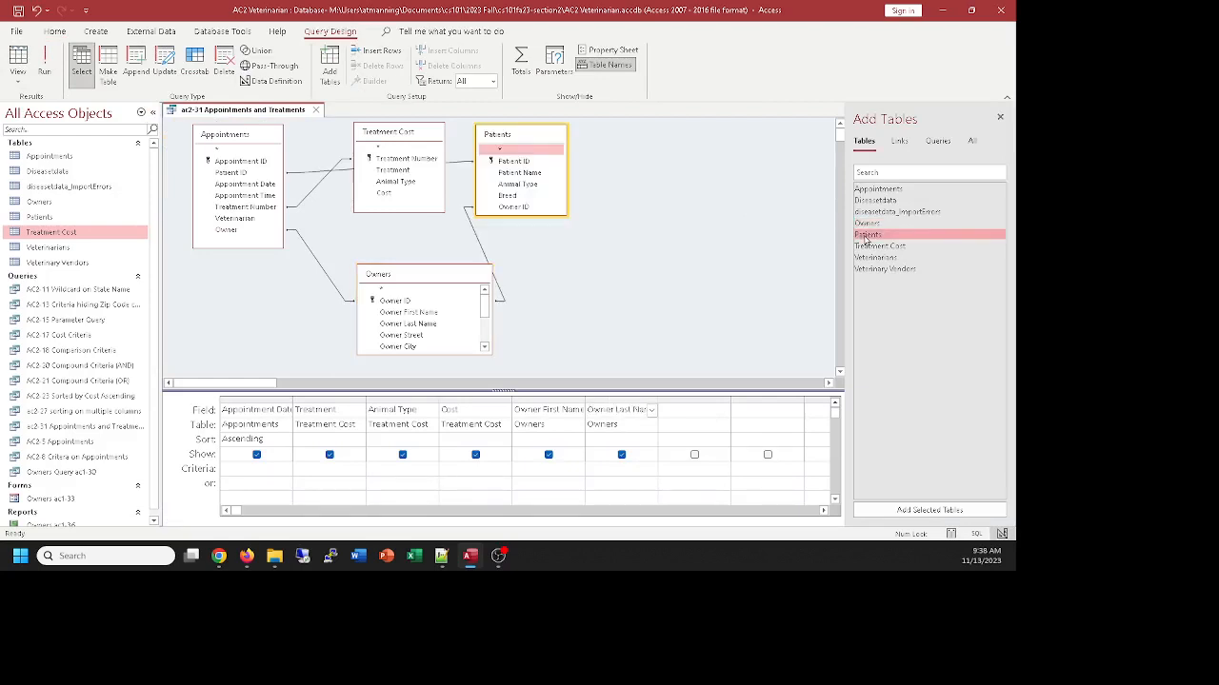
drag(438, 276, 388, 288)
drag(524, 139, 538, 262)
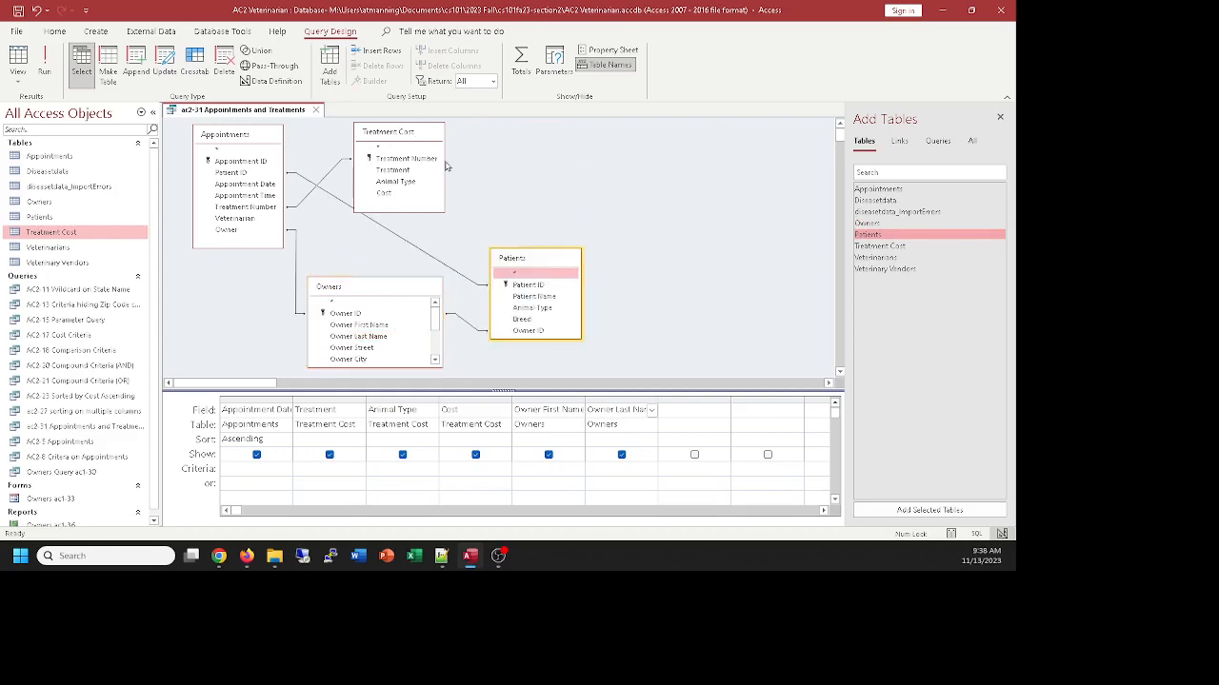
drag(425, 134, 467, 139)
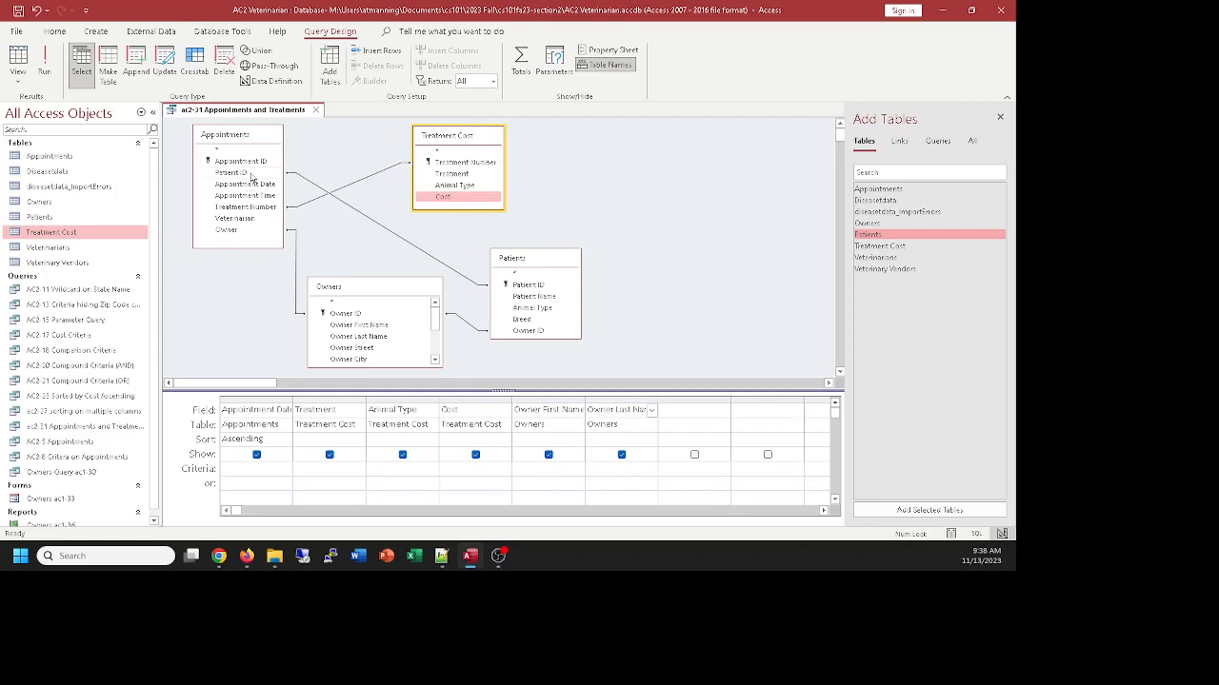
Add Patient Name from Patients as the column after Owner Last Name, check the records, and return to the design
double_click(529, 285)
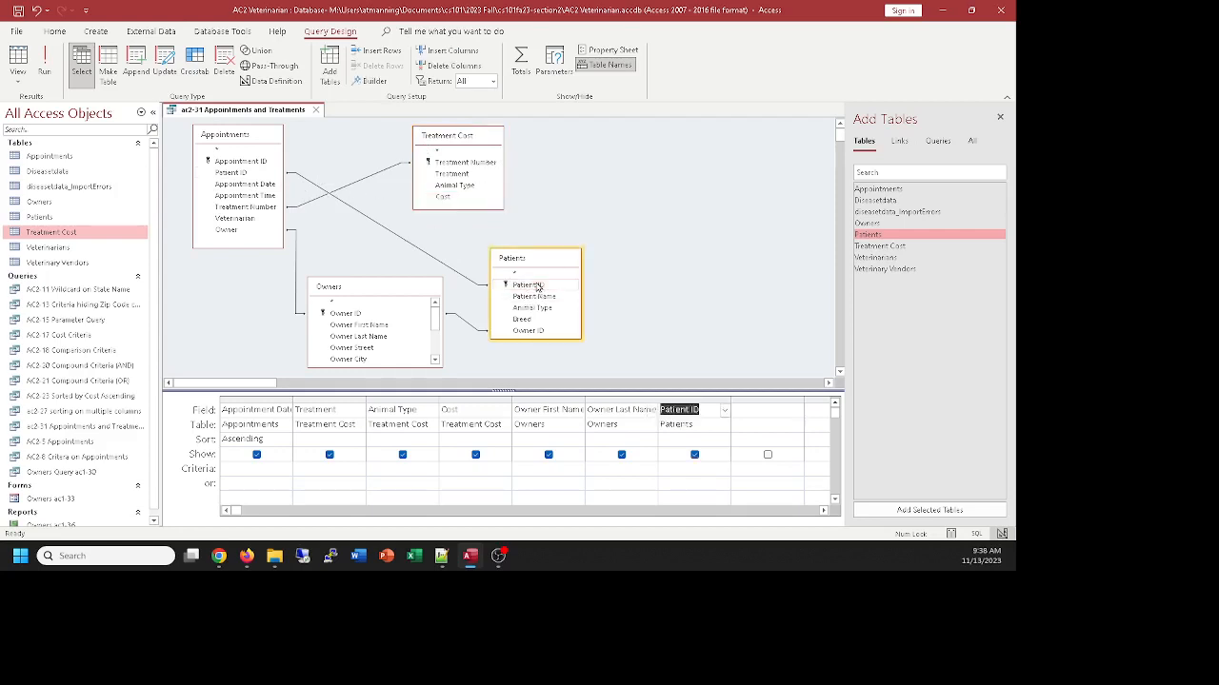
click(700, 399)
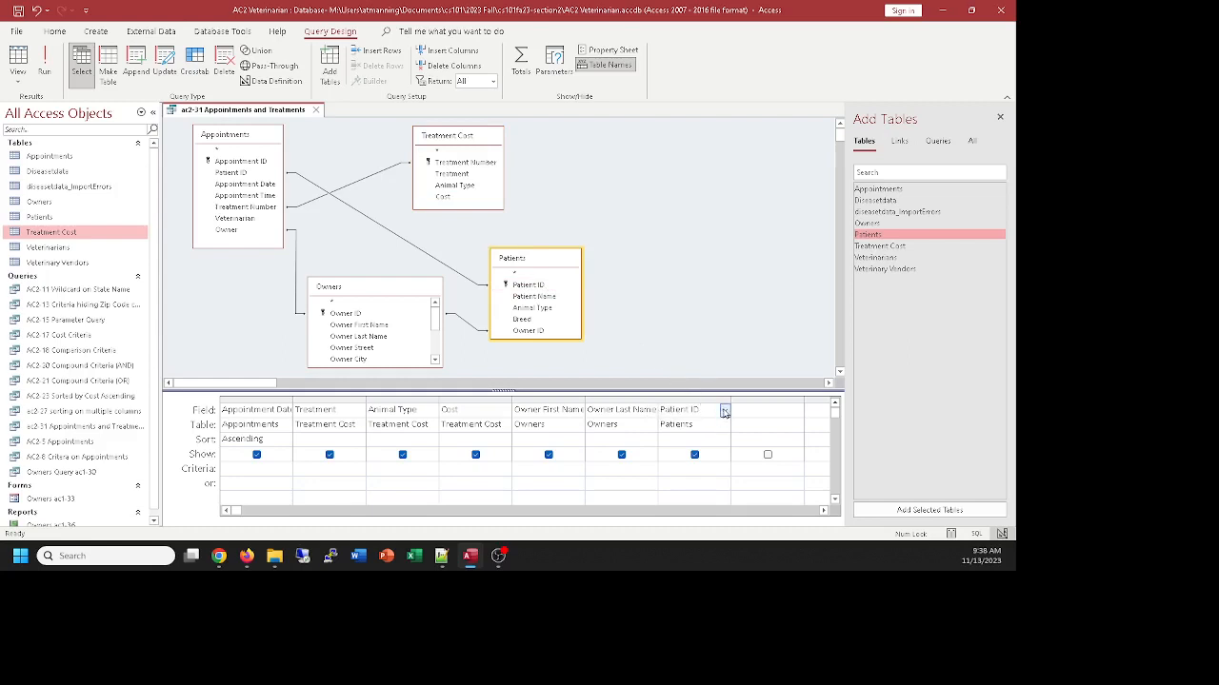
click(725, 409)
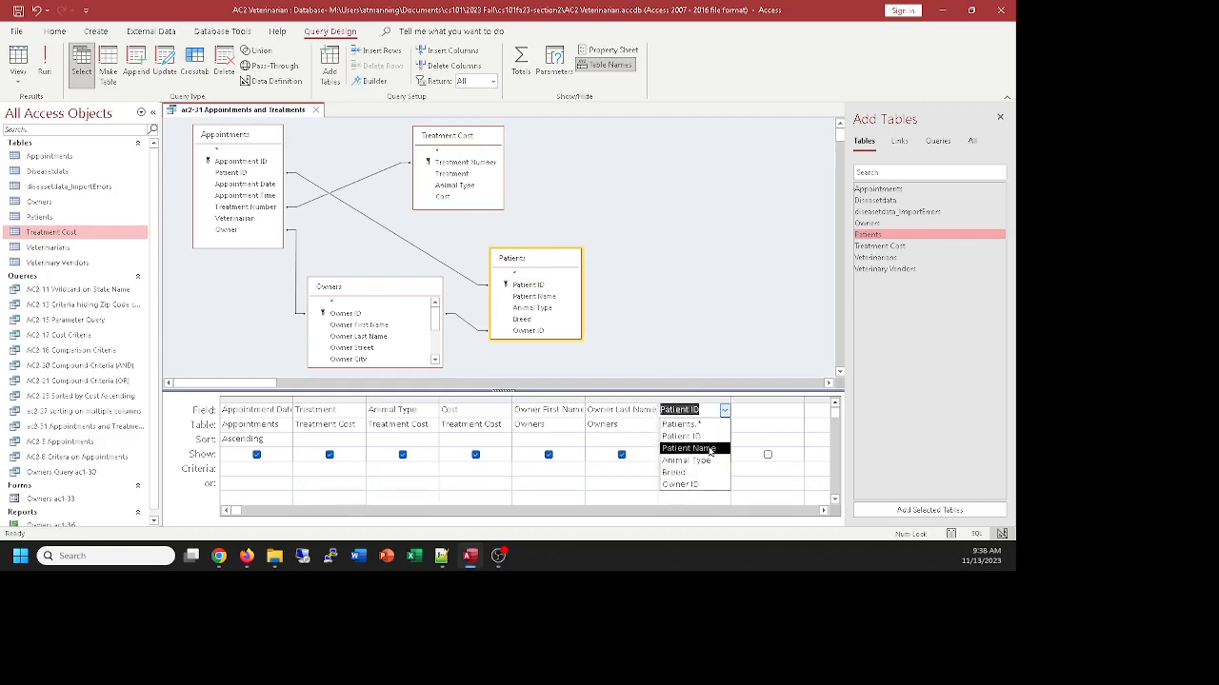
click(700, 448)
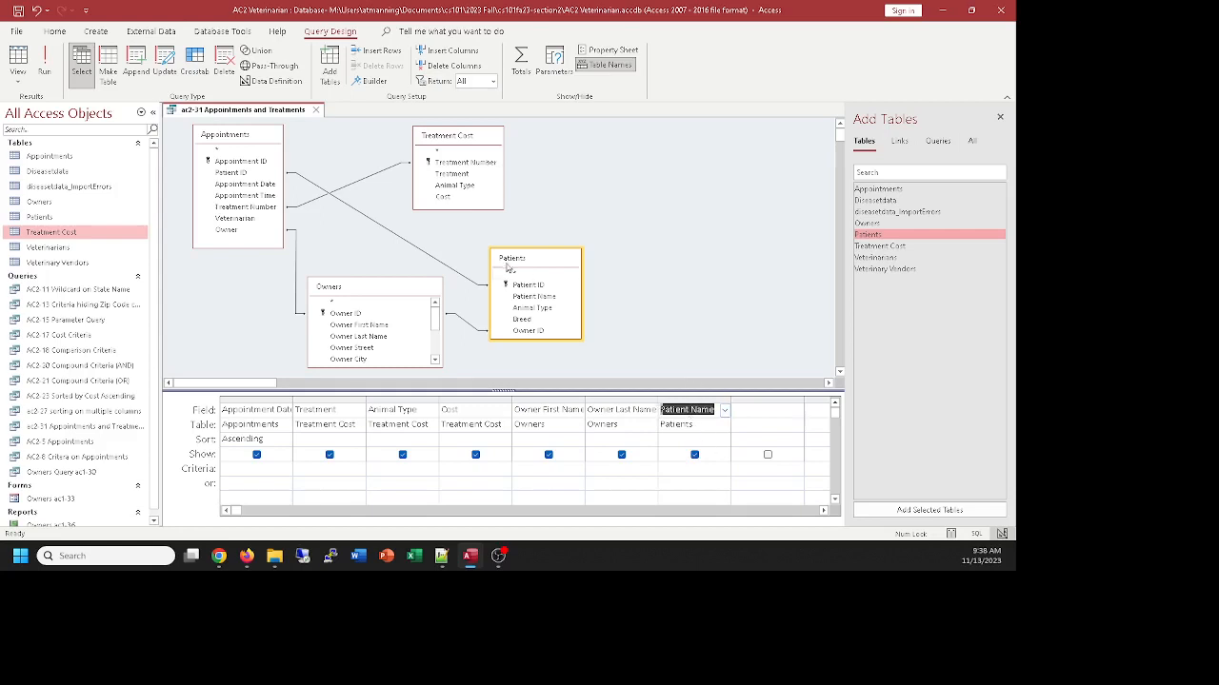
drag(507, 267, 508, 251)
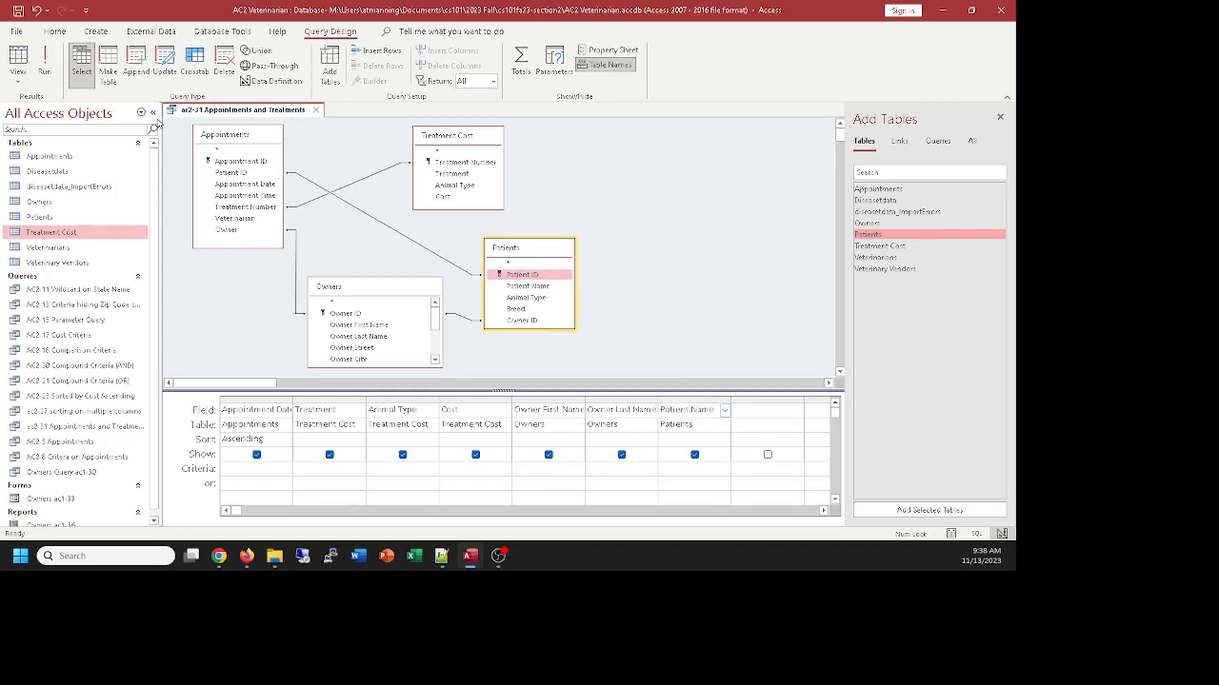
click(17, 60)
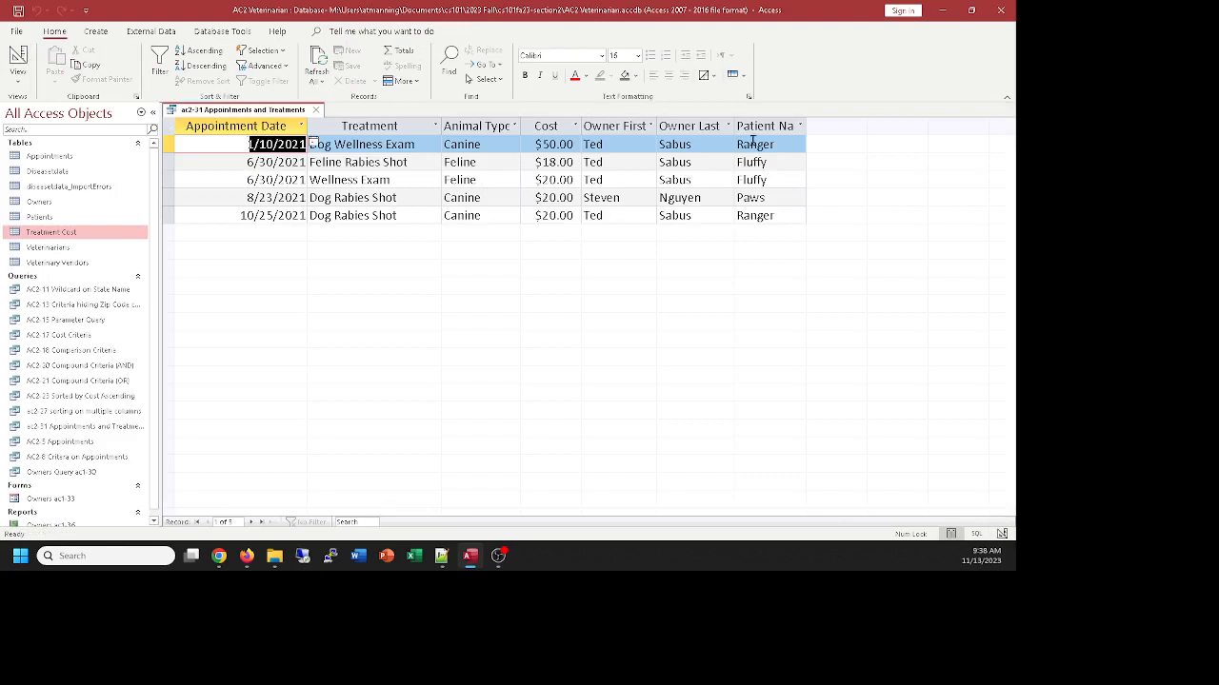
click(17, 57)
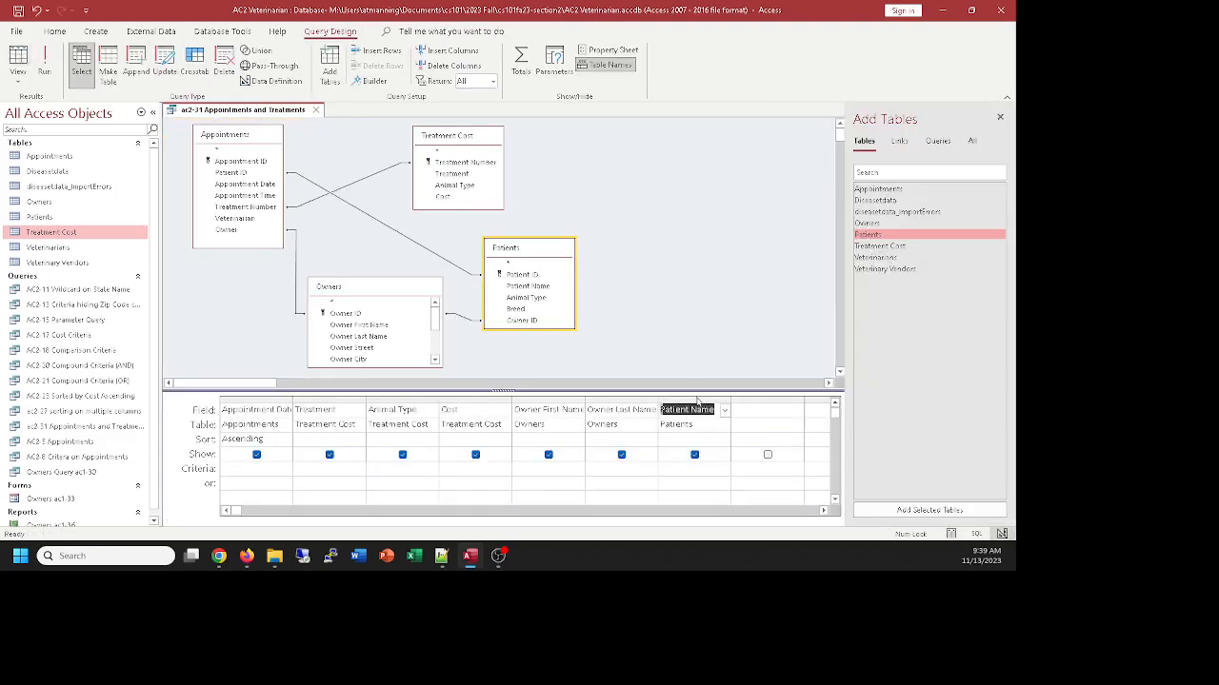
Move the Patient Name column in front of Owner First Name, check the records, and return to the design
click(701, 398)
drag(702, 404, 560, 399)
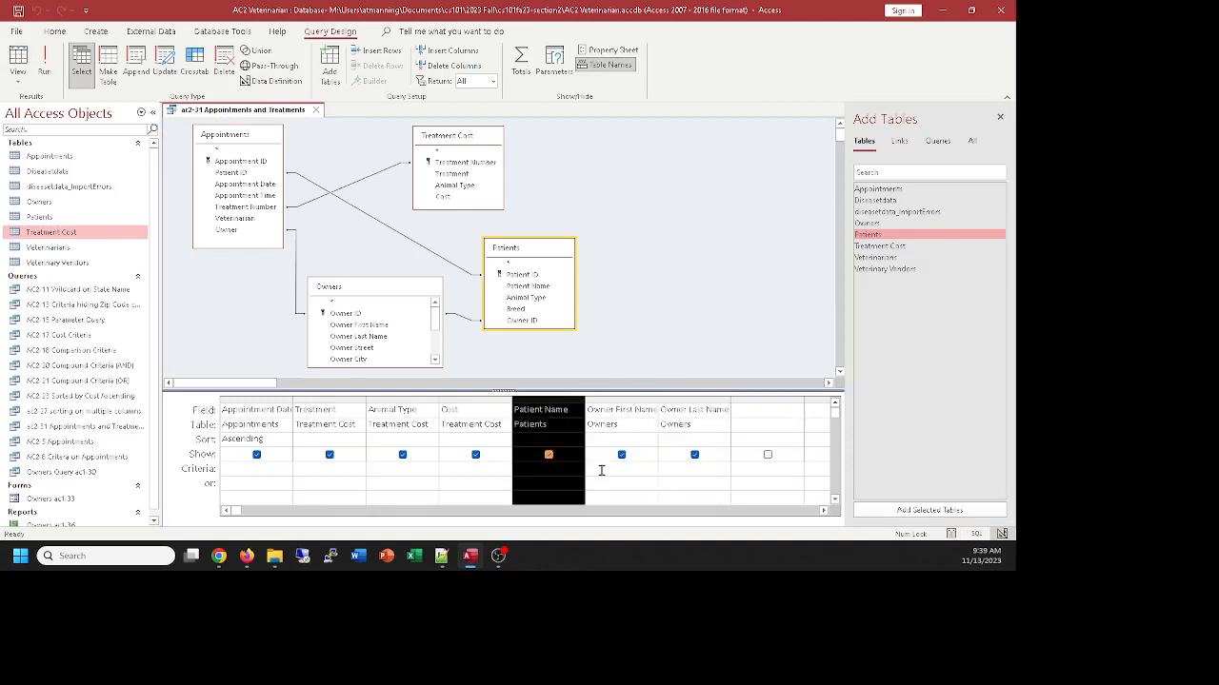
click(21, 59)
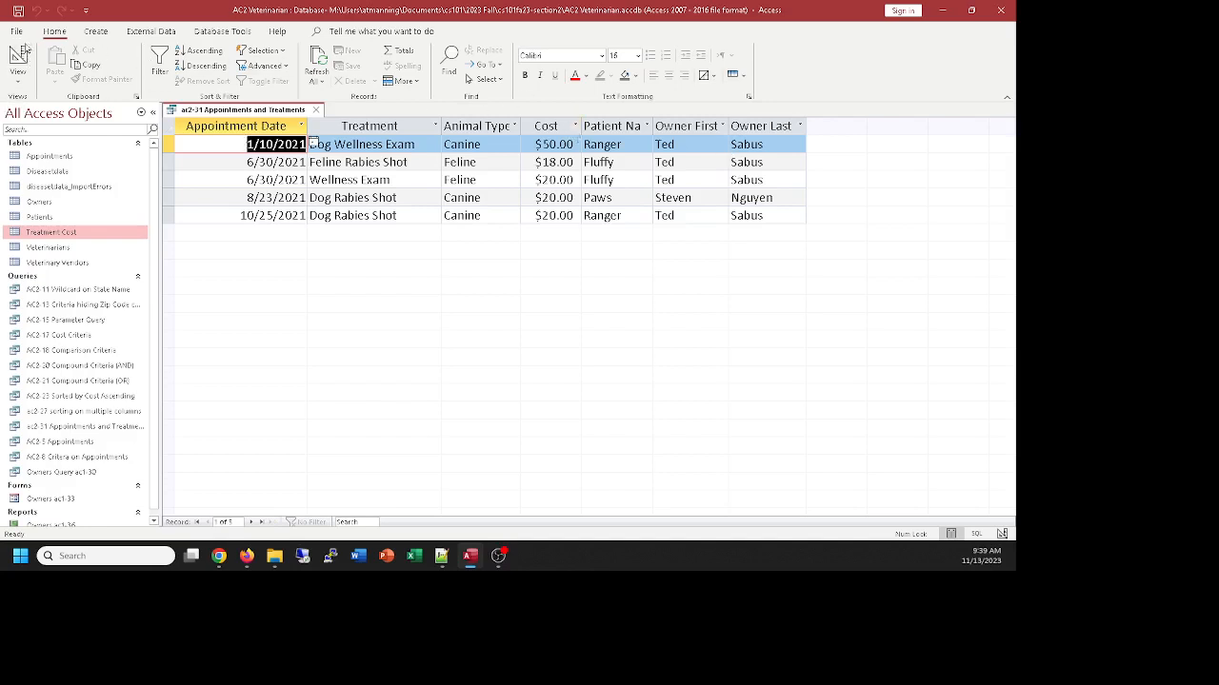
click(24, 56)
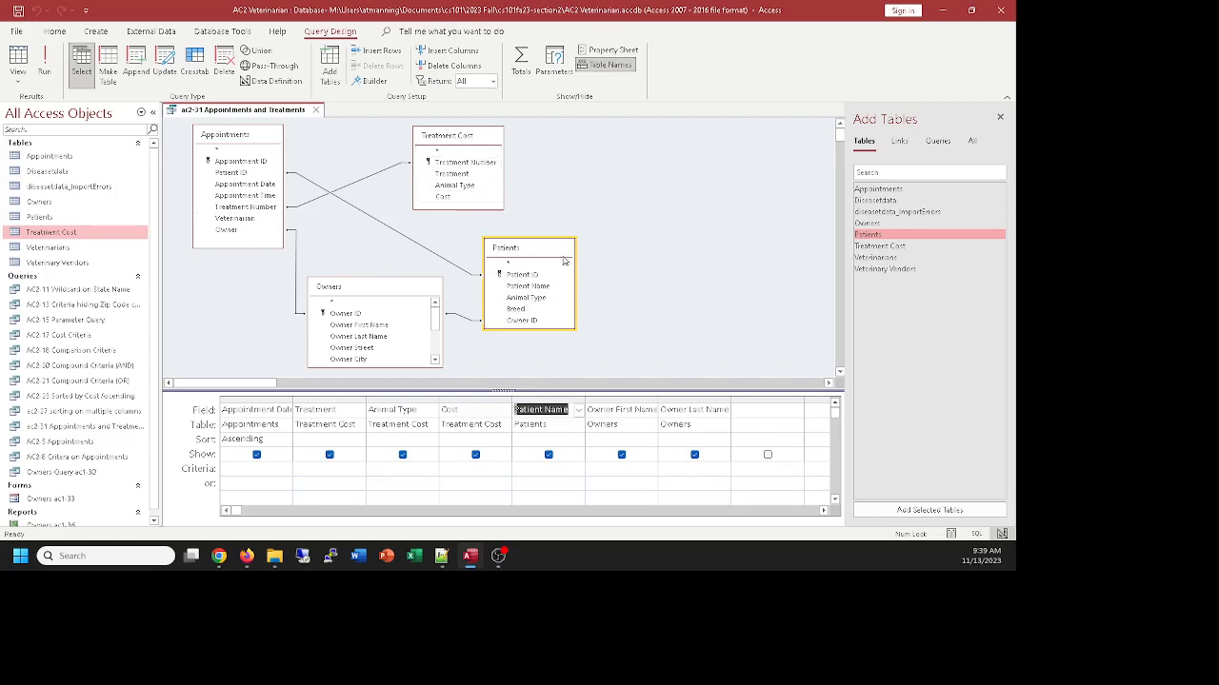
Rearrange the query tables with Treatment Cost below and left of Appointments, Patients to its right, and Owners between them underneath
drag(547, 251, 674, 247)
drag(400, 278, 464, 294)
drag(461, 136, 220, 285)
drag(249, 142, 351, 144)
drag(634, 245, 643, 178)
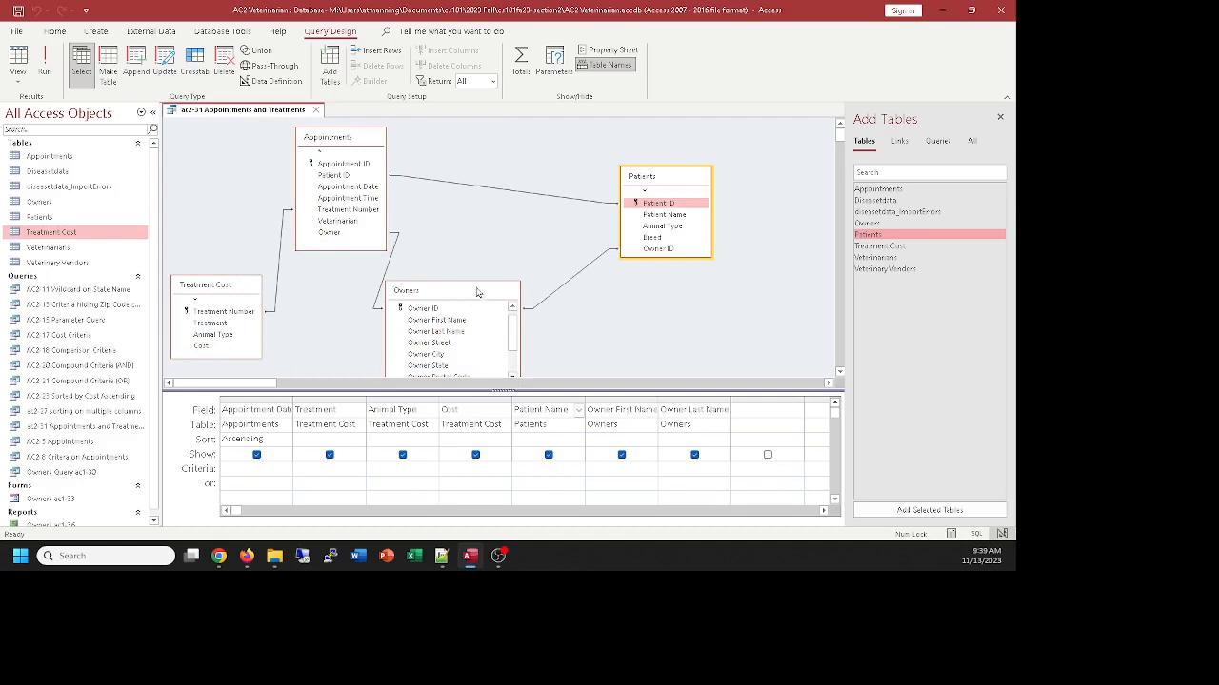
drag(478, 292, 558, 289)
drag(231, 287, 281, 293)
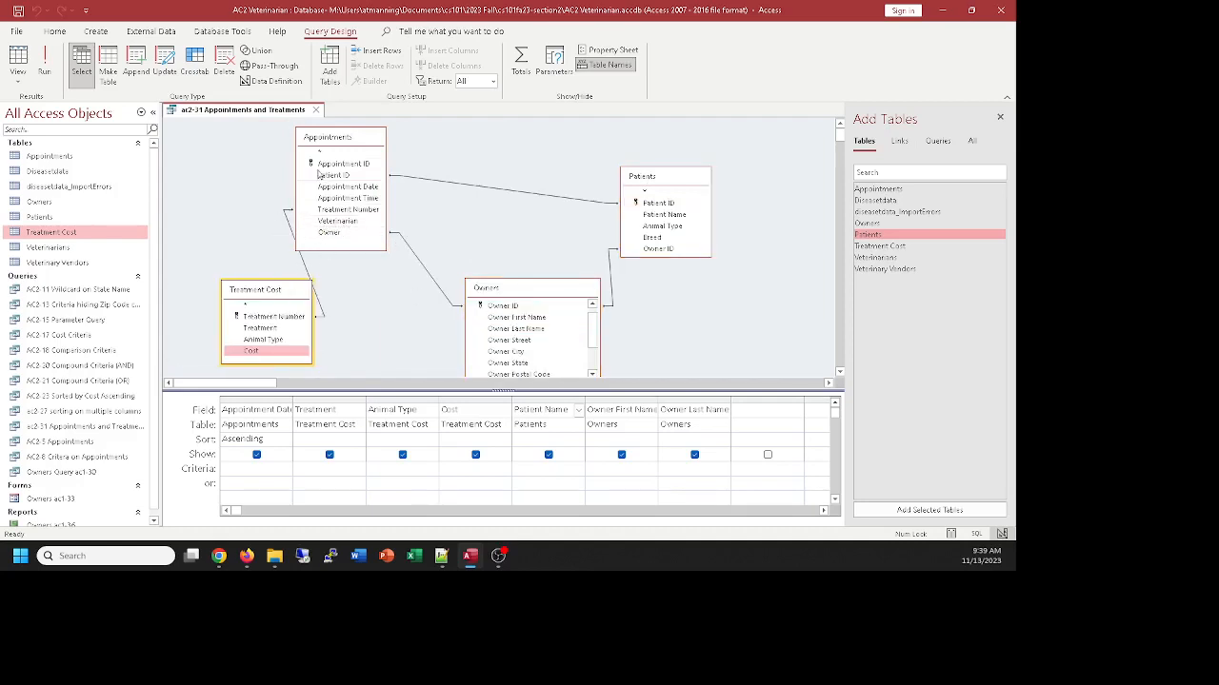
drag(350, 143, 392, 145)
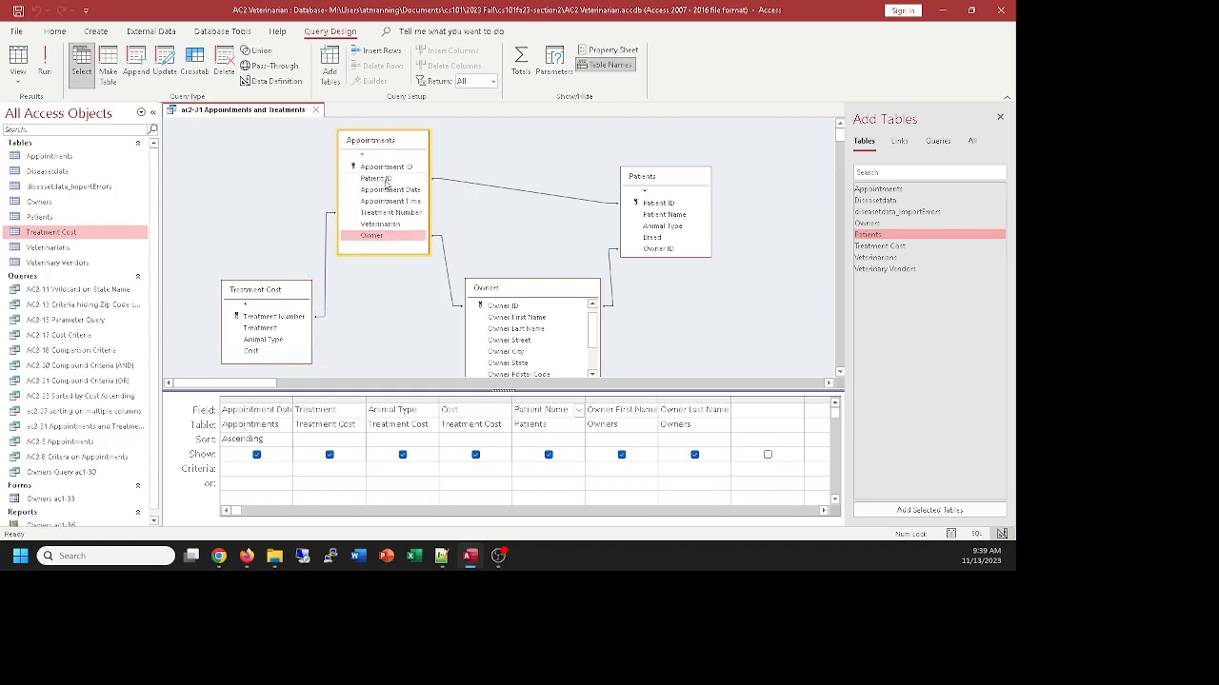
Add the Veterinarians table, join Appointments' Veterinarian field to Veterinarian ID, and stack Treatment Cost above Veterinarians beside Appointments
double_click(882, 262)
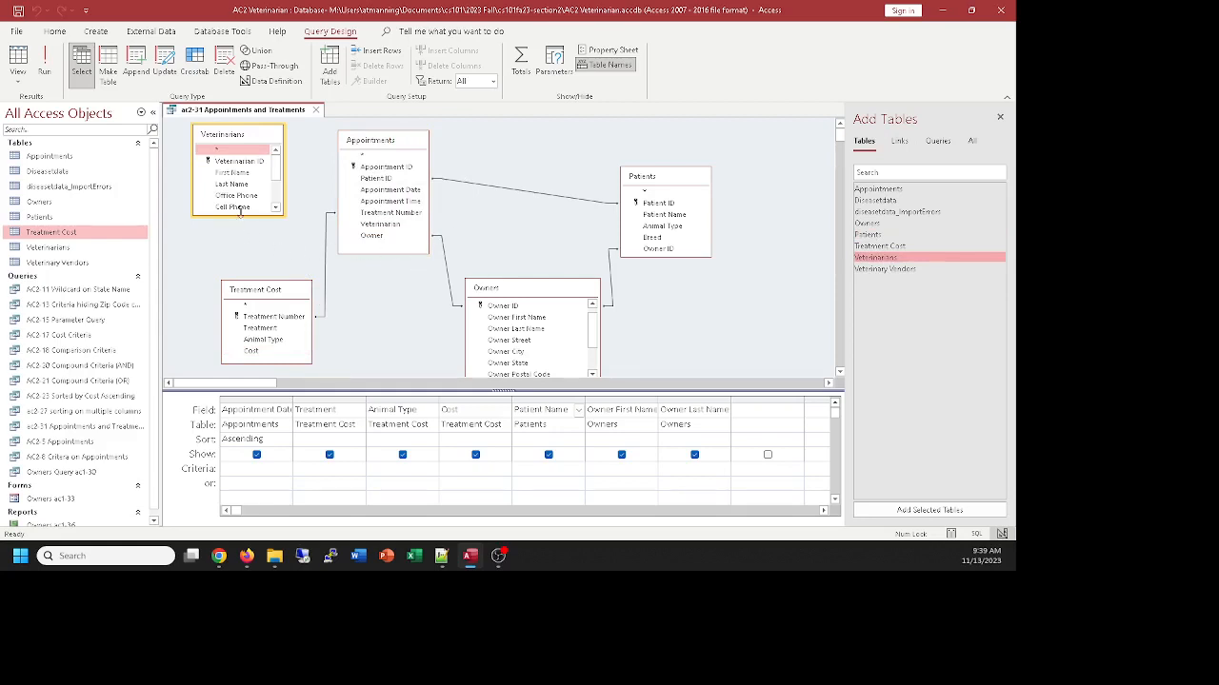
drag(240, 214, 240, 239)
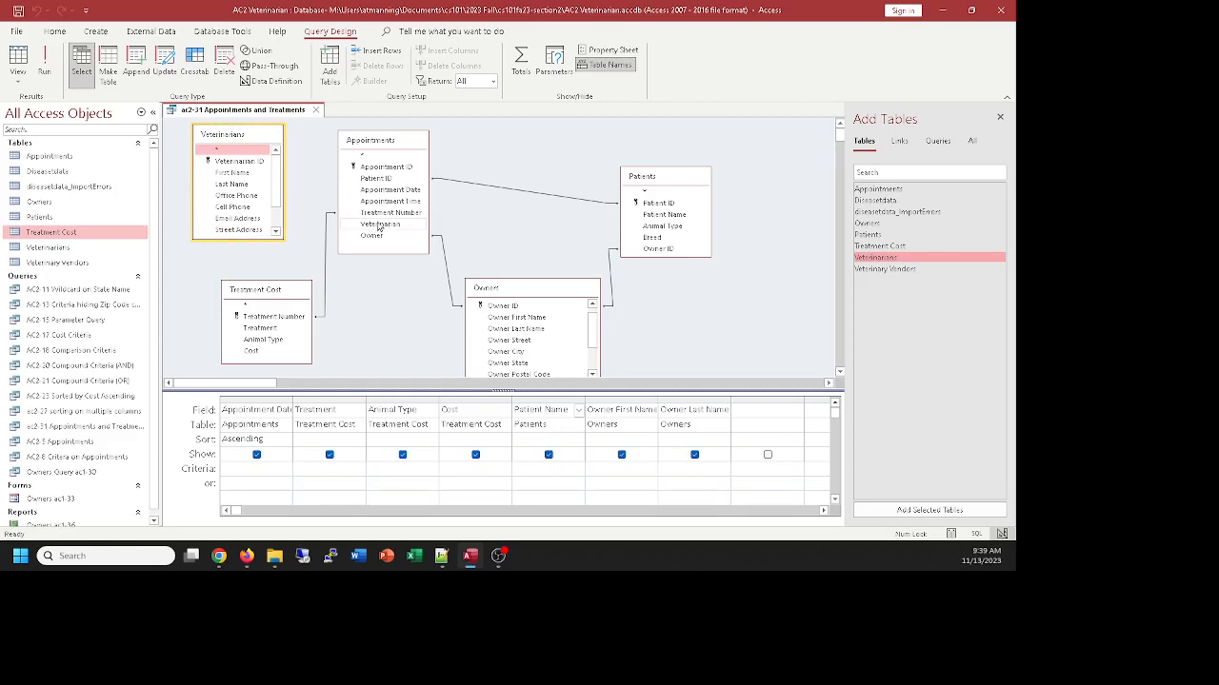
drag(377, 227, 217, 280)
drag(289, 292, 265, 148)
drag(240, 278, 259, 243)
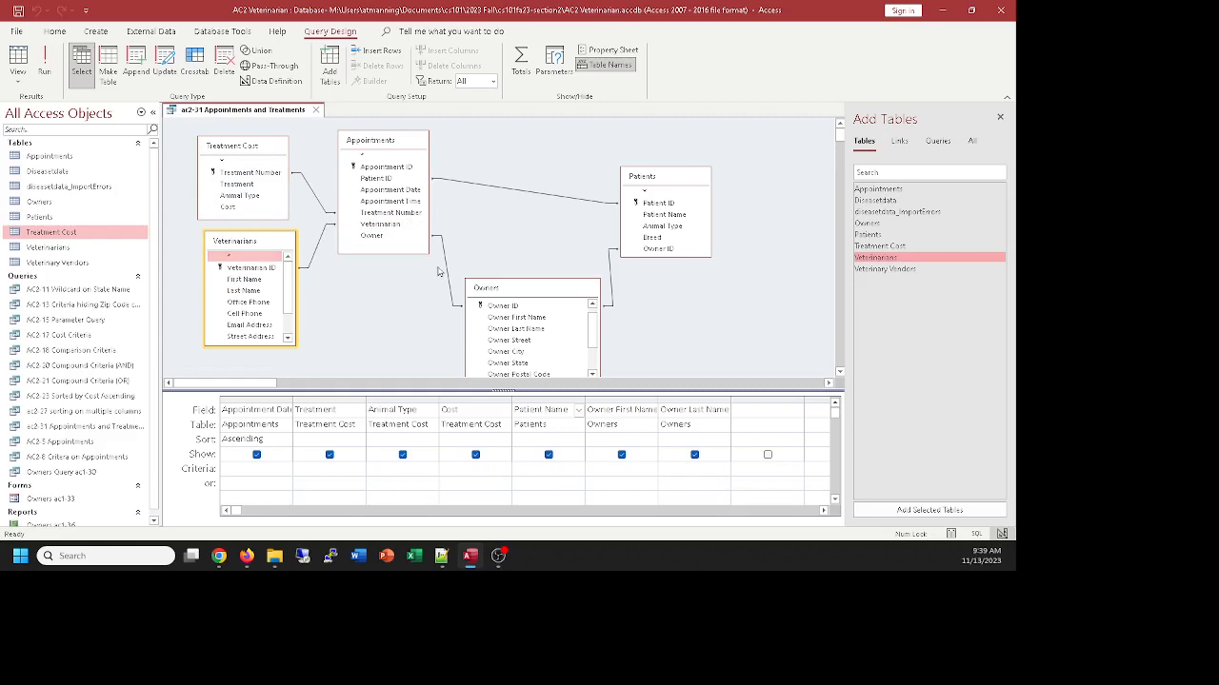
Add Last Name from Veterinarians to the query and tidy the placement of the Owners, Patients and Appointments tables
double_click(261, 291)
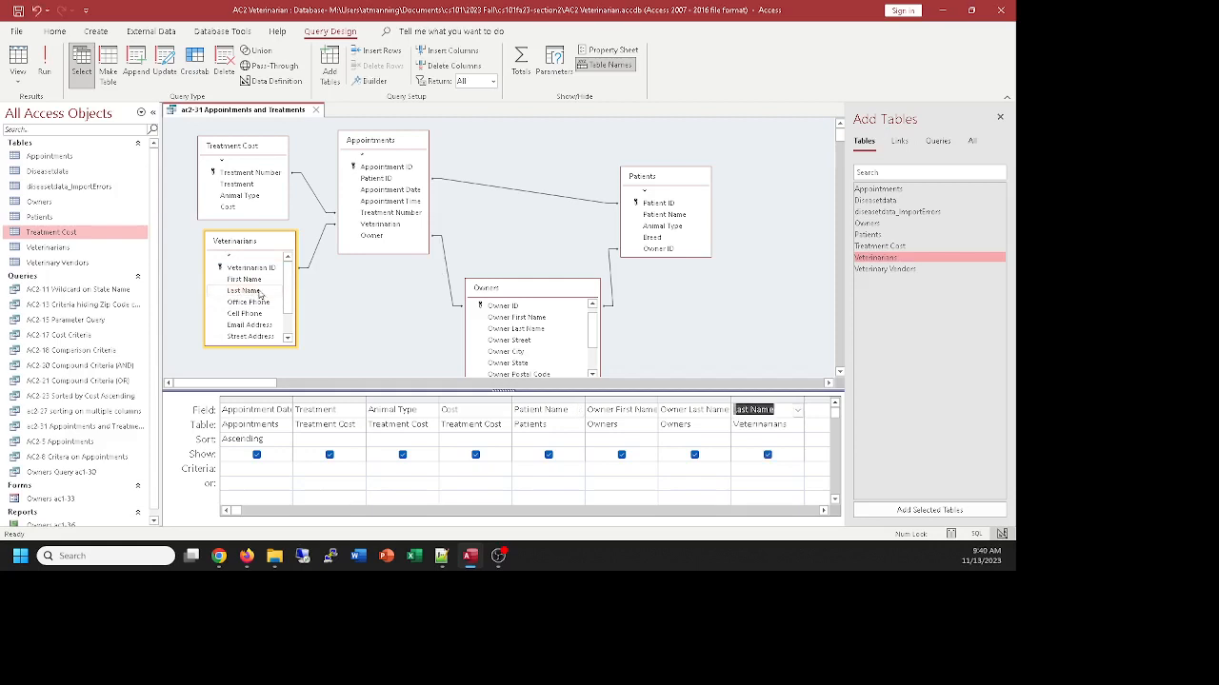
drag(563, 290, 549, 287)
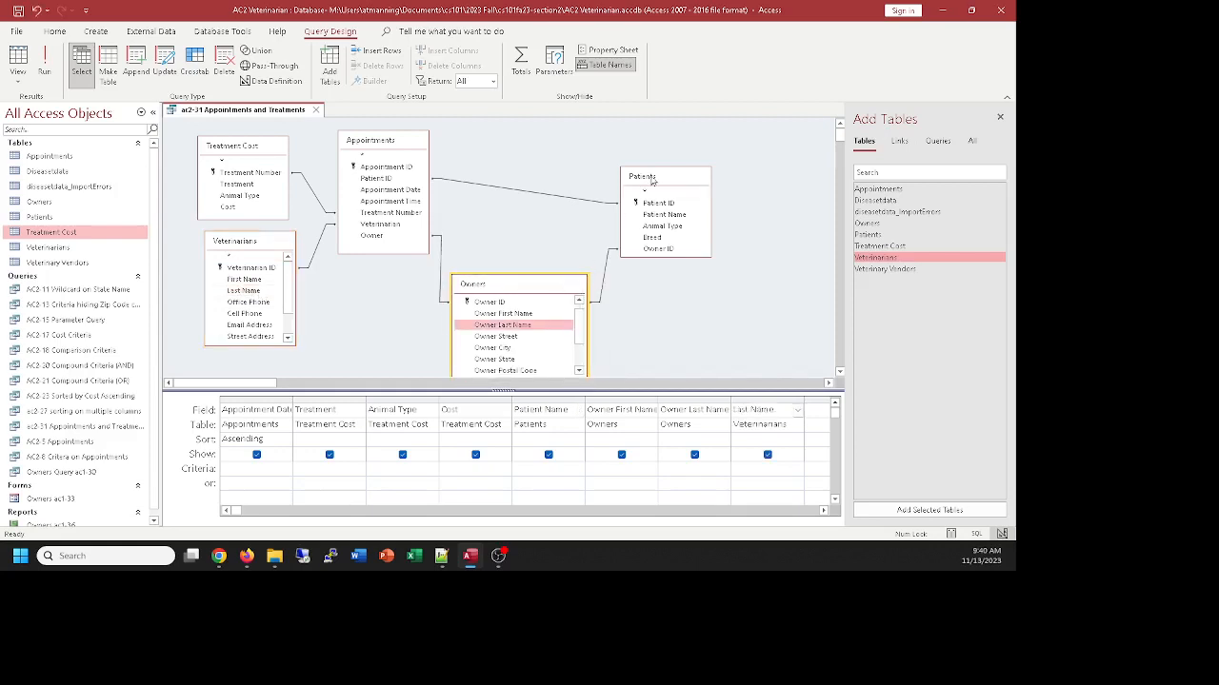
mouse_move(667, 167)
mouse_down()
mouse_move(666, 145)
mouse_move(662, 154)
mouse_up()
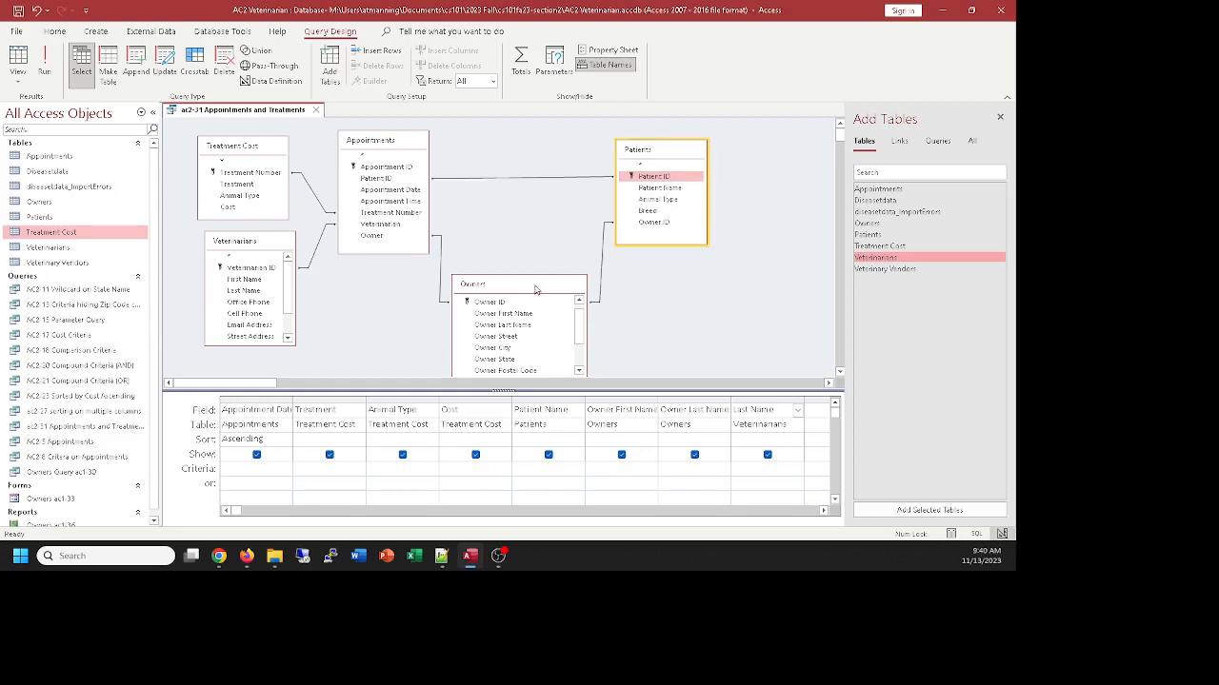
drag(536, 289, 547, 274)
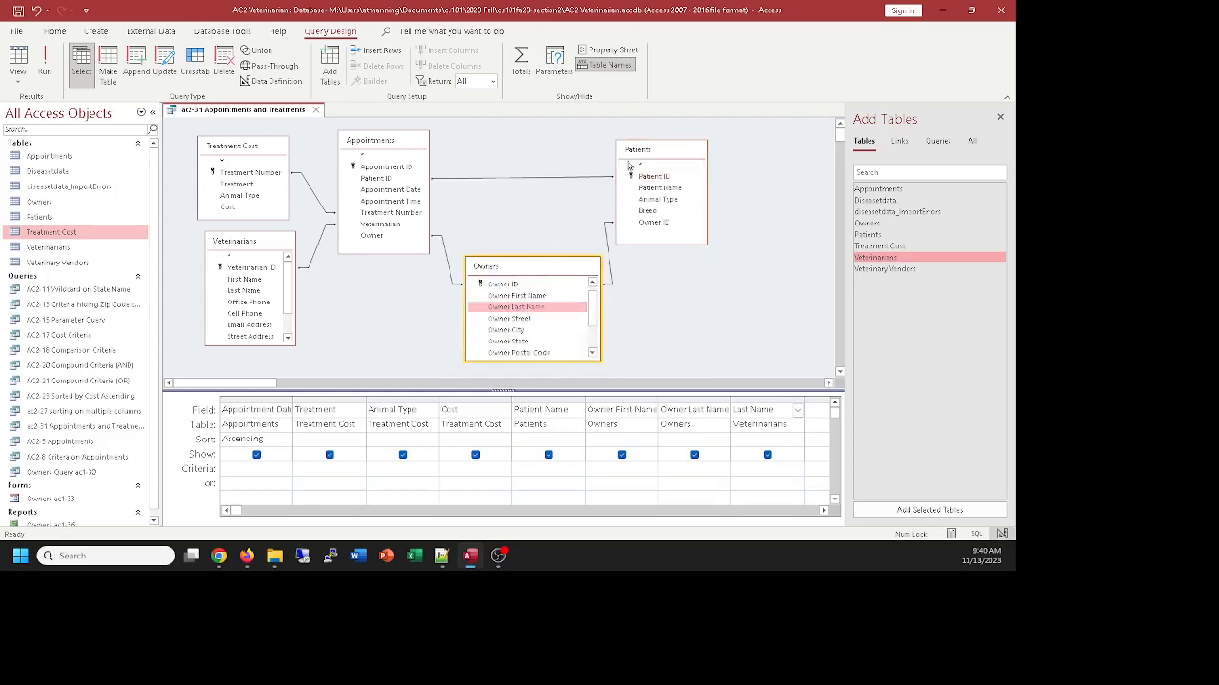
drag(647, 151, 662, 147)
drag(381, 148, 376, 140)
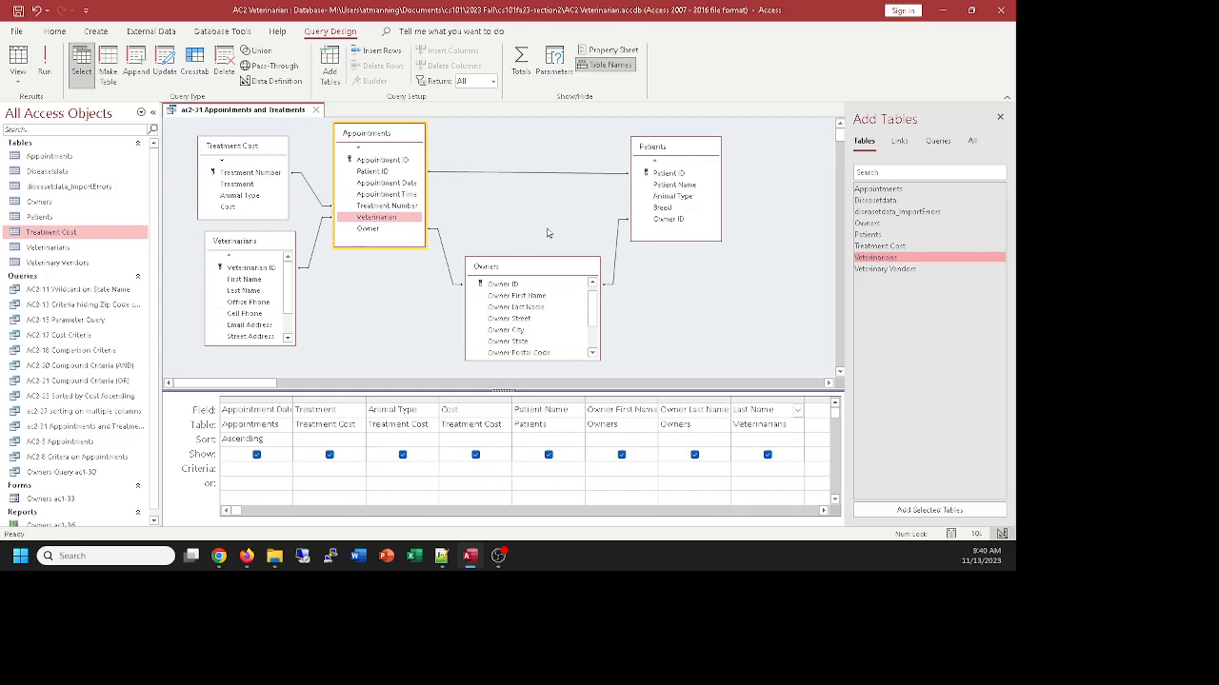
Run the query, widen the Last Name column to fit its heading, and return to the design
click(19, 59)
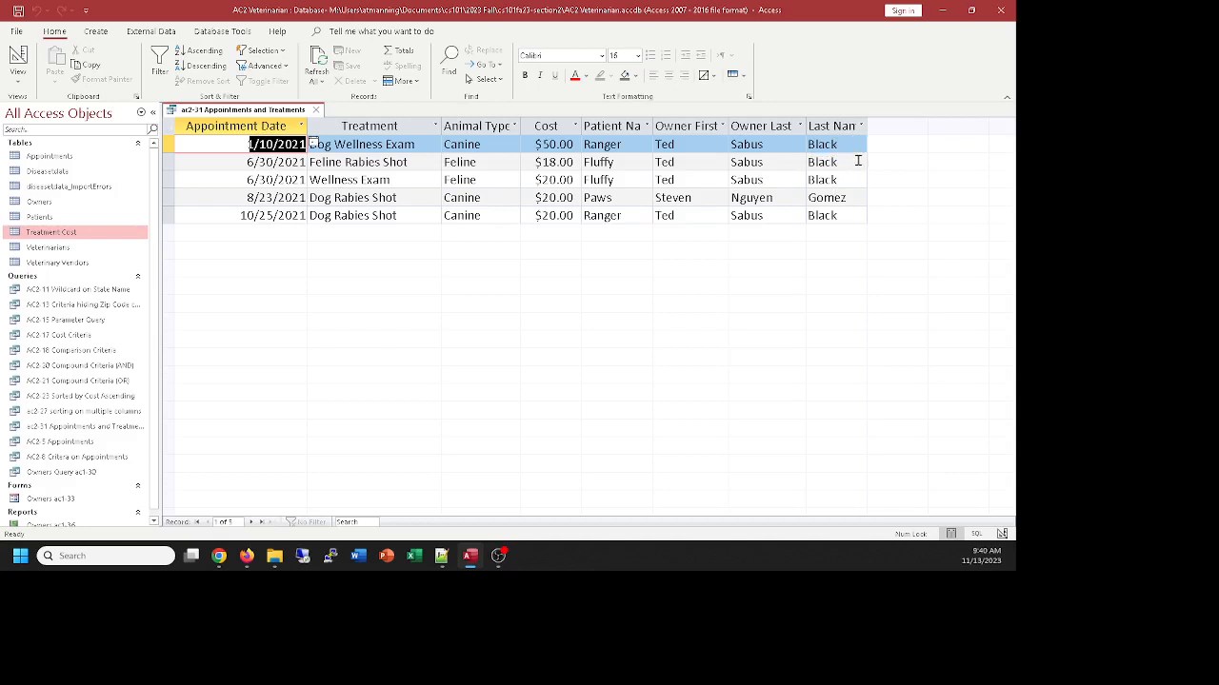
drag(869, 125, 878, 125)
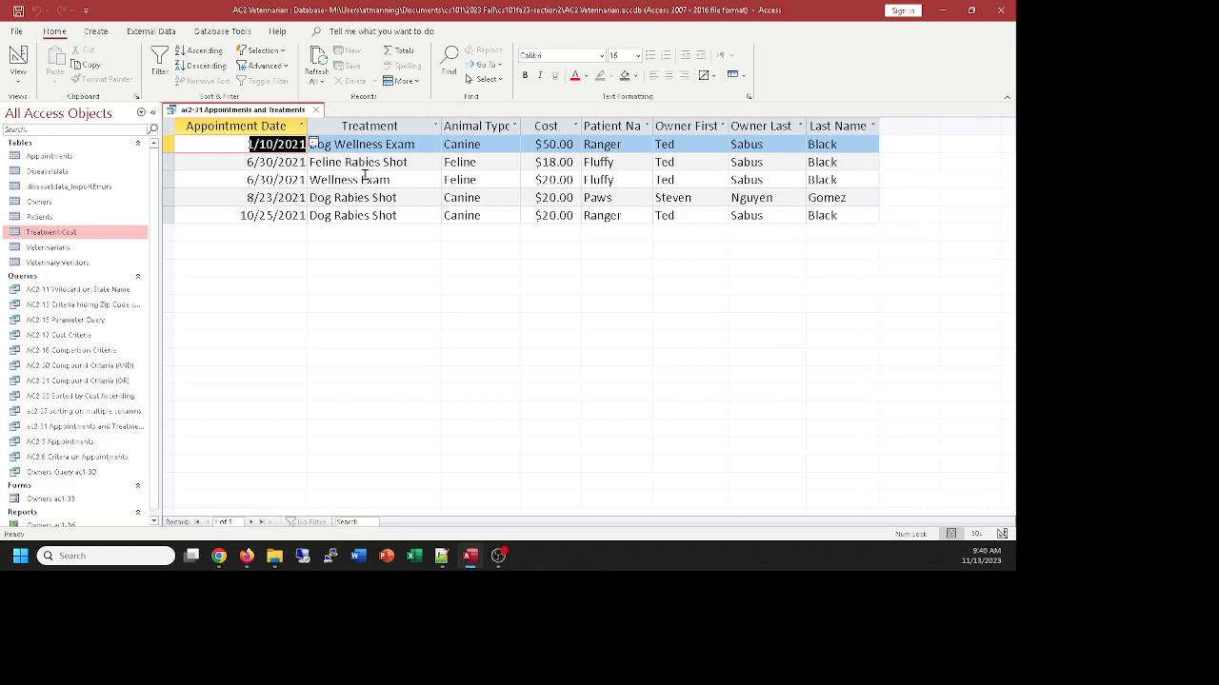
click(29, 54)
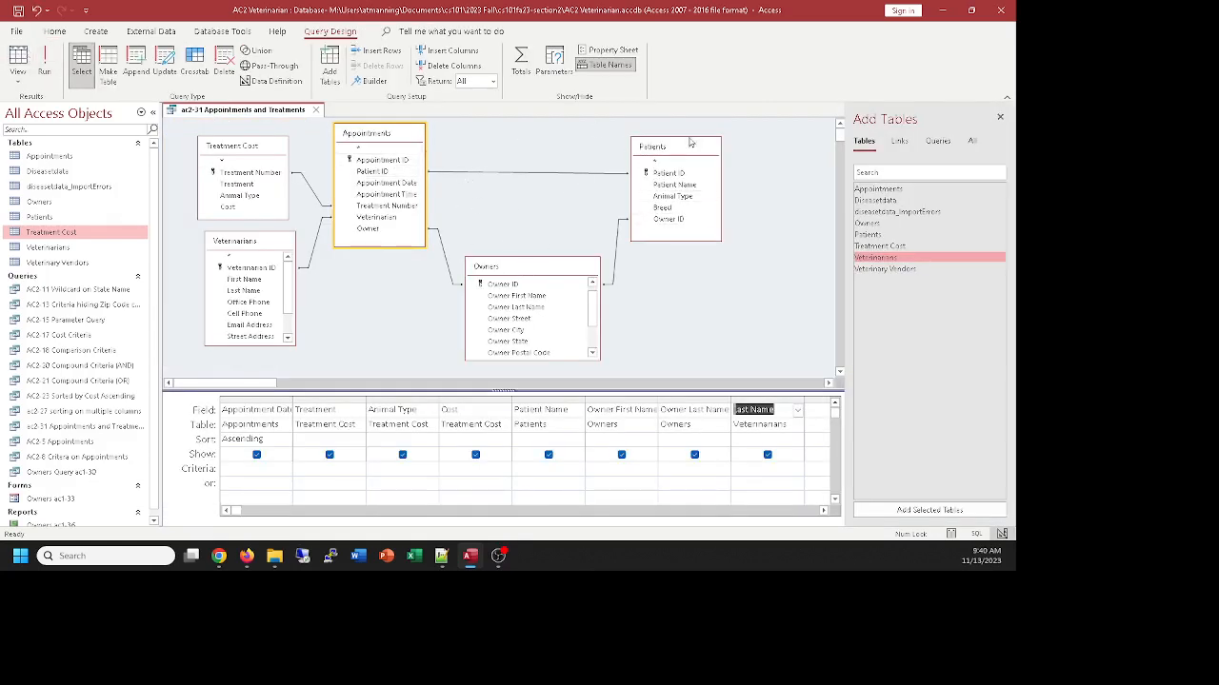
Move the Patients, Owners and Appointments tables slightly further right to space out the join diagram
drag(686, 148, 703, 138)
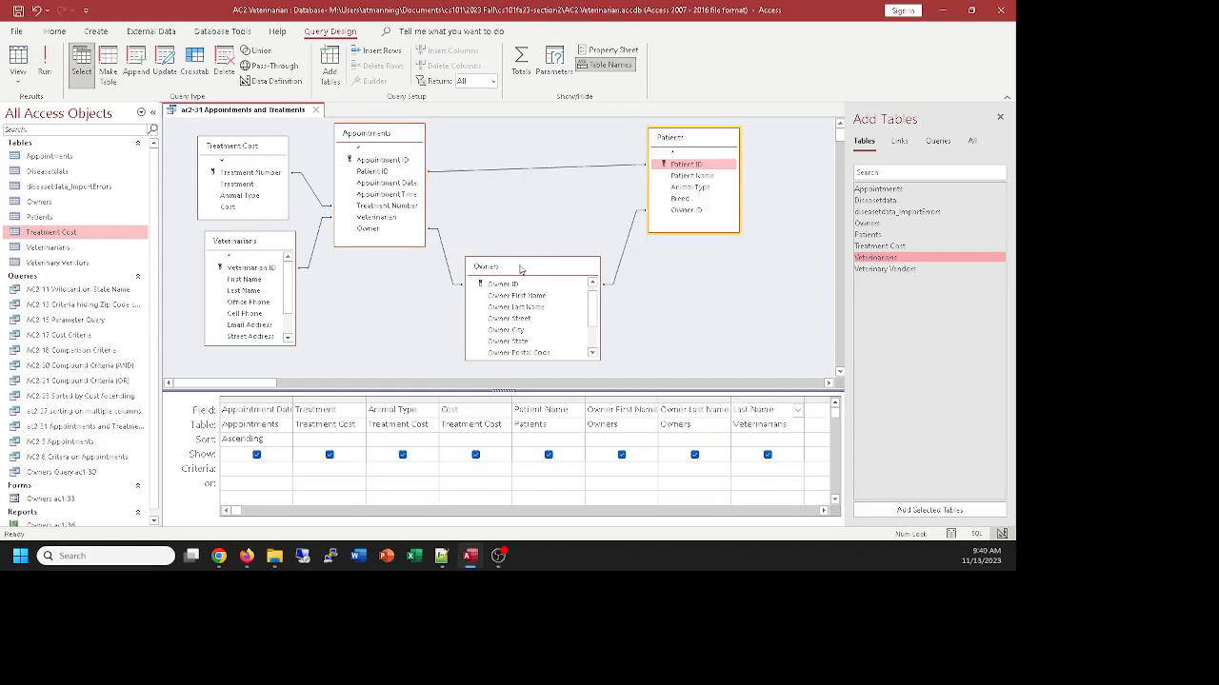
mouse_move(522, 269)
mouse_down()
mouse_move(548, 266)
mouse_move(538, 262)
mouse_up()
mouse_move(371, 142)
mouse_down()
mouse_move(384, 129)
mouse_move(386, 139)
mouse_up()
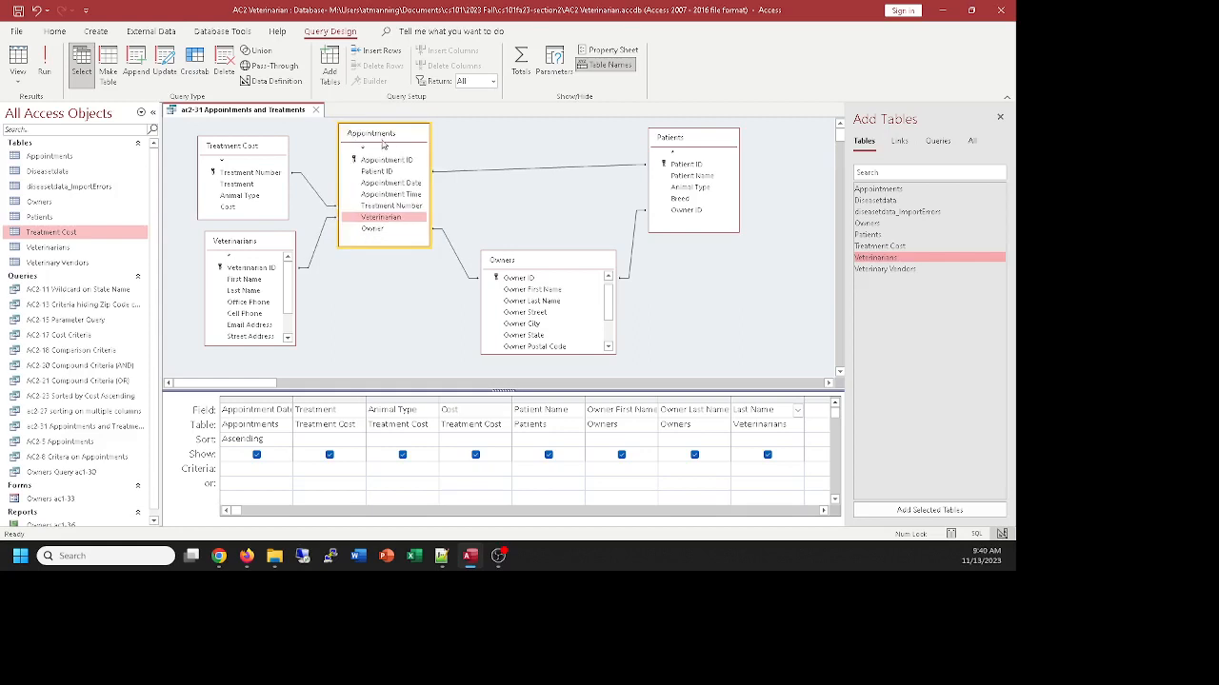
Show the SQL statement behind the Appointments and Treatments query
click(25, 85)
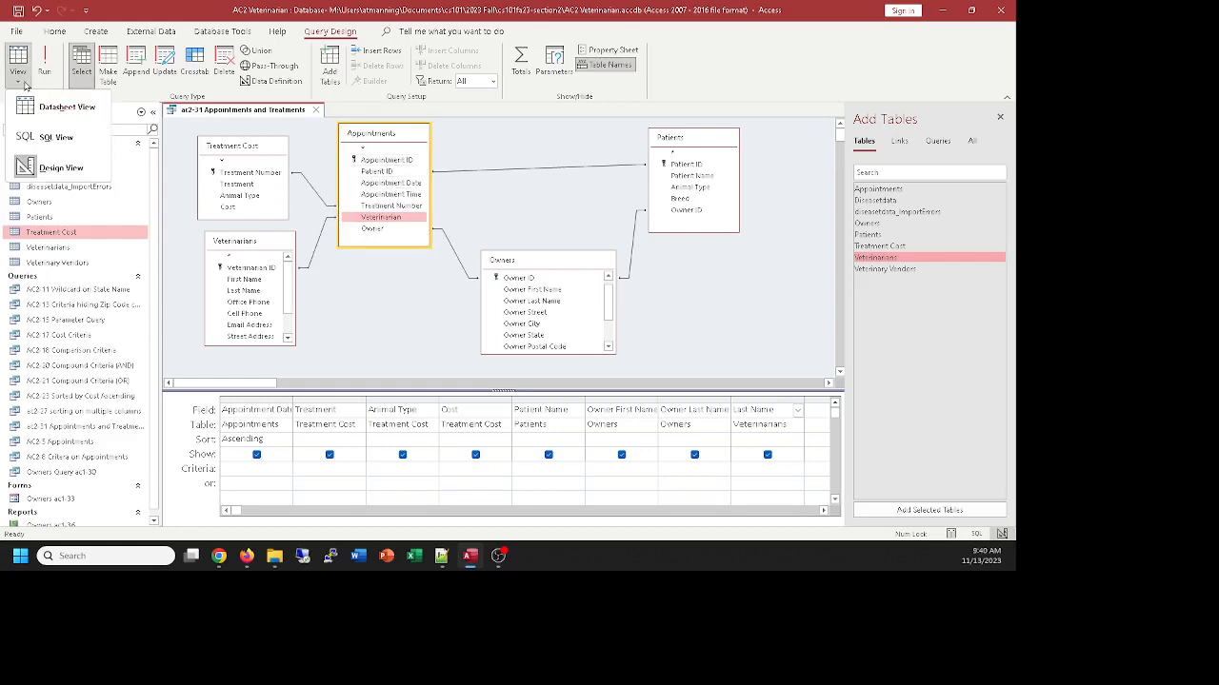
click(49, 137)
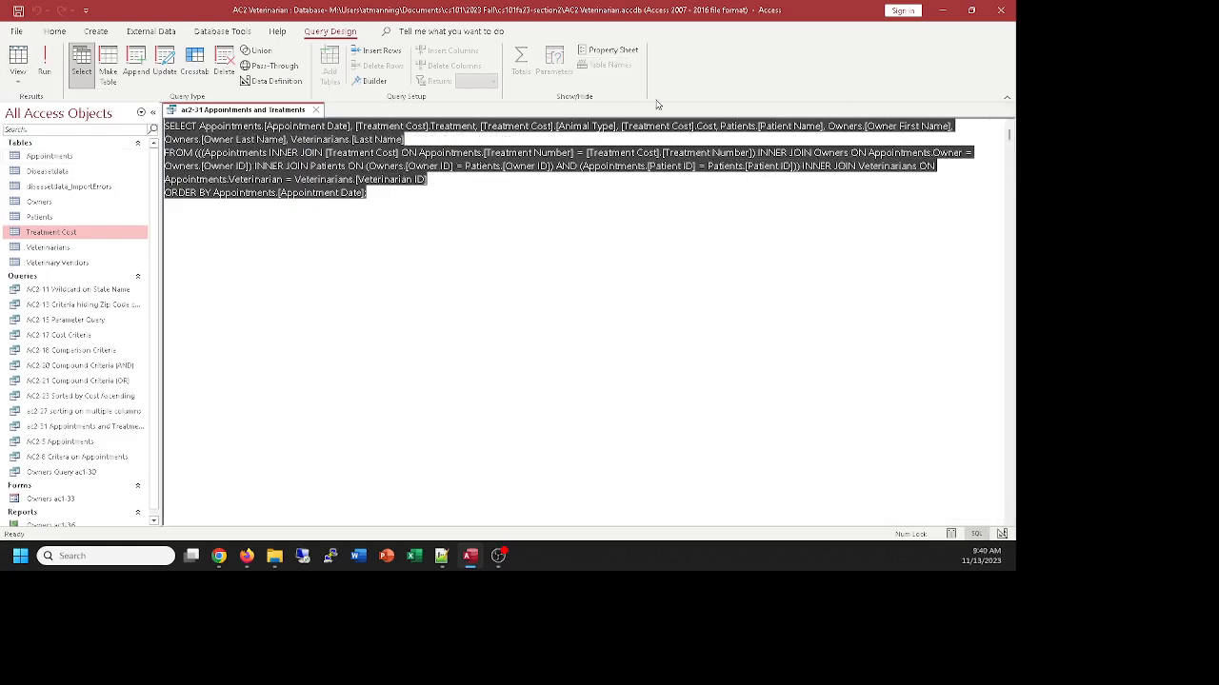
Break the FROM clause of the SQL statement so the Treatment Cost, Owners and Patients INNER JOINs each start on a new line
click(533, 181)
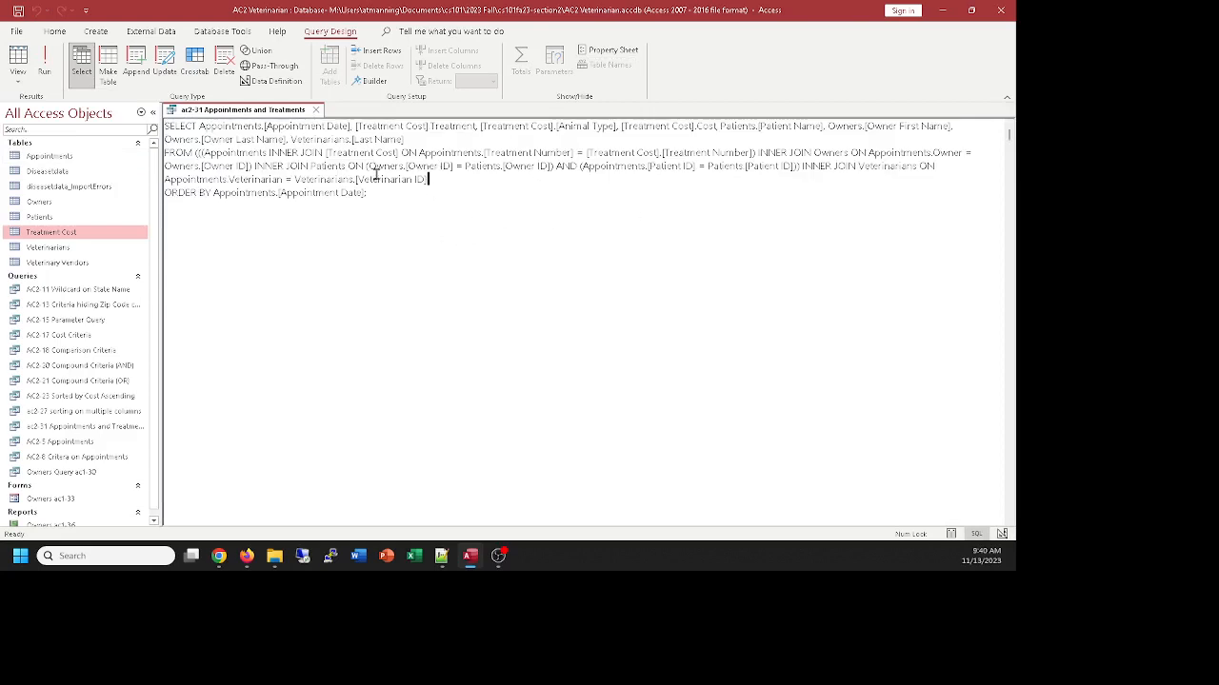
click(268, 152)
key(Return)
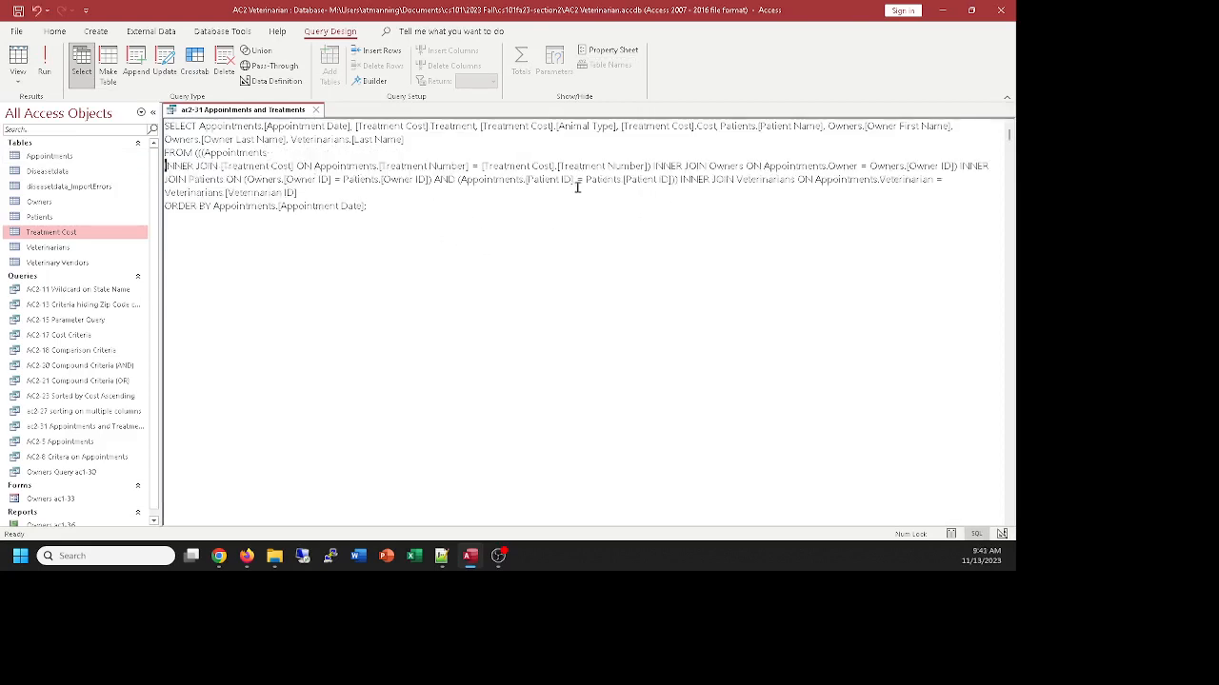
click(654, 167)
key(Return)
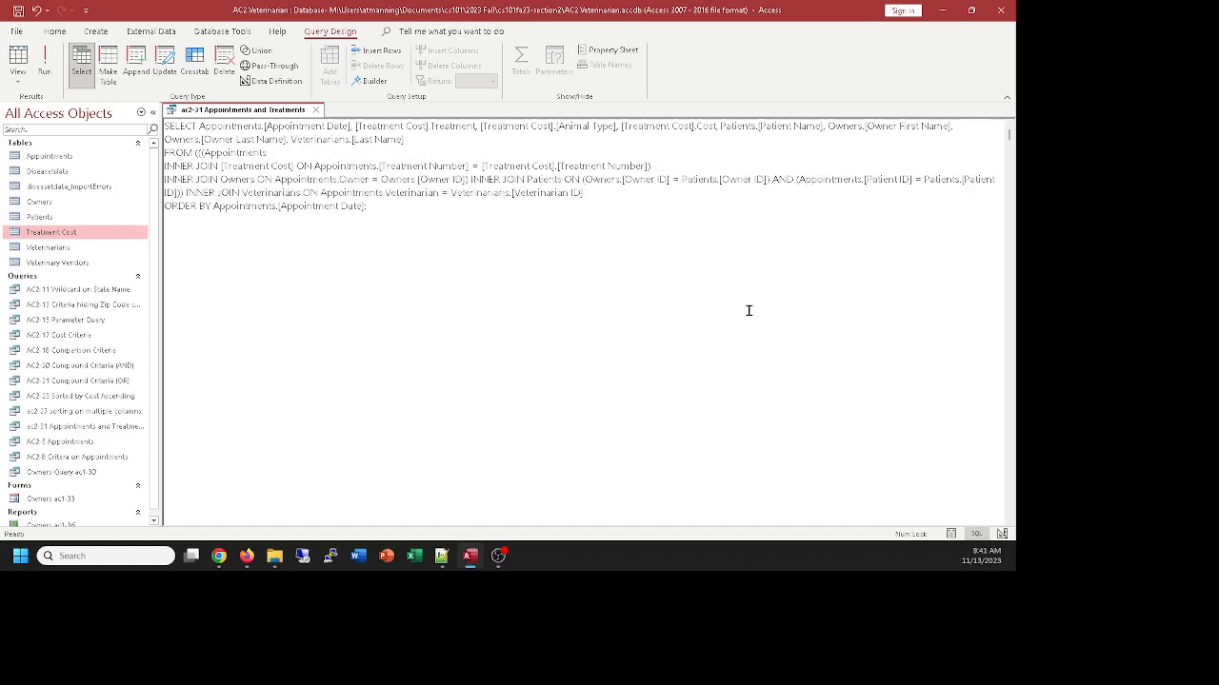
click(473, 180)
key(Return)
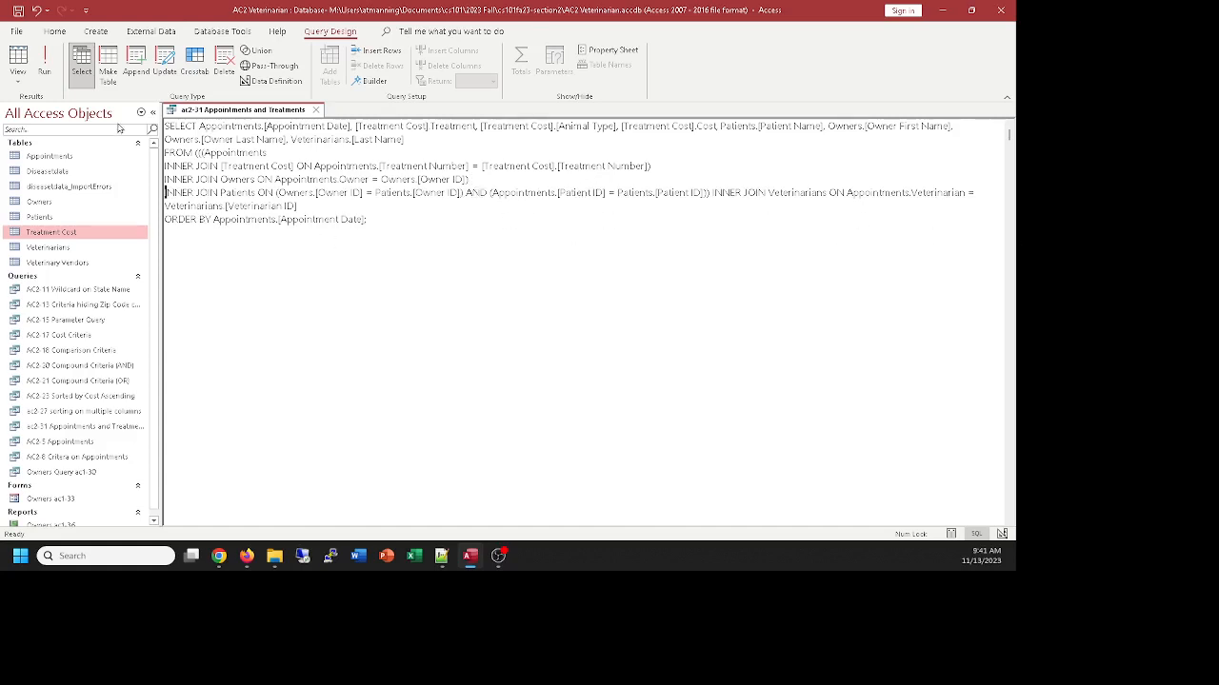
Return to the query design, nudge the Owners table in the join diagram, and show the SQL statement again
click(18, 79)
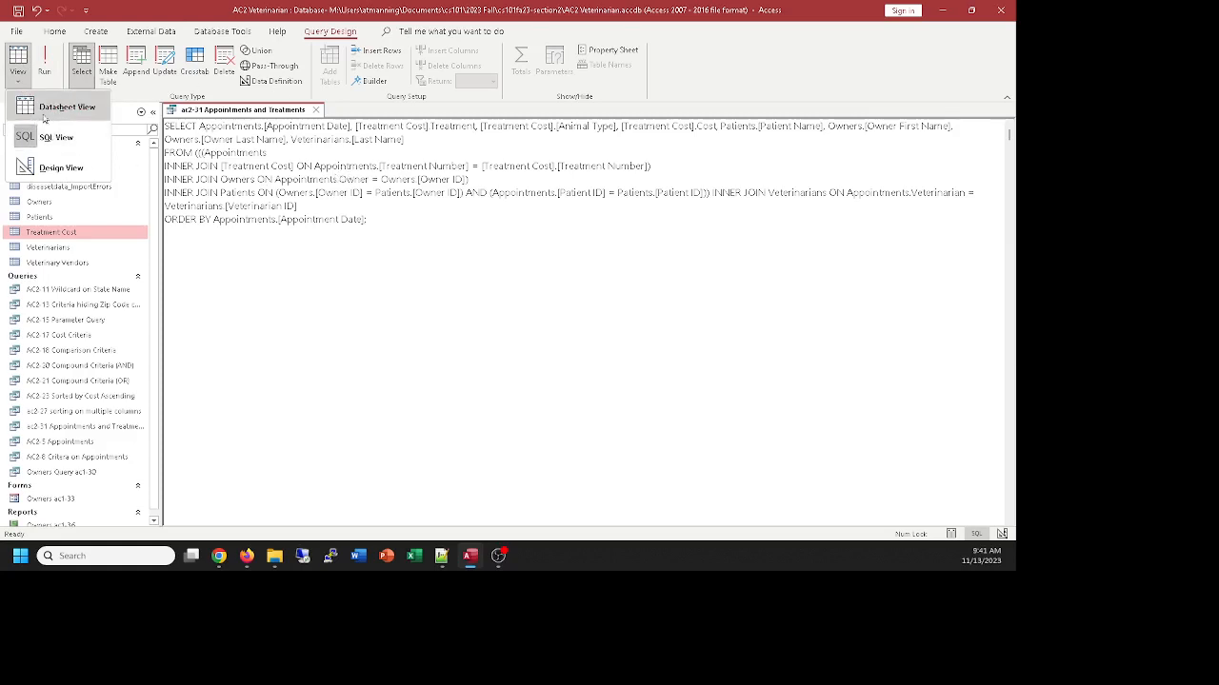
click(25, 170)
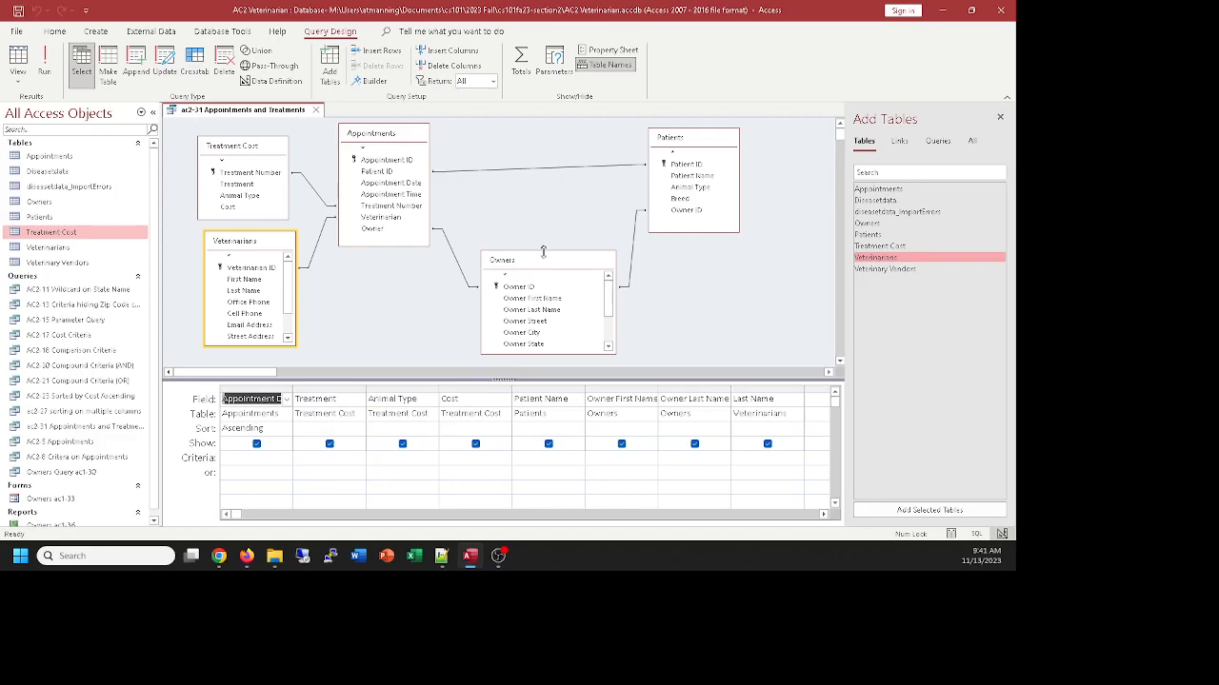
drag(540, 266, 535, 264)
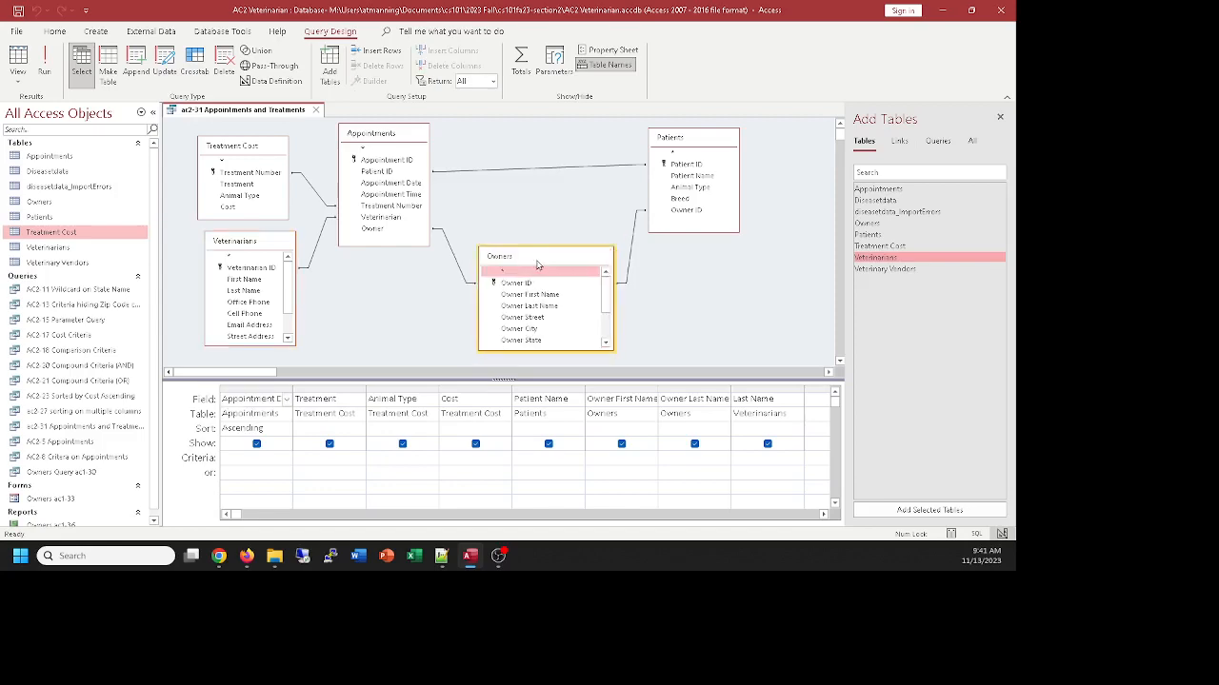
click(17, 76)
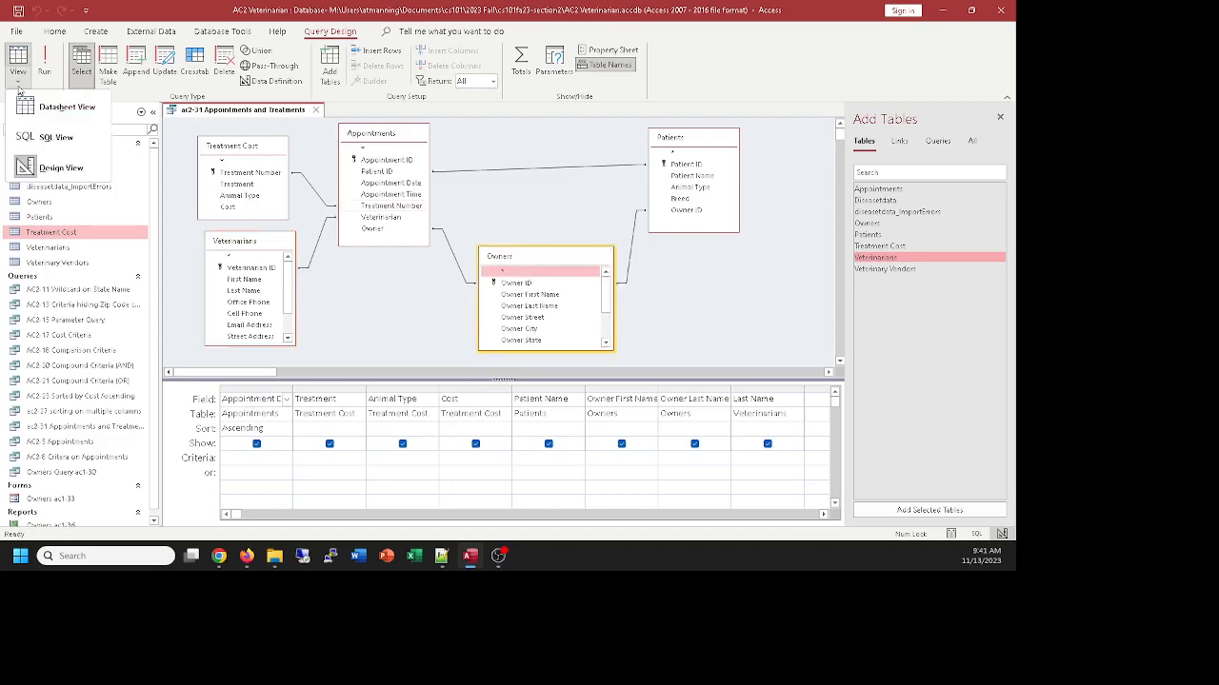
click(29, 141)
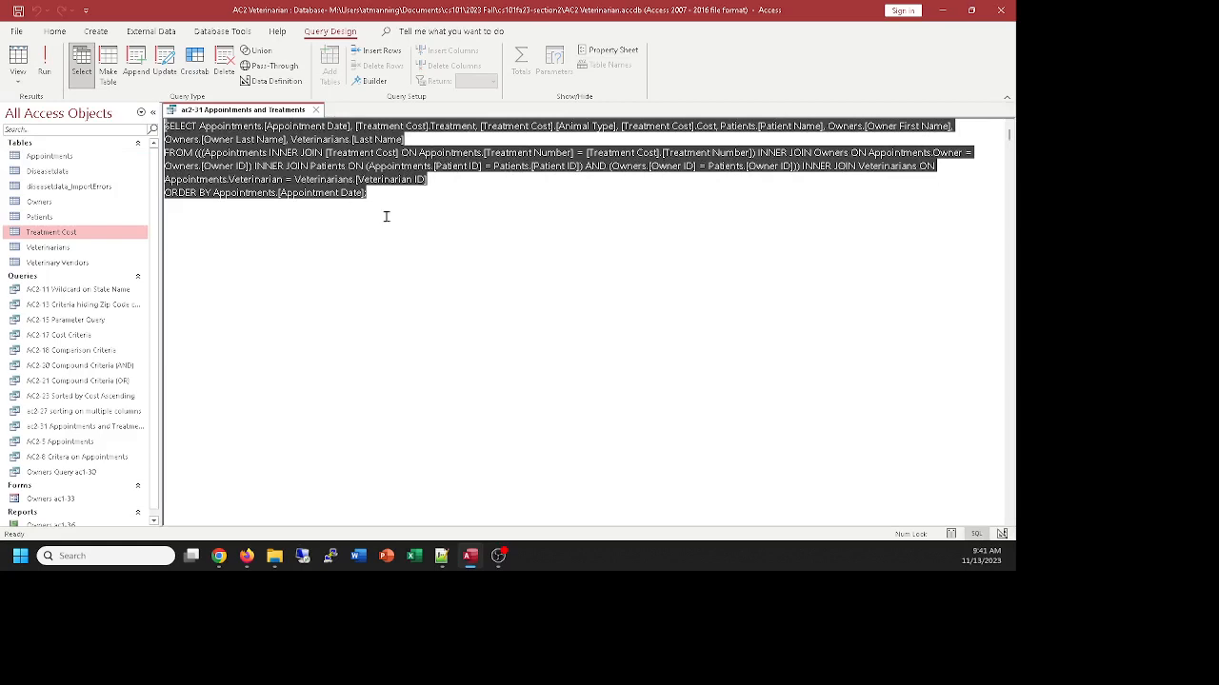
Go back to the query design and shift the Patients and Veterinarians tables slightly left and down in the join diagram
click(18, 76)
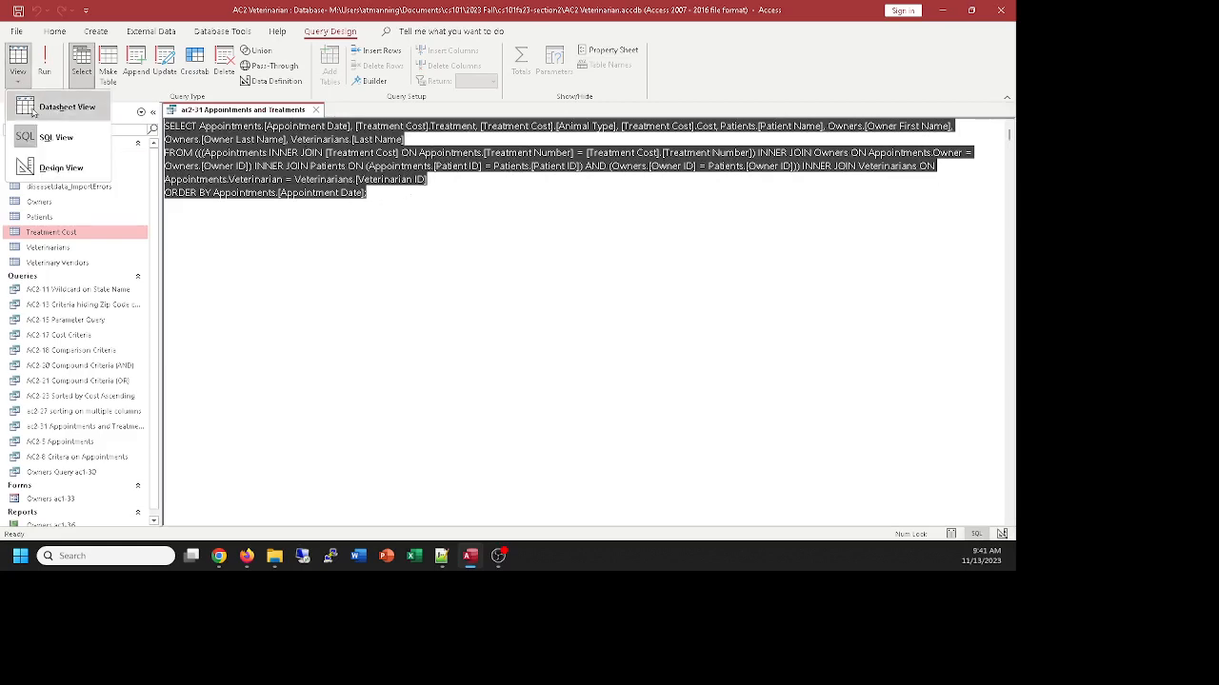
click(36, 164)
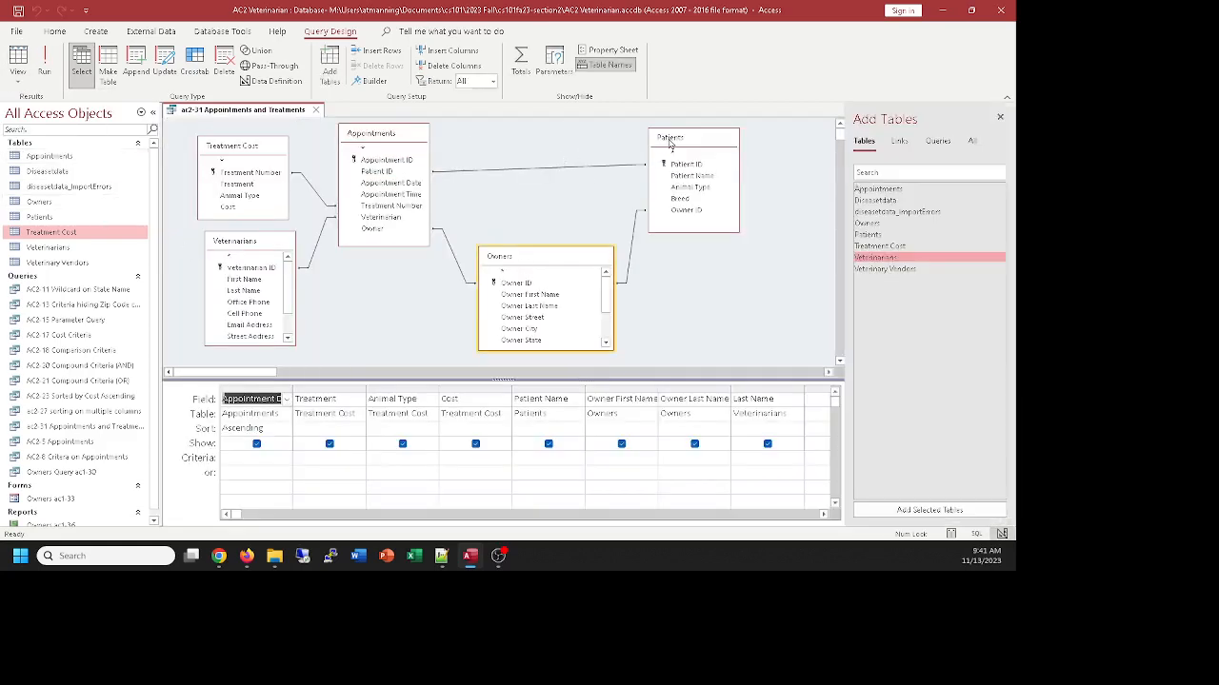
mouse_move(669, 141)
mouse_down()
mouse_move(655, 150)
mouse_move(669, 143)
mouse_up()
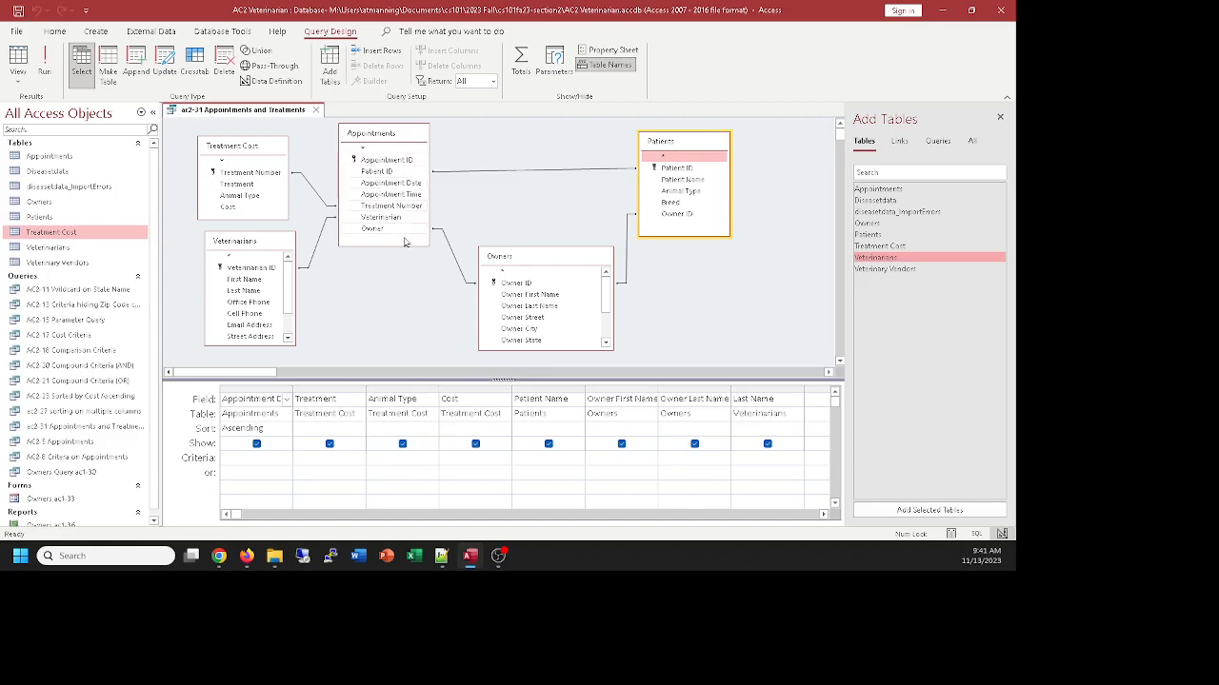
drag(255, 252, 249, 256)
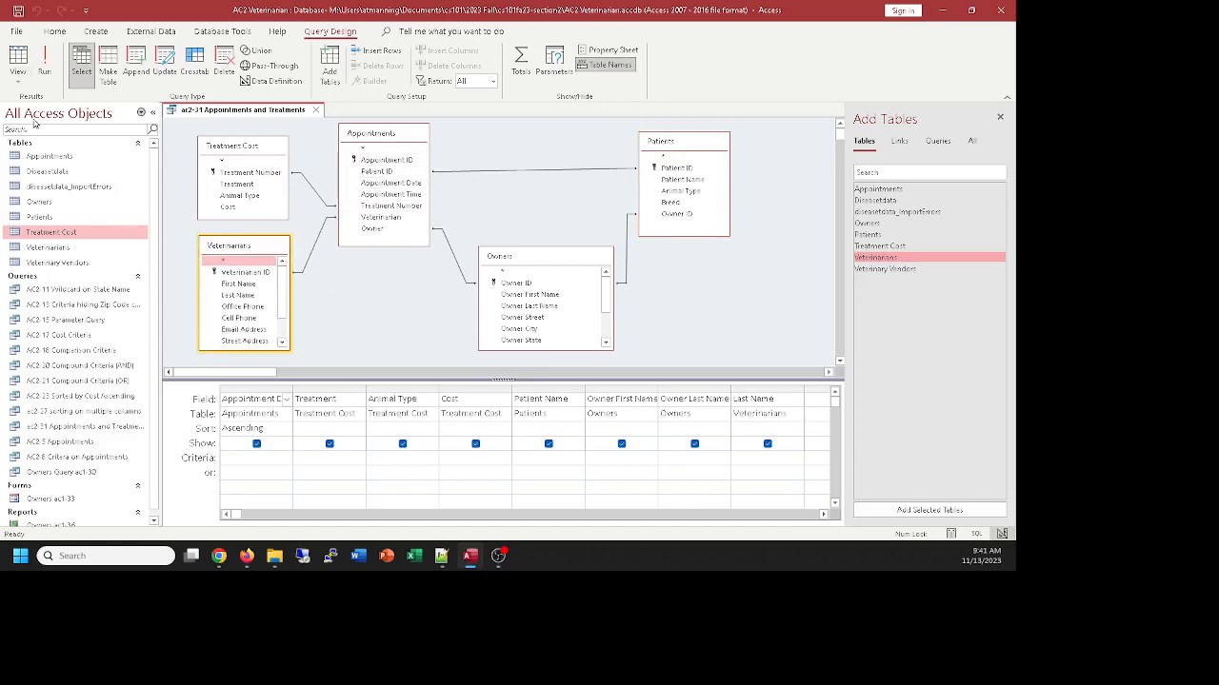
Save the query as a new query object named "ac2-31 Appointments linked to all other tables"
click(16, 32)
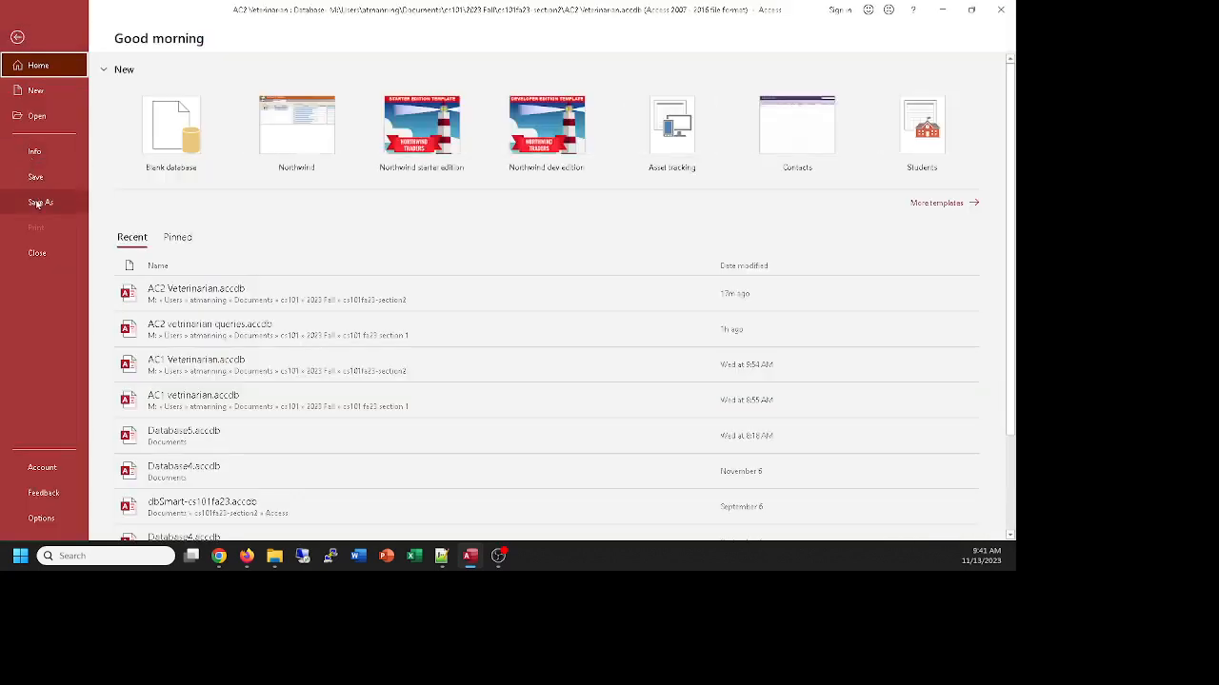
click(38, 202)
click(166, 150)
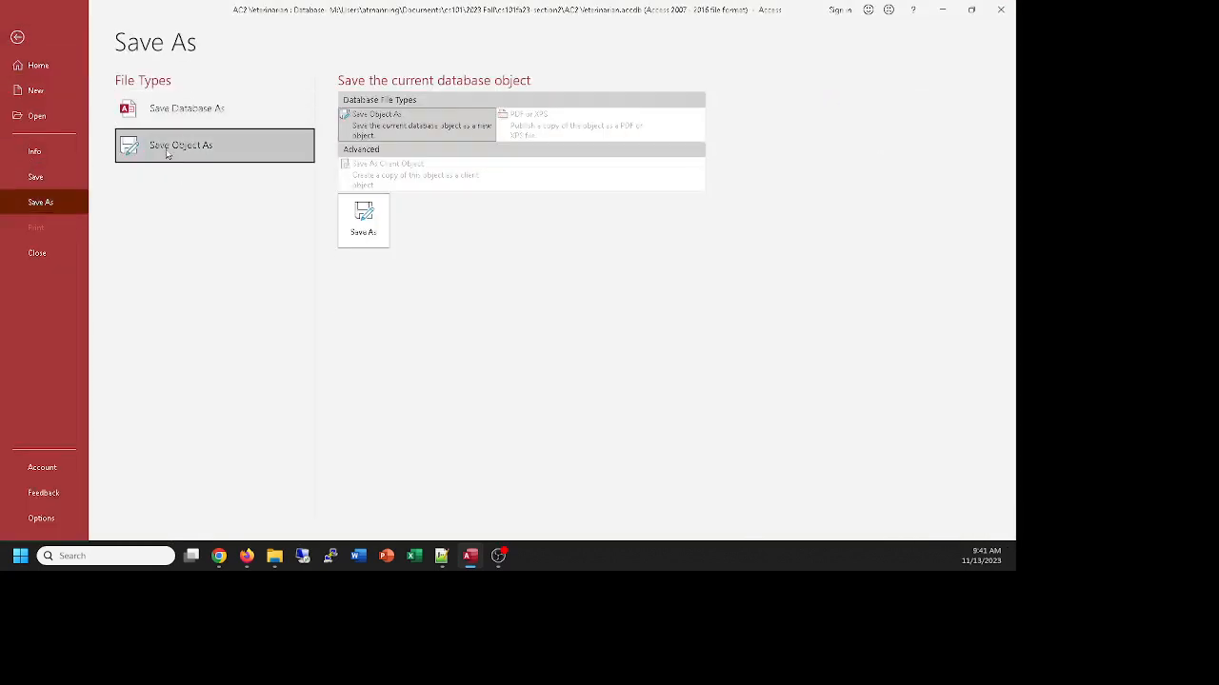
click(376, 221)
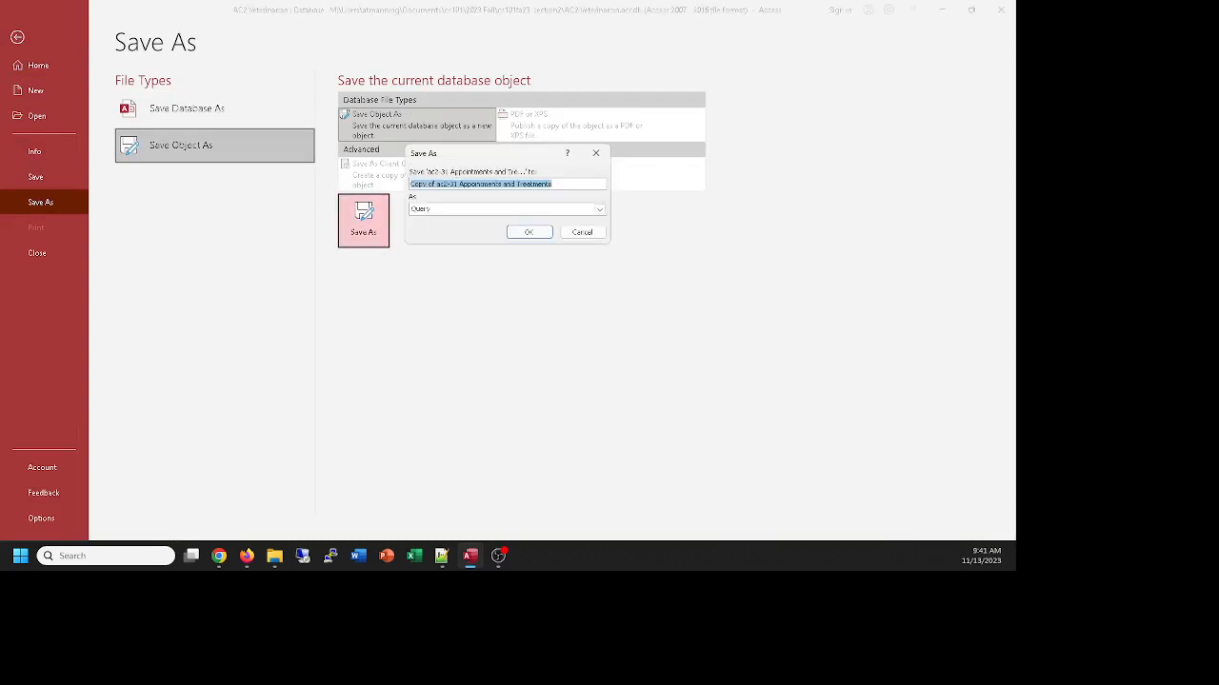
text(ac)
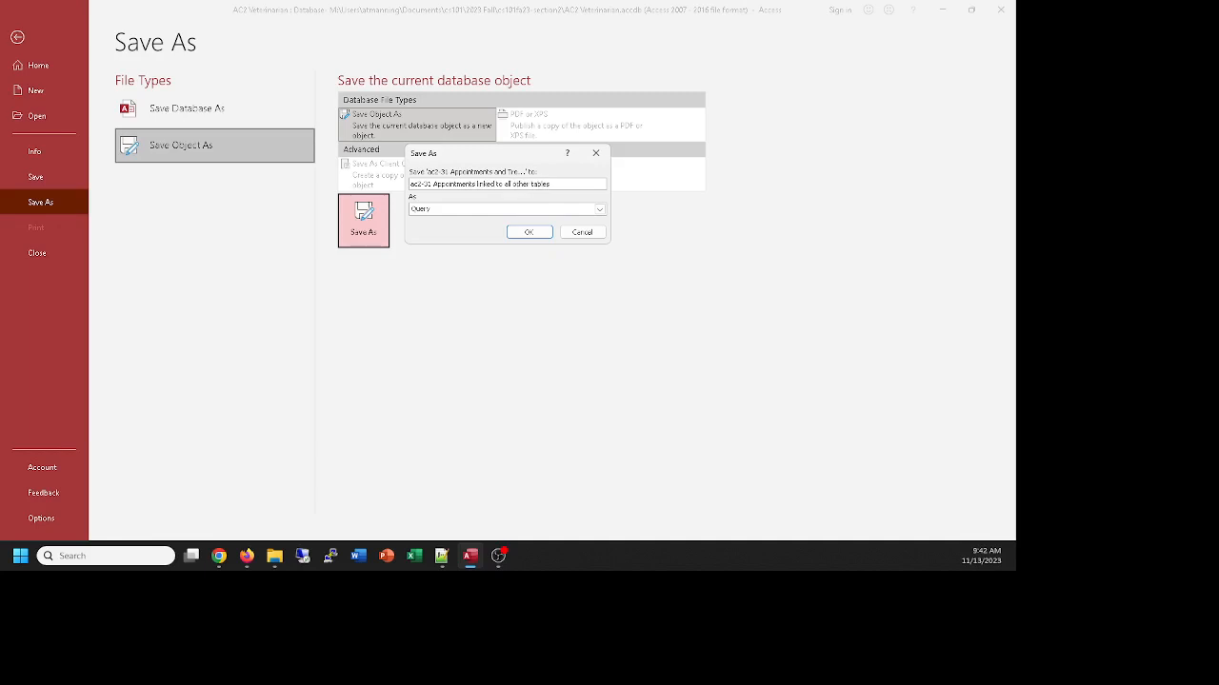
click(529, 233)
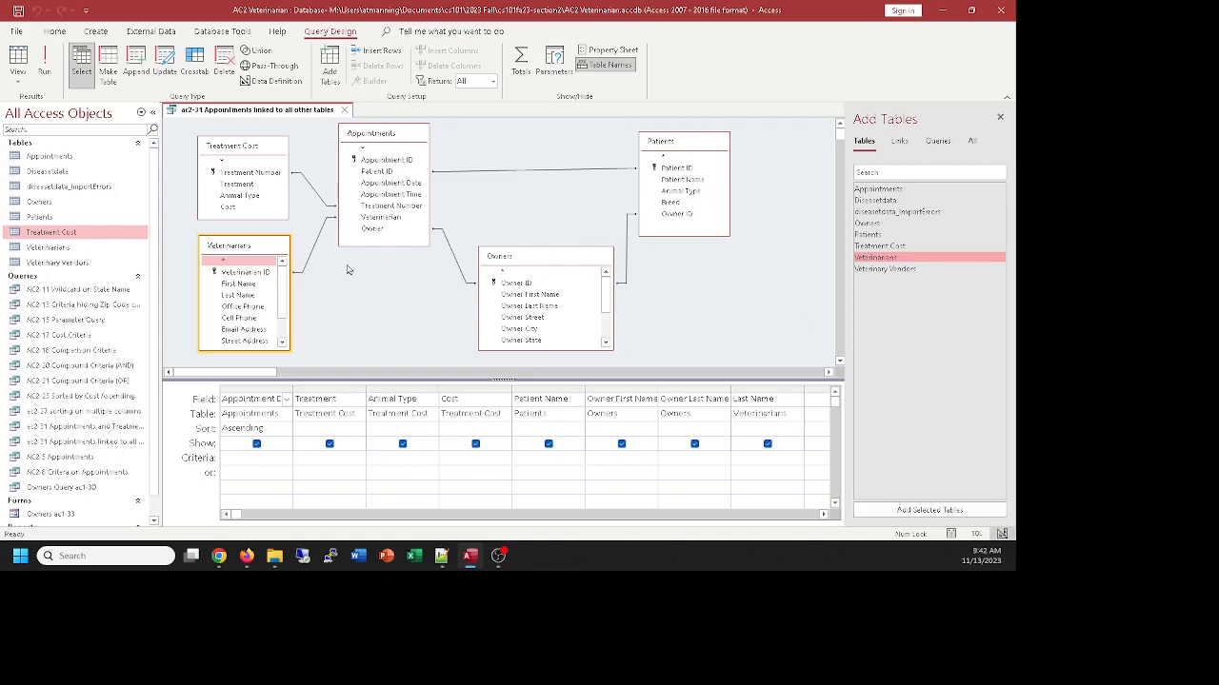
Run the query, widen the Appointment Date column slightly, and close the query with its layout changes saved
click(18, 73)
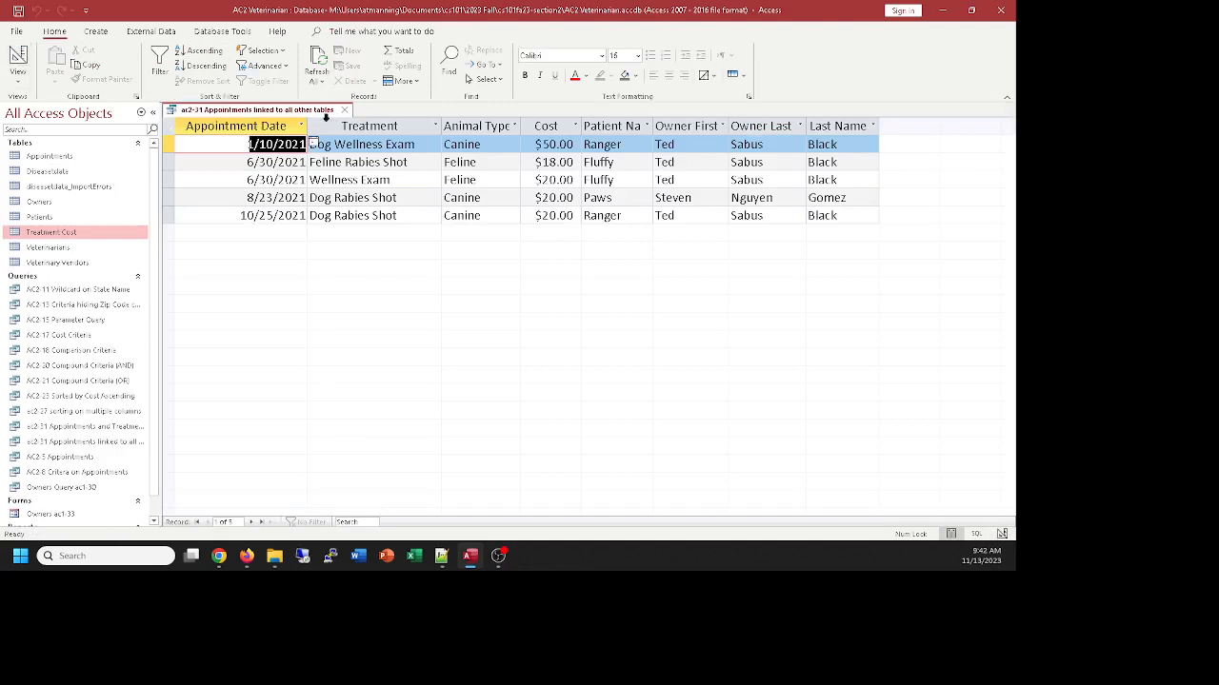
drag(309, 126, 325, 125)
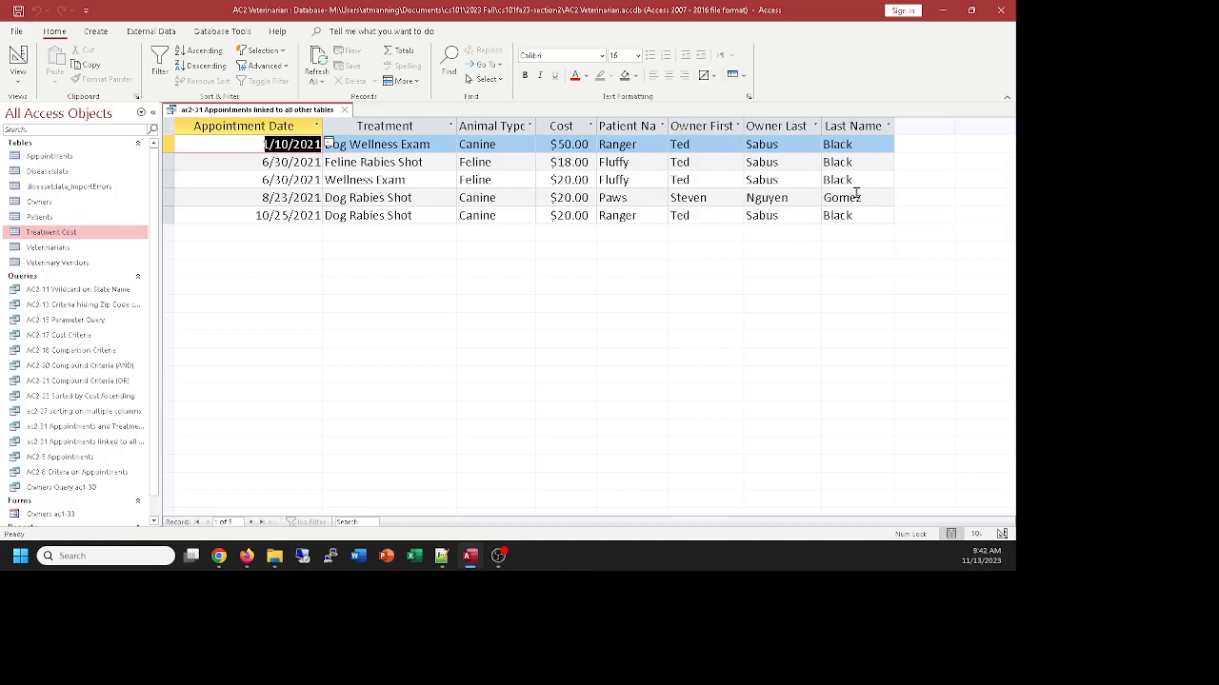
click(17, 57)
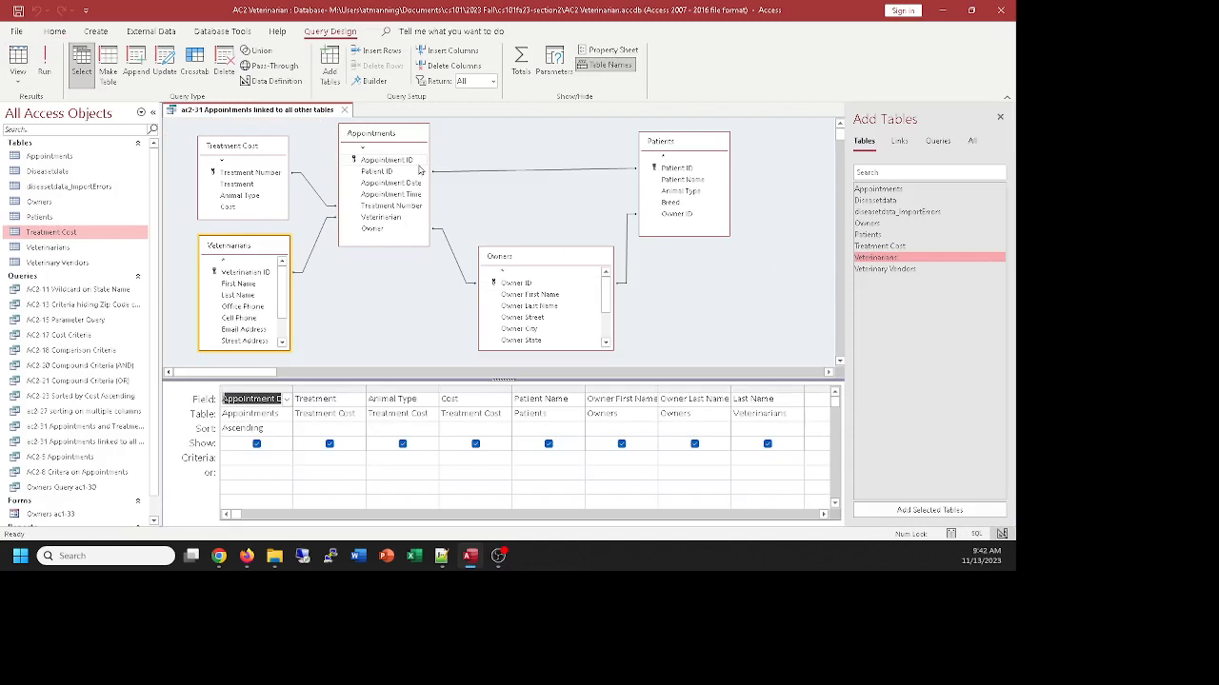
click(345, 111)
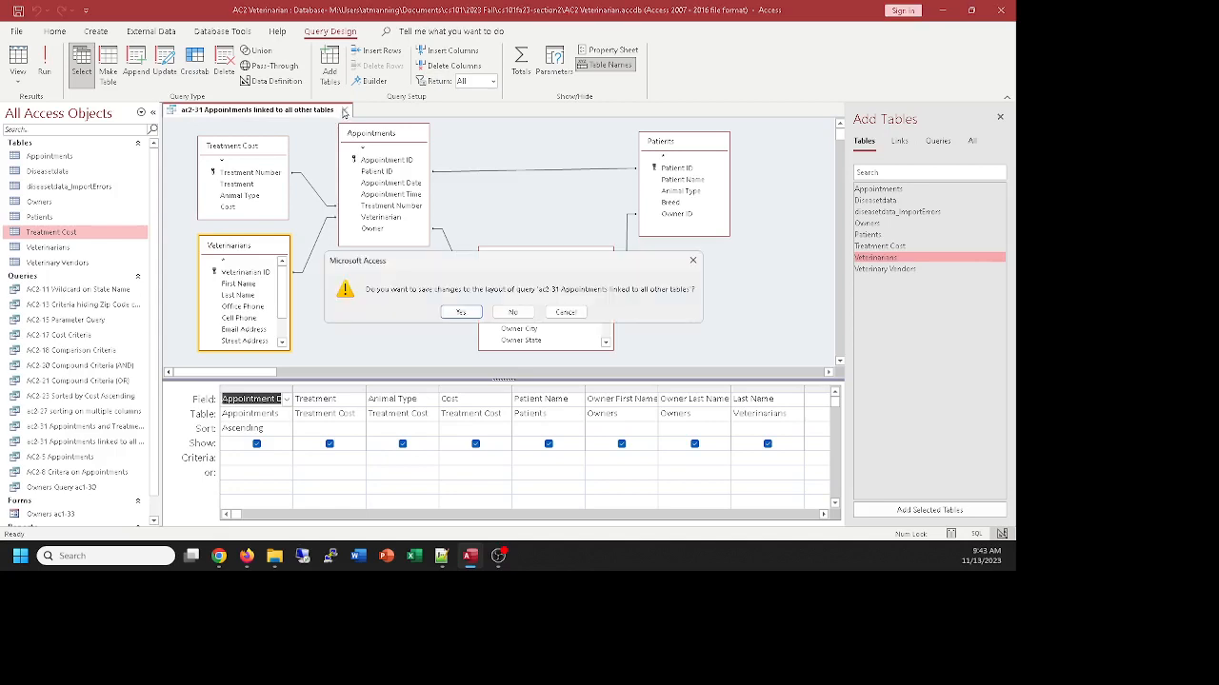
click(458, 313)
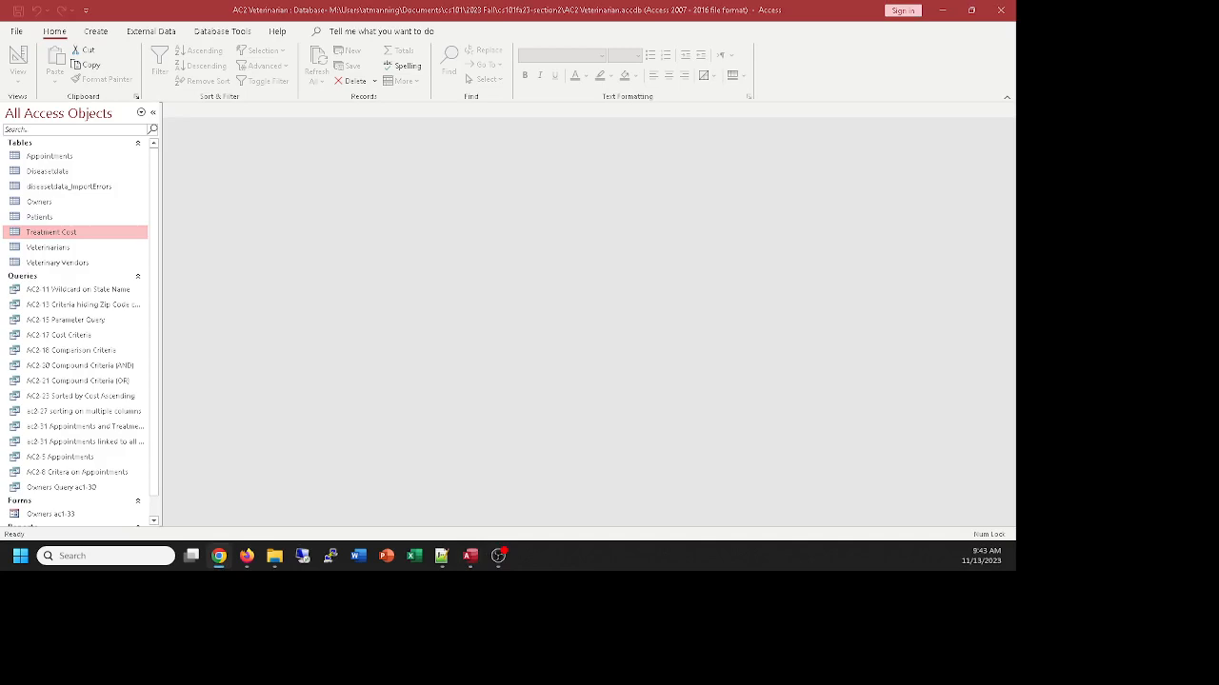
Open the ac2-31 Appointments and Treatments query and compare its results with its design, ending in the design
double_click(64, 428)
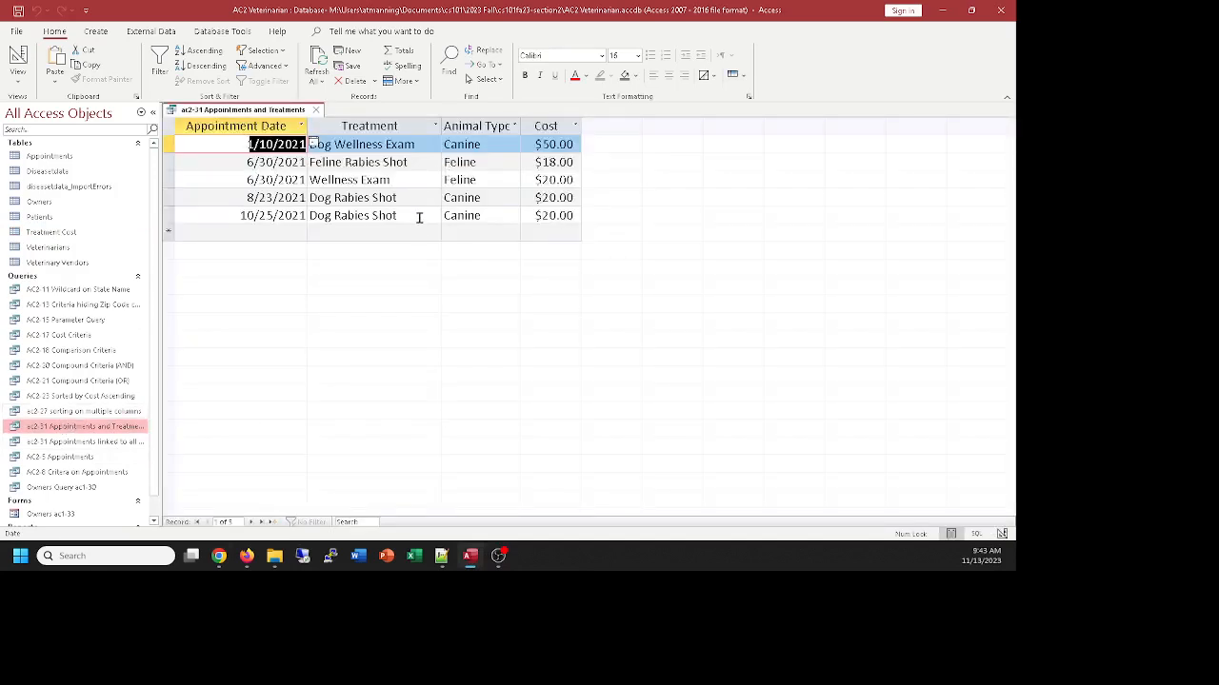
click(17, 57)
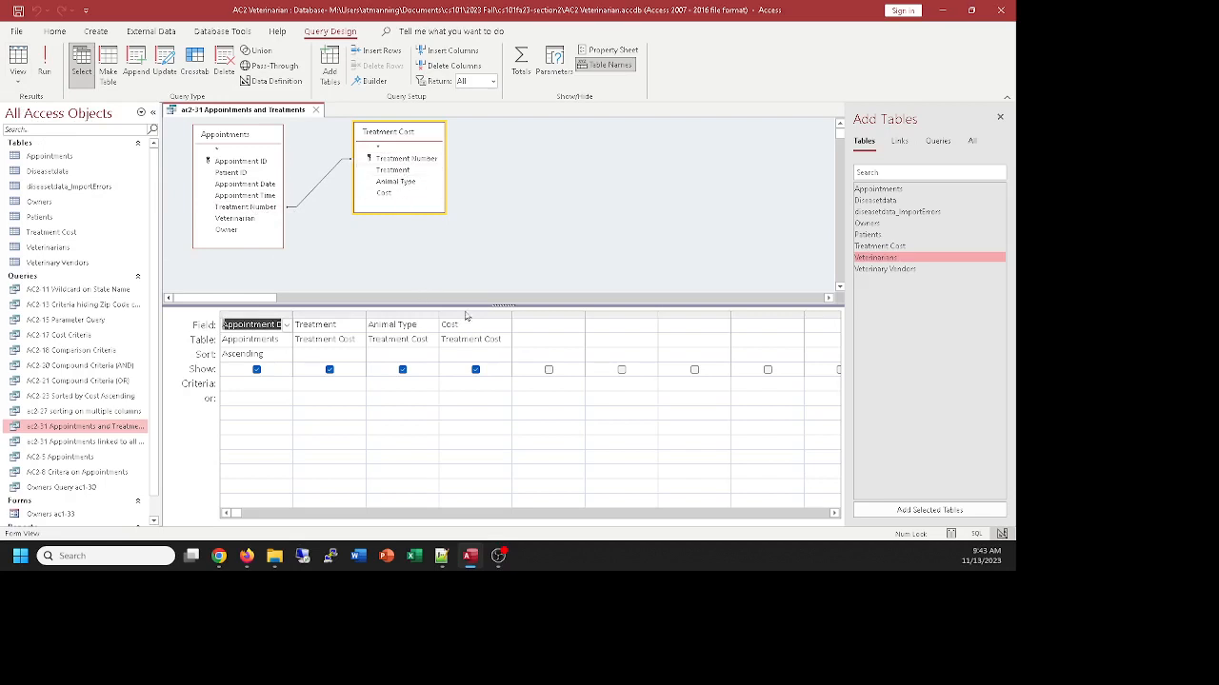
click(12, 57)
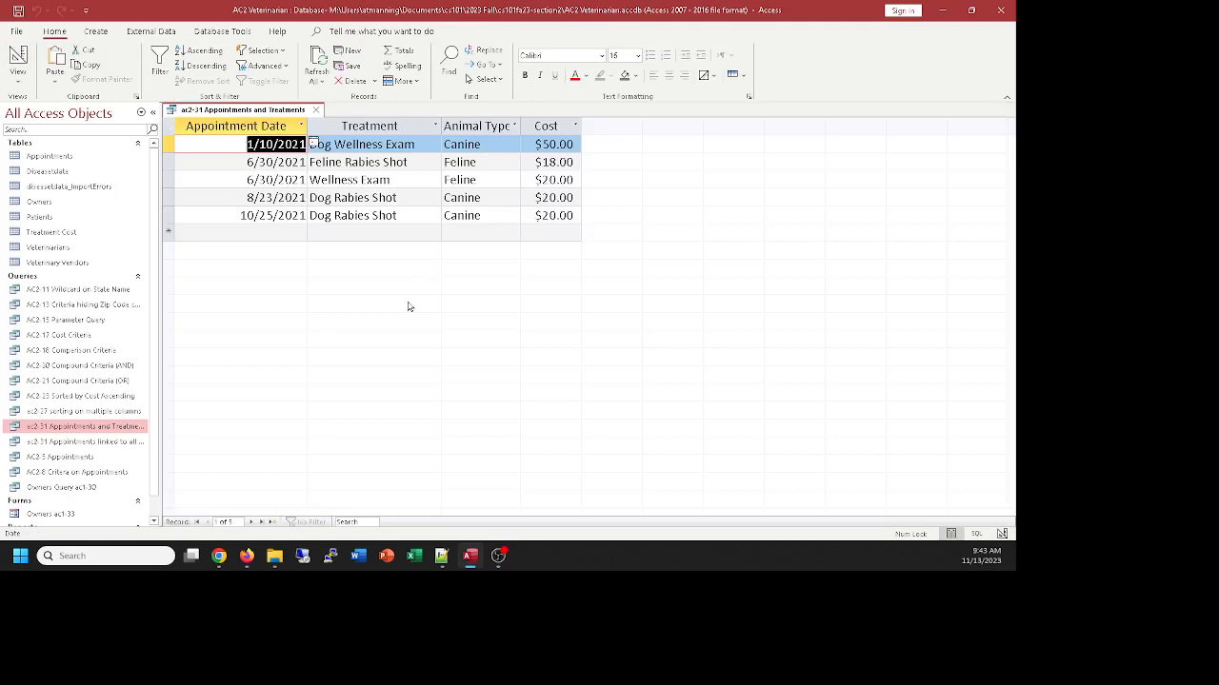
click(17, 59)
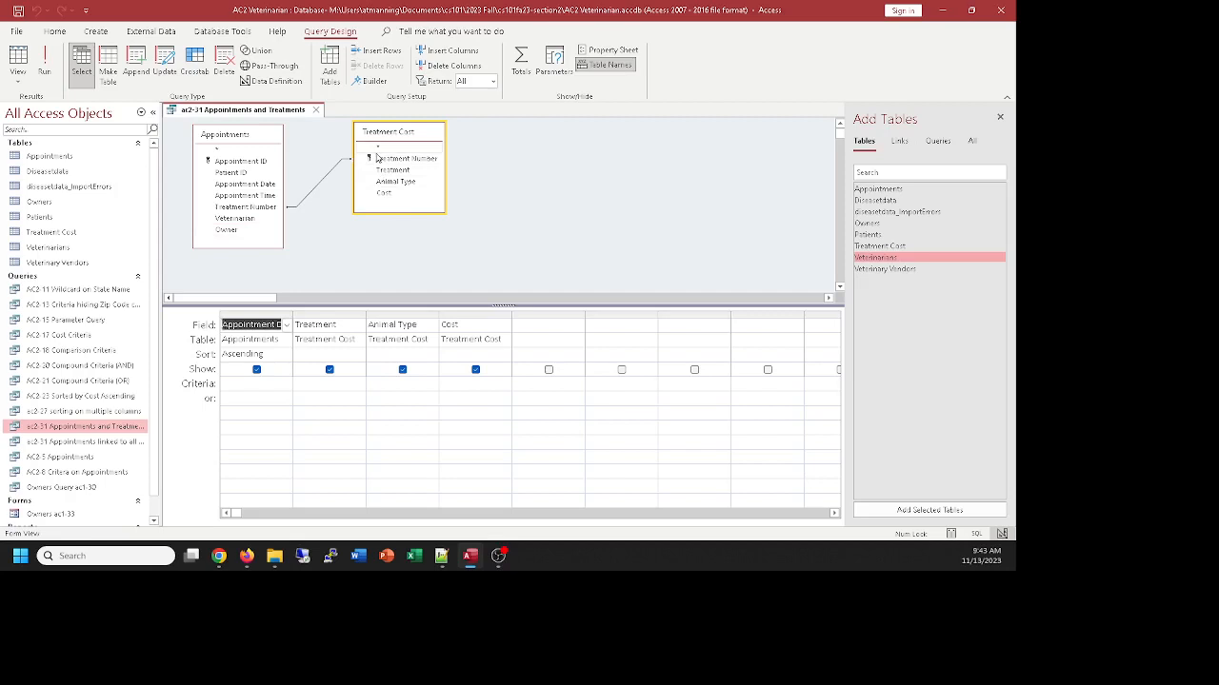
Set the join to include all Treatment Cost records and only the Appointments records with equal joined fields, and run the query
click(318, 191)
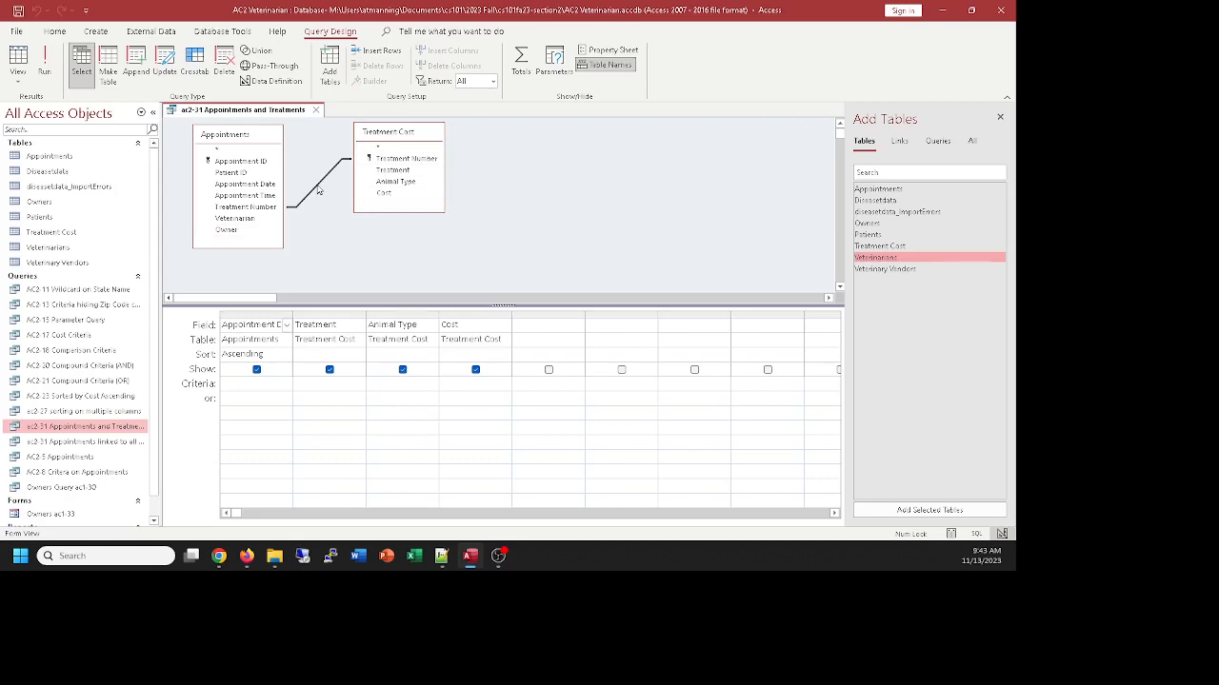
double_click(318, 190)
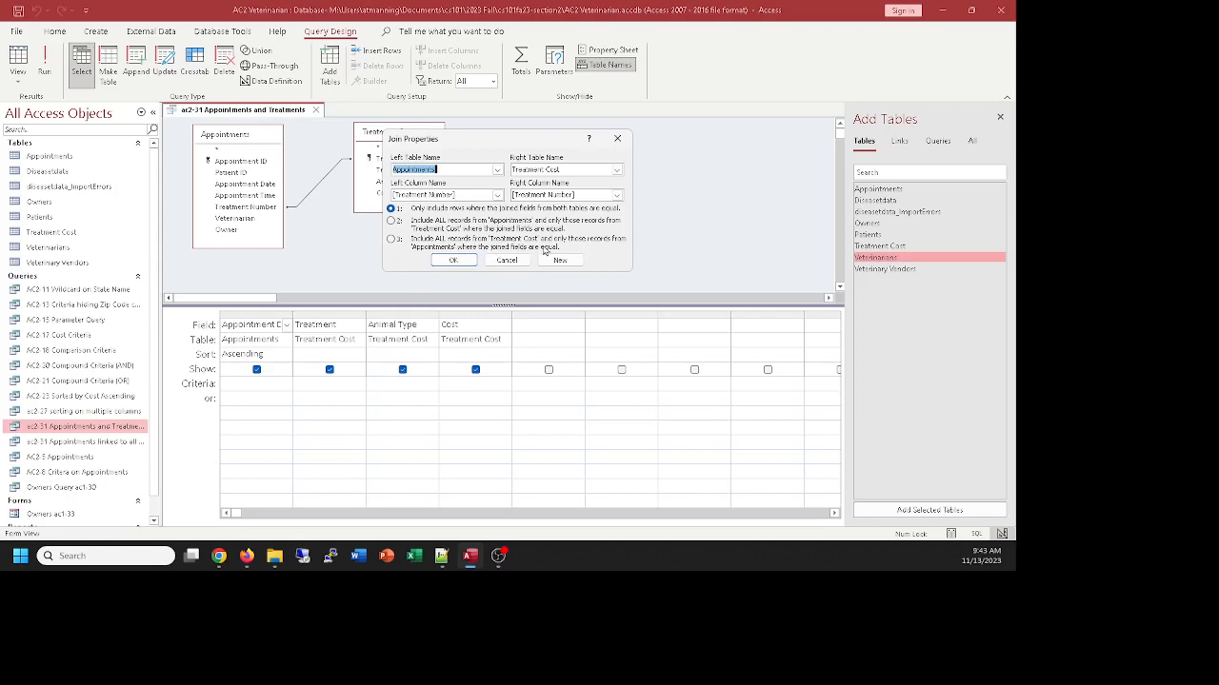
click(394, 241)
click(455, 260)
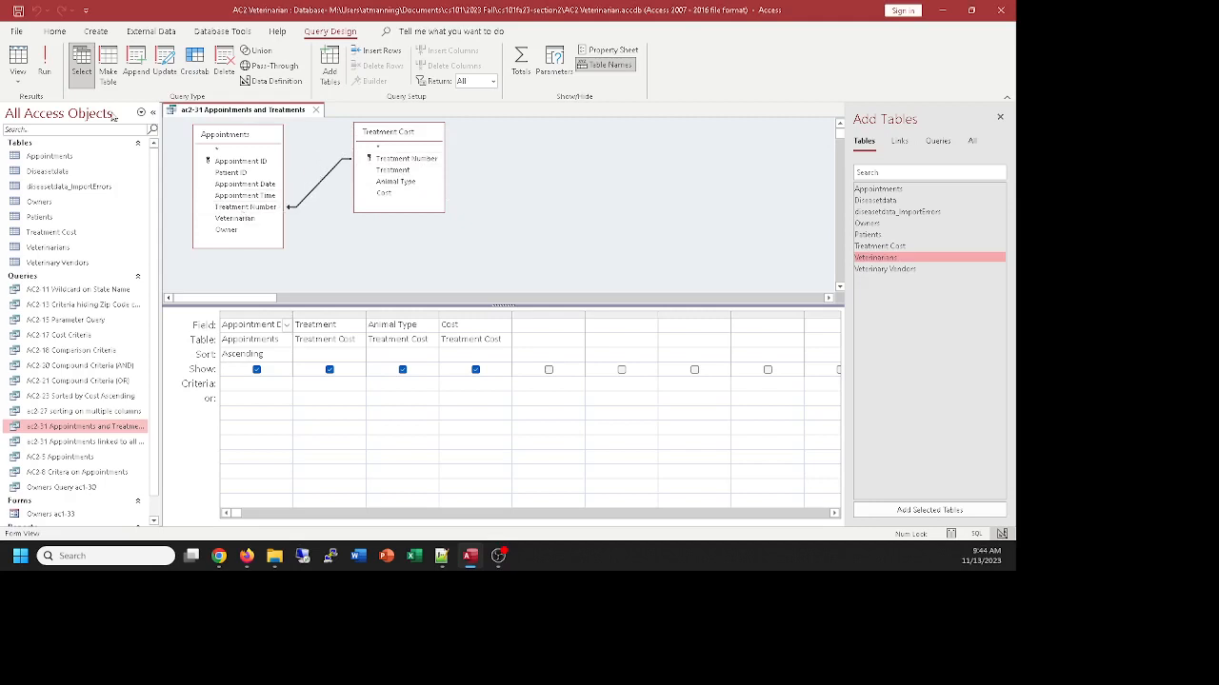
click(18, 57)
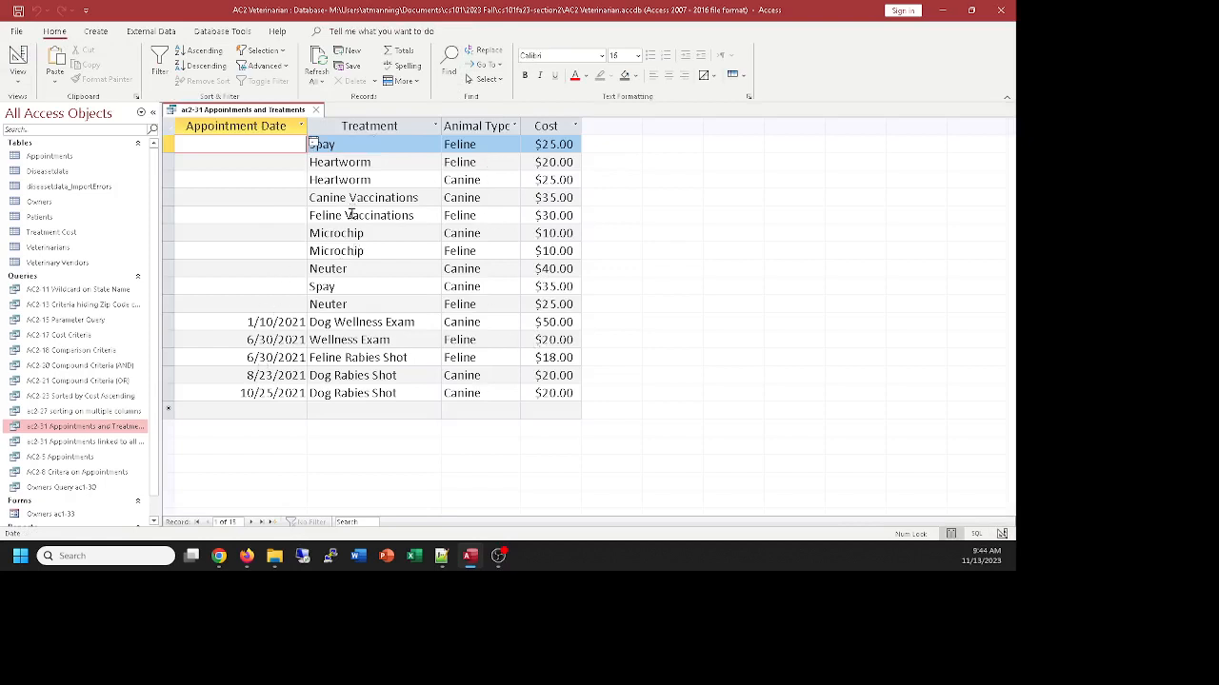
Sort Animal Type and Cost in ascending order in the query design, run the query, and return to the design
click(18, 57)
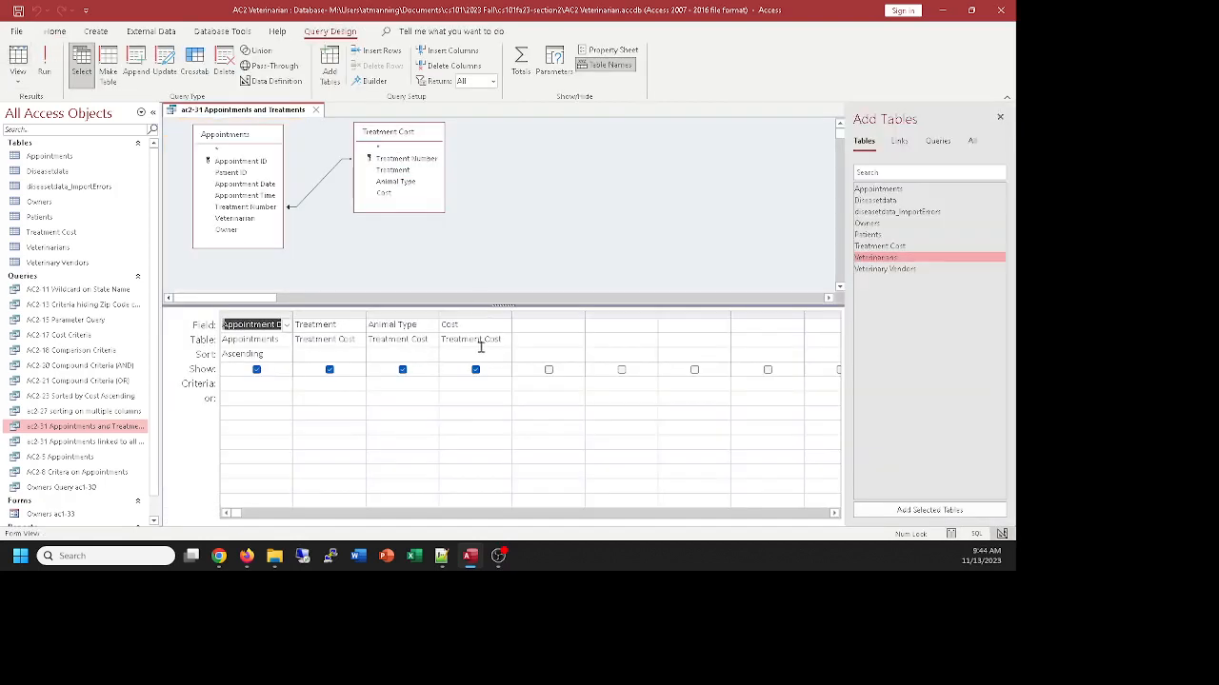
double_click(431, 354)
double_click(475, 354)
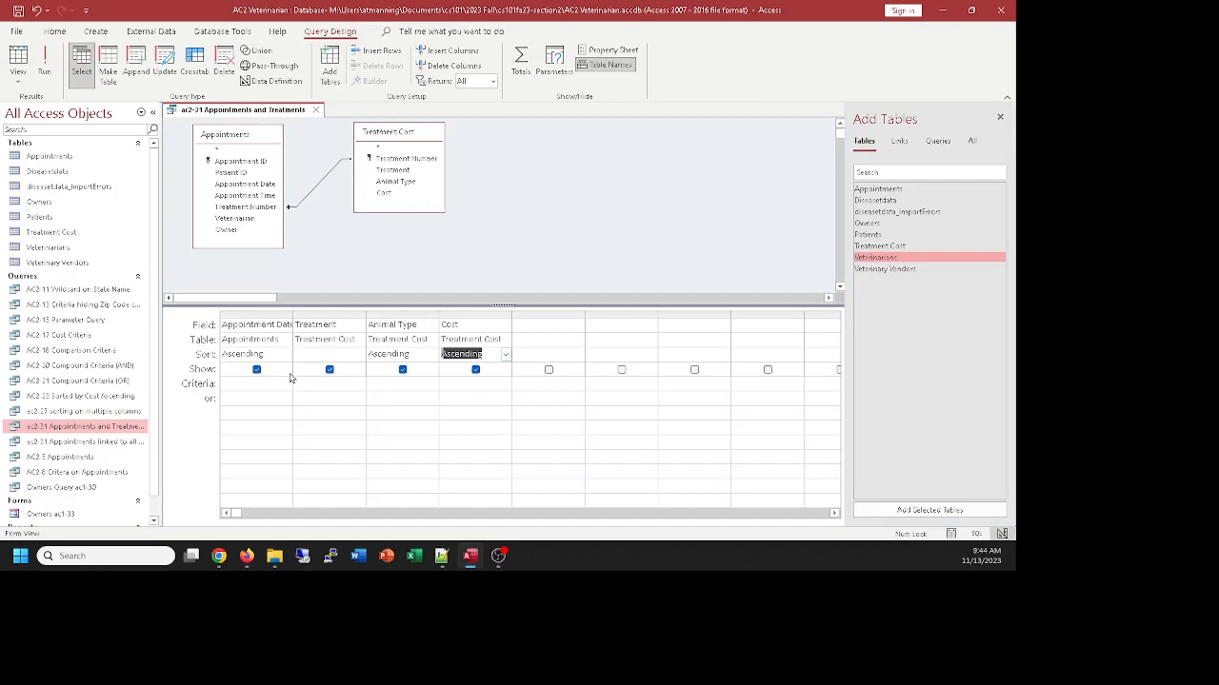
click(17, 57)
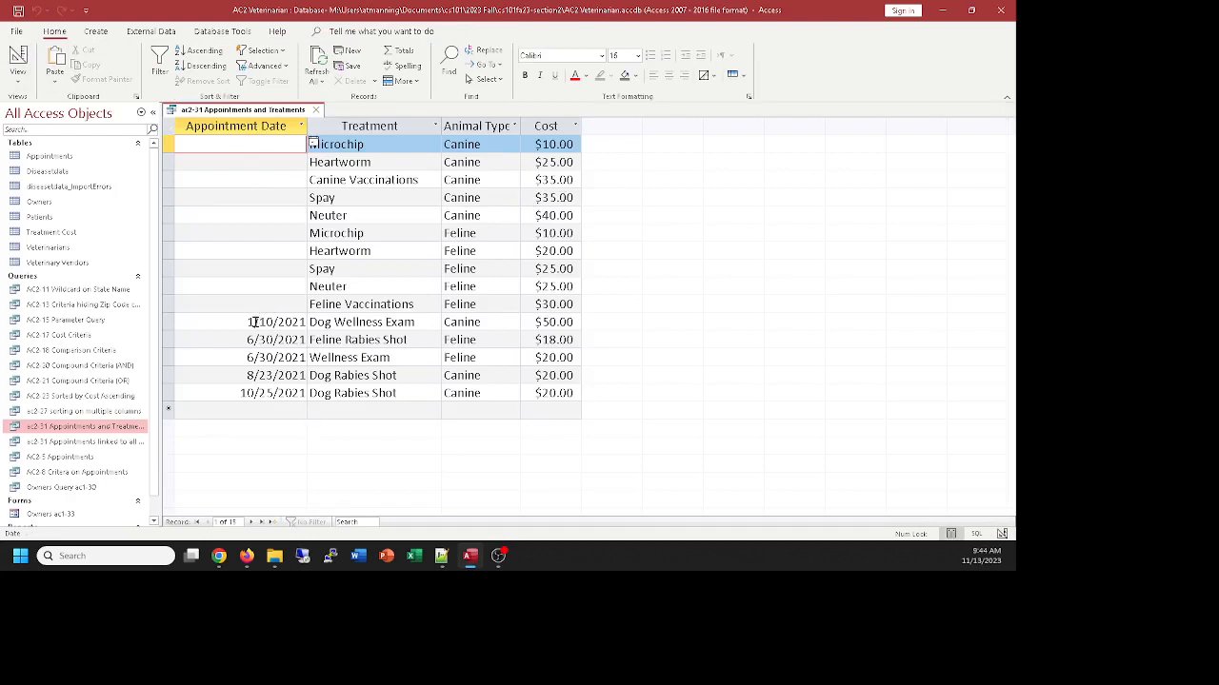
click(18, 59)
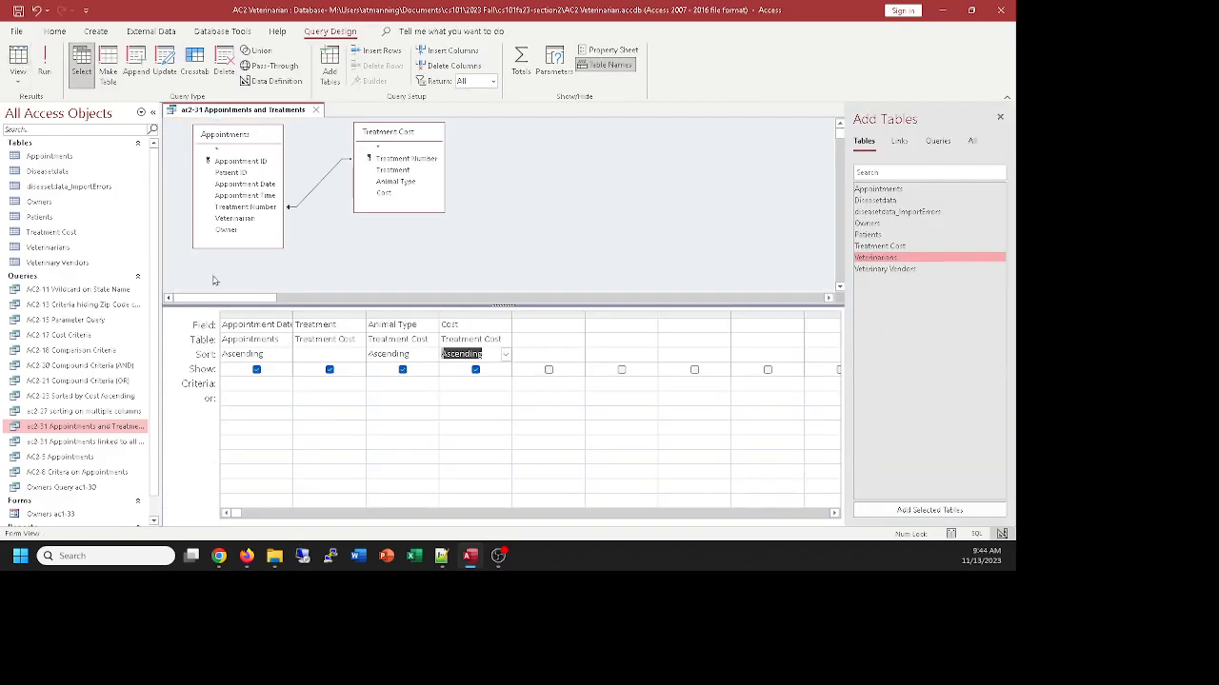
Check the join properties and save the query as a new query named "ac2-33 appointments and treatments special join"
double_click(319, 187)
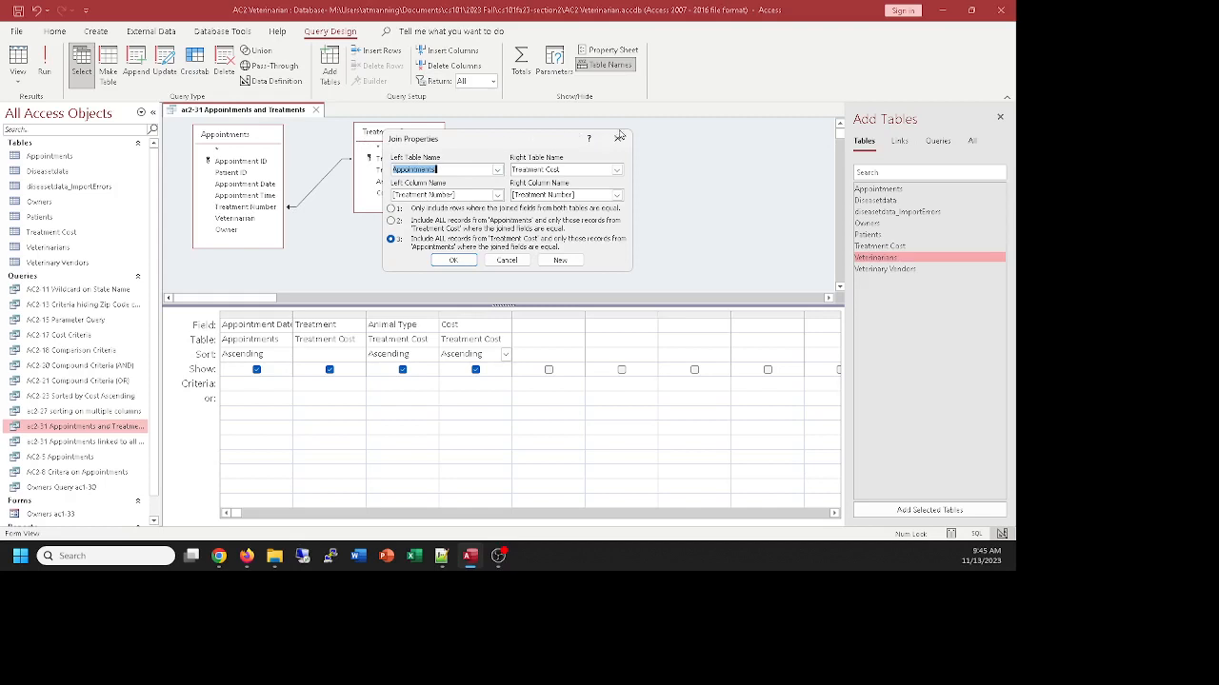
click(616, 138)
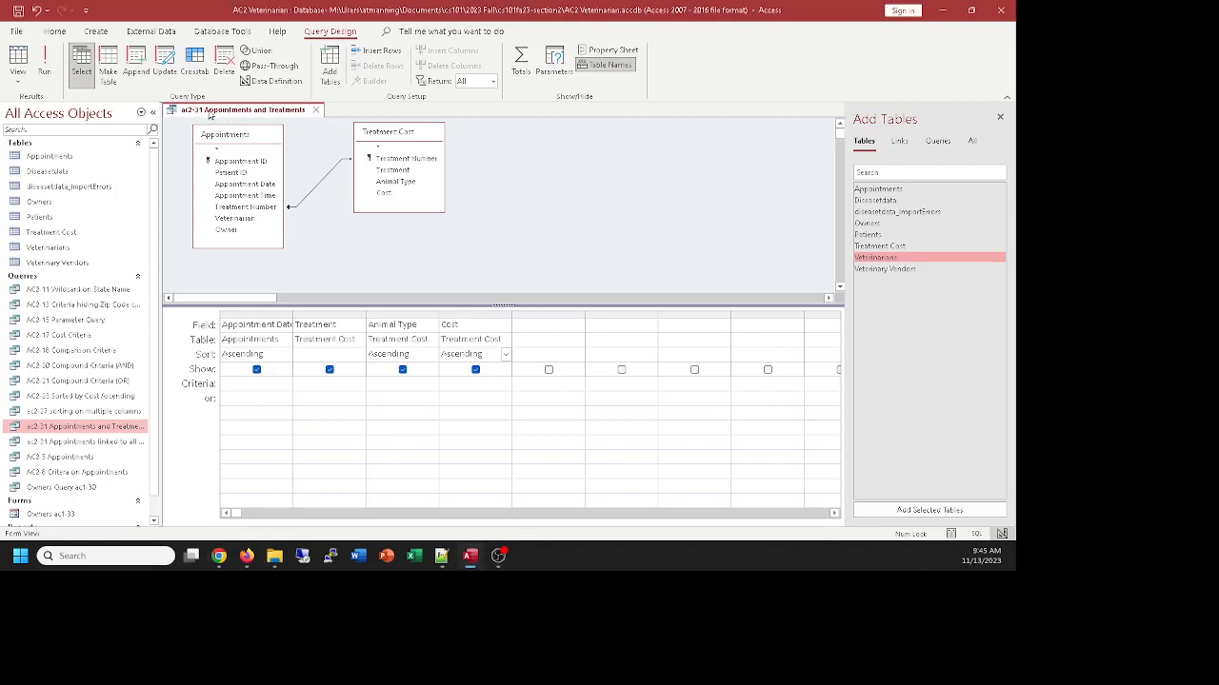
click(17, 32)
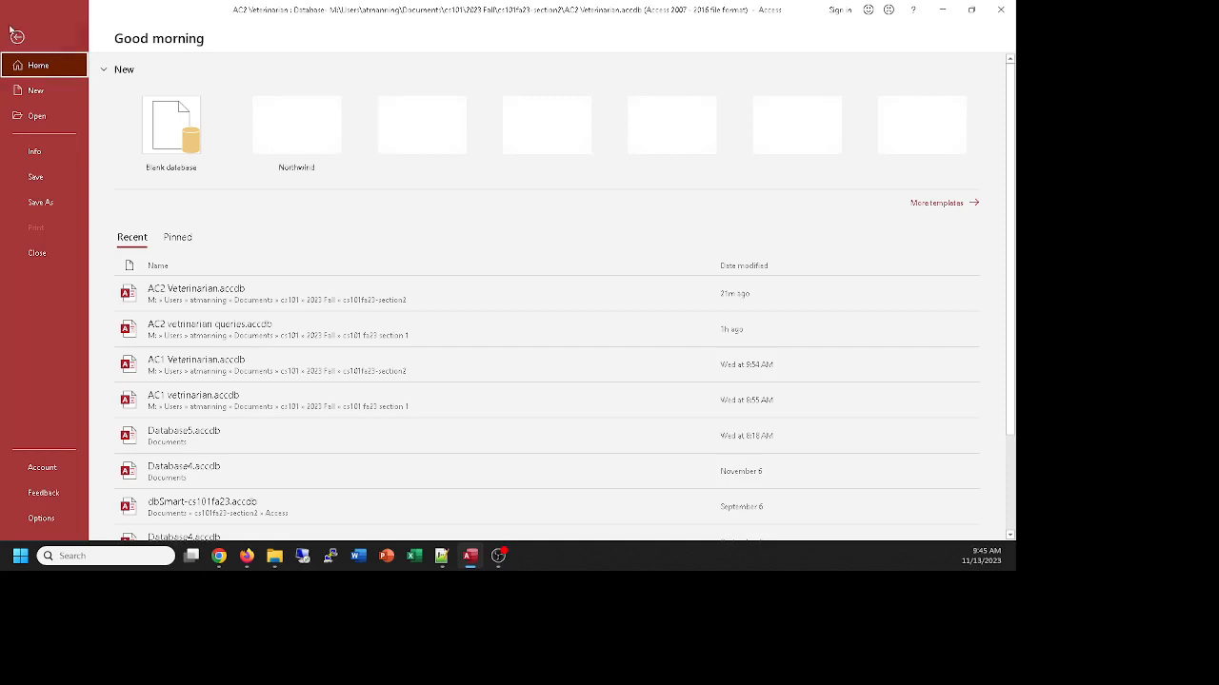
click(28, 203)
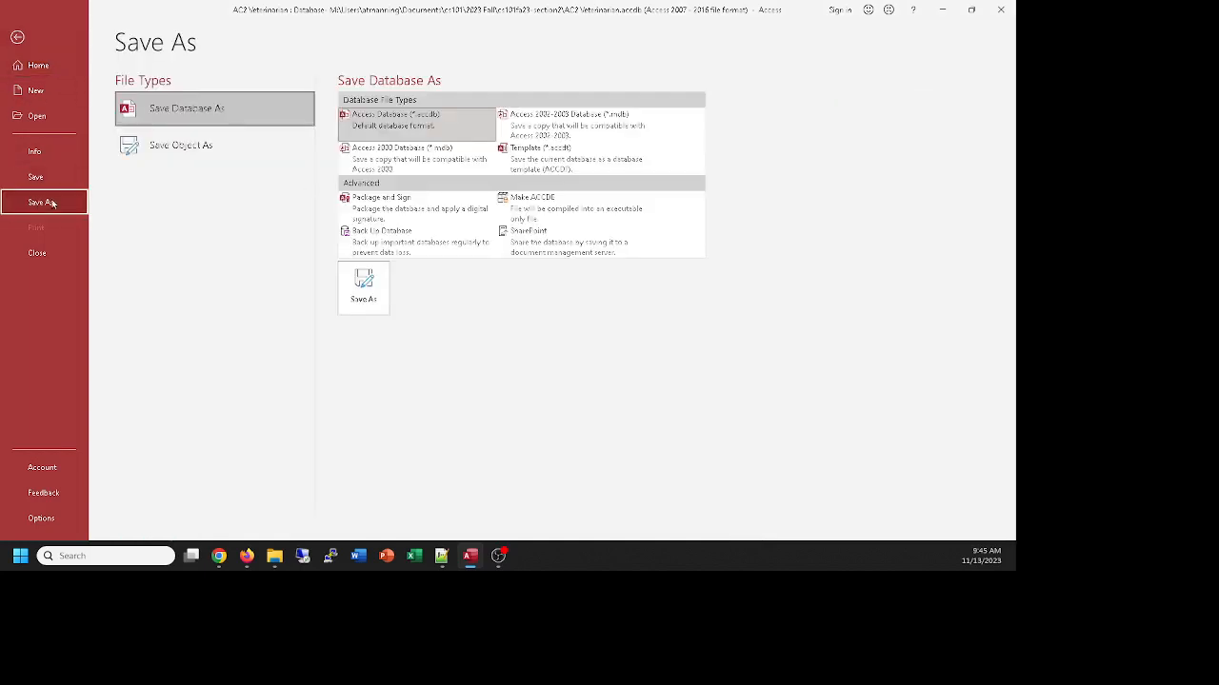
click(147, 146)
click(373, 218)
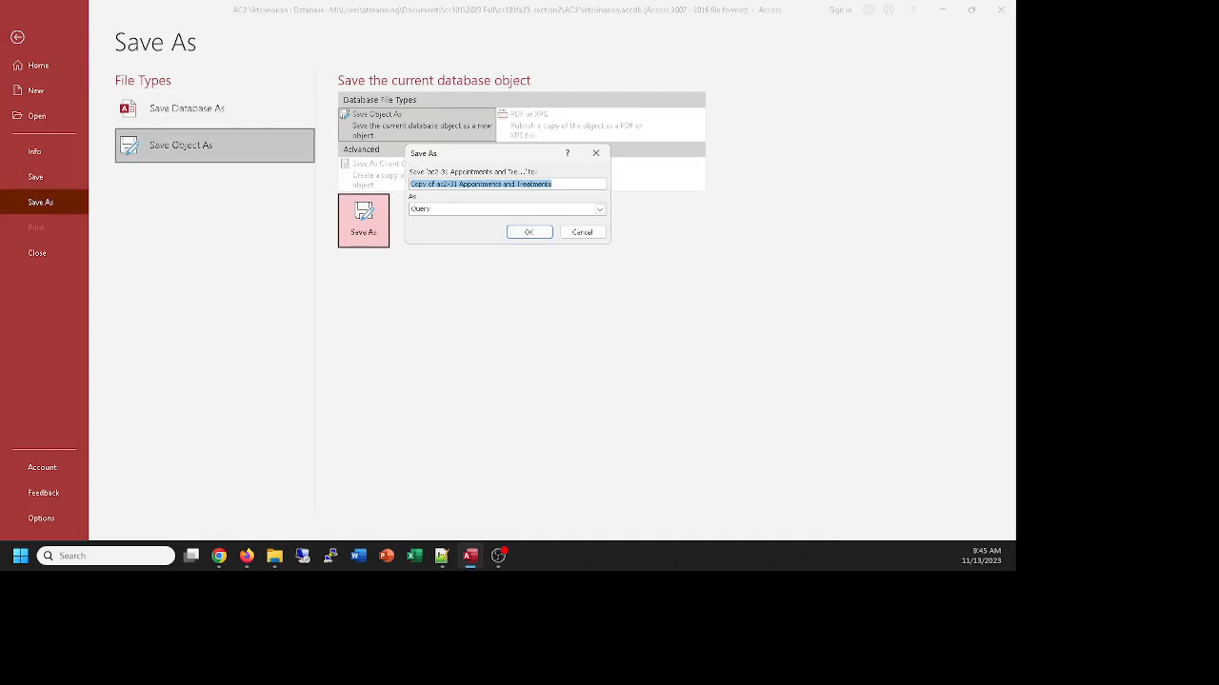
text(ac2-33 appoint)
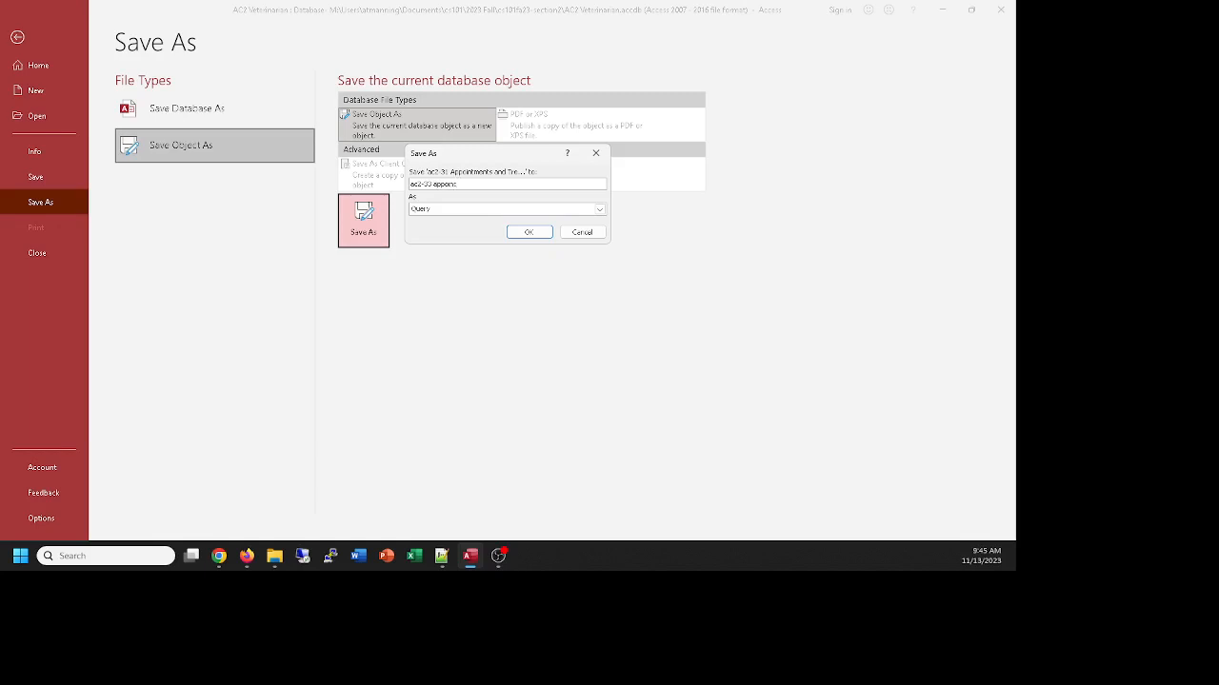
text(and treatments special join)
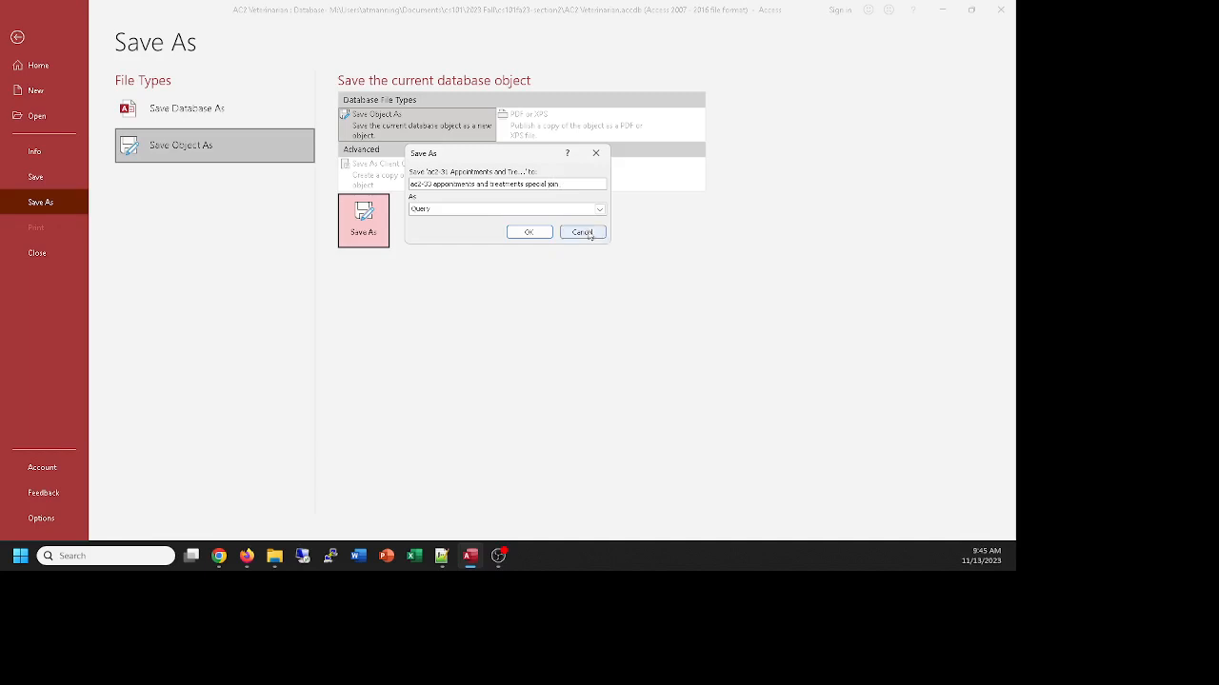
click(548, 233)
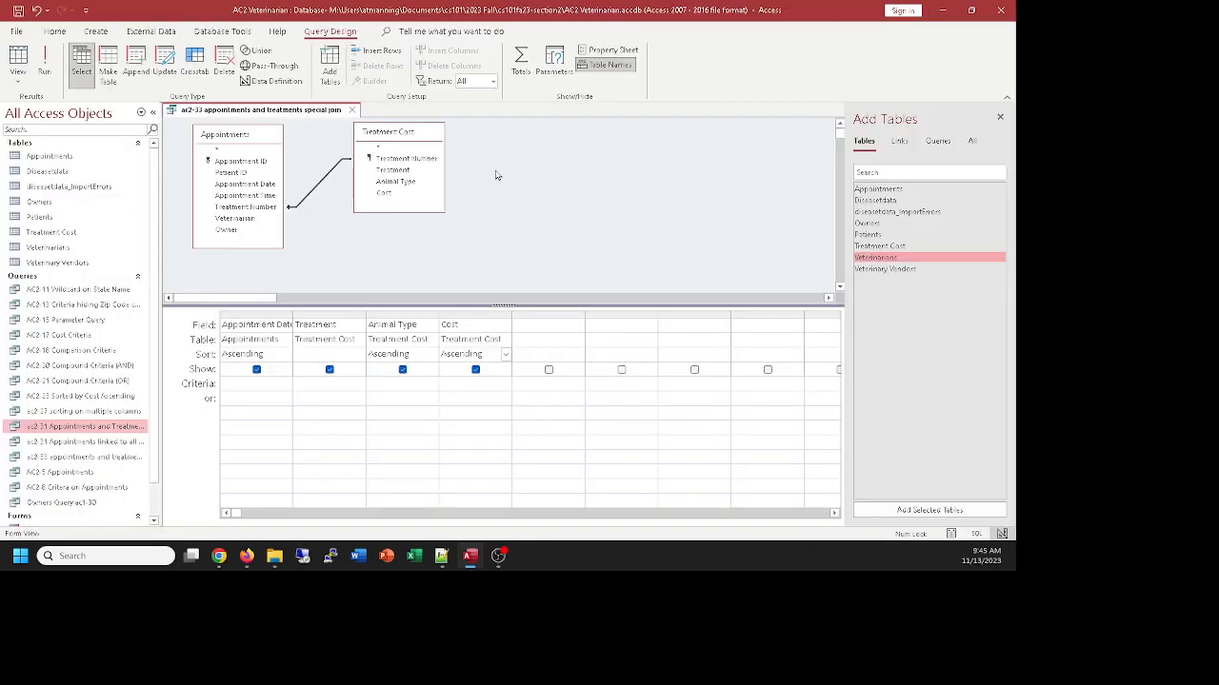
Review the join properties between Appointments and Treatment Cost in the new query, and close the query
double_click(324, 183)
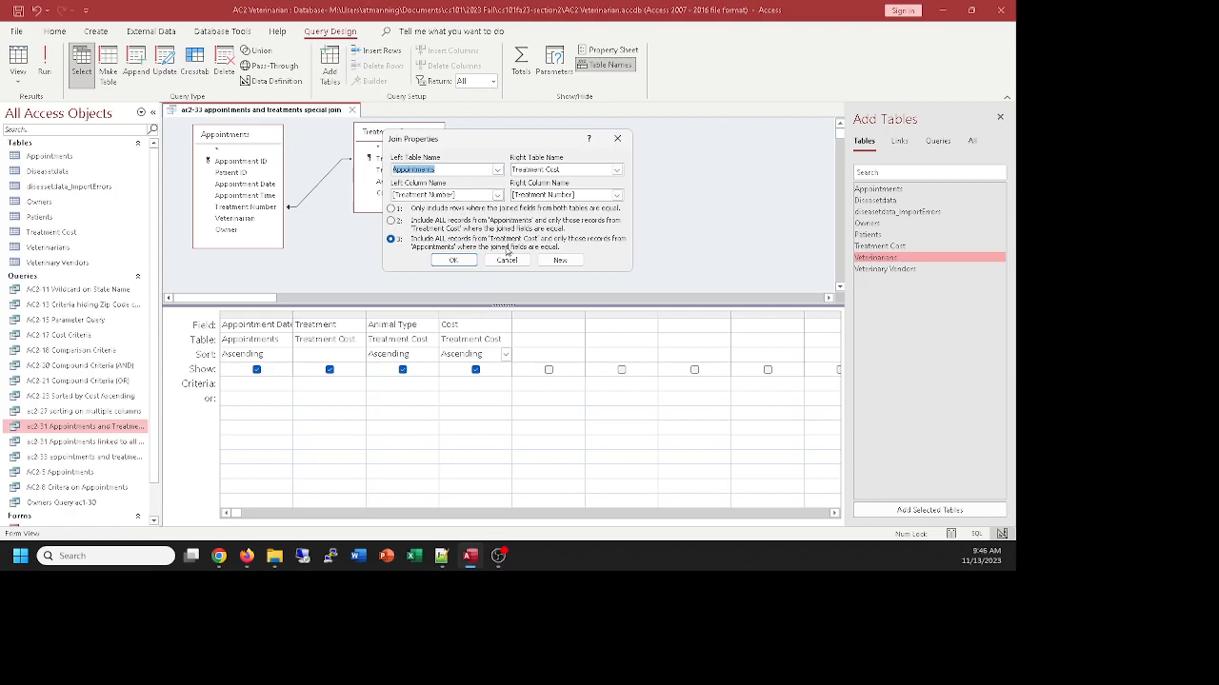
click(618, 140)
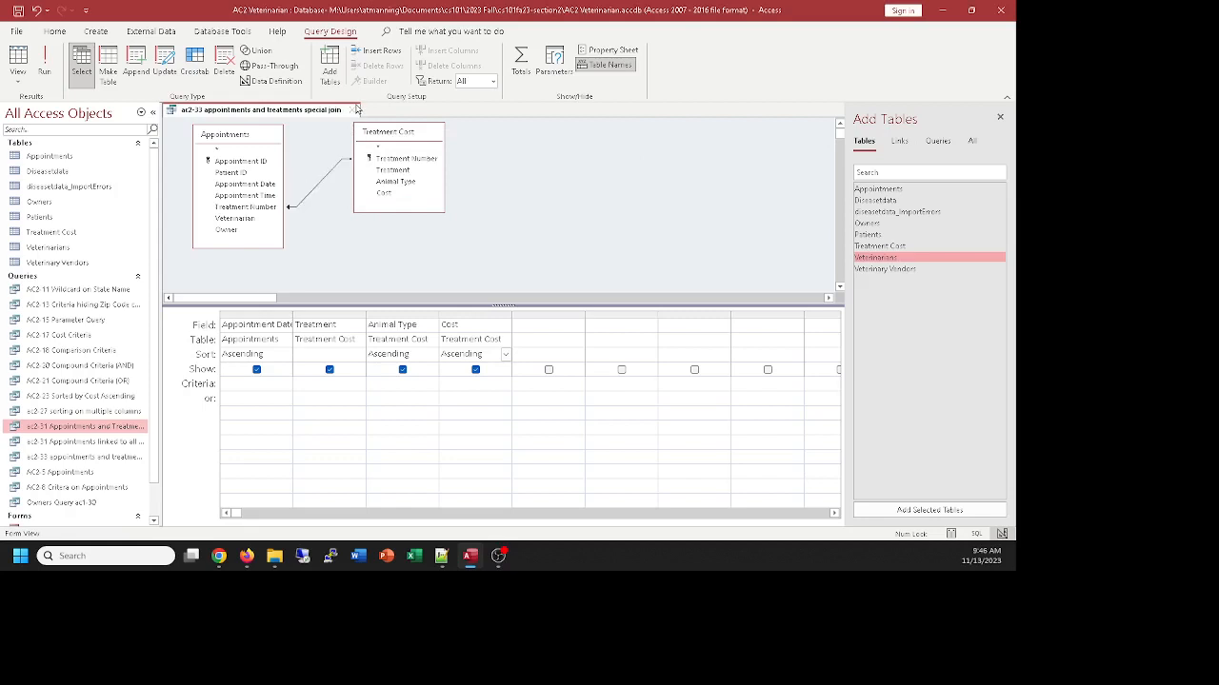
click(357, 109)
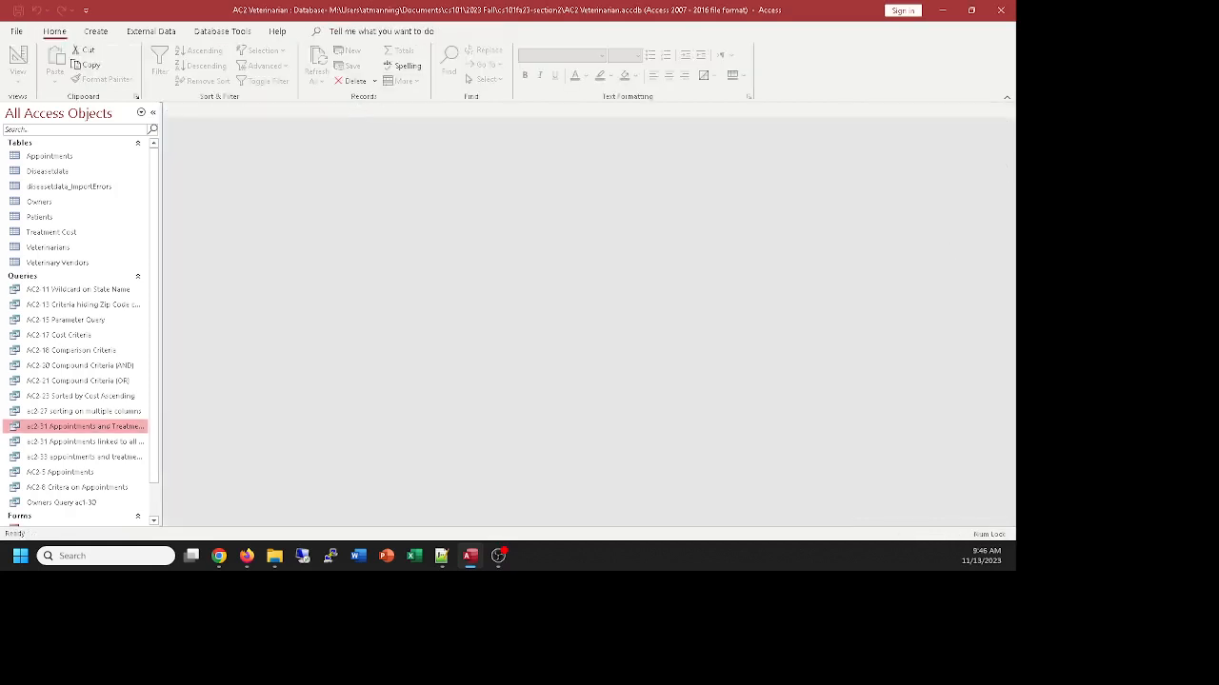
Open the ac2-31 Appointments and Treatments query to view its results, and close it
click(219, 556)
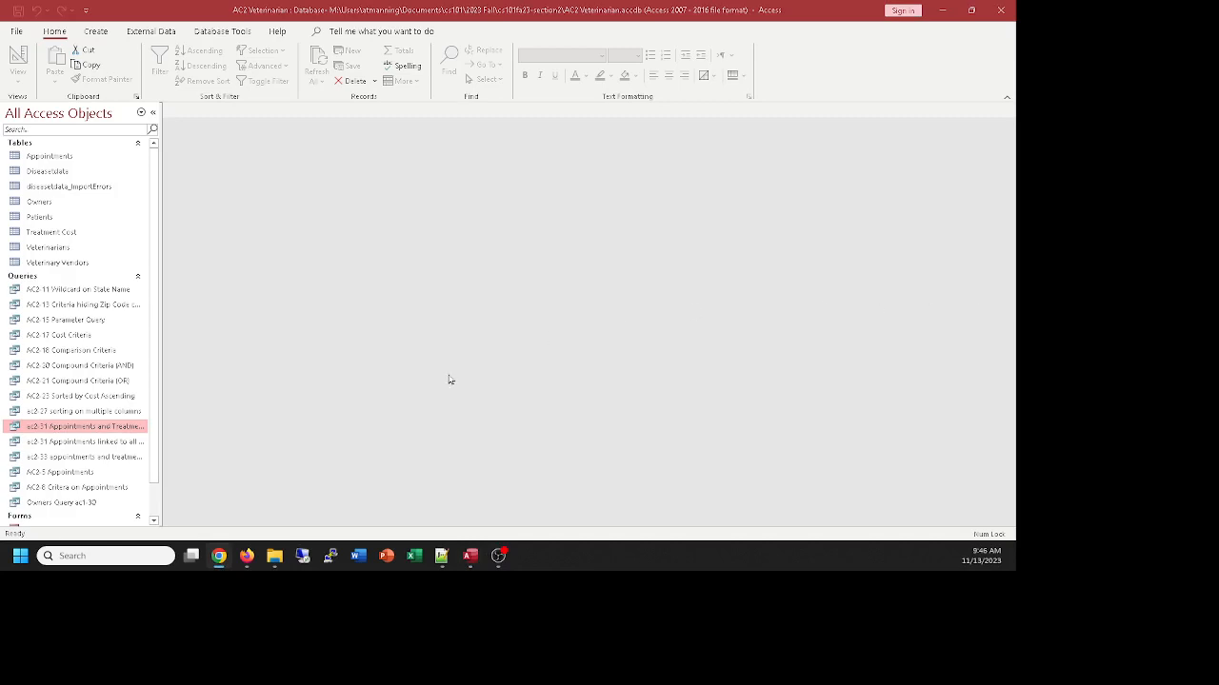
double_click(87, 429)
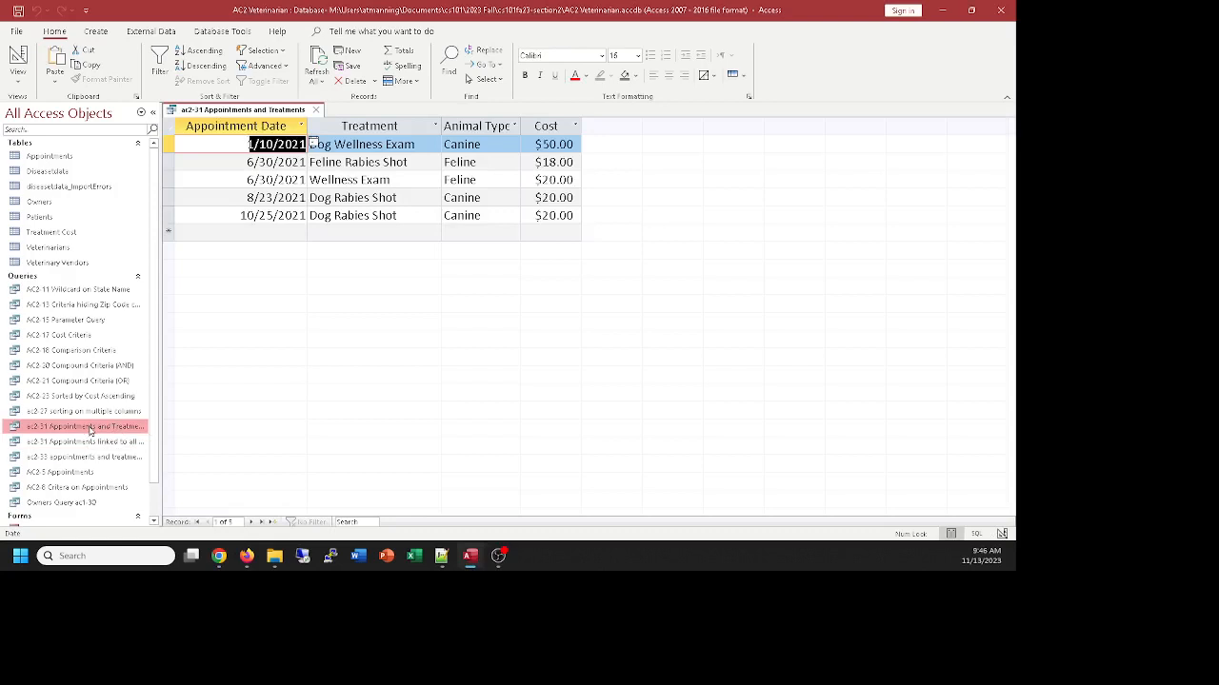
click(316, 110)
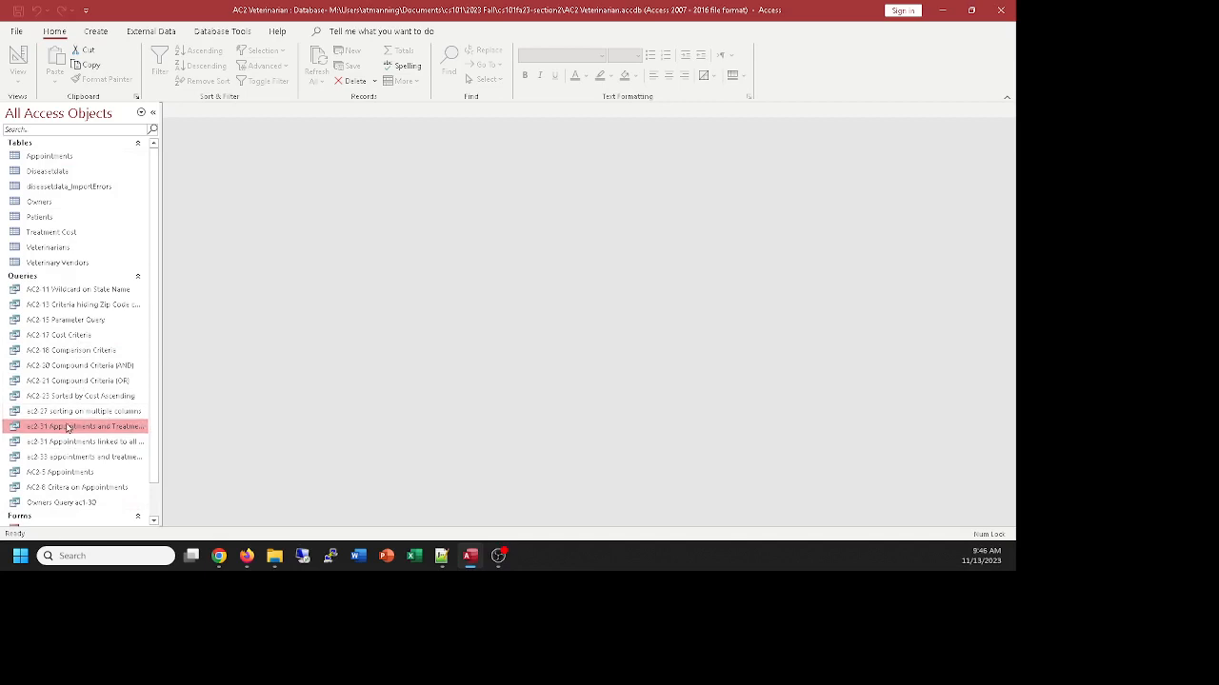
Create a basic report from the ac2-31 Appointments and Treatments query and make the Cost total box taller
click(95, 32)
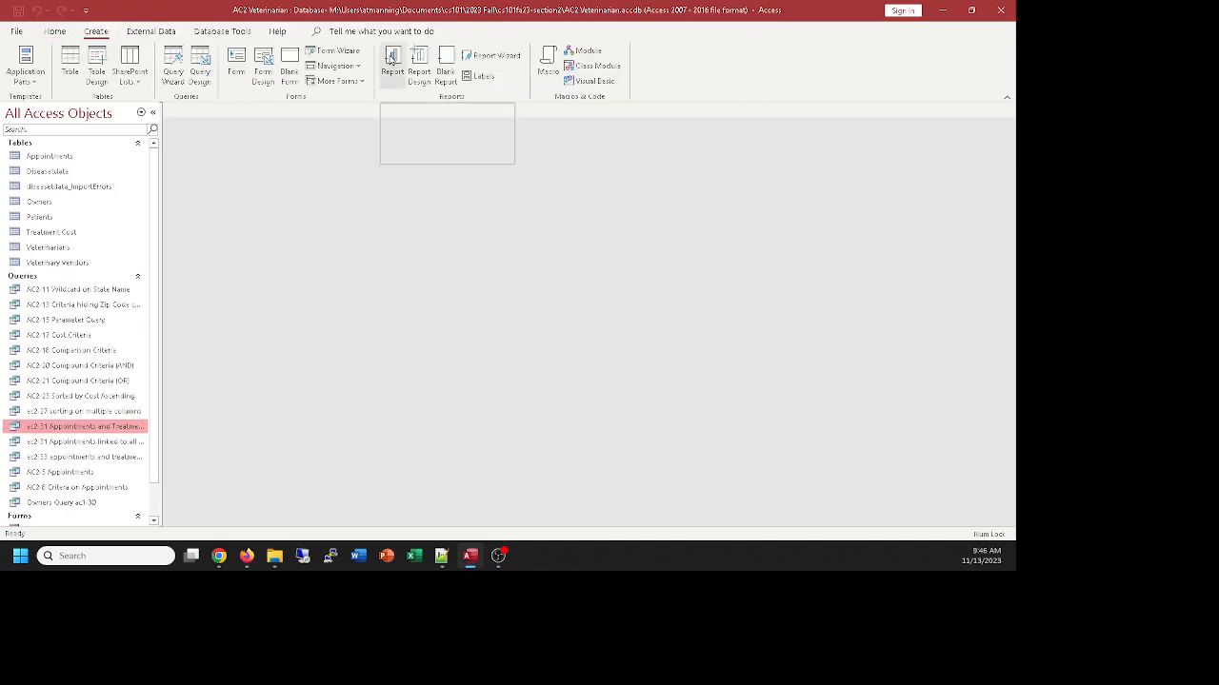
click(391, 59)
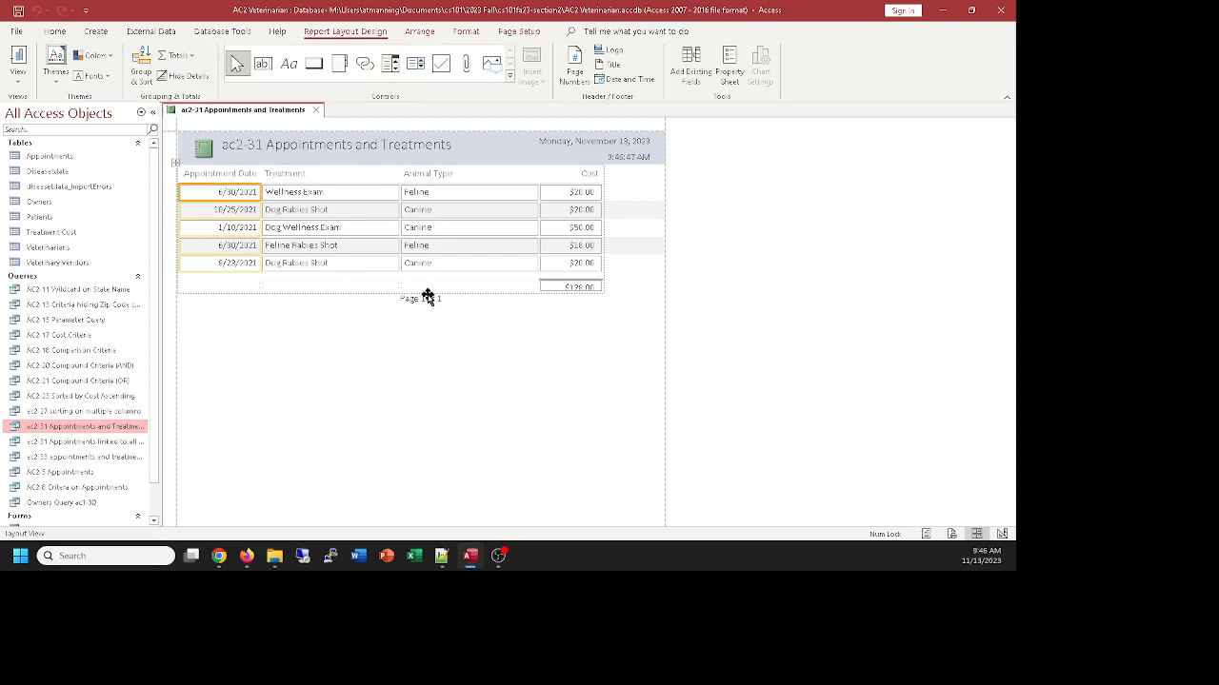
click(570, 288)
drag(572, 291, 578, 303)
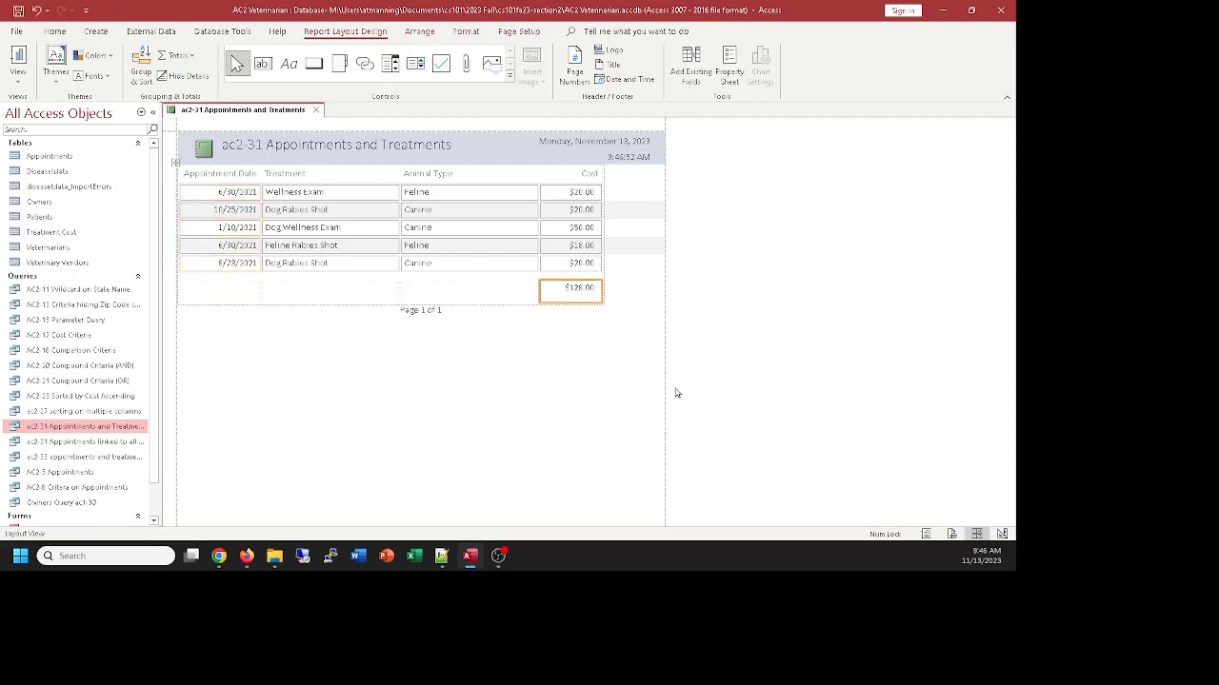
Show the report in Report View, and close it, saving it as "ac2-31 Appointments and Treatments"
click(18, 59)
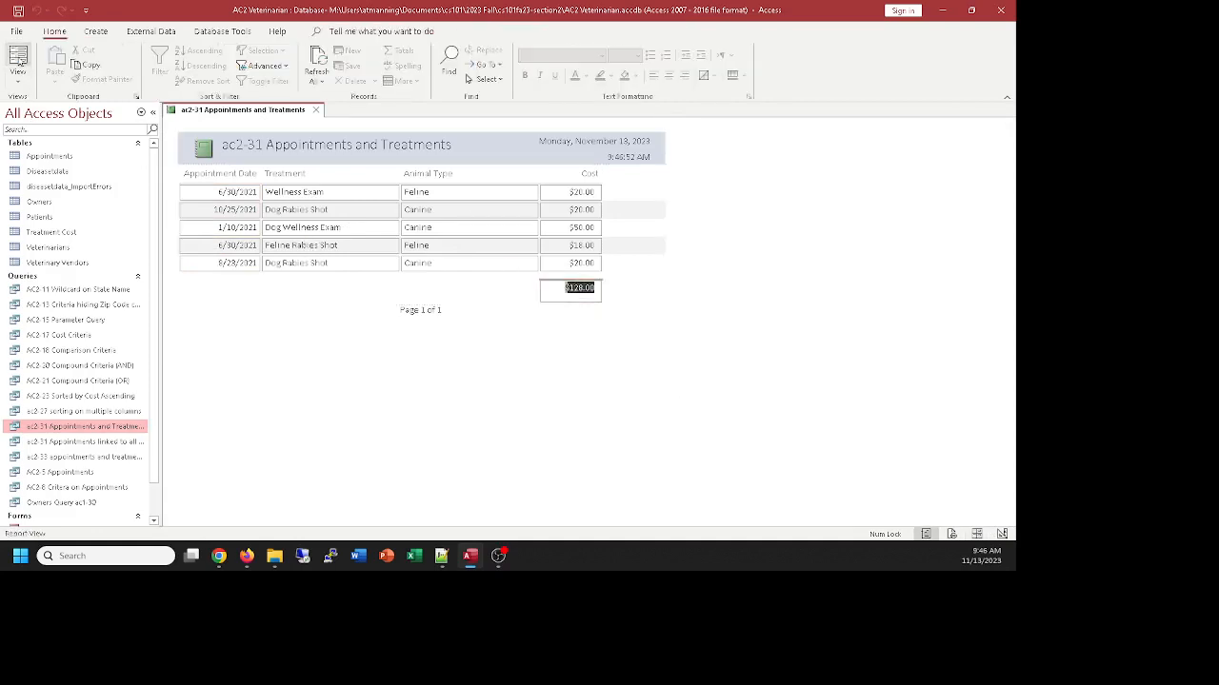
click(18, 74)
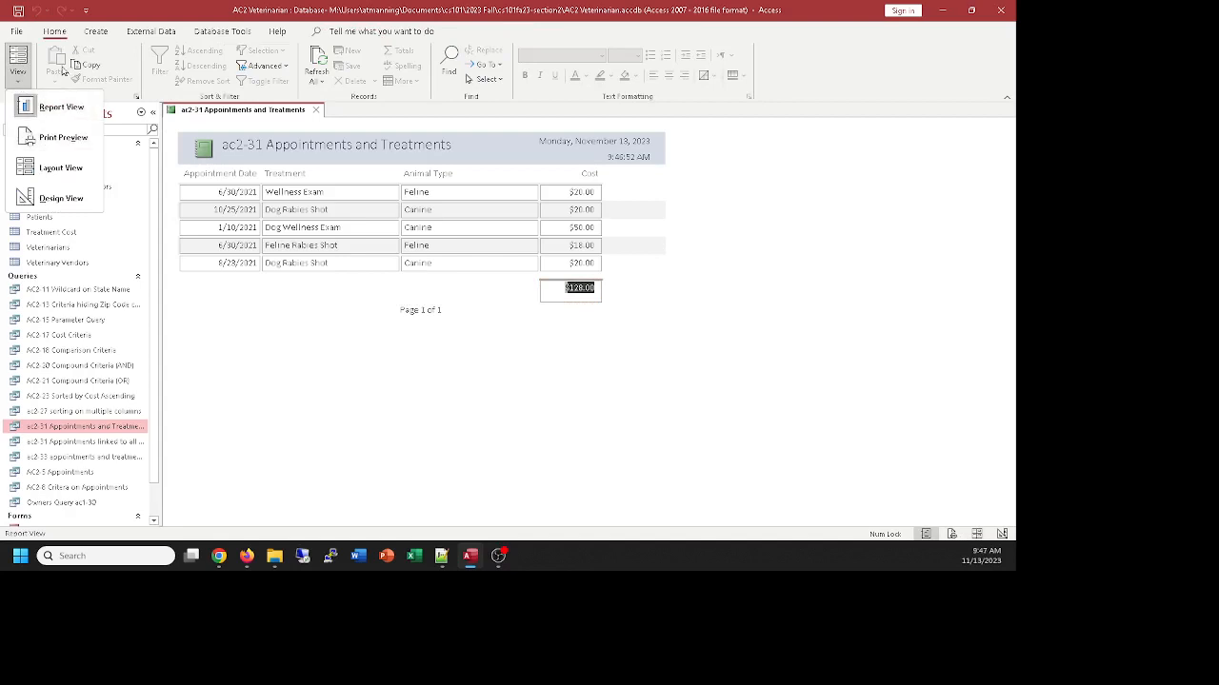
click(617, 361)
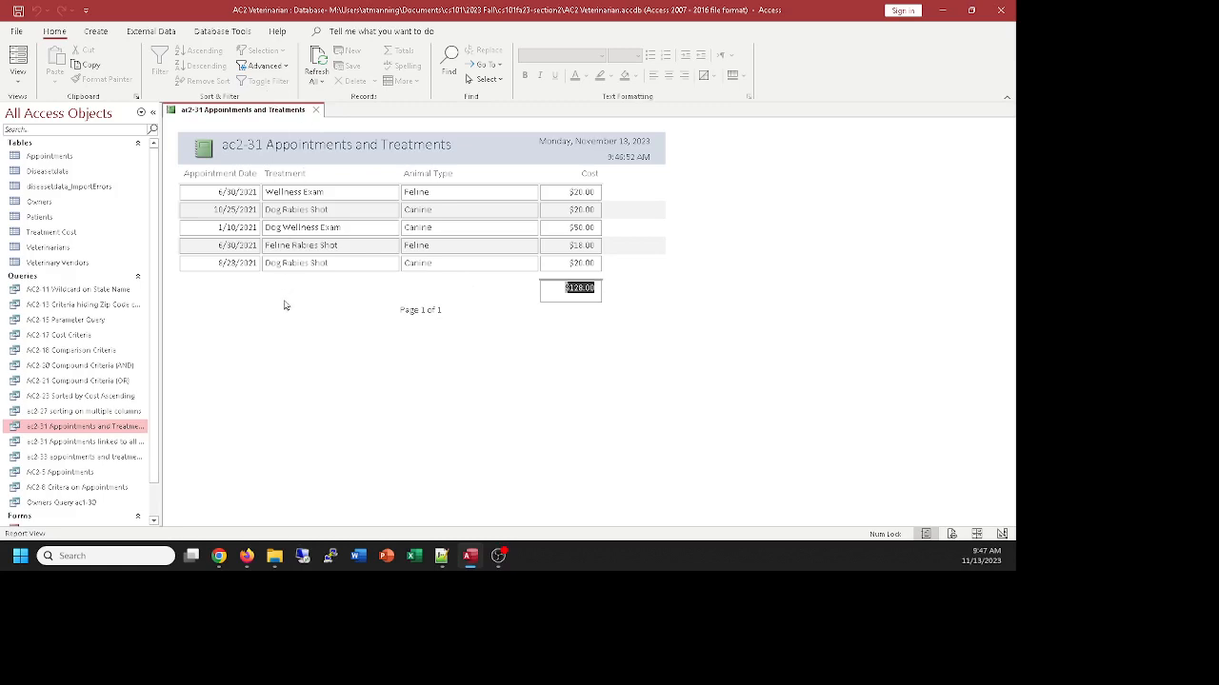
click(318, 110)
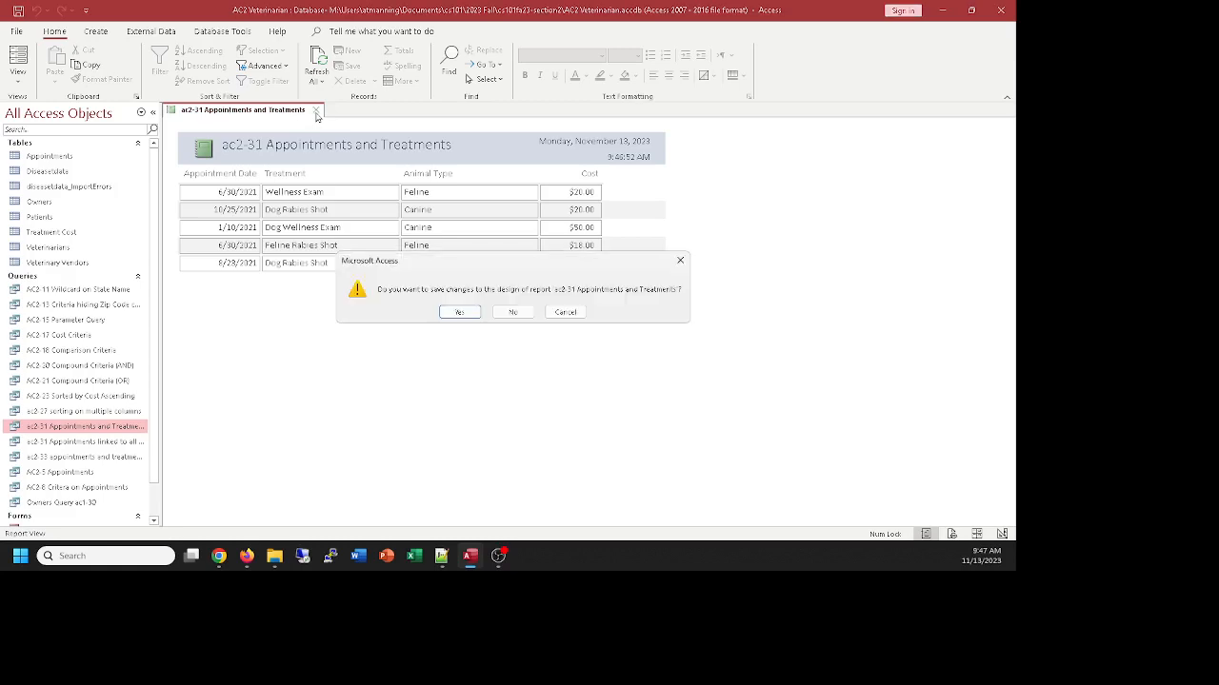
click(458, 311)
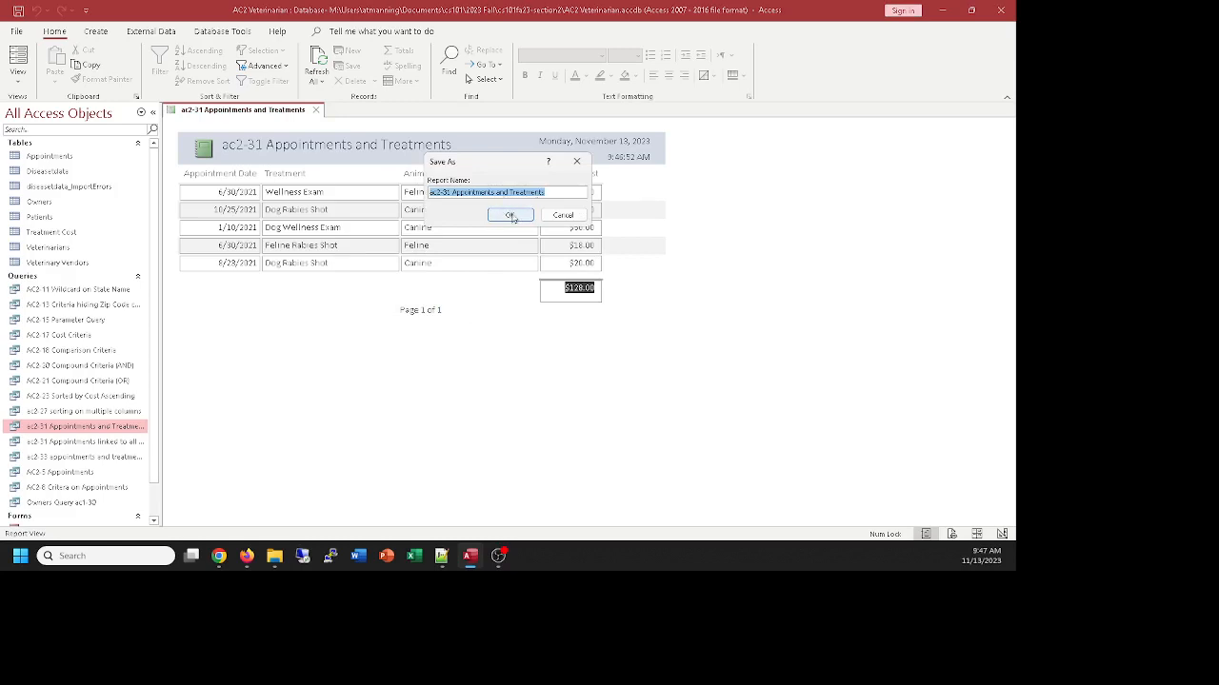
click(511, 217)
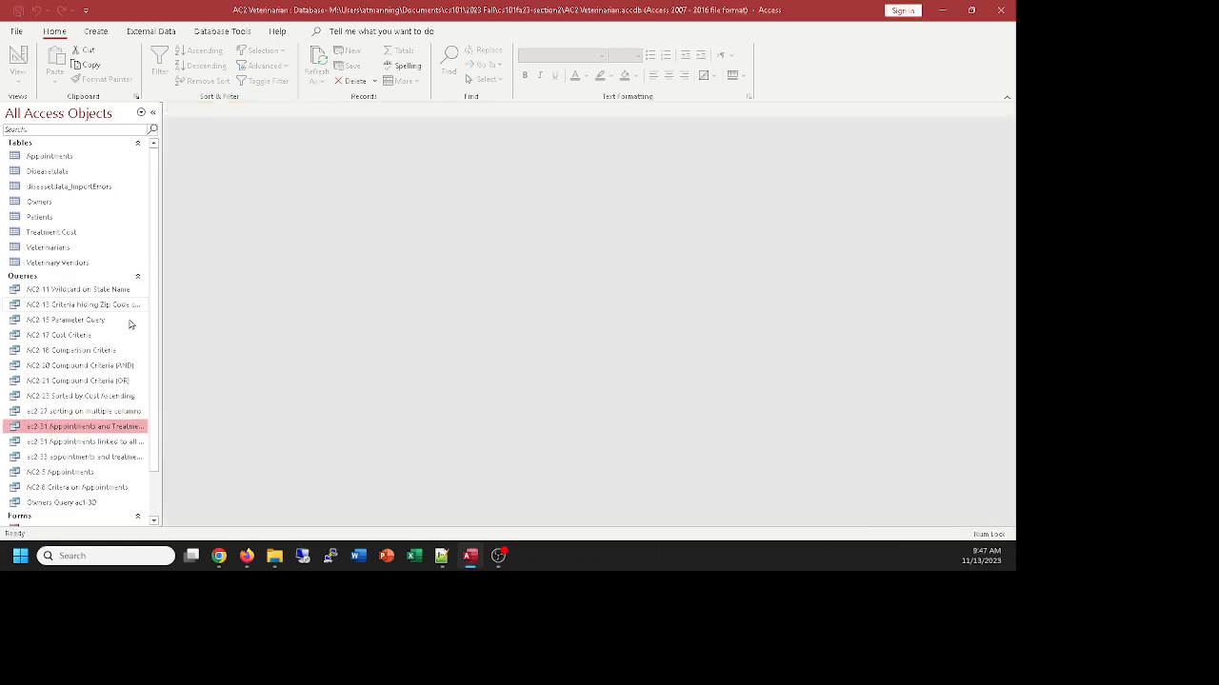
Start the Report Wizard on the ac2-31 Appointments and Treatments query and include all its available fields
scroll(126, 324, down, 1)
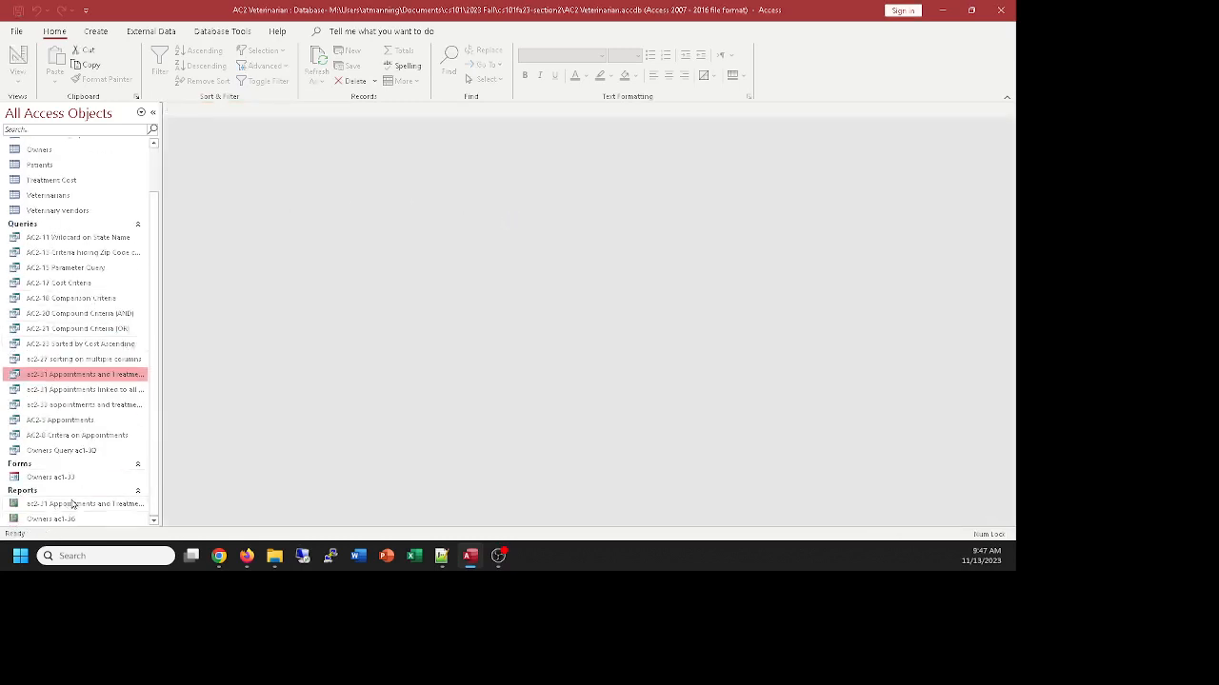
scroll(93, 496, up, 1)
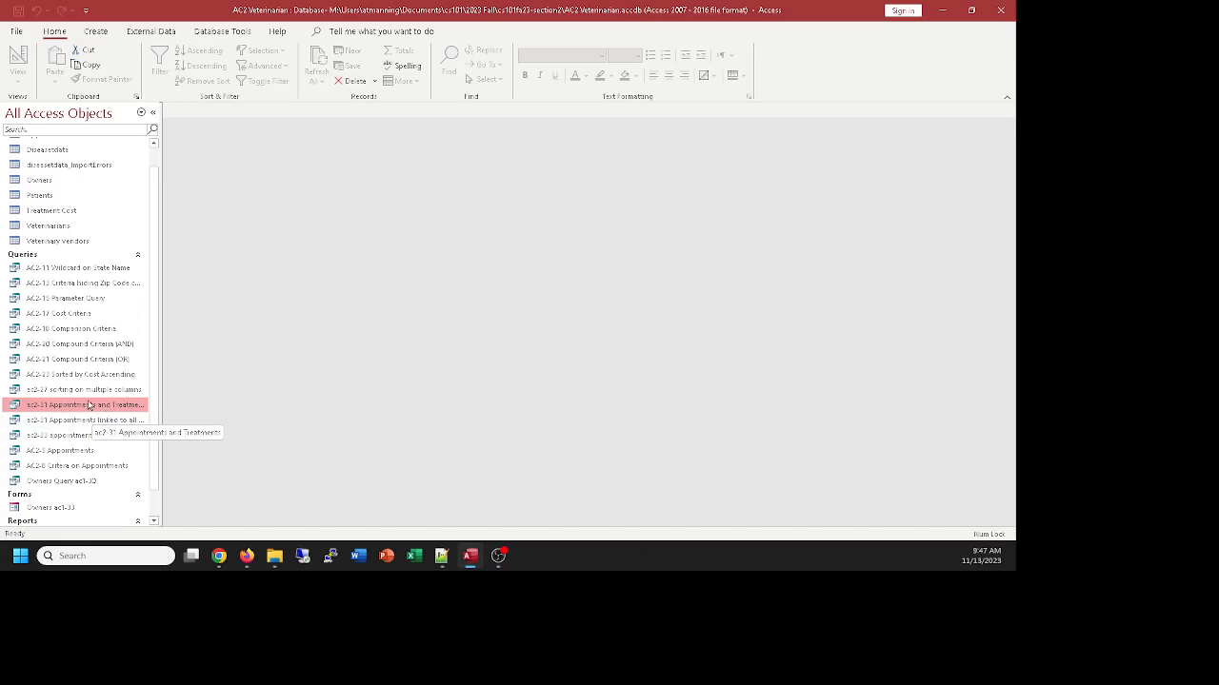
click(96, 32)
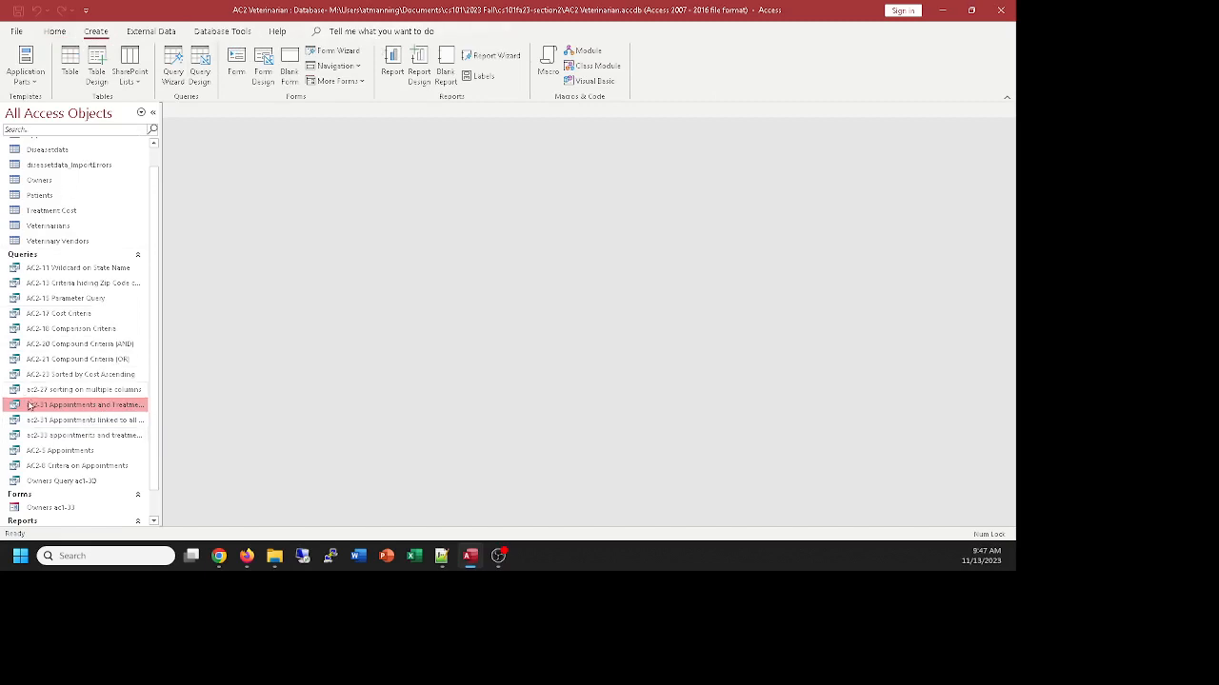
click(60, 360)
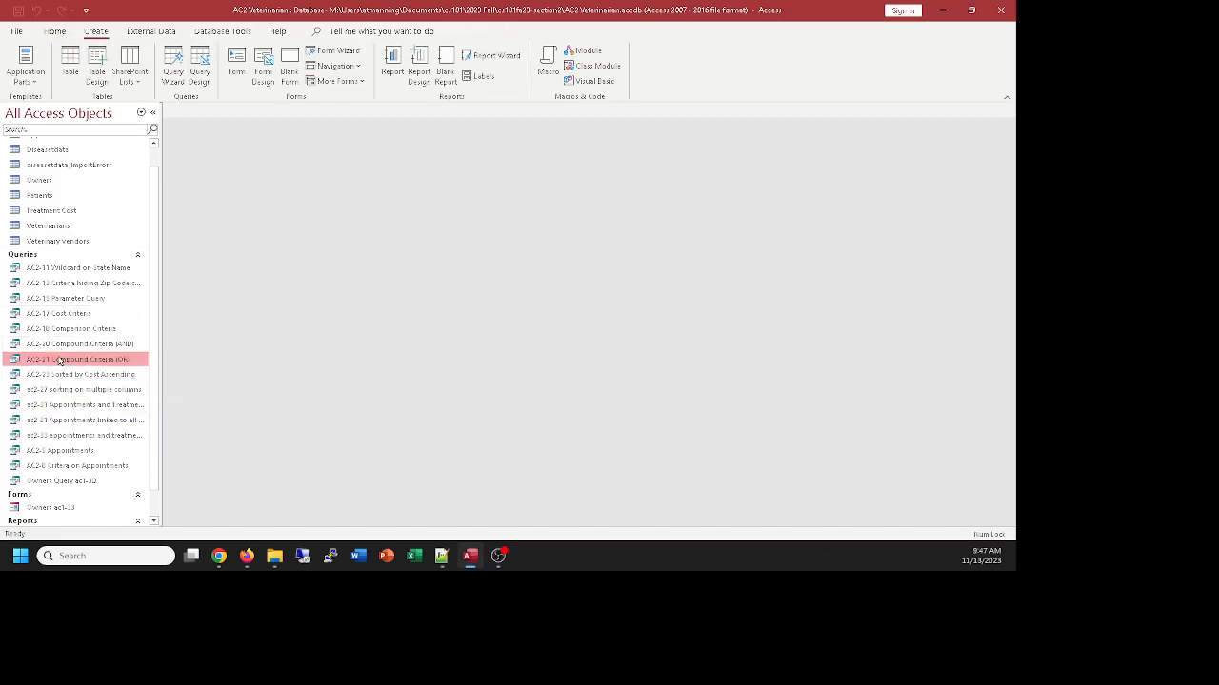
click(86, 407)
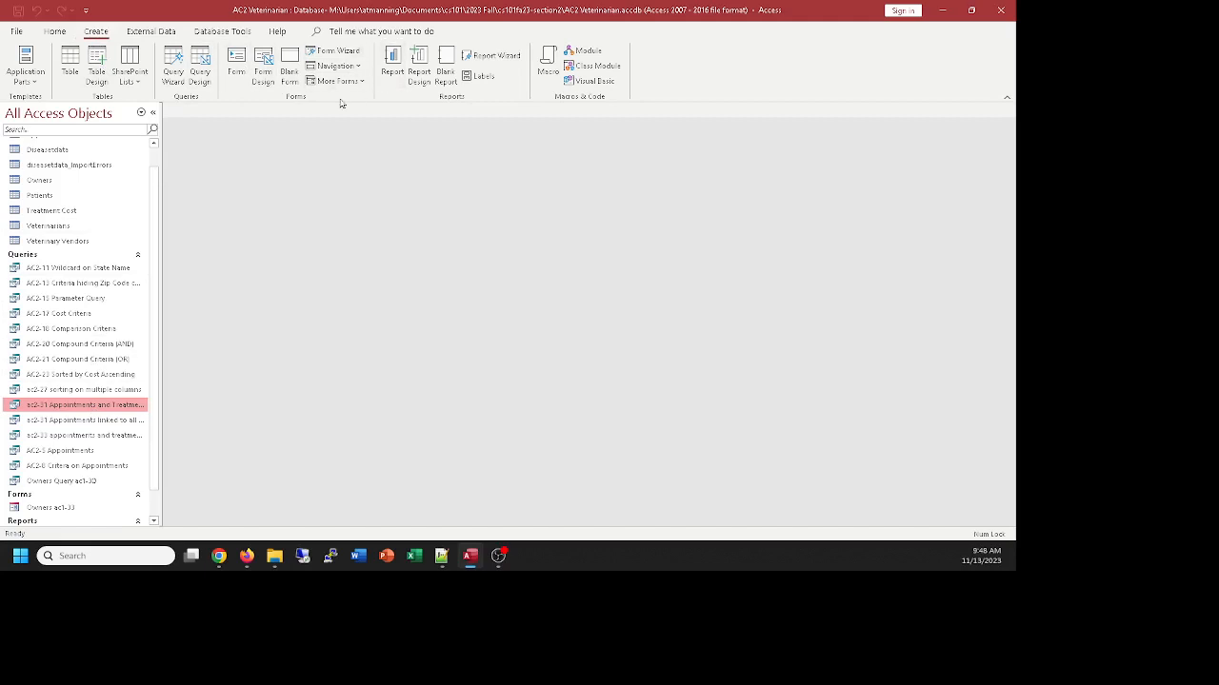
click(503, 57)
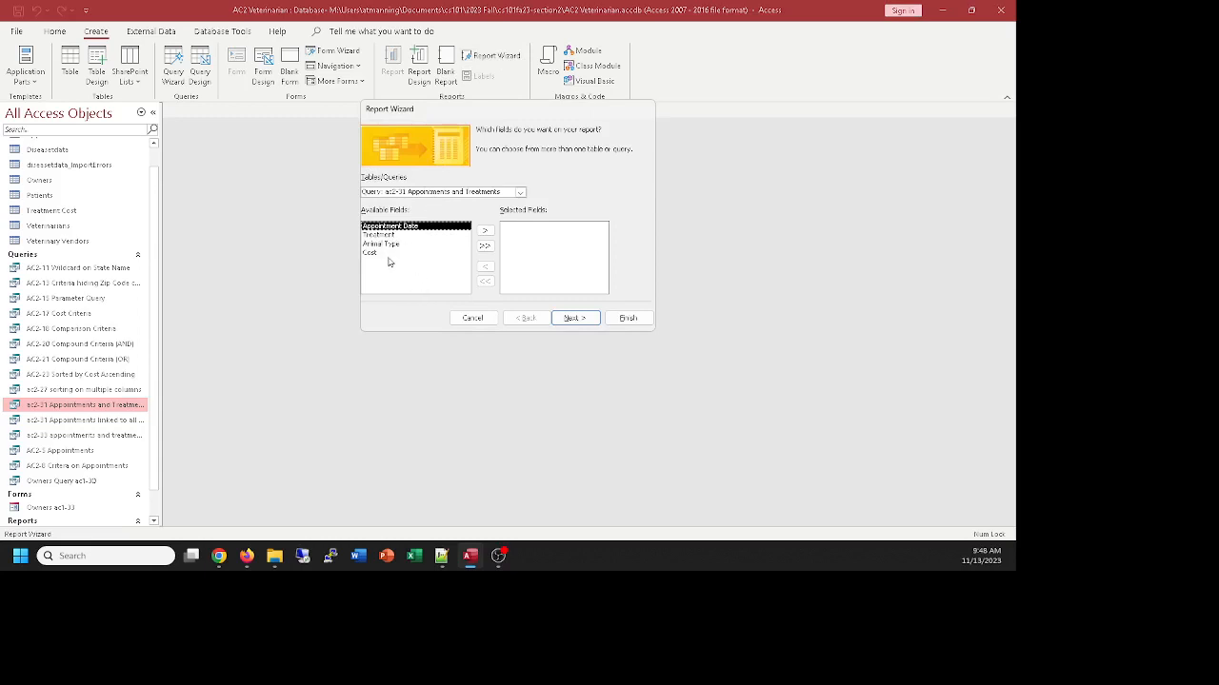
click(486, 246)
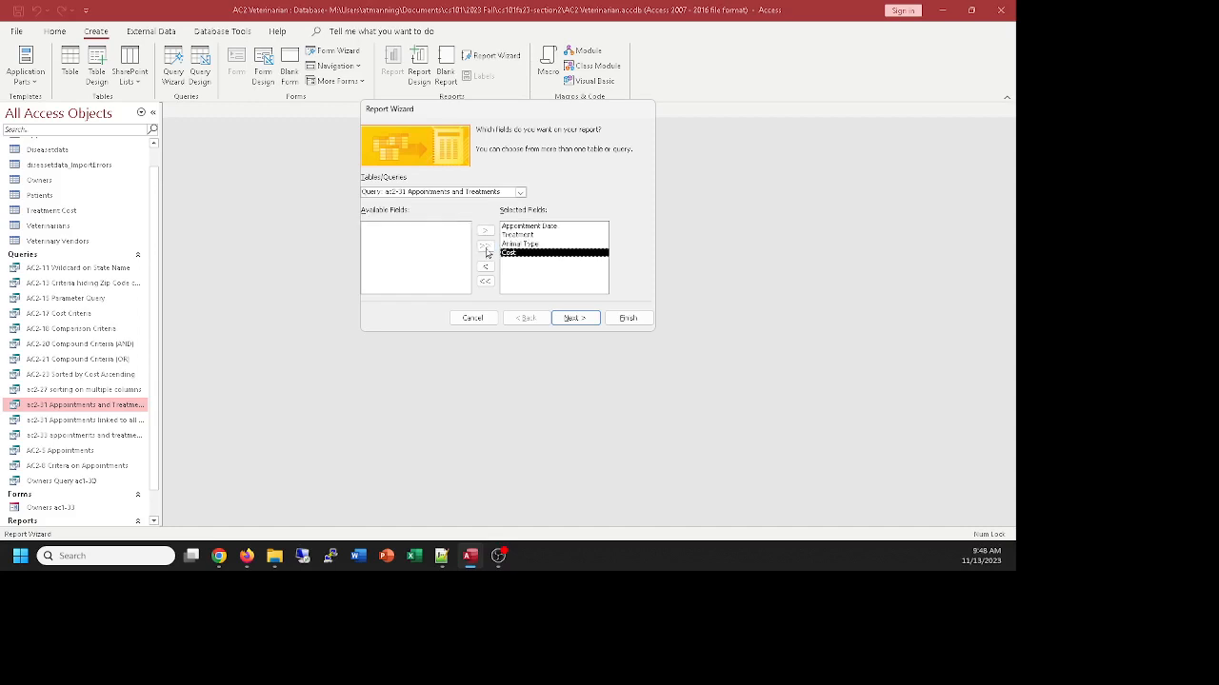
click(576, 319)
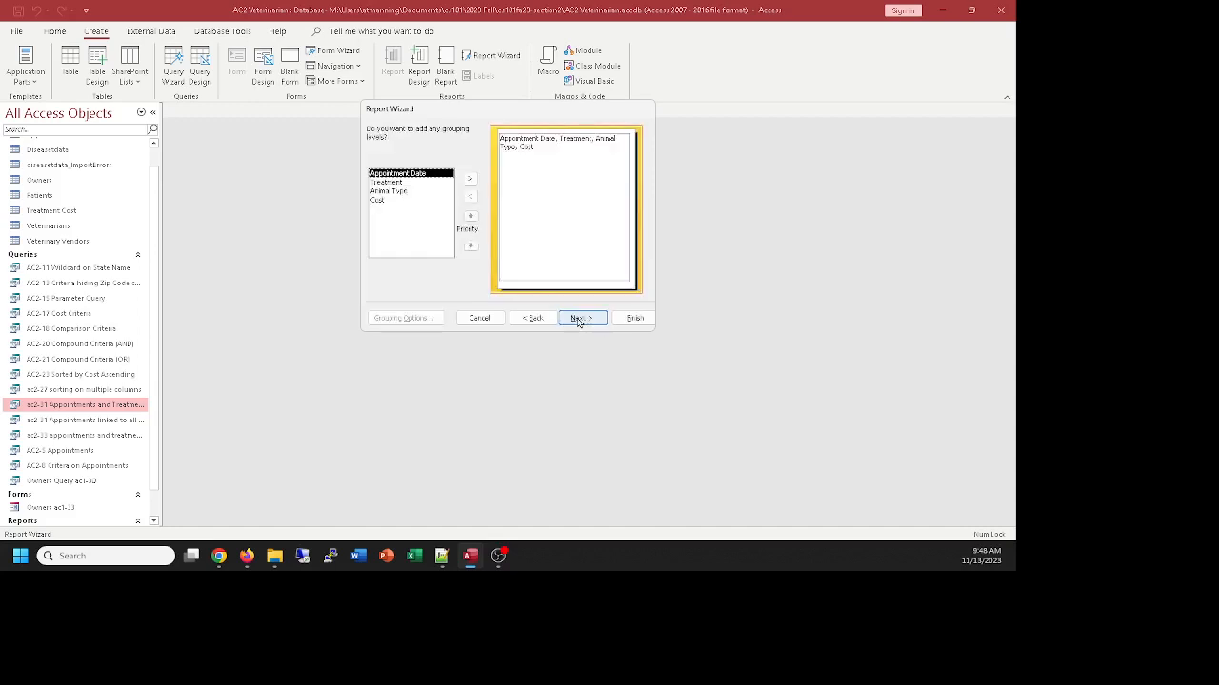
Group the report by Animal Type and continue to the layout options without setting a sort order
click(391, 192)
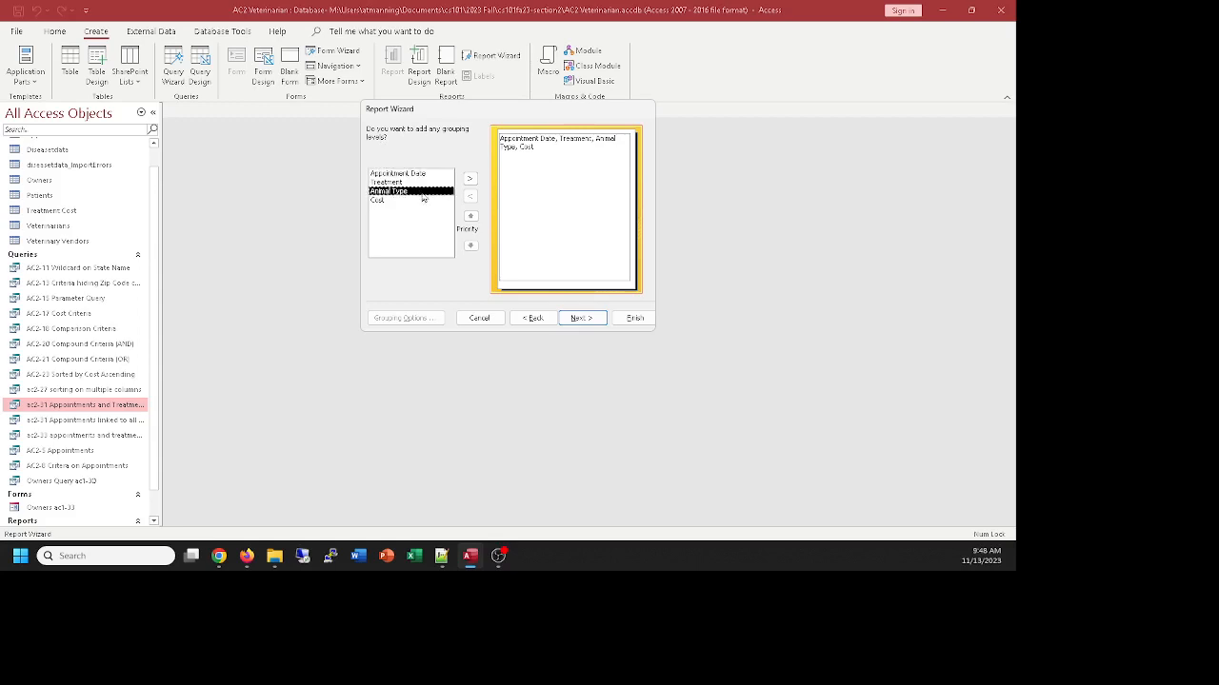
click(467, 180)
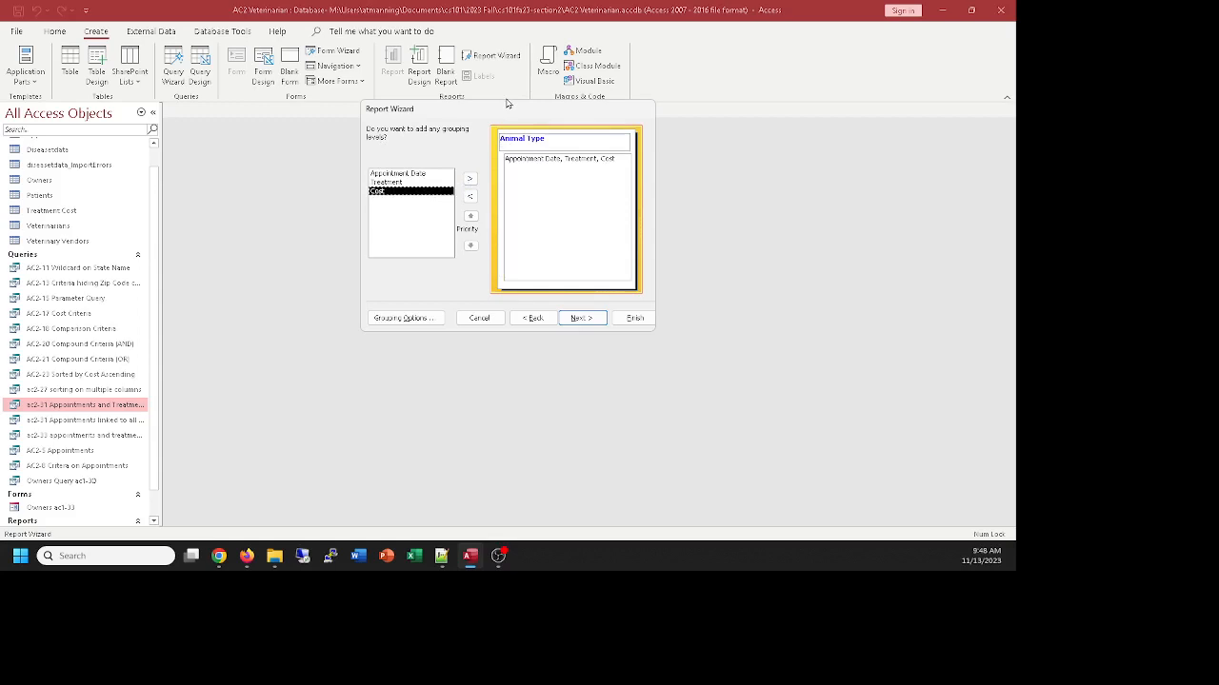
click(580, 318)
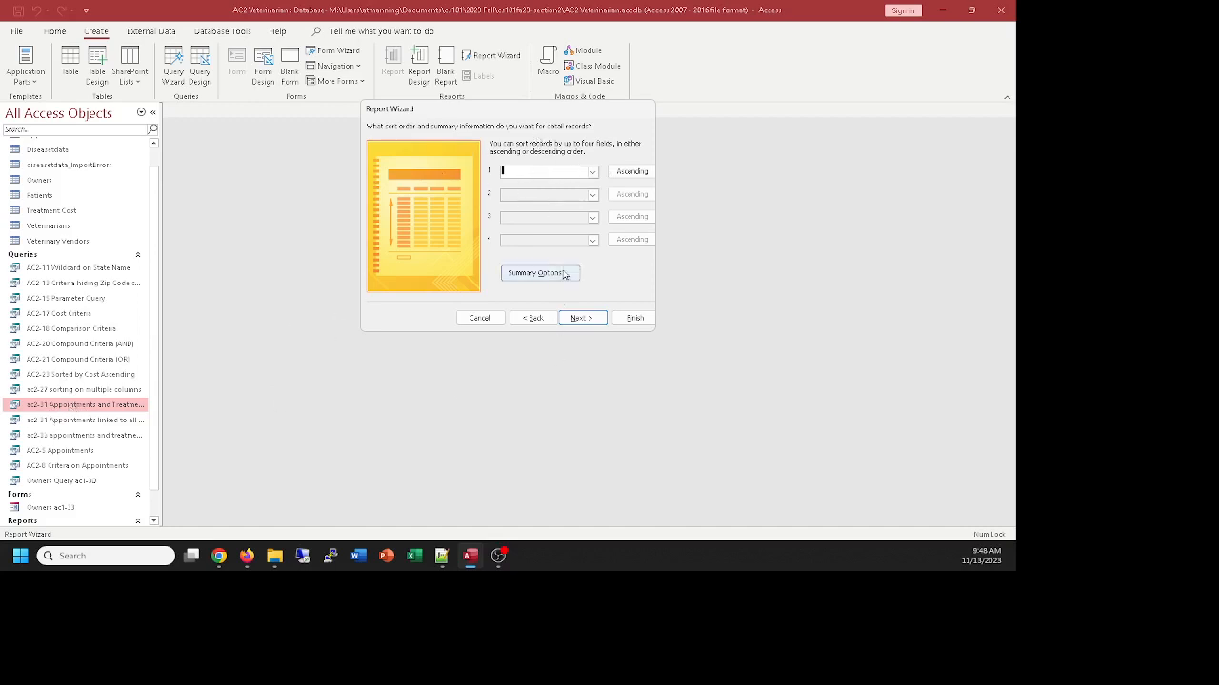
click(583, 318)
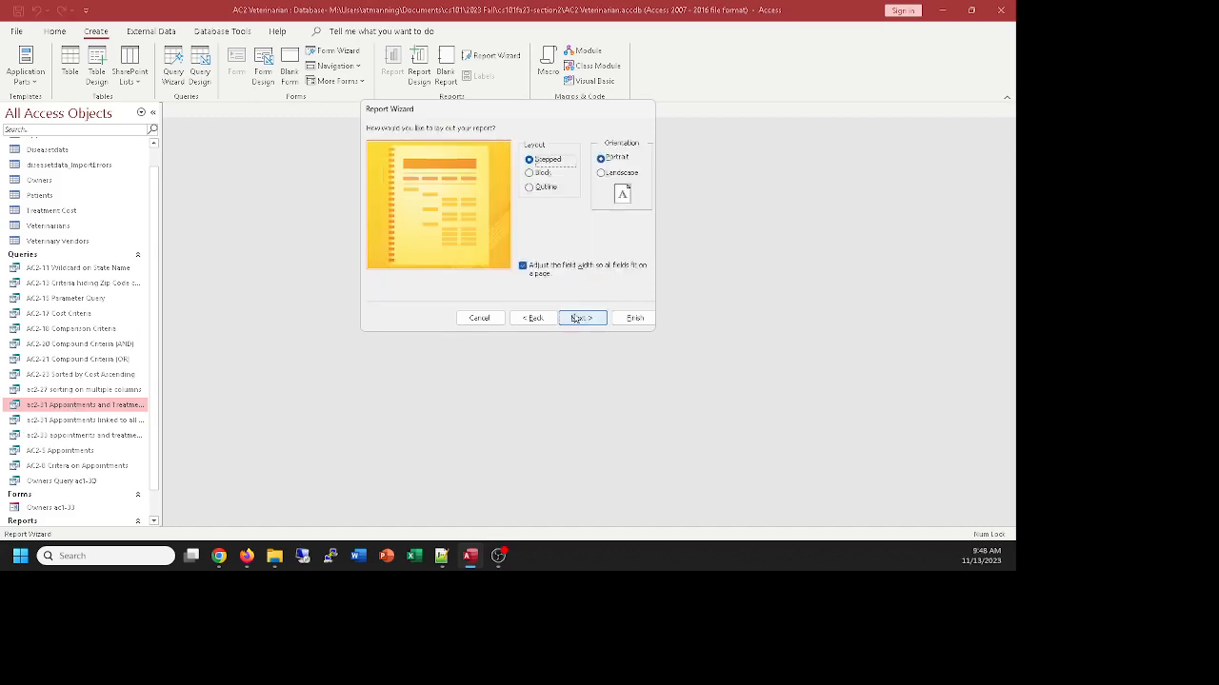
Lay the report out as Block in Landscape orientation and finish the wizard with the title "ac2-31 Appointments and Treatments1", previewing it
click(529, 173)
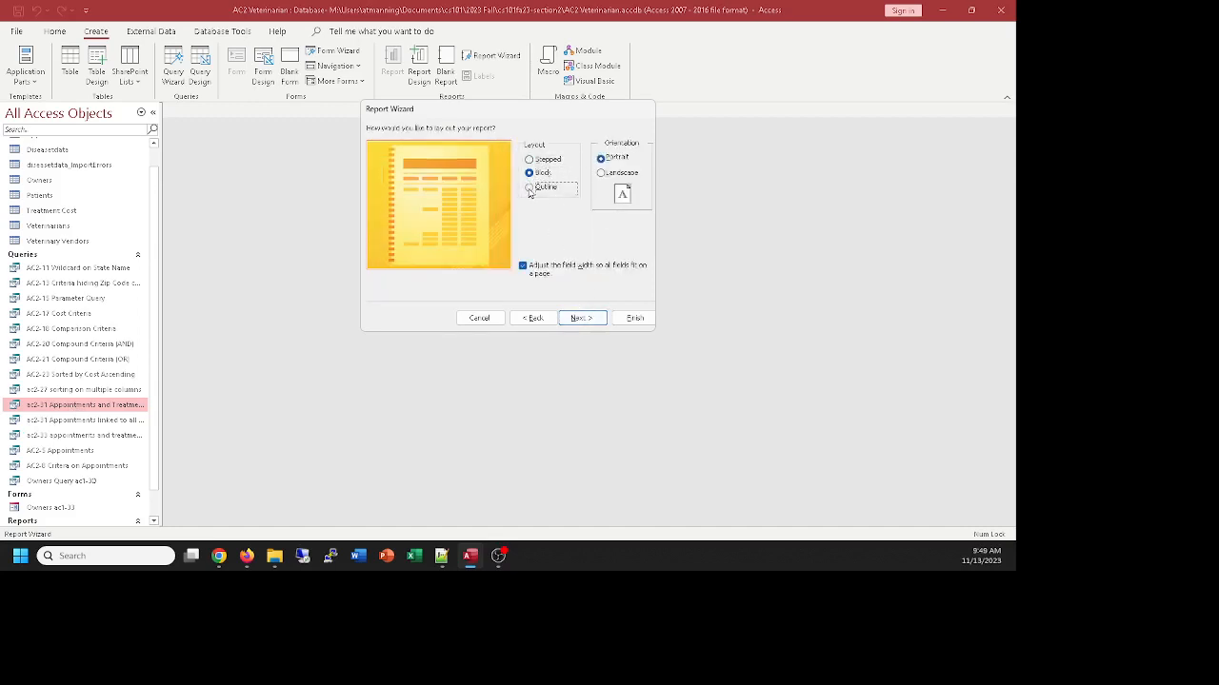
click(529, 187)
click(529, 173)
click(530, 159)
click(530, 172)
click(602, 174)
click(582, 318)
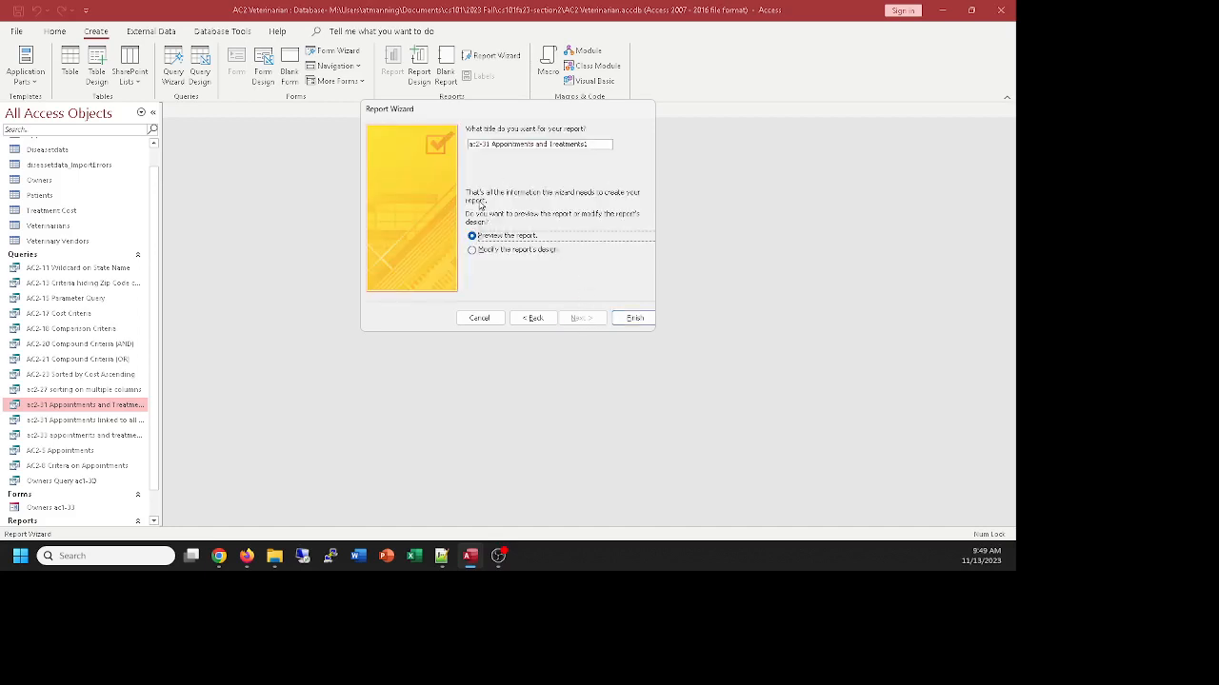
click(632, 318)
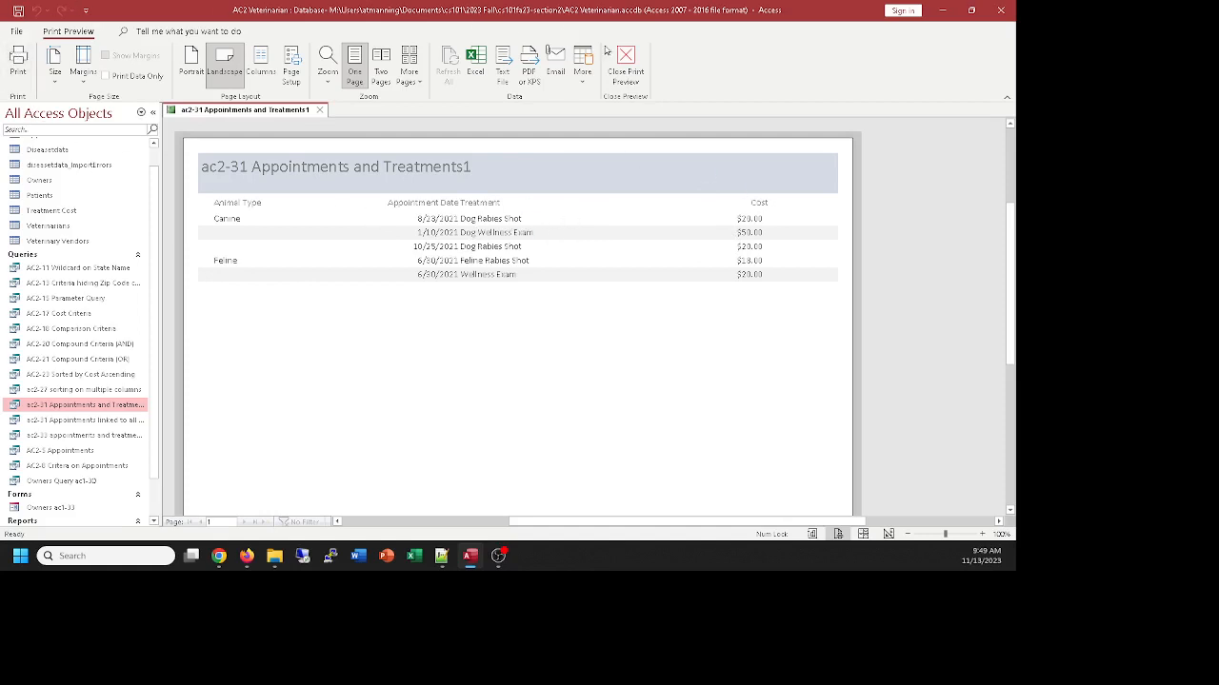
Leave the print preview, inspect the grouped report in Design View and Report View, and close it
click(625, 59)
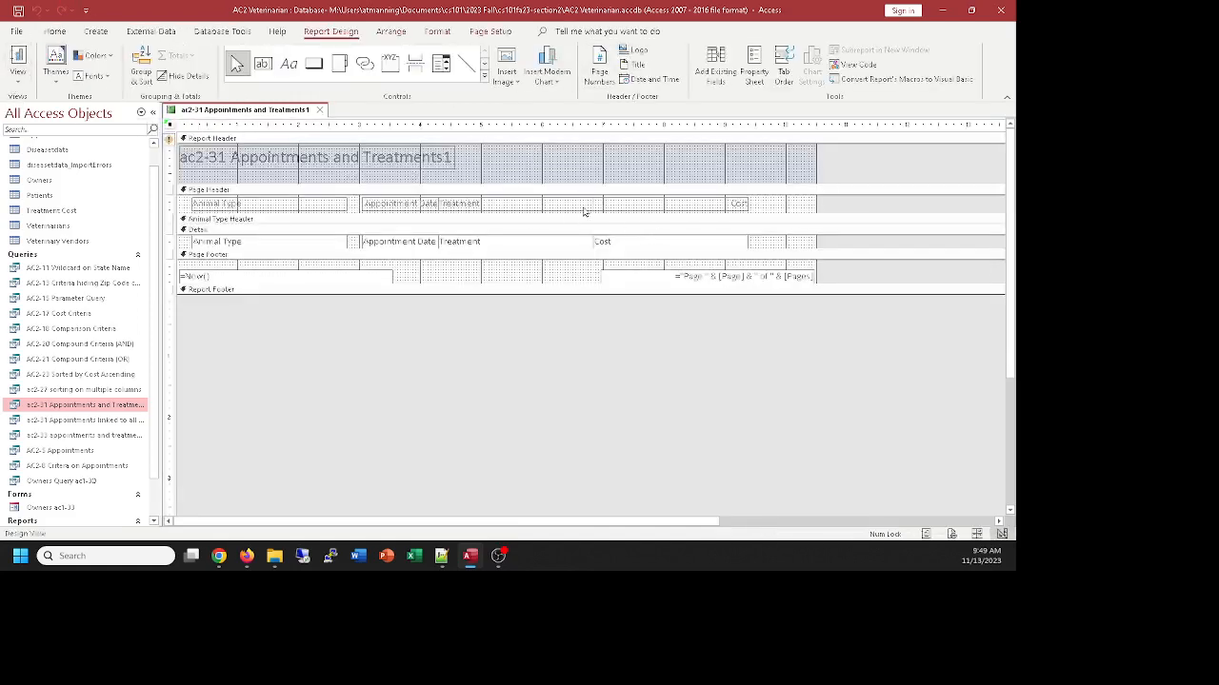
click(17, 59)
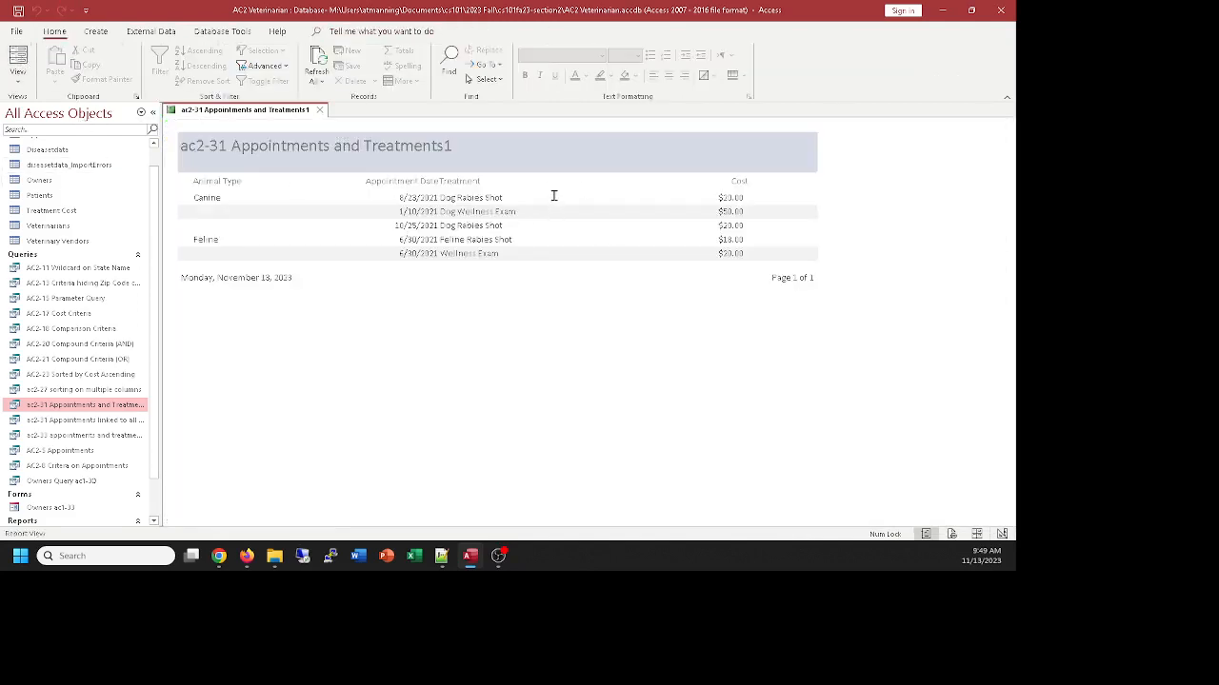
click(18, 76)
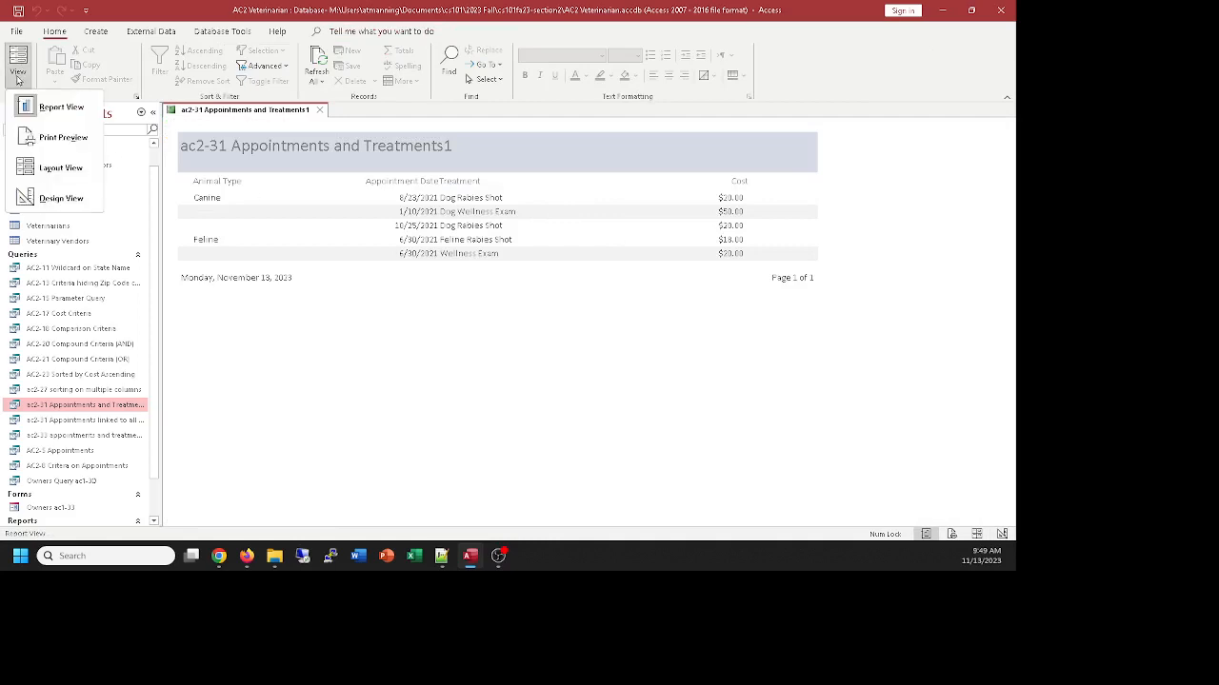
click(55, 202)
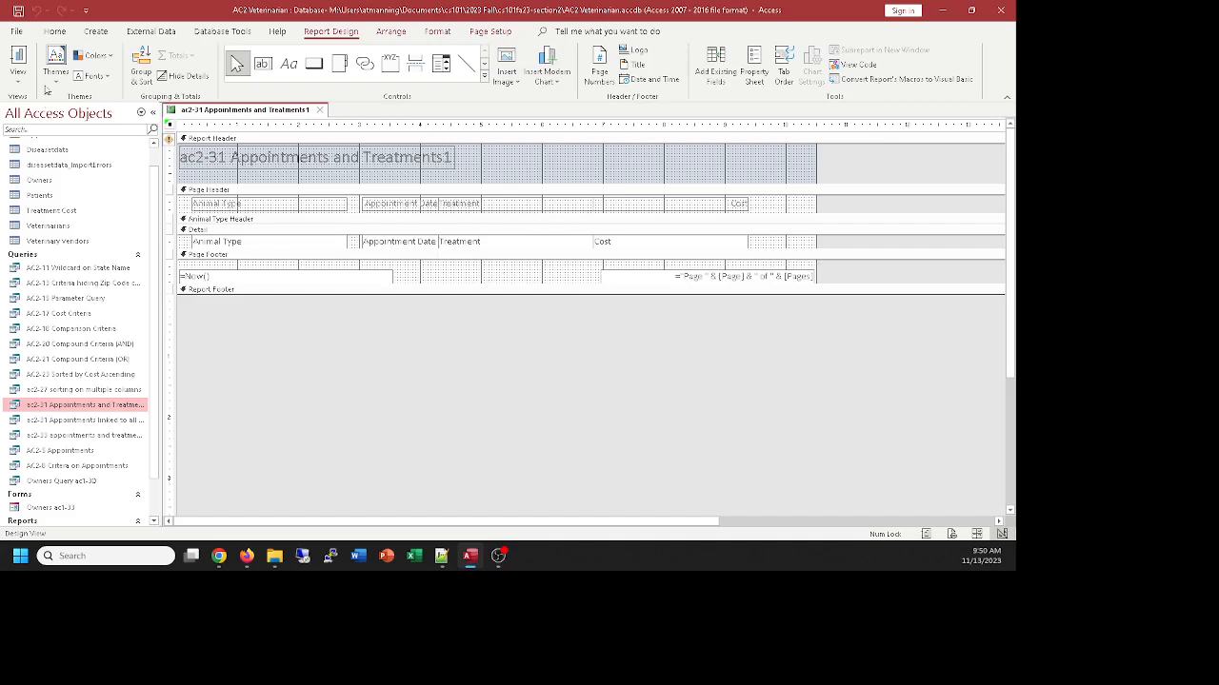
click(17, 68)
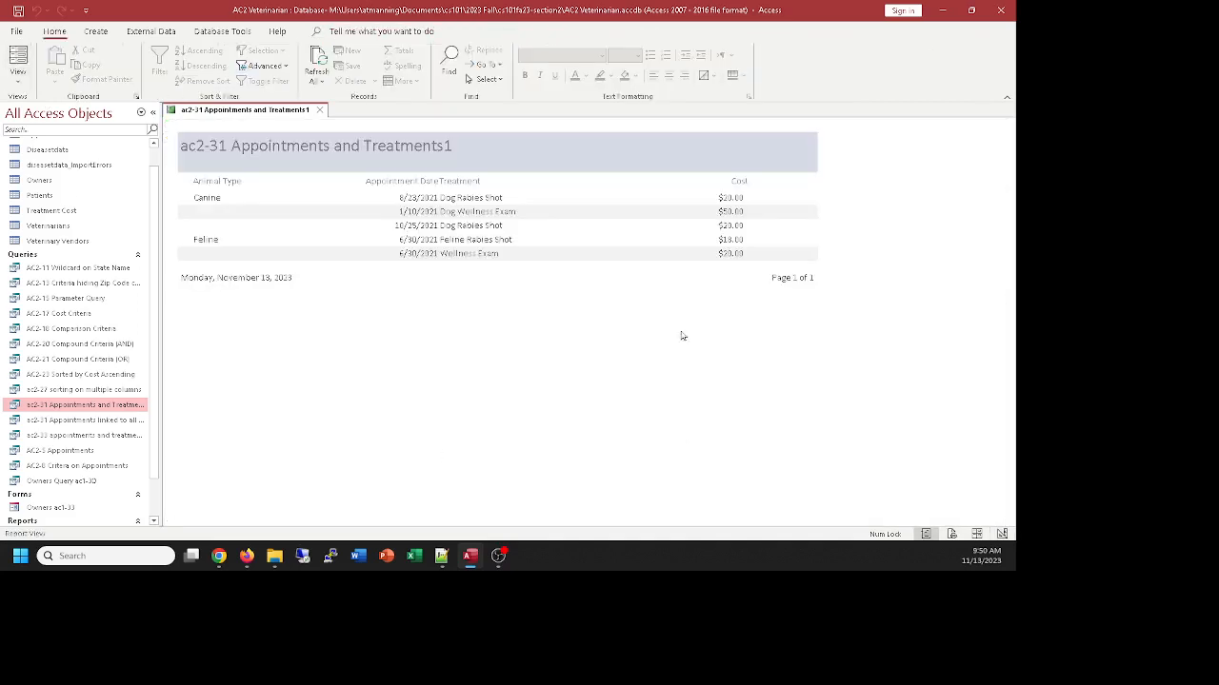
click(322, 111)
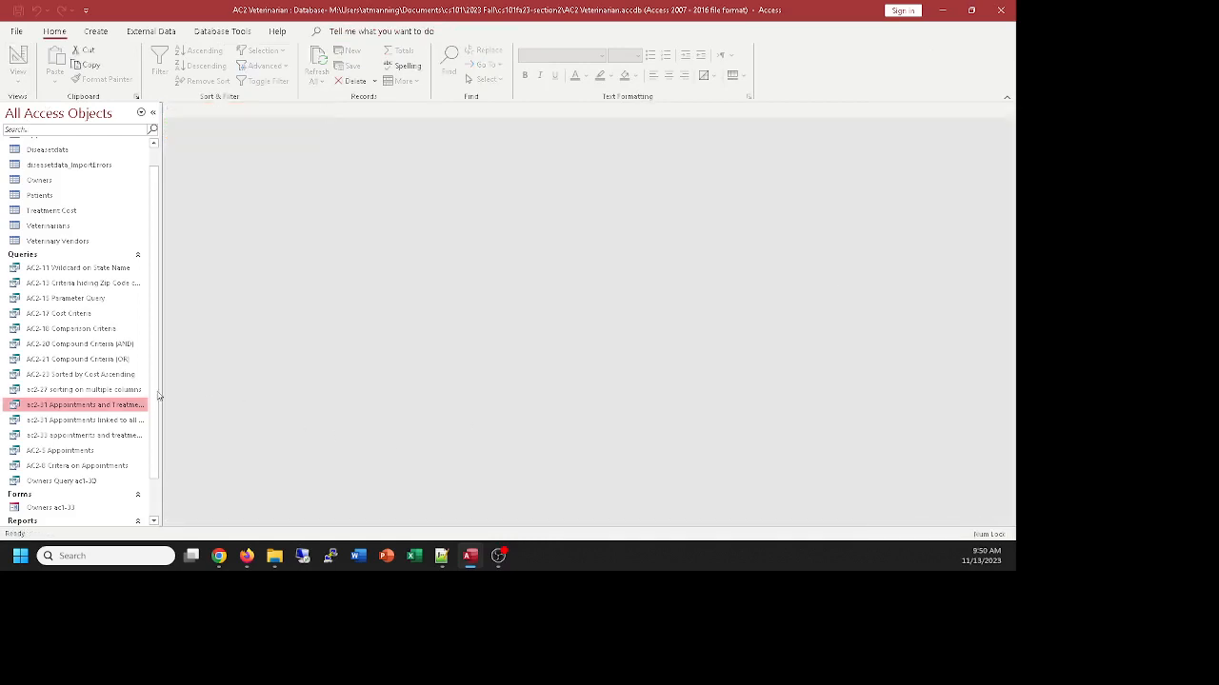
Open the saved "ac2-31 Appointments and Treatments1" report and the original "ac2-31 Appointments and Treatments" report in turn to compare them, closing each
scroll(143, 428, down, 2)
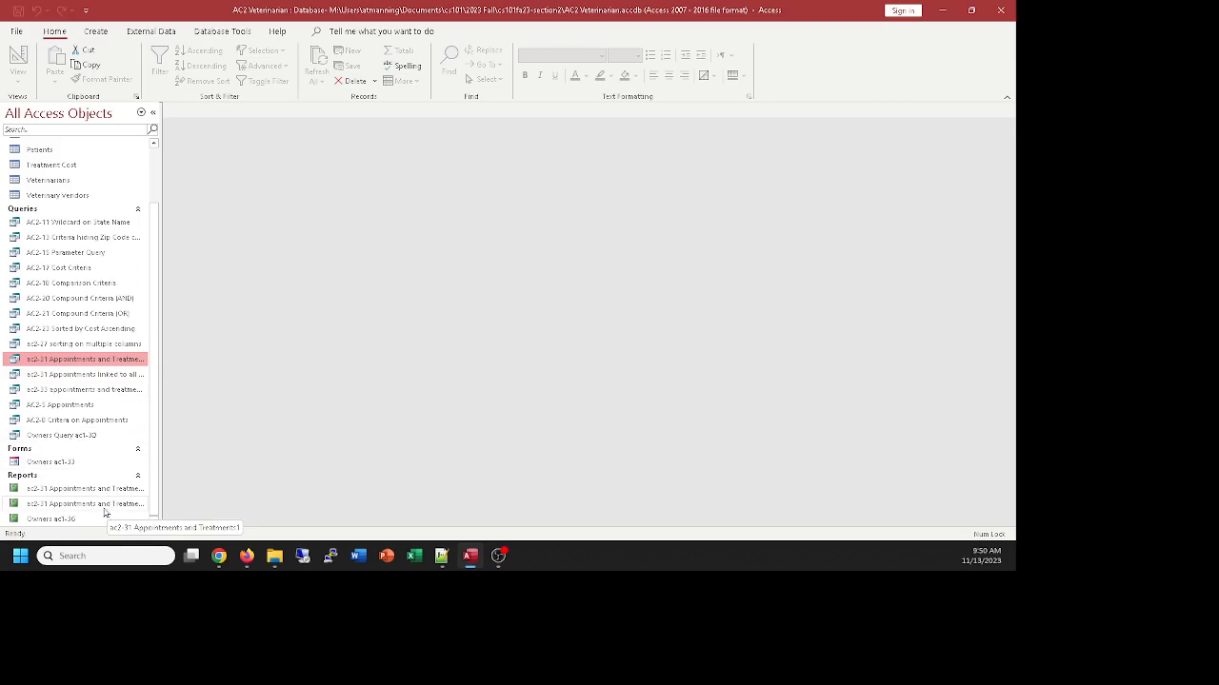
double_click(104, 507)
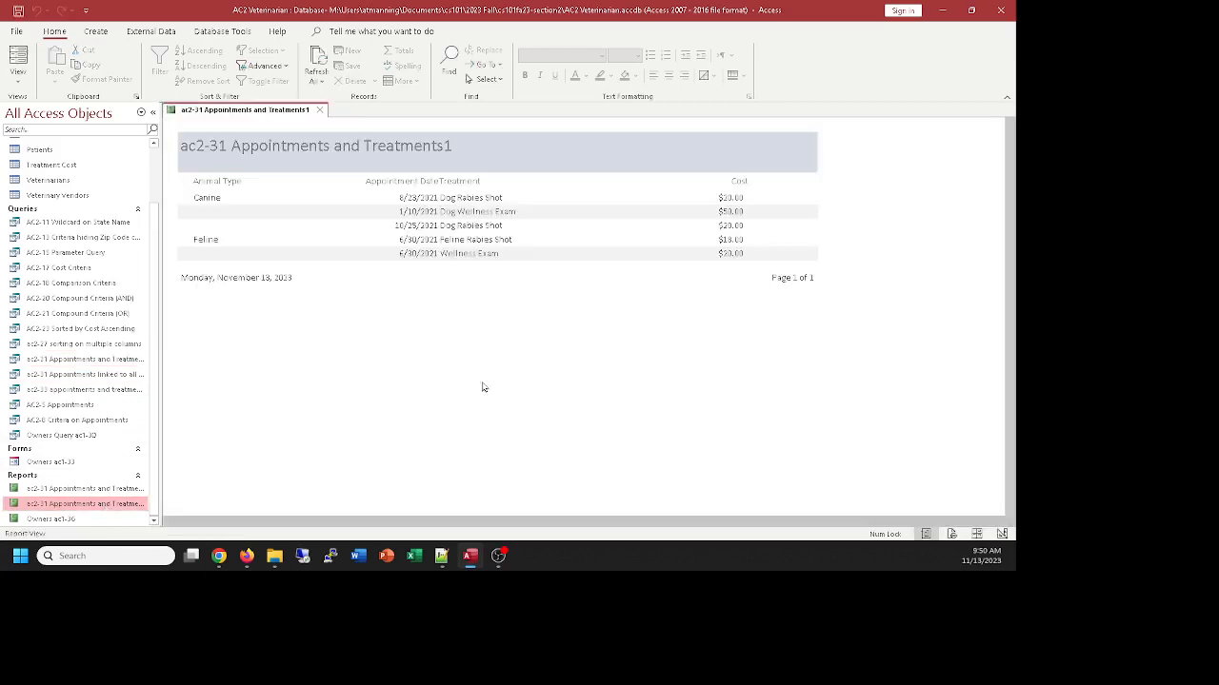
click(320, 111)
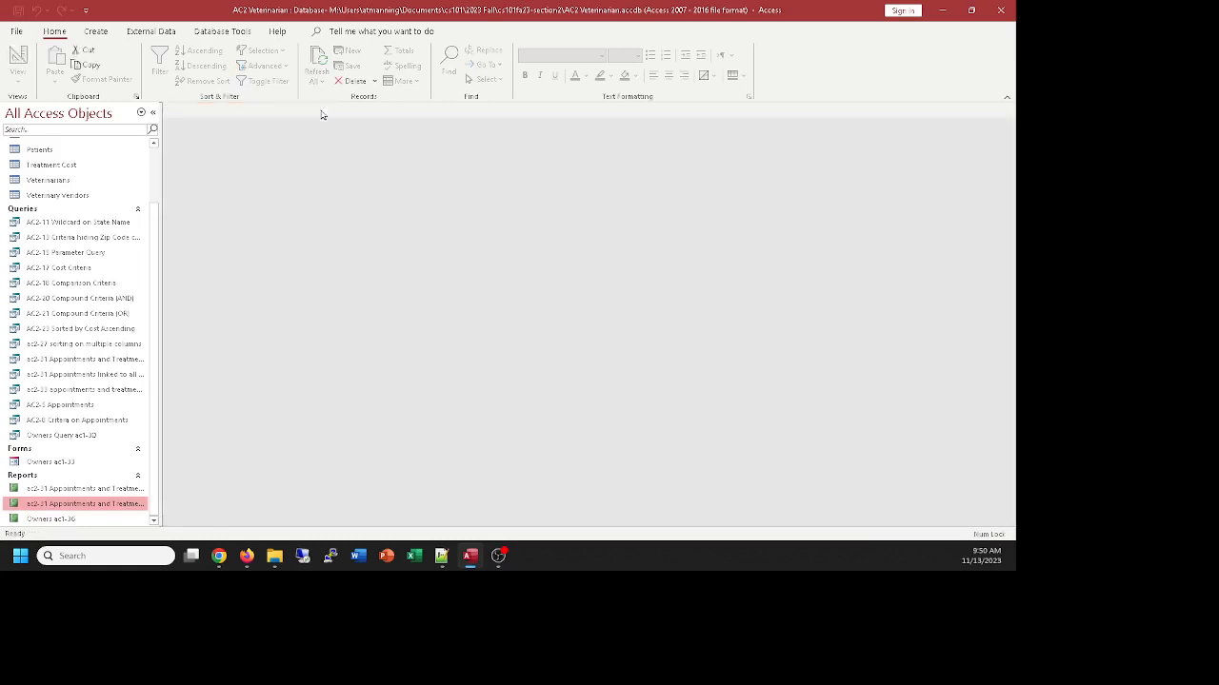
double_click(93, 490)
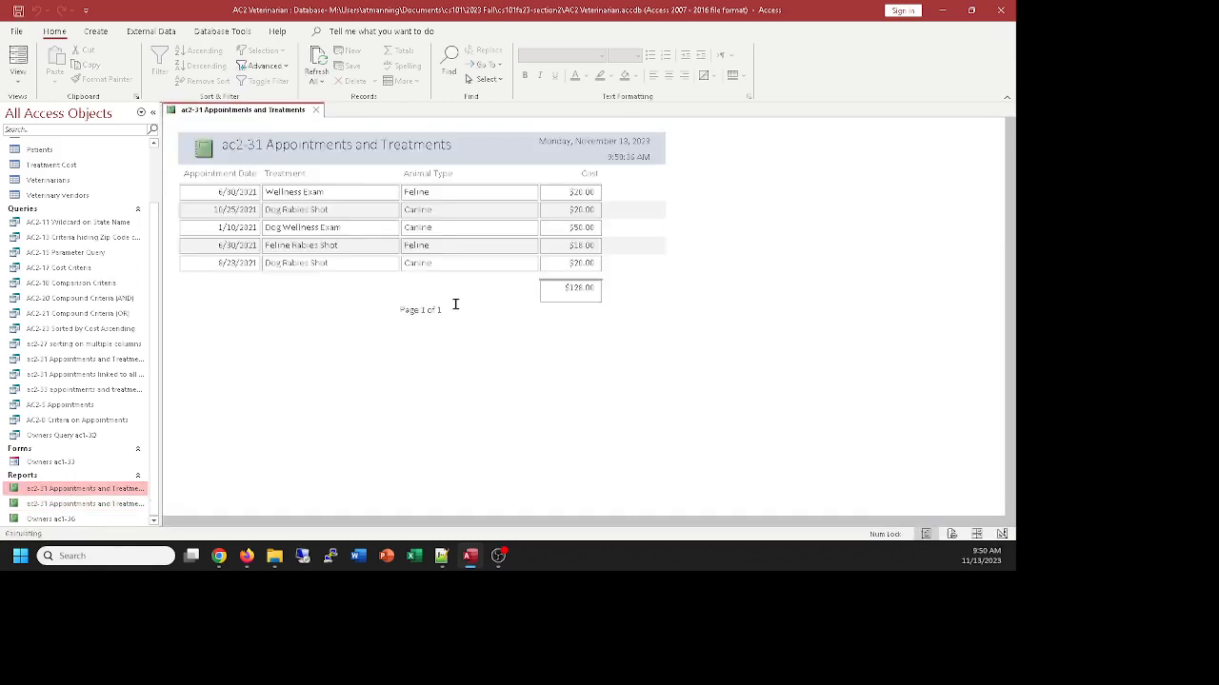
click(318, 111)
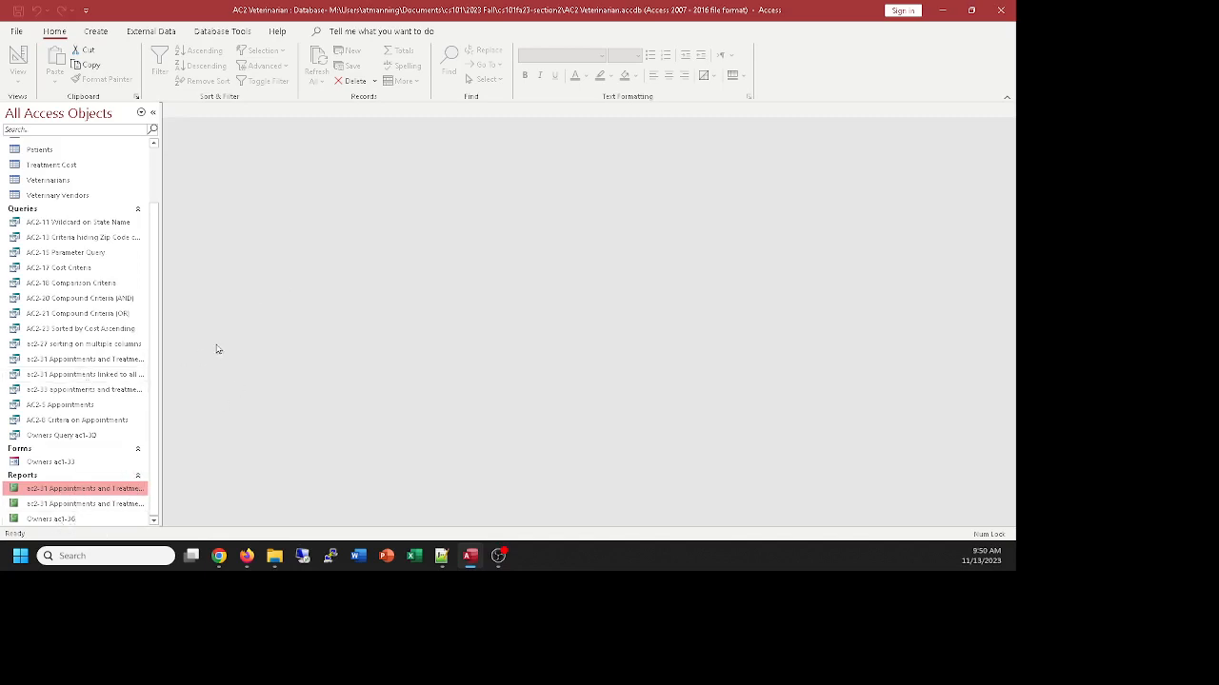
Create a basic report from the AC2-17 Cost Criteria query, show it in Report View, and close it without saving
click(55, 272)
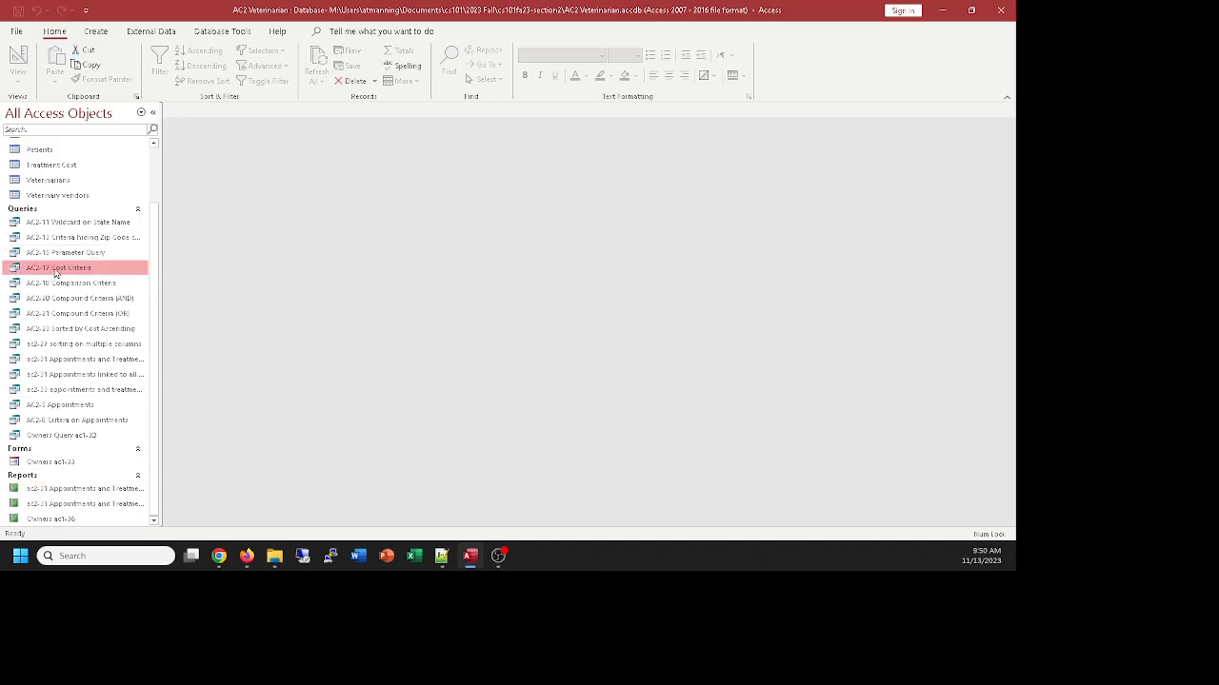
click(91, 31)
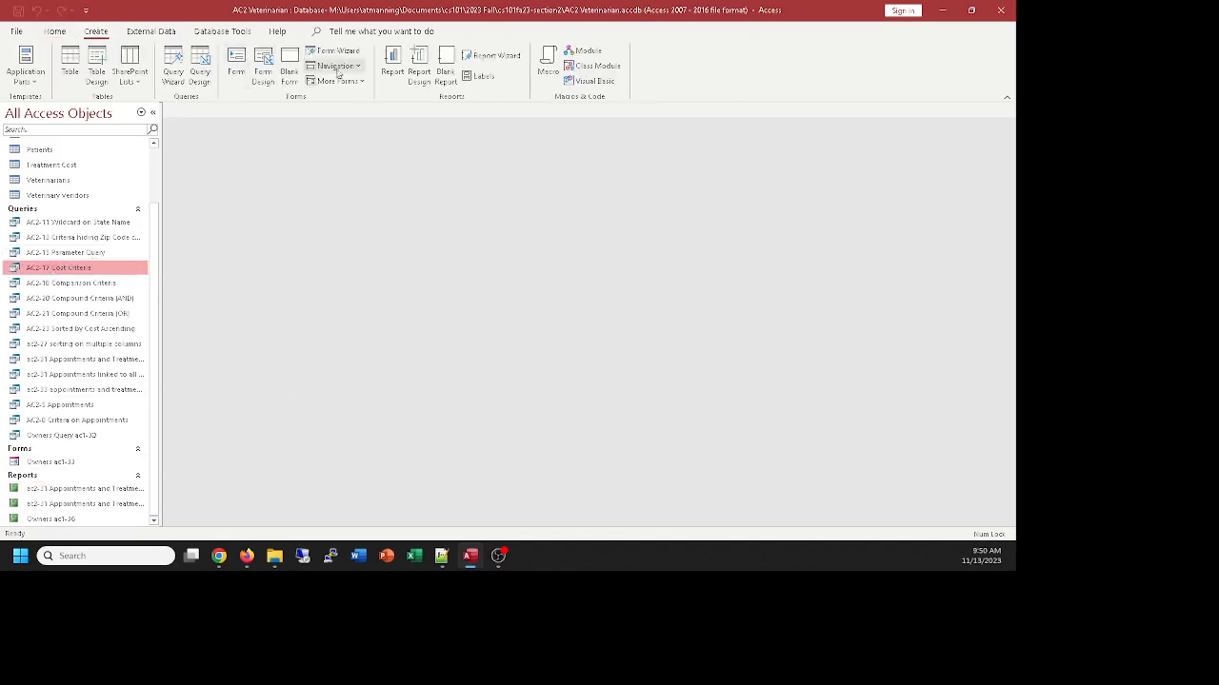
click(390, 59)
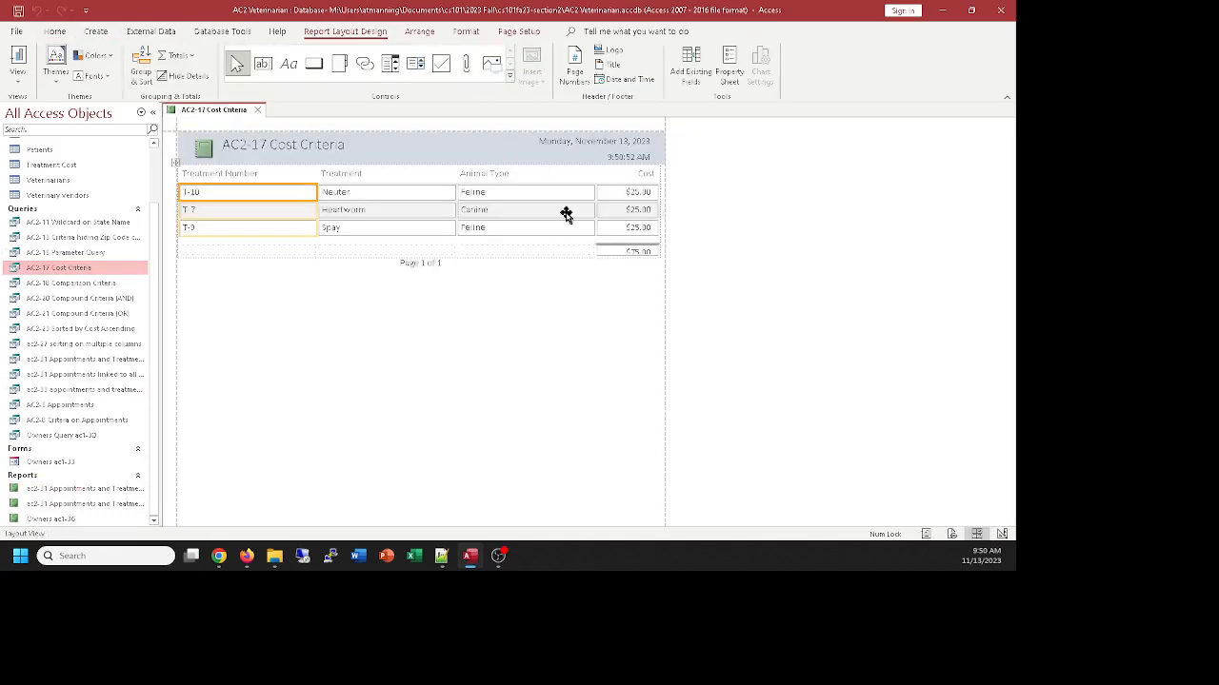
click(19, 59)
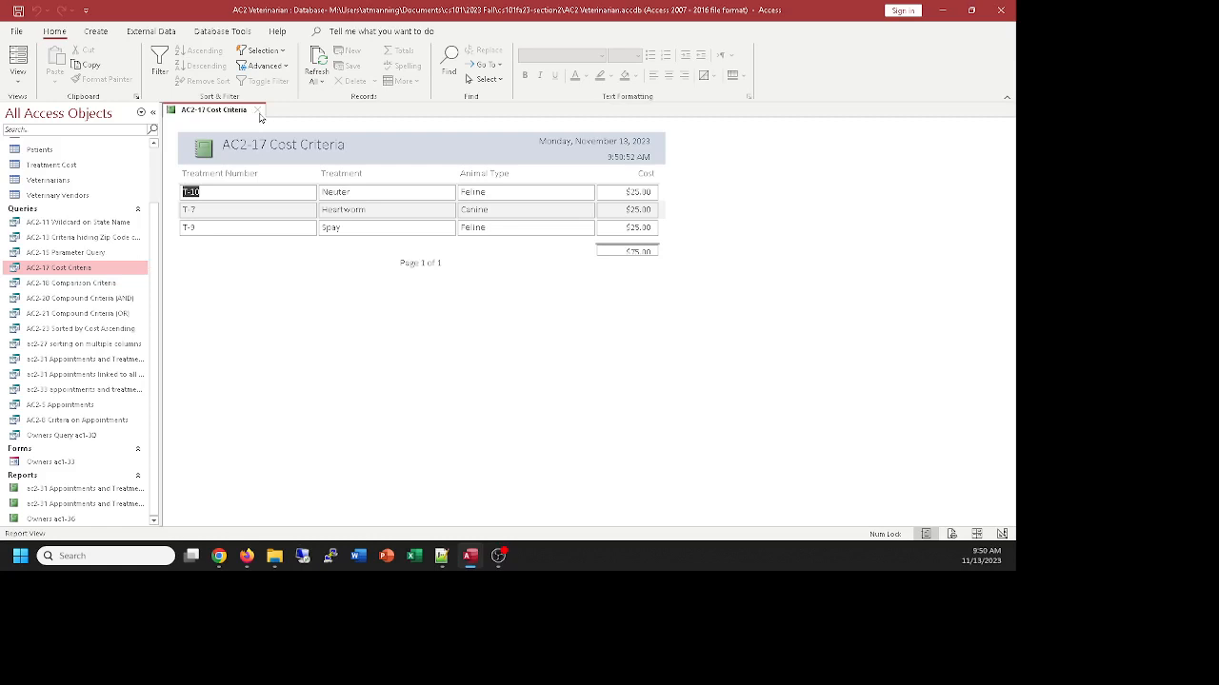
click(259, 111)
click(516, 318)
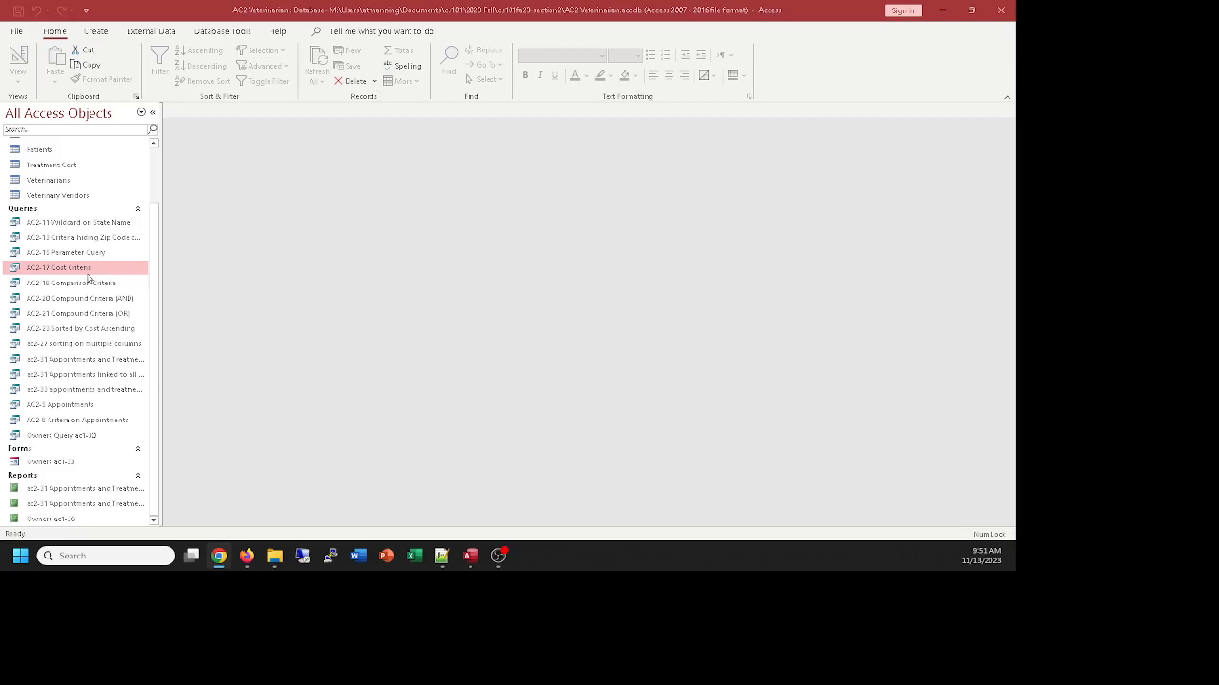
Create a form from the "ac2-31 Appointments linked to all other tables" query
click(67, 377)
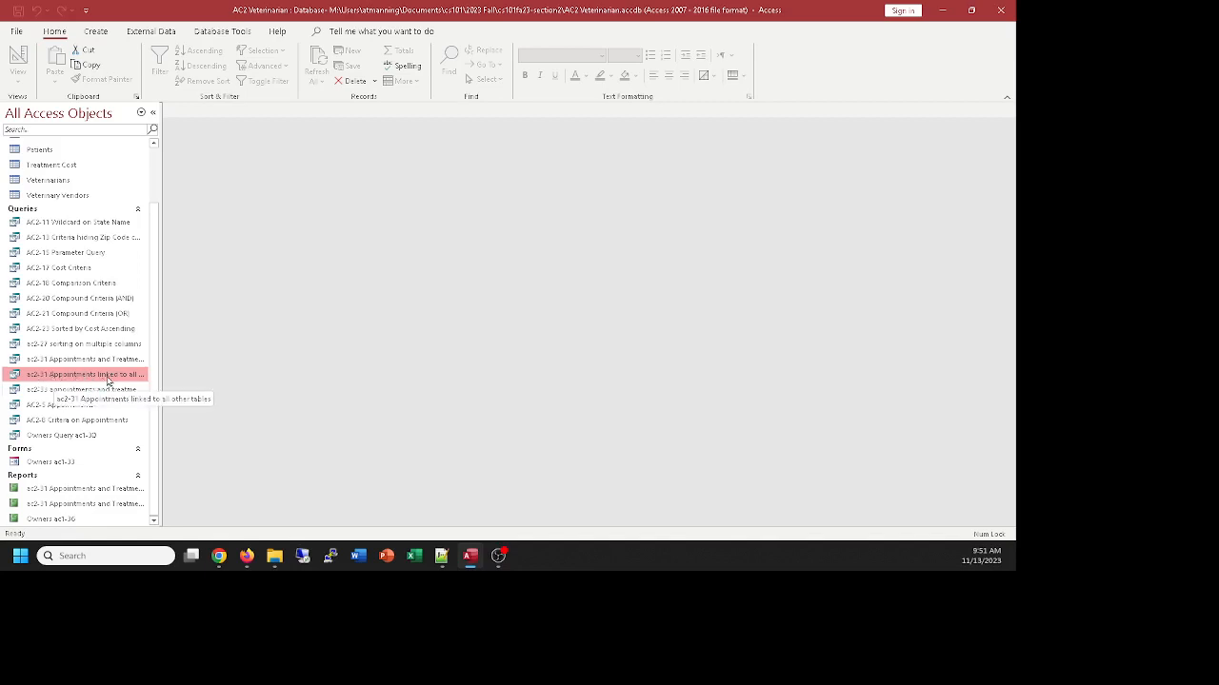
click(95, 33)
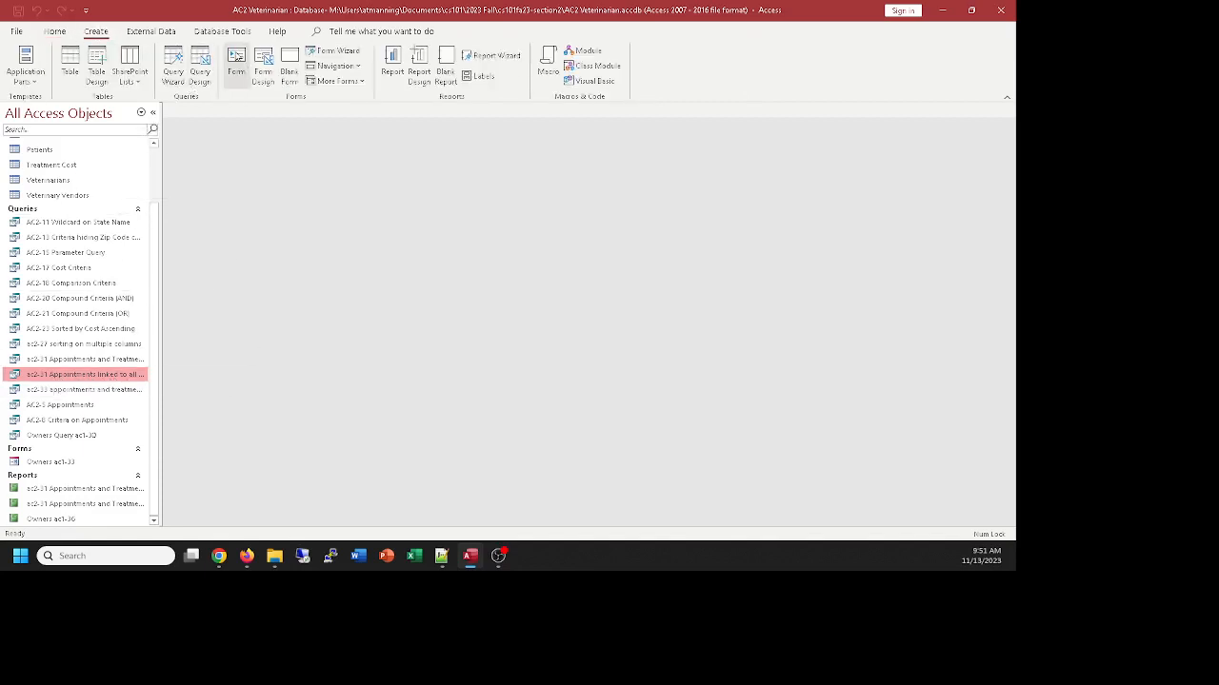
click(236, 64)
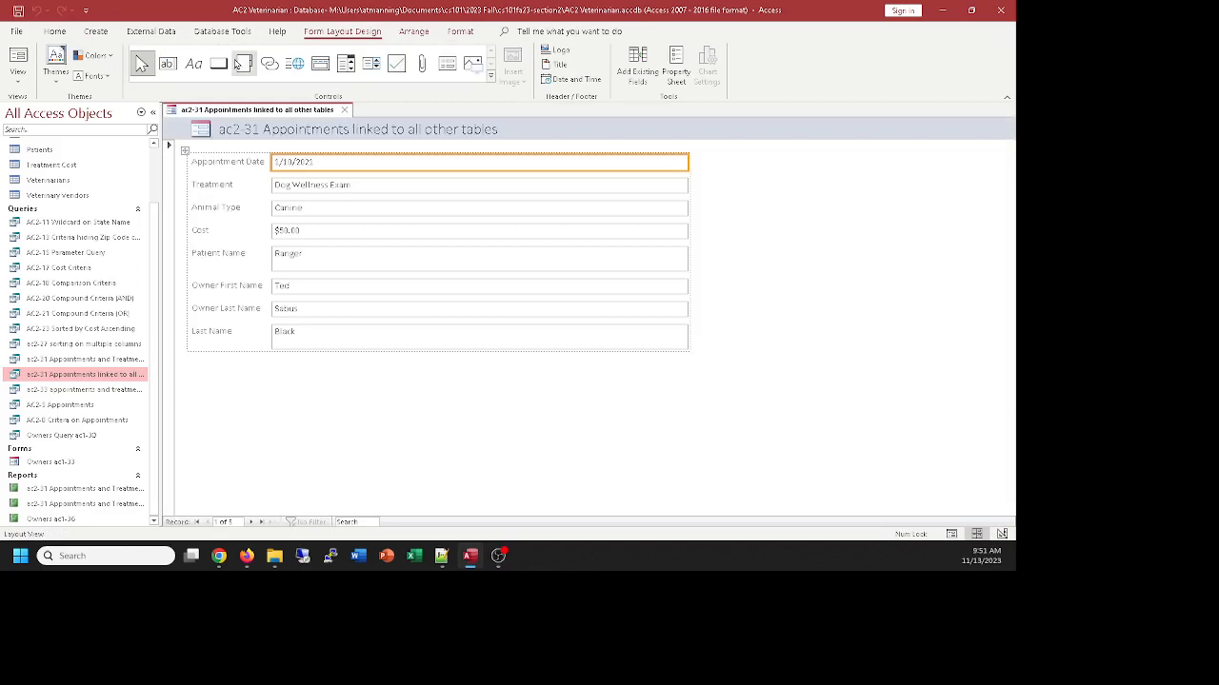
Browse forward through the new form's appointment records and return to the first record
click(249, 523)
click(249, 523)
click(249, 522)
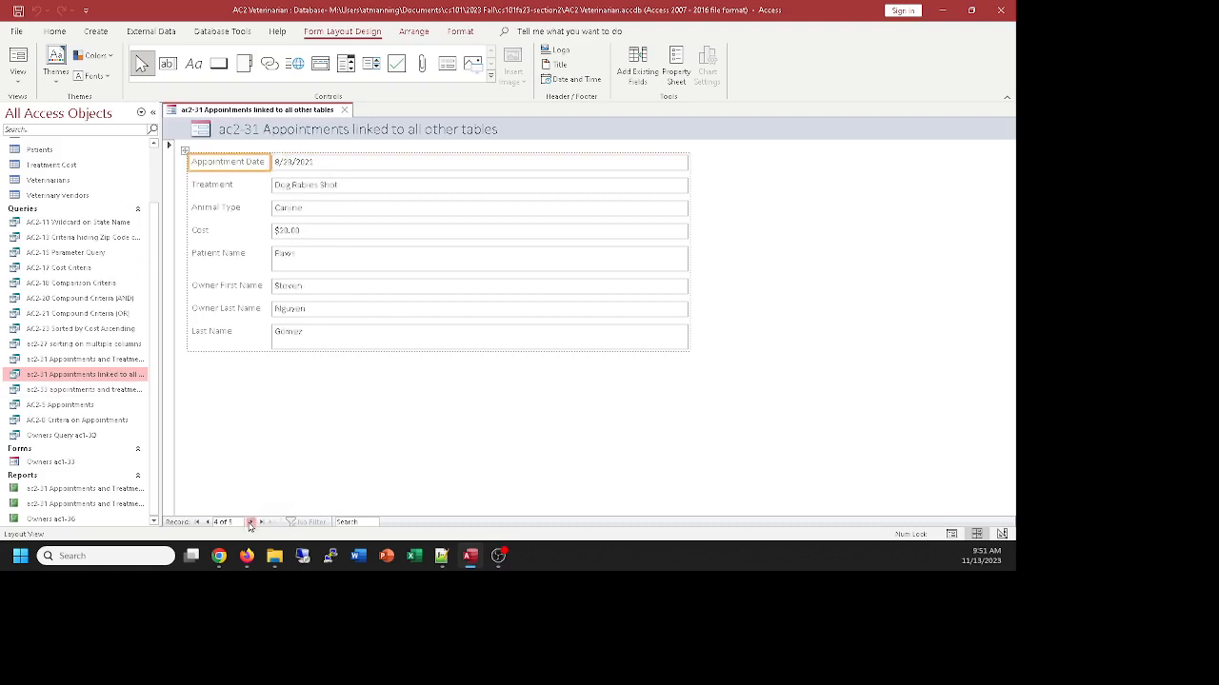
click(250, 523)
click(209, 523)
click(209, 522)
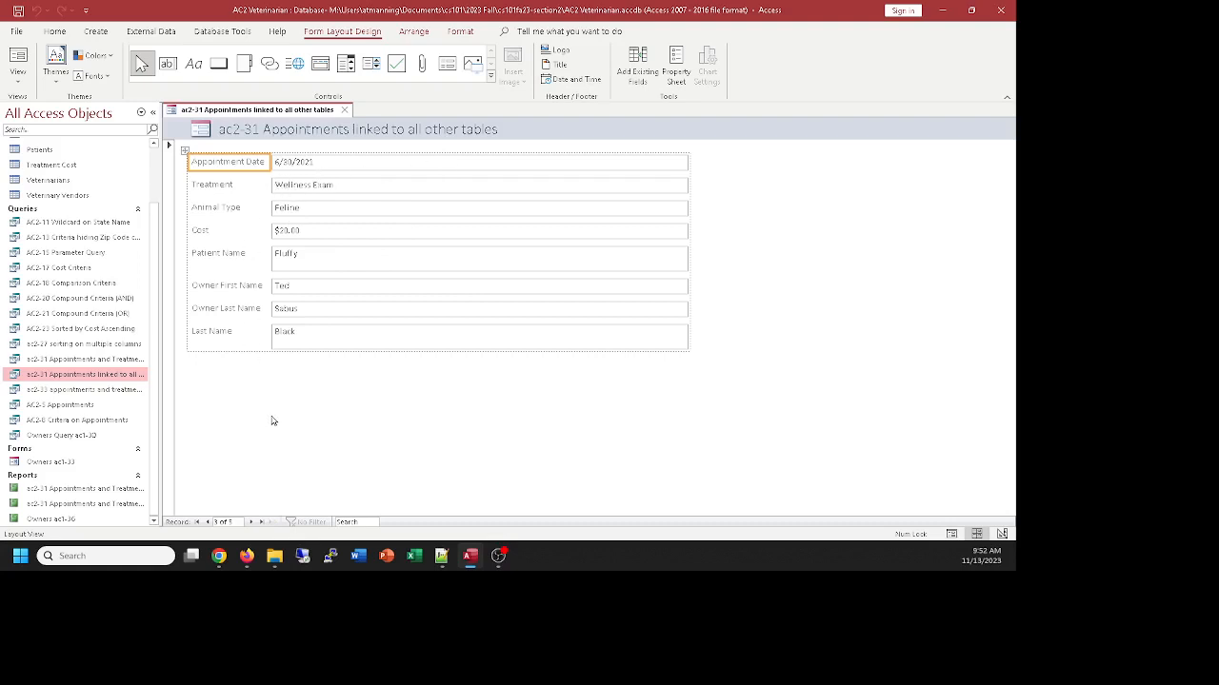
click(206, 523)
click(206, 522)
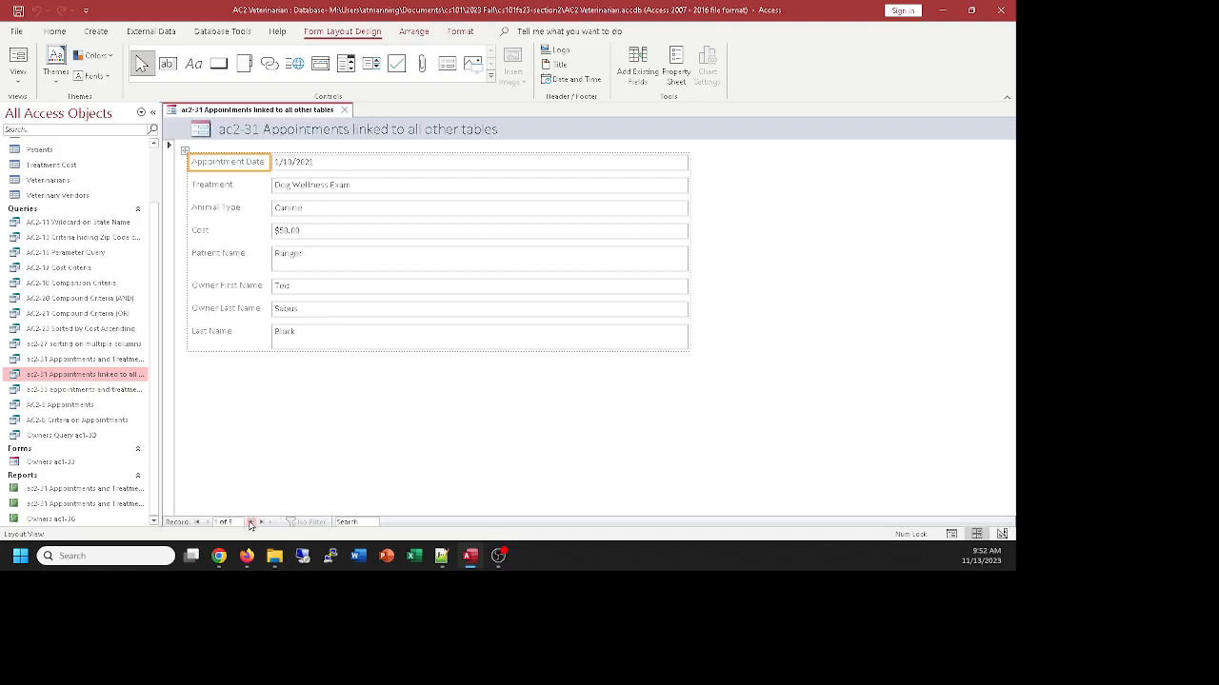
Advance through the new form's records and close it, saving it as "ac2-36 Appointments linked to all other tables"
click(251, 522)
click(250, 522)
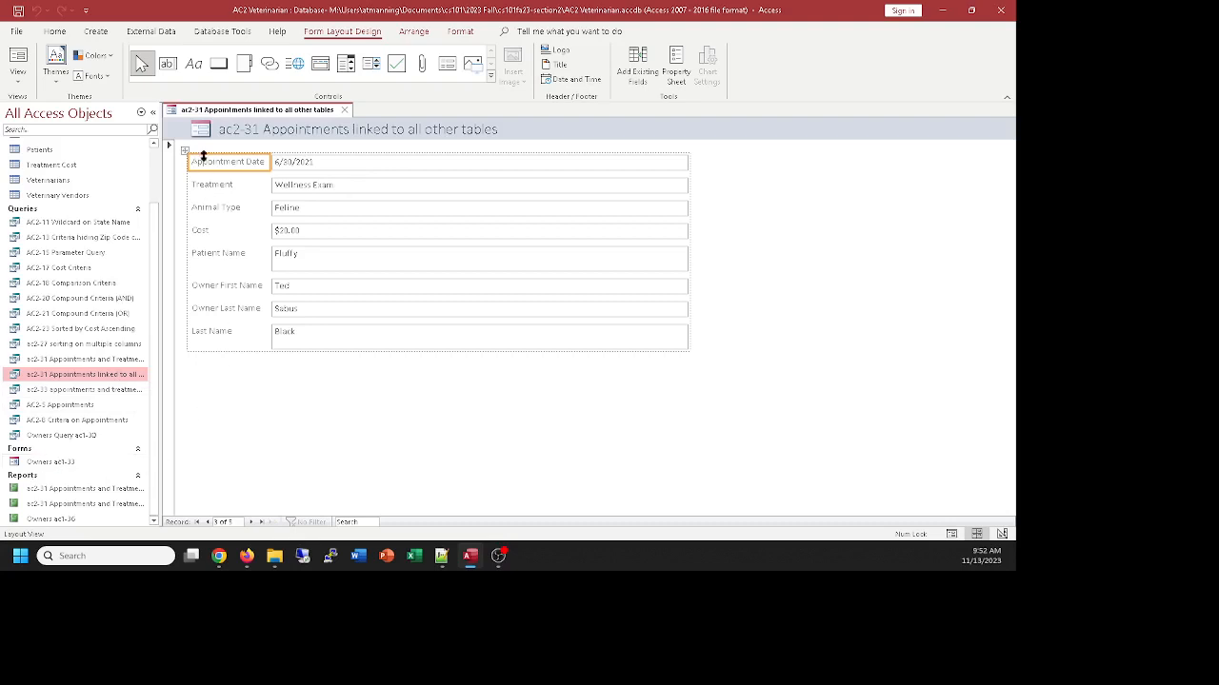
click(345, 109)
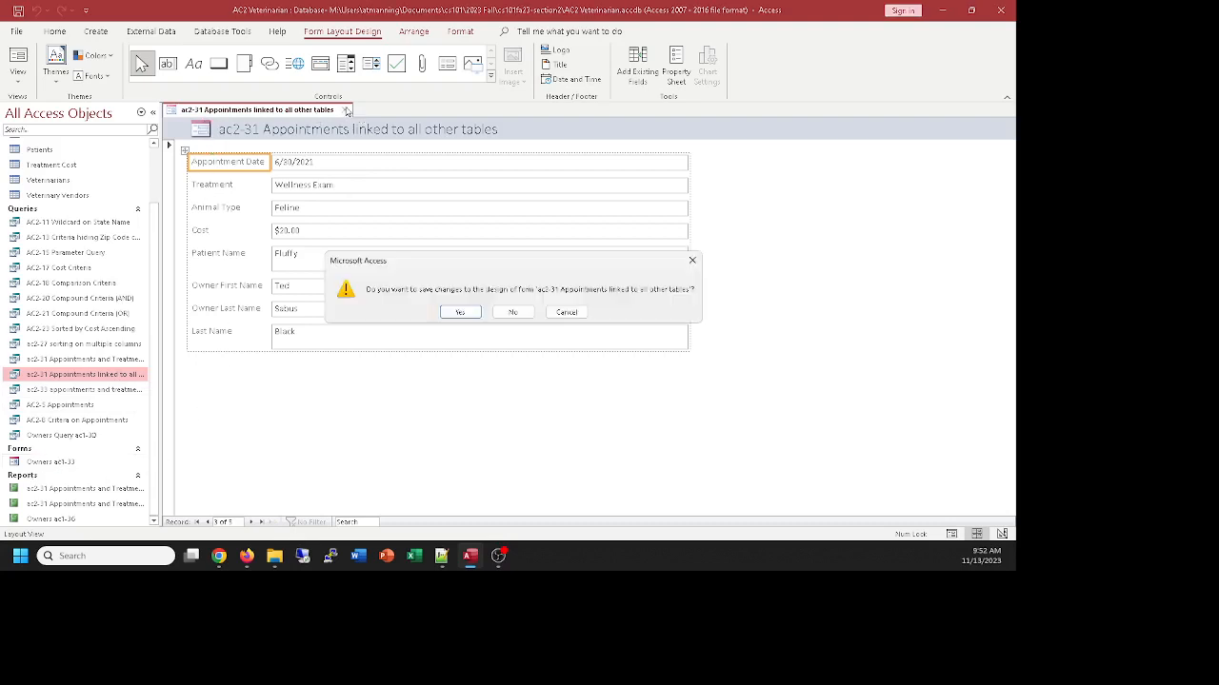
click(464, 313)
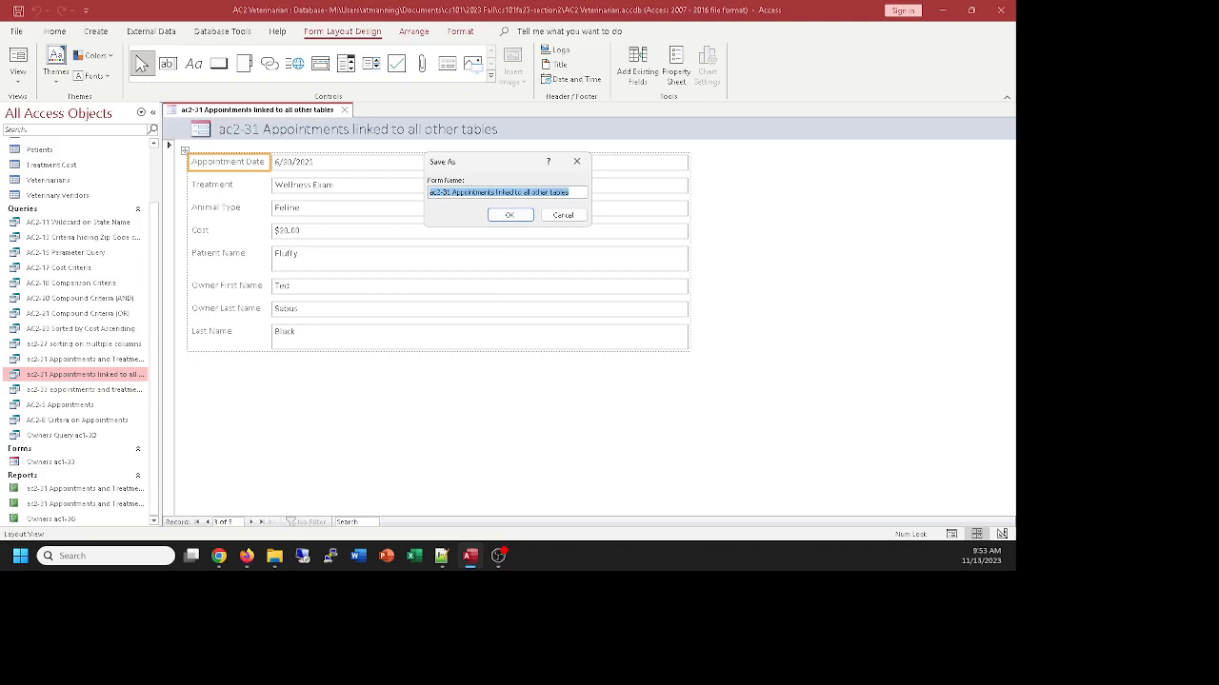
key(alt+Tab)
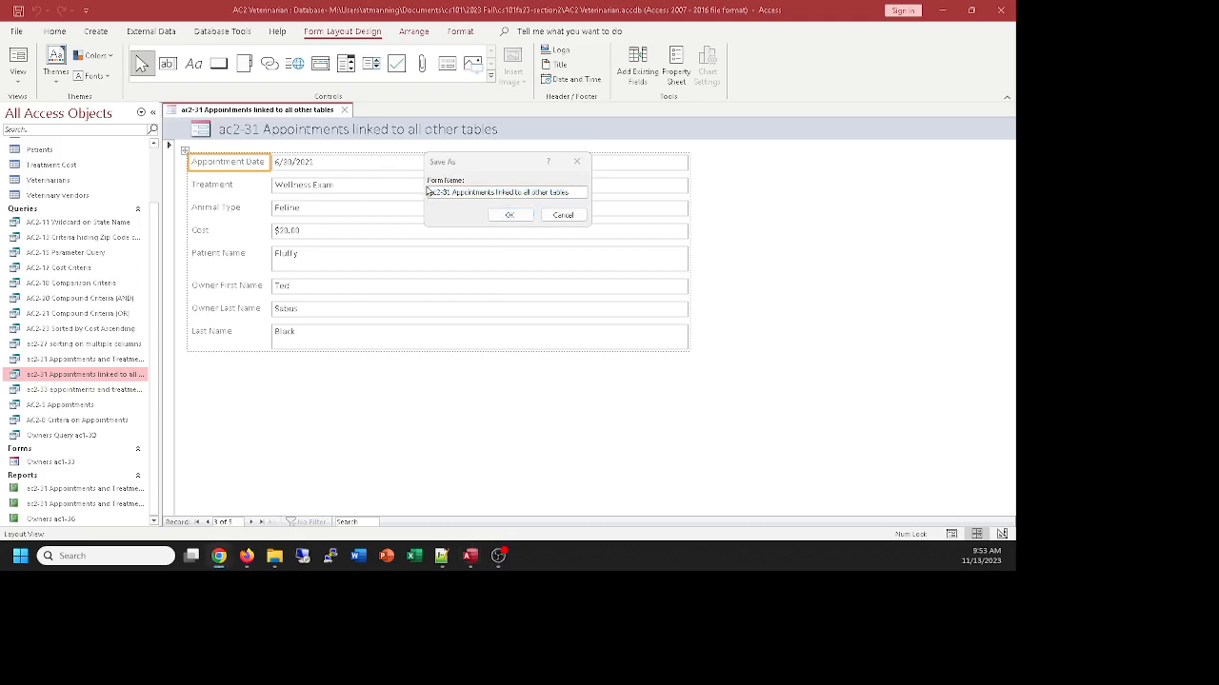
click(442, 198)
click(450, 195)
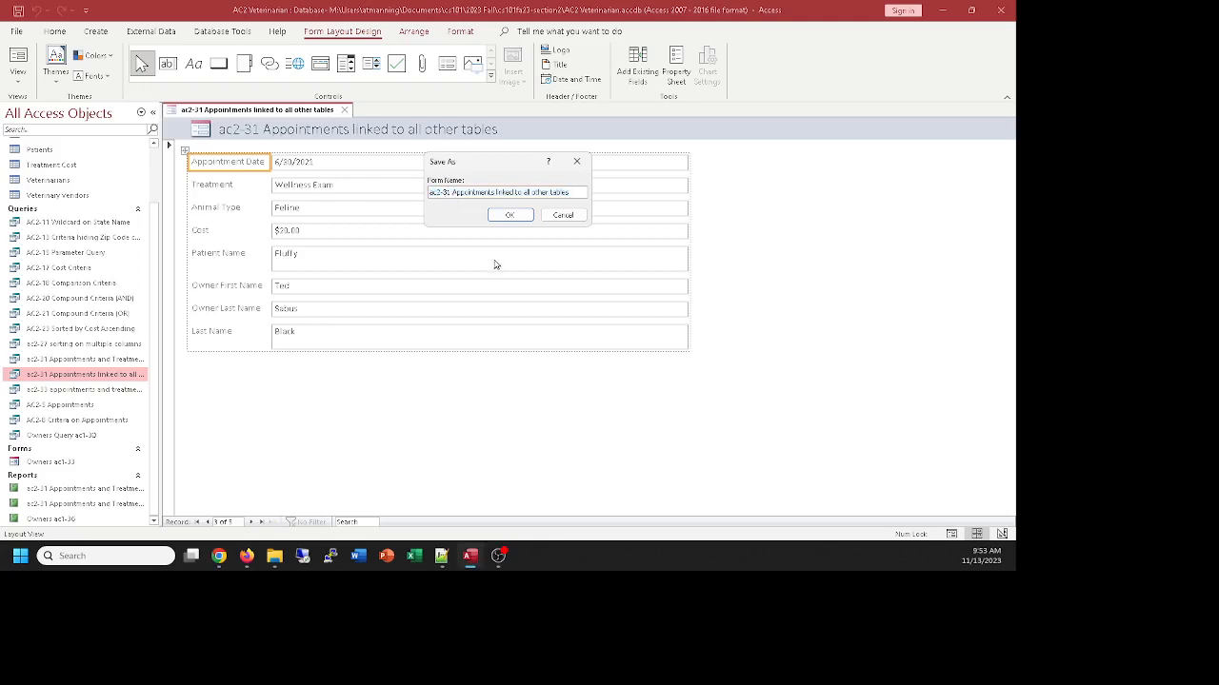
key(BackSpace)
key(BackSpace)
text(6)
click(442, 193)
text(3)
click(499, 214)
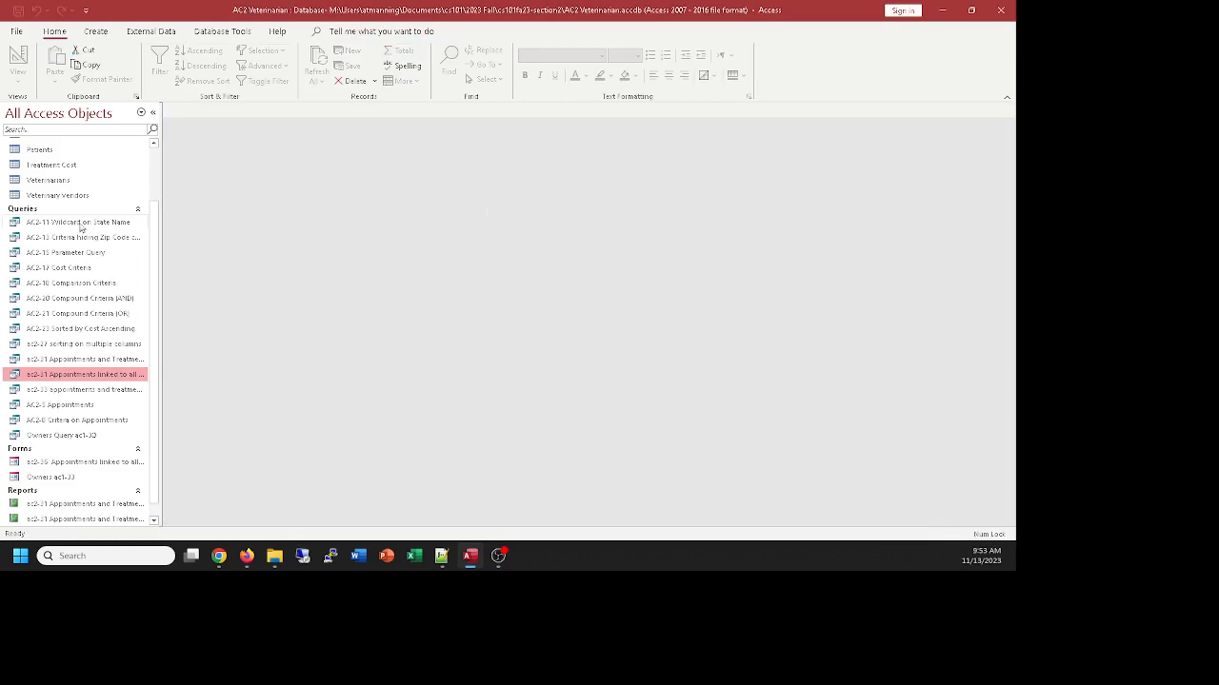
Create a form from the AC2-17 Cost Criteria query
scroll(71, 203, up, 2)
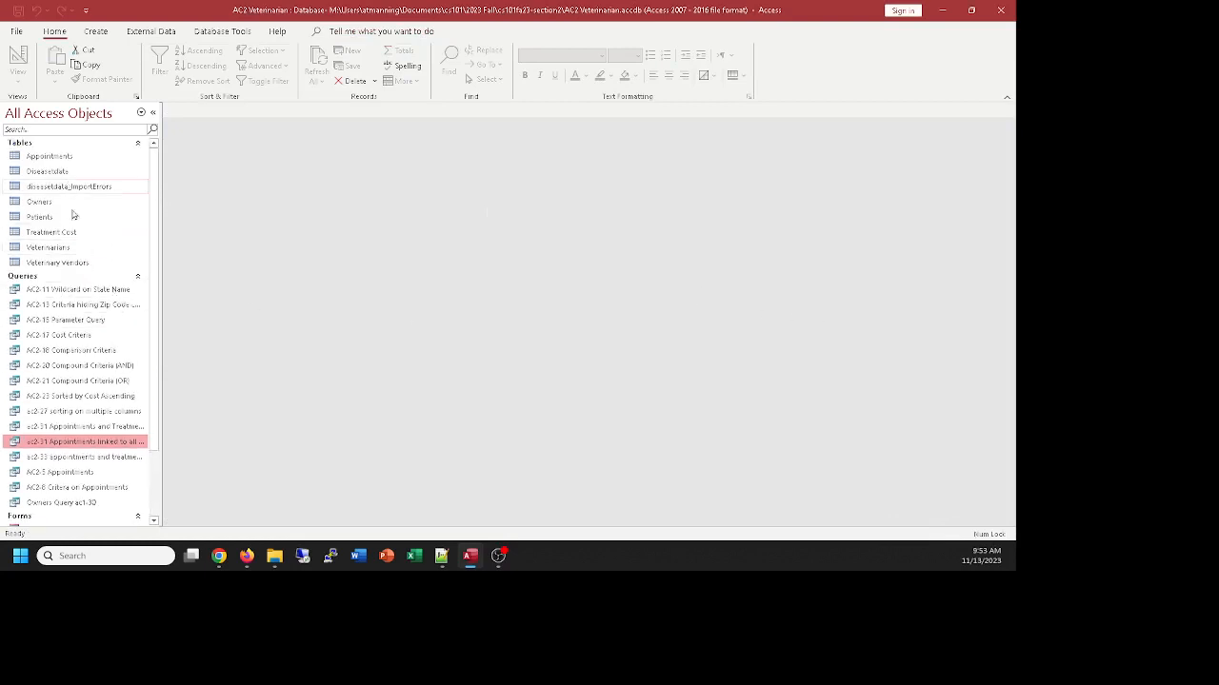
scroll(71, 211, down, 2)
click(81, 274)
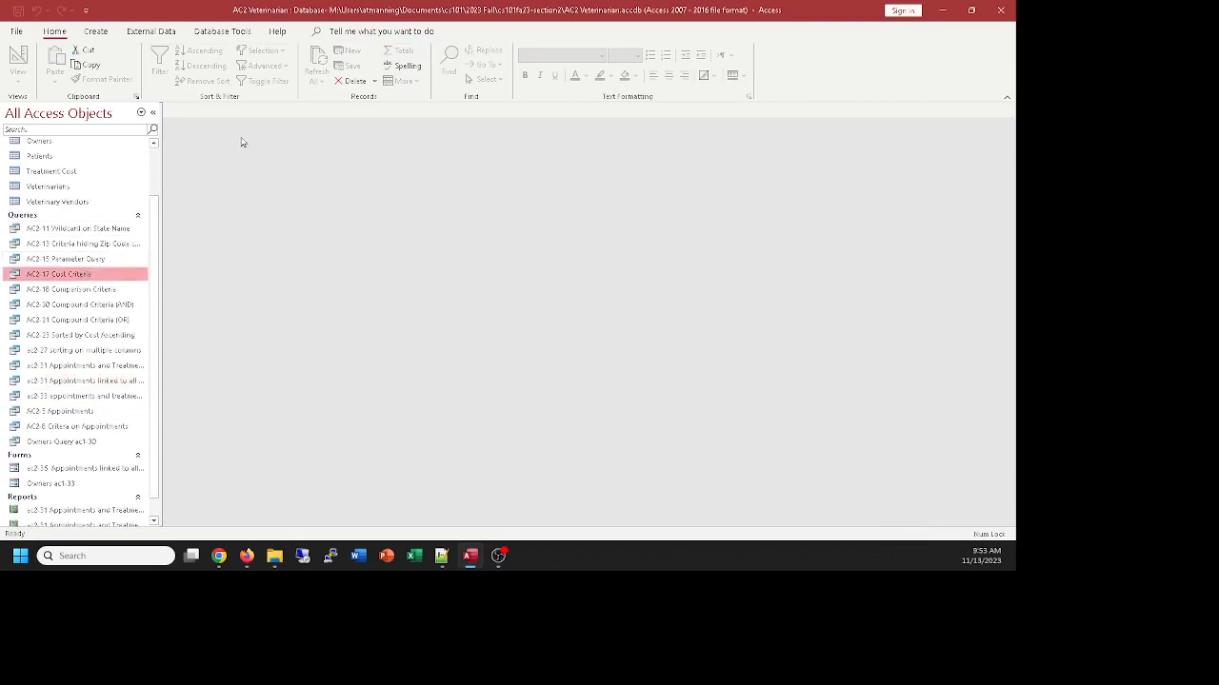
click(99, 34)
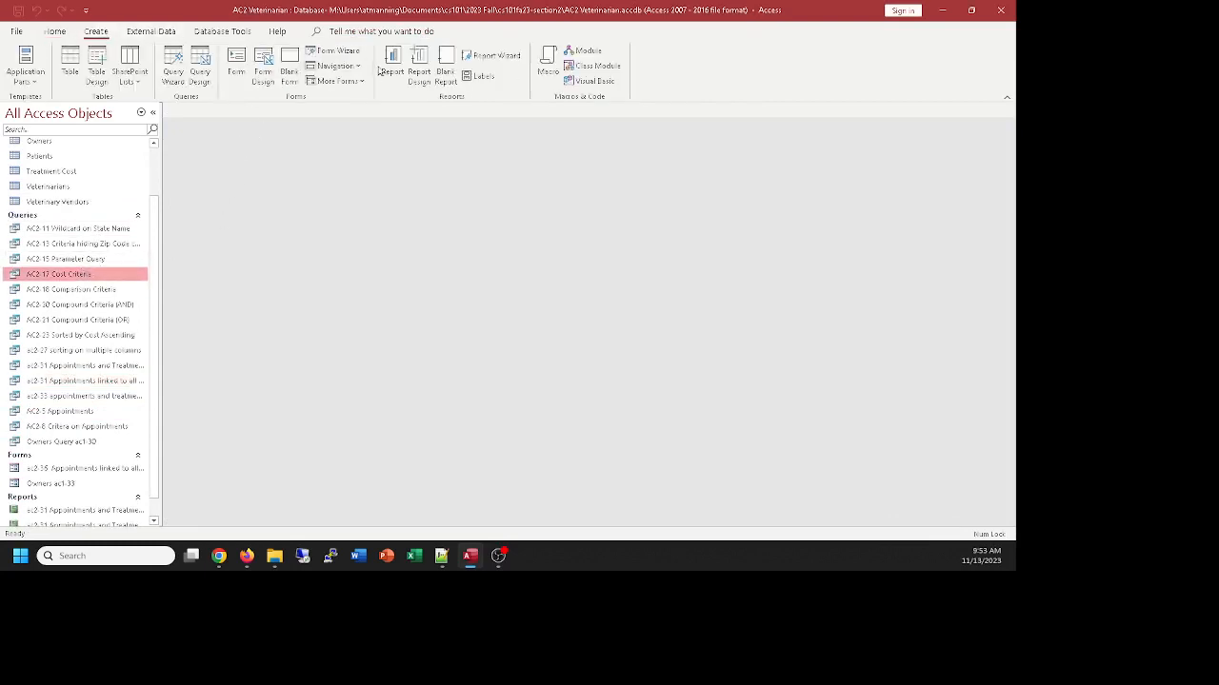
click(237, 59)
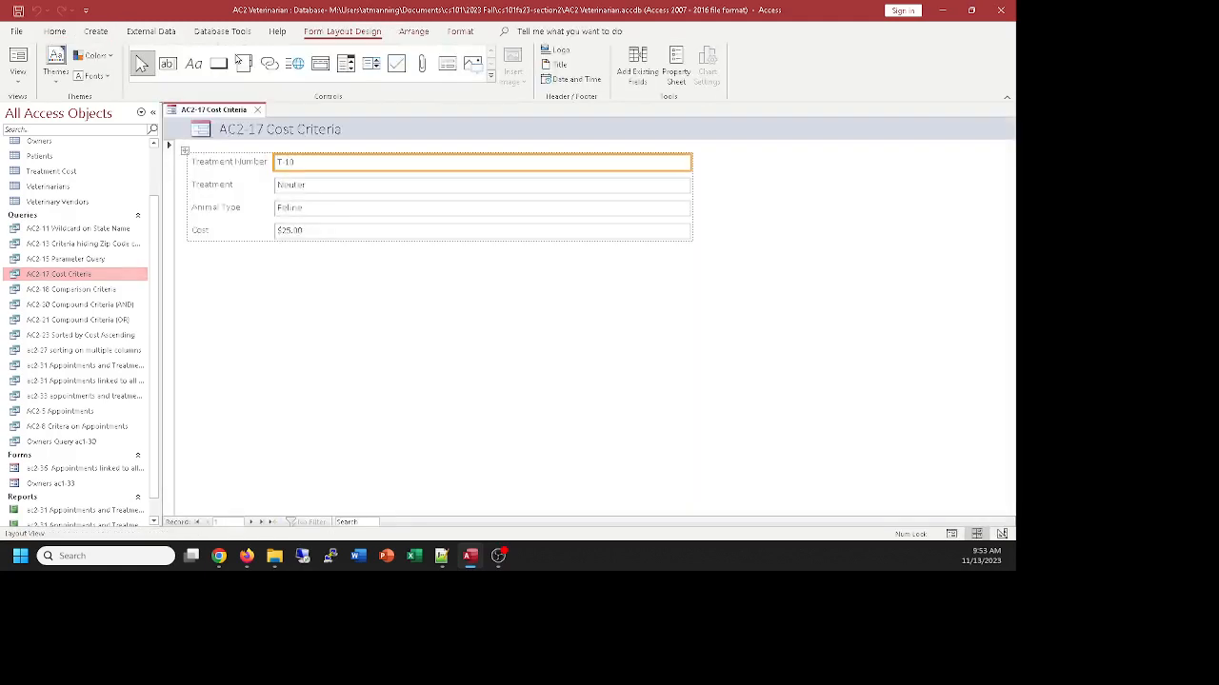
Browse forward through the AC2-17 Cost Criteria form's records and close the form without saving
click(250, 523)
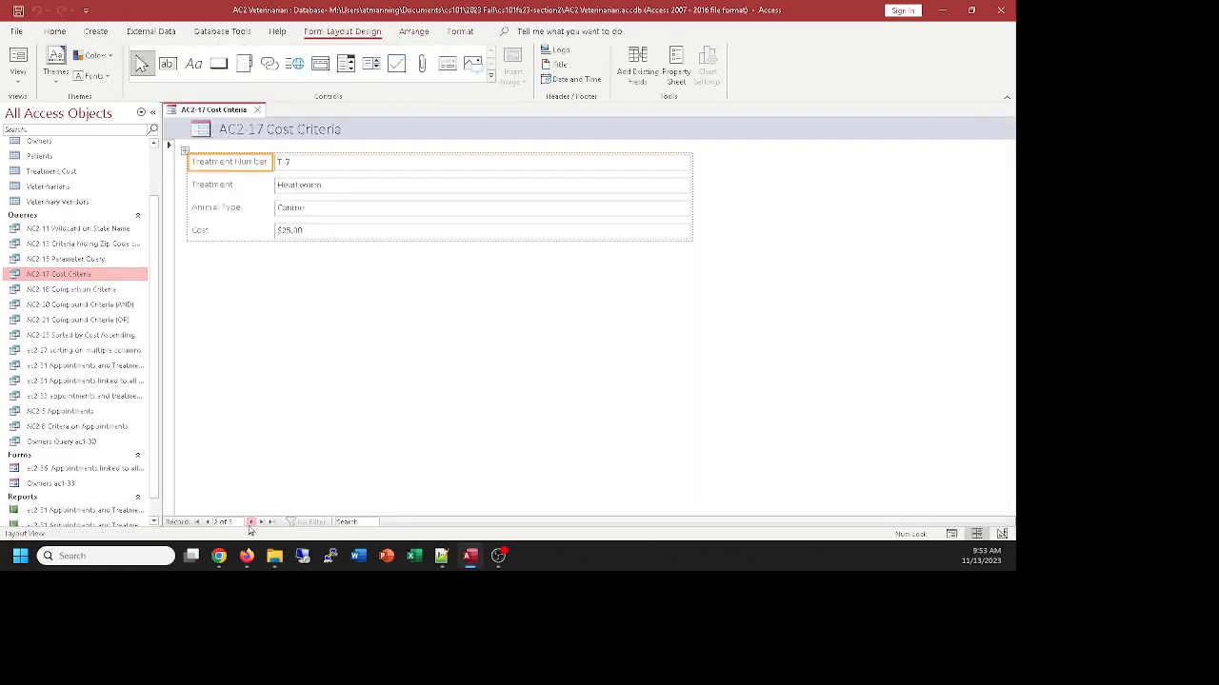
click(250, 523)
click(250, 523)
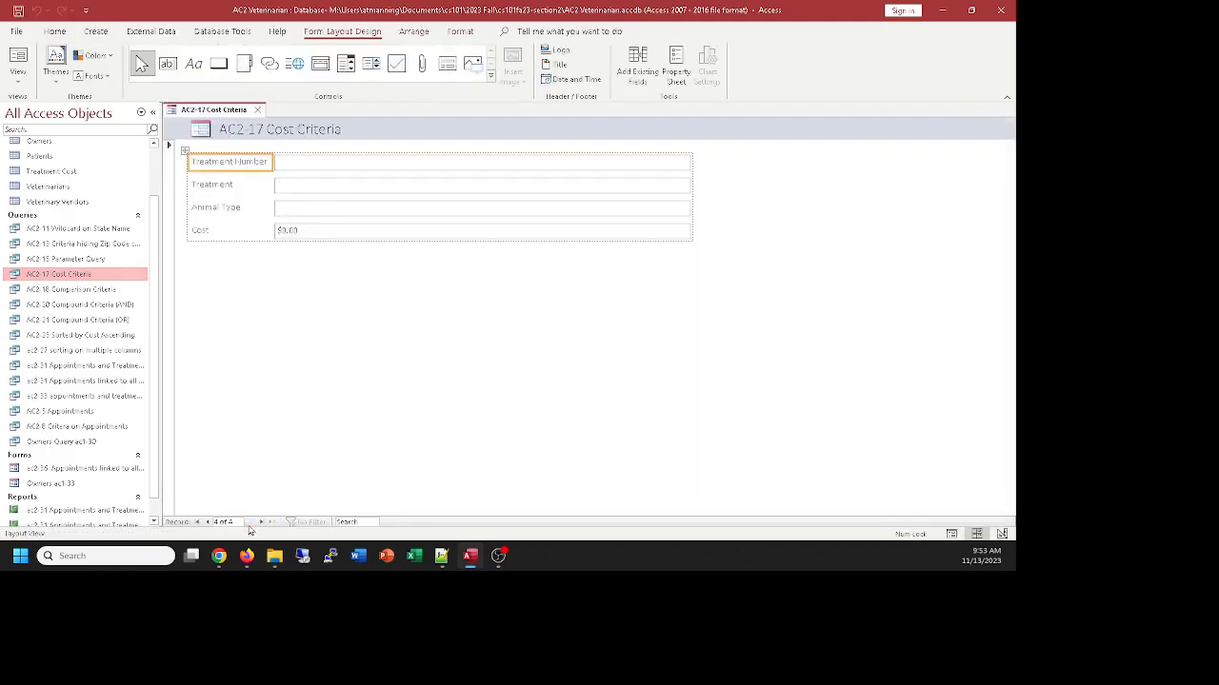
click(257, 110)
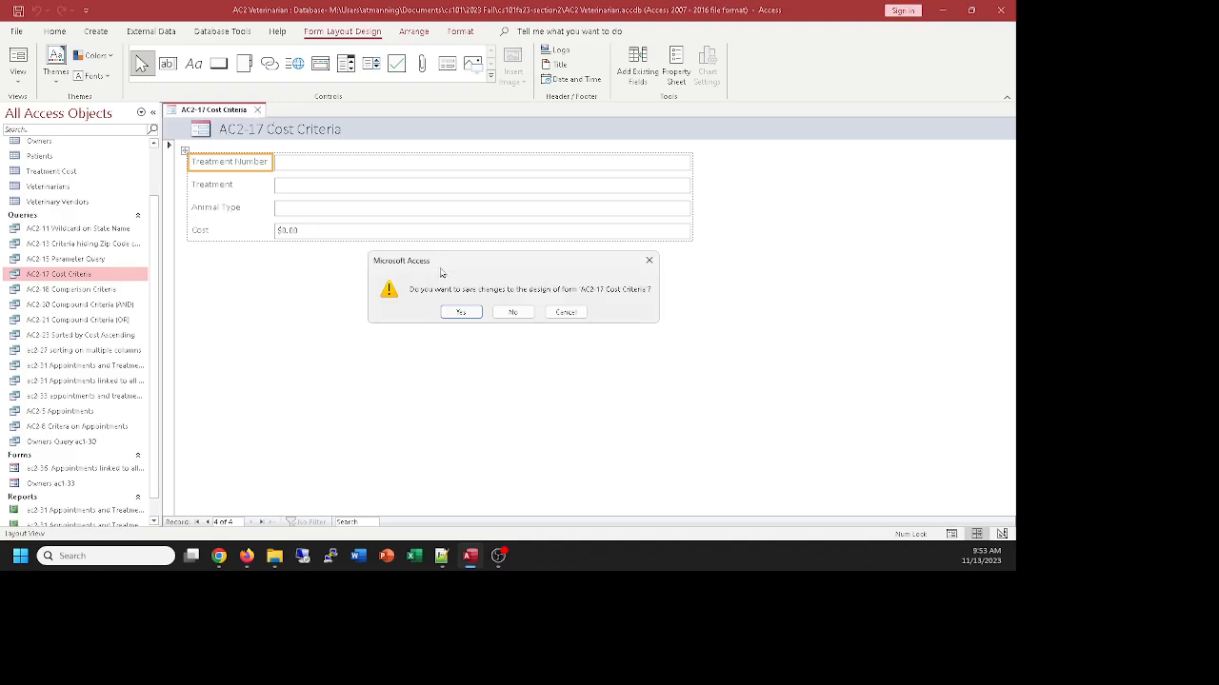
click(511, 313)
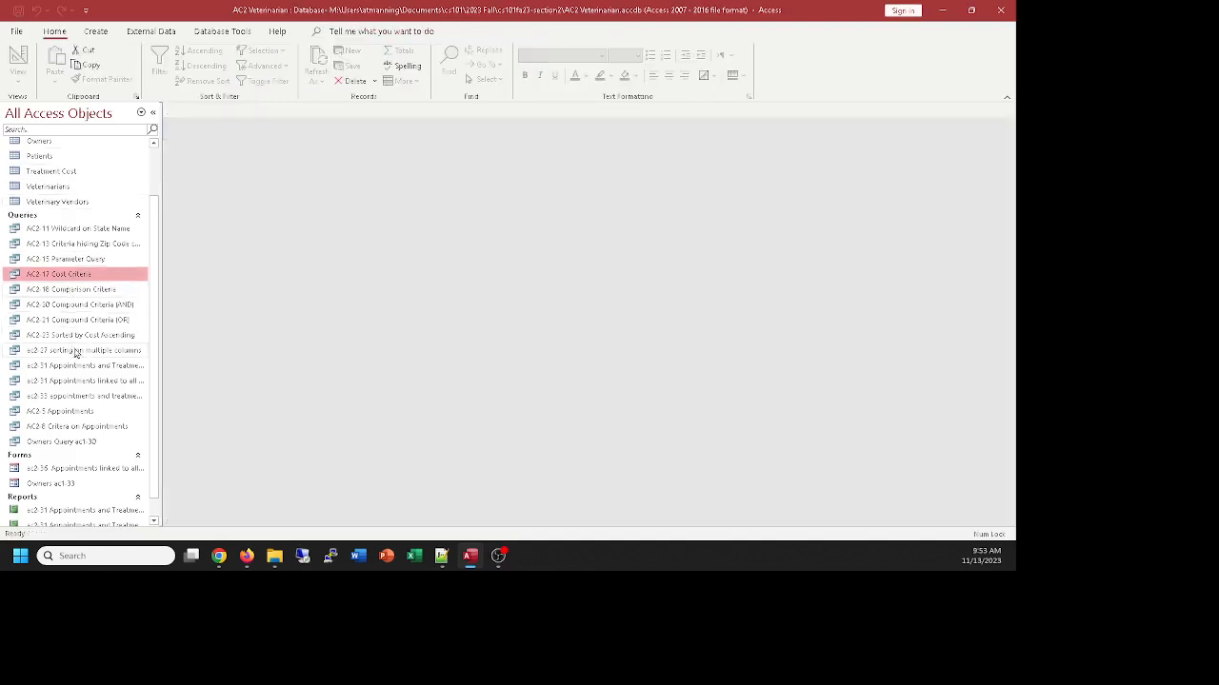
With the ac2-33 appointments and treatments query selected, review the external data sources, email output formats and additional export options without exporting
click(77, 396)
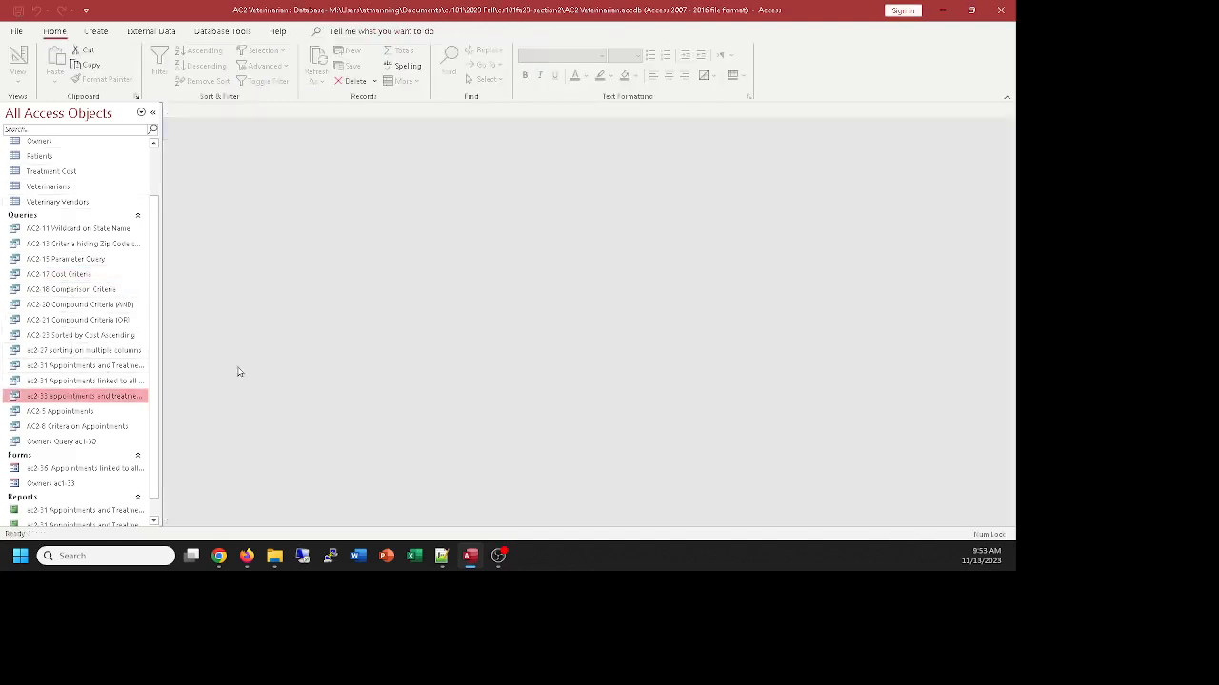
scroll(112, 367, down, 1)
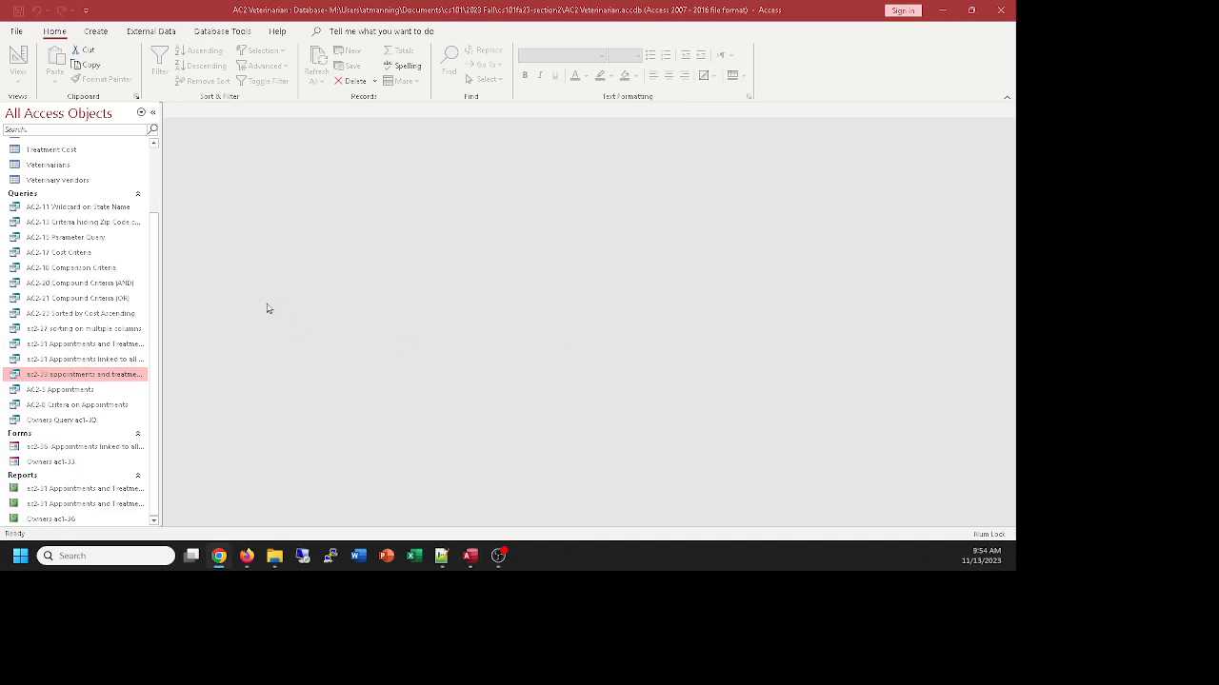
click(152, 35)
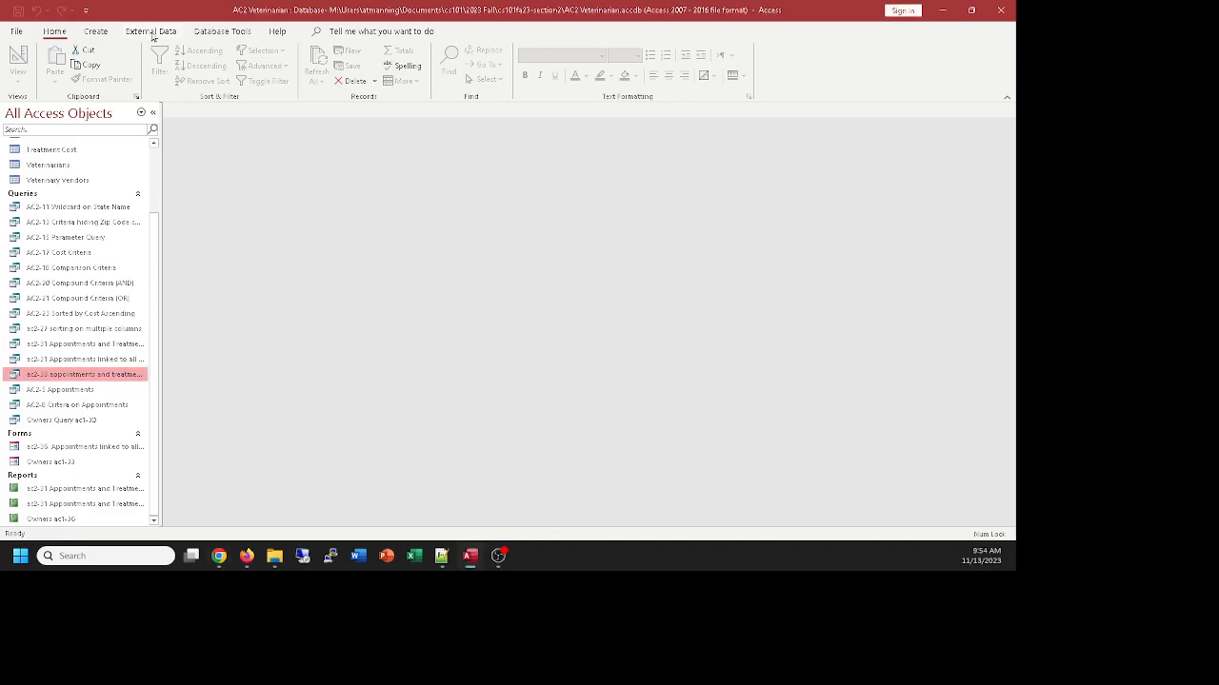
click(152, 35)
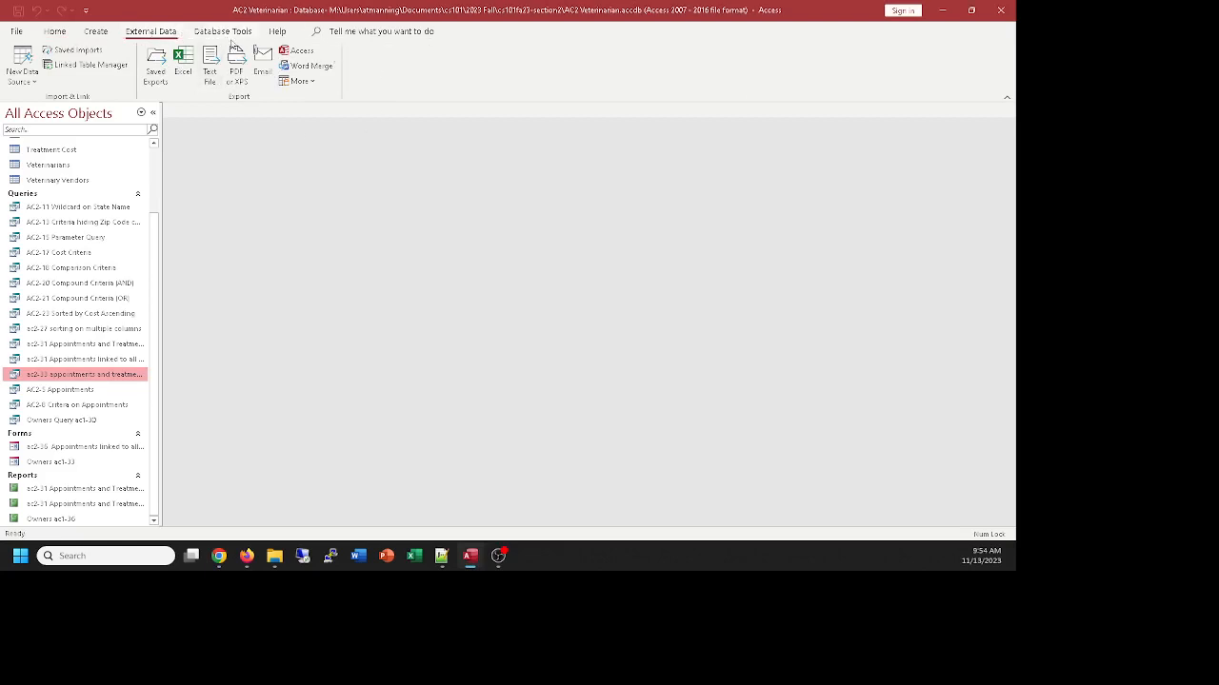
click(30, 81)
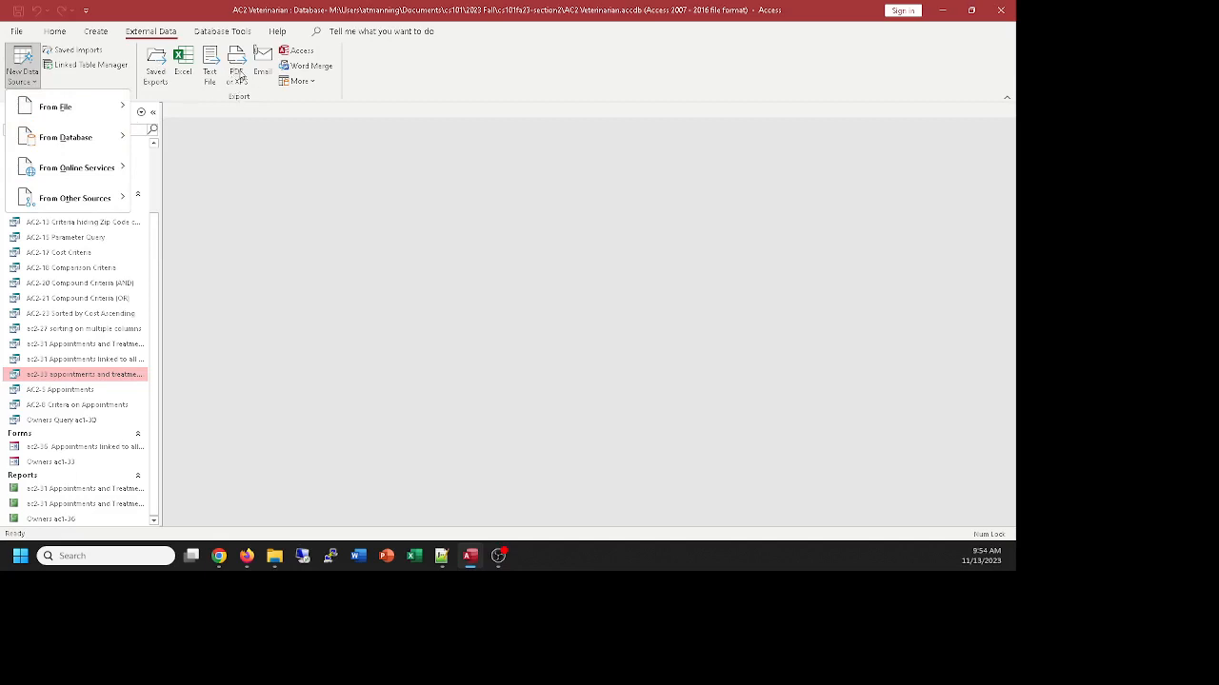
click(270, 84)
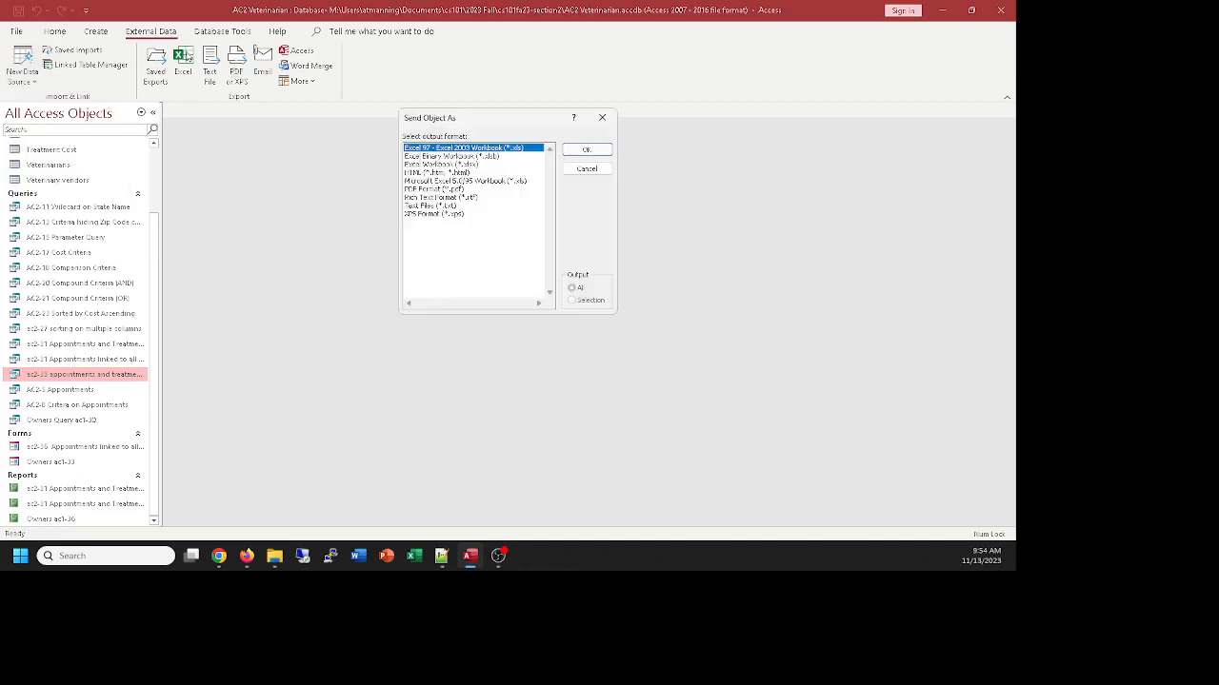
click(602, 118)
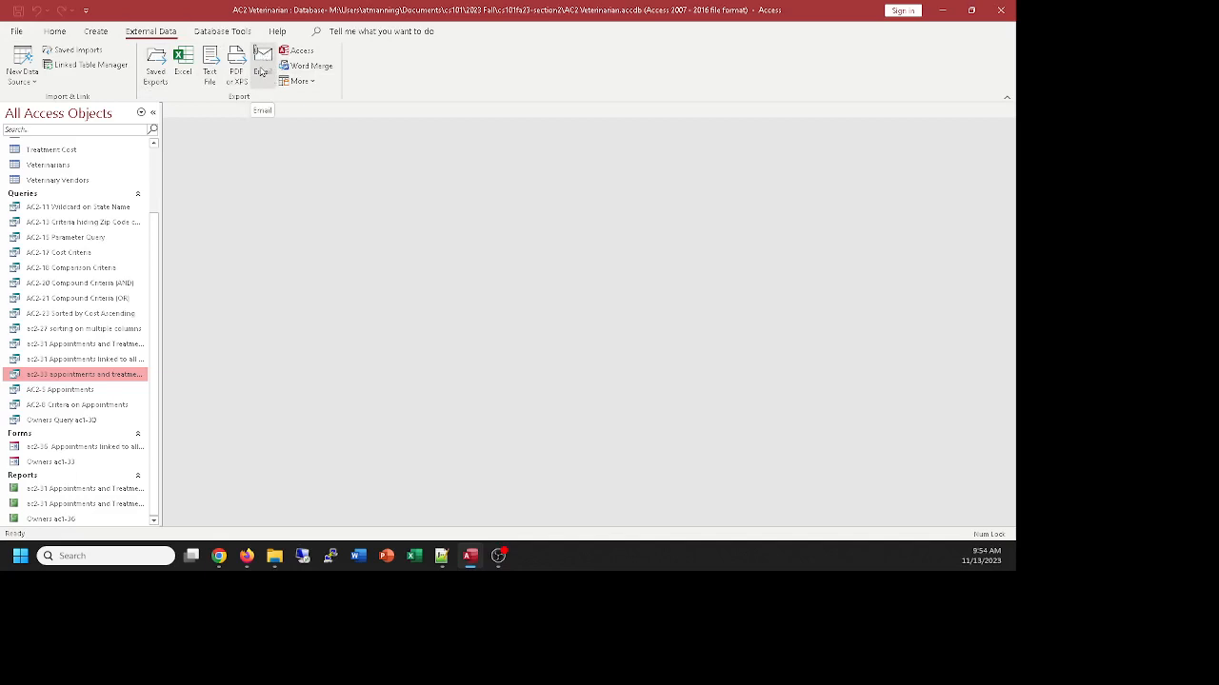
click(298, 81)
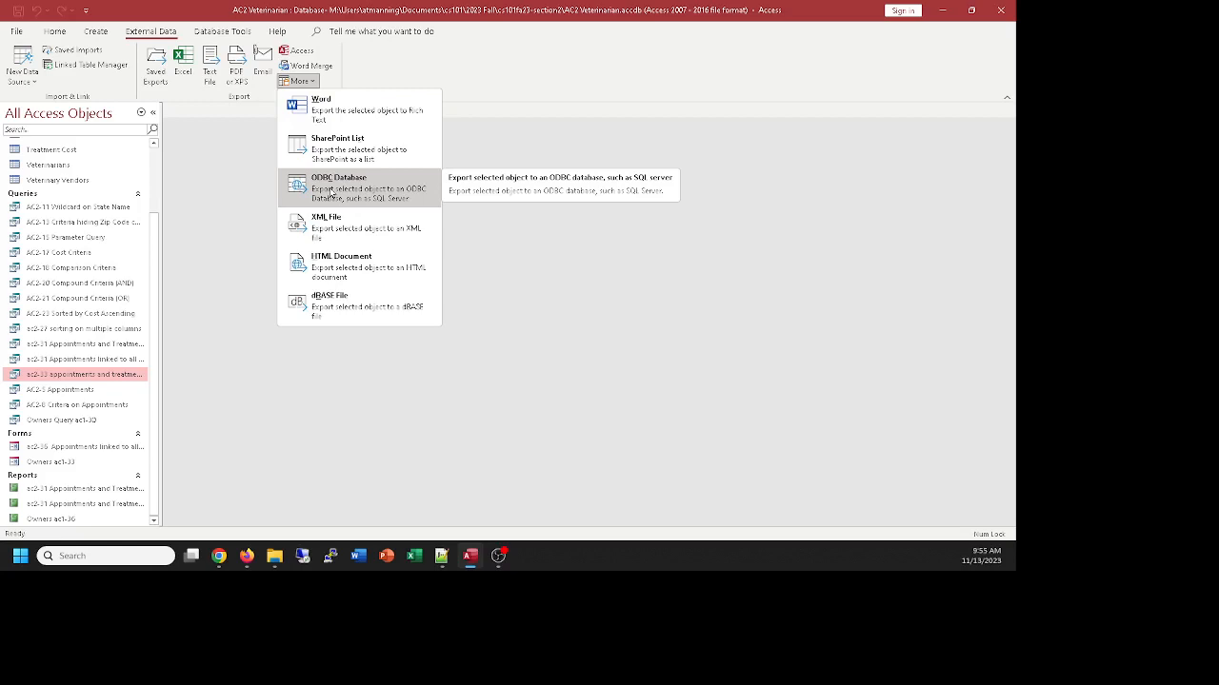
click(381, 68)
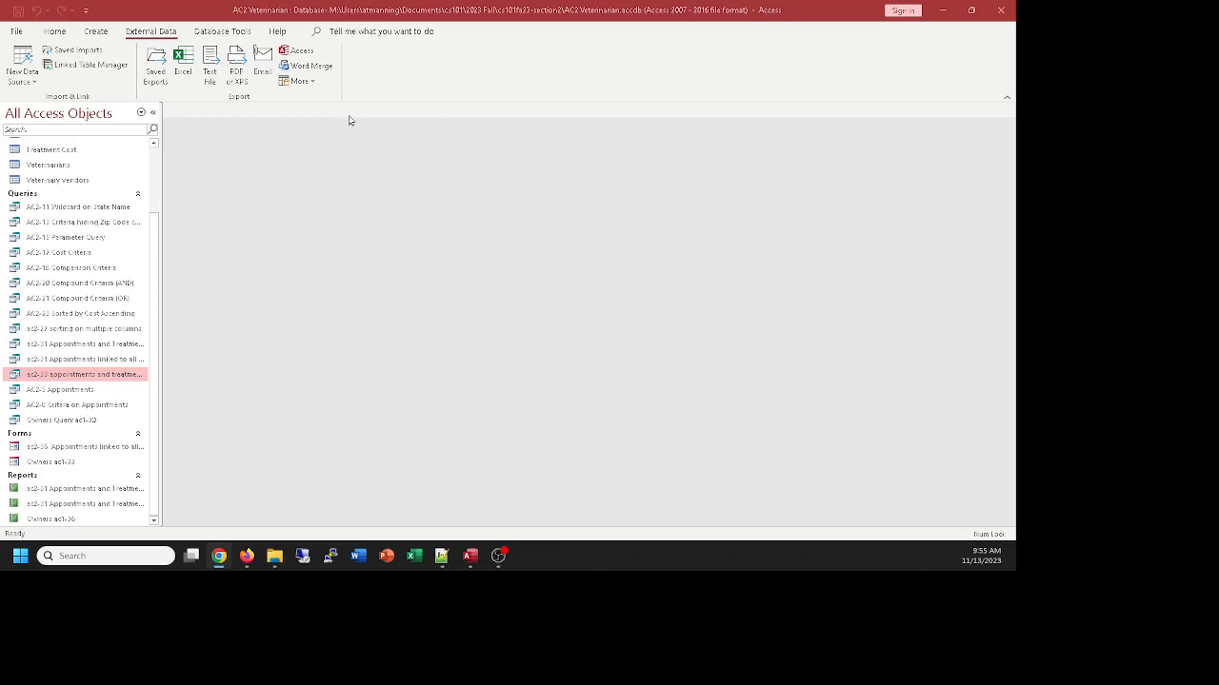
Open the AC2-21 Compound Criteria (OR) query and the Veterinary Vendors table in turn to view their data, closing each
double_click(74, 300)
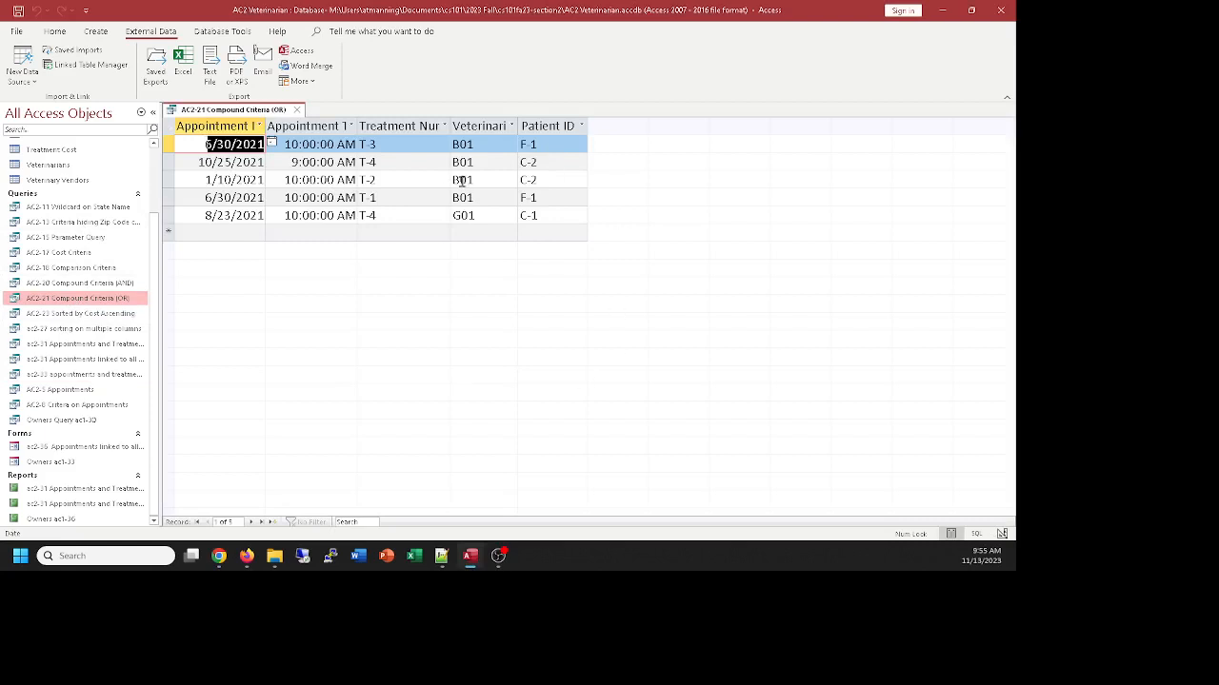
click(296, 112)
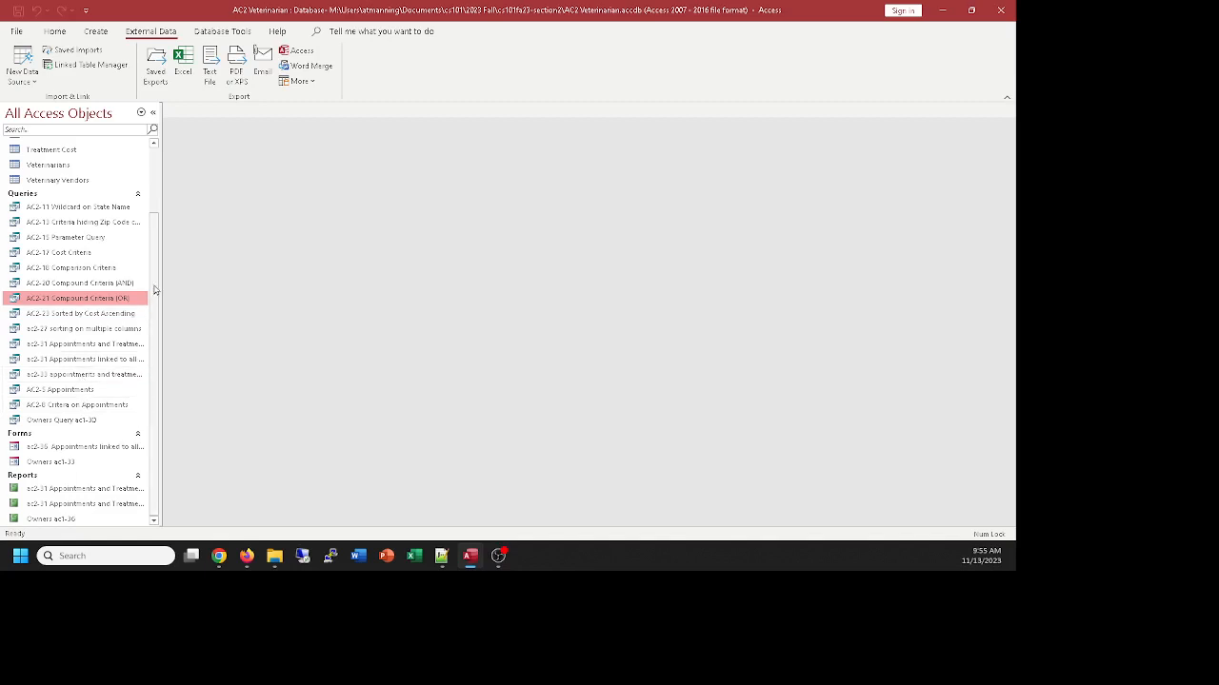
drag(154, 287, 154, 221)
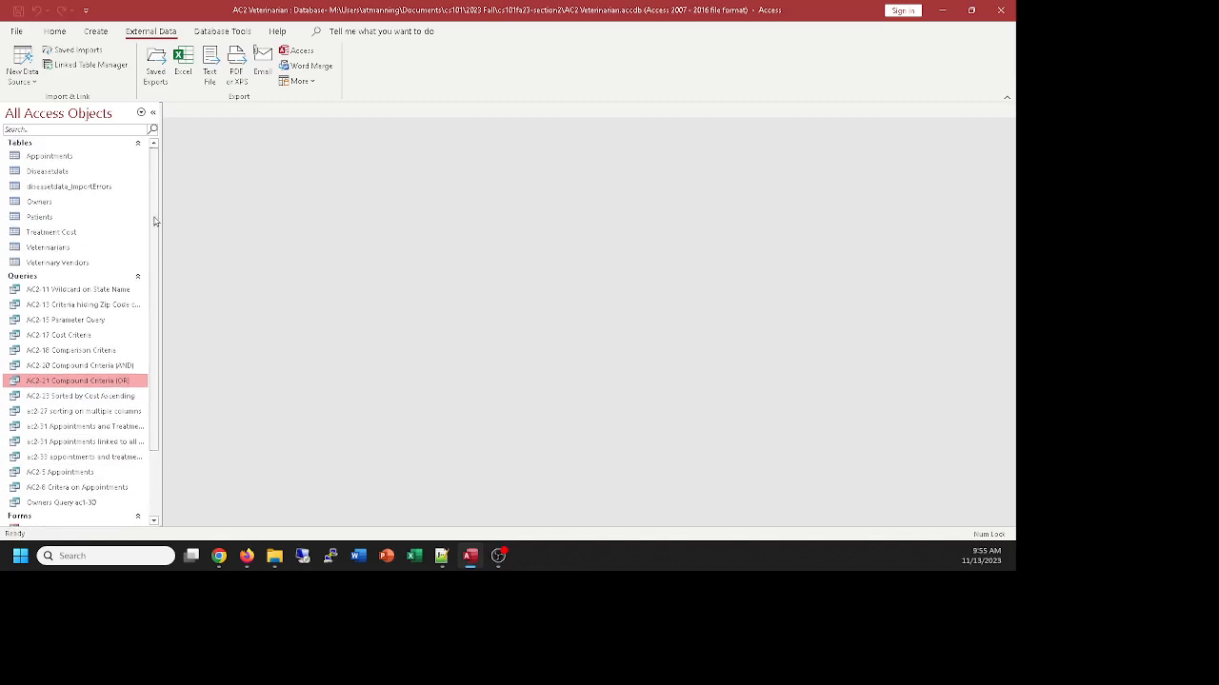
double_click(63, 264)
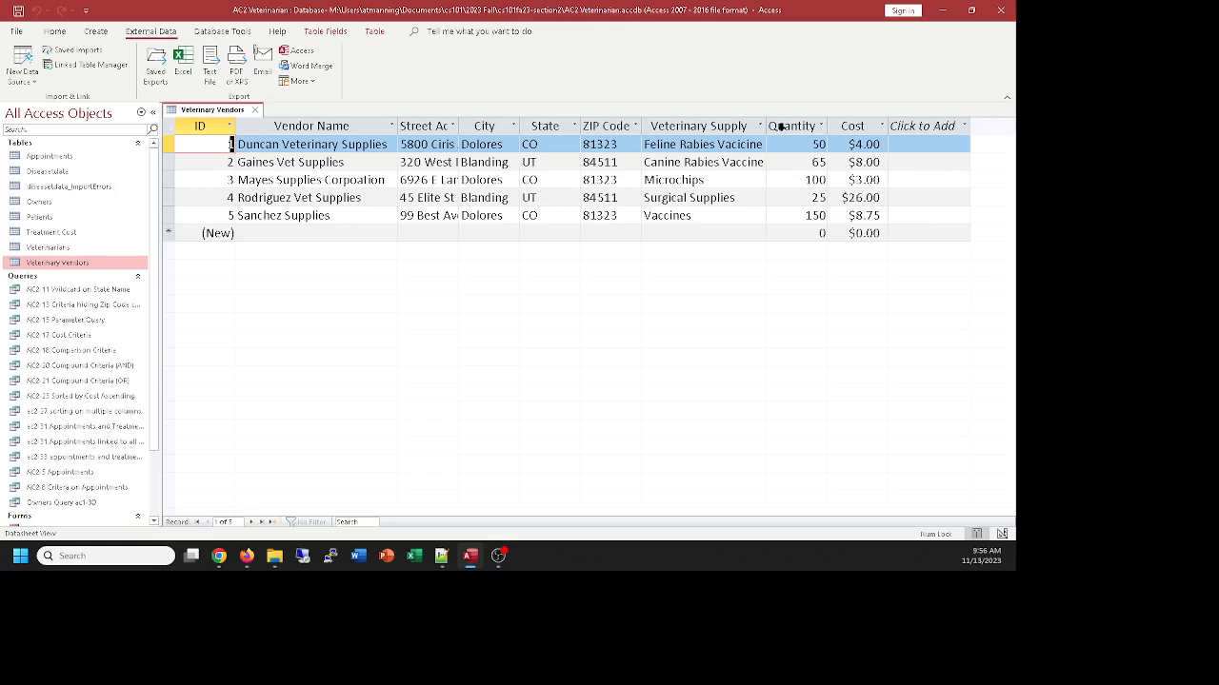
click(255, 112)
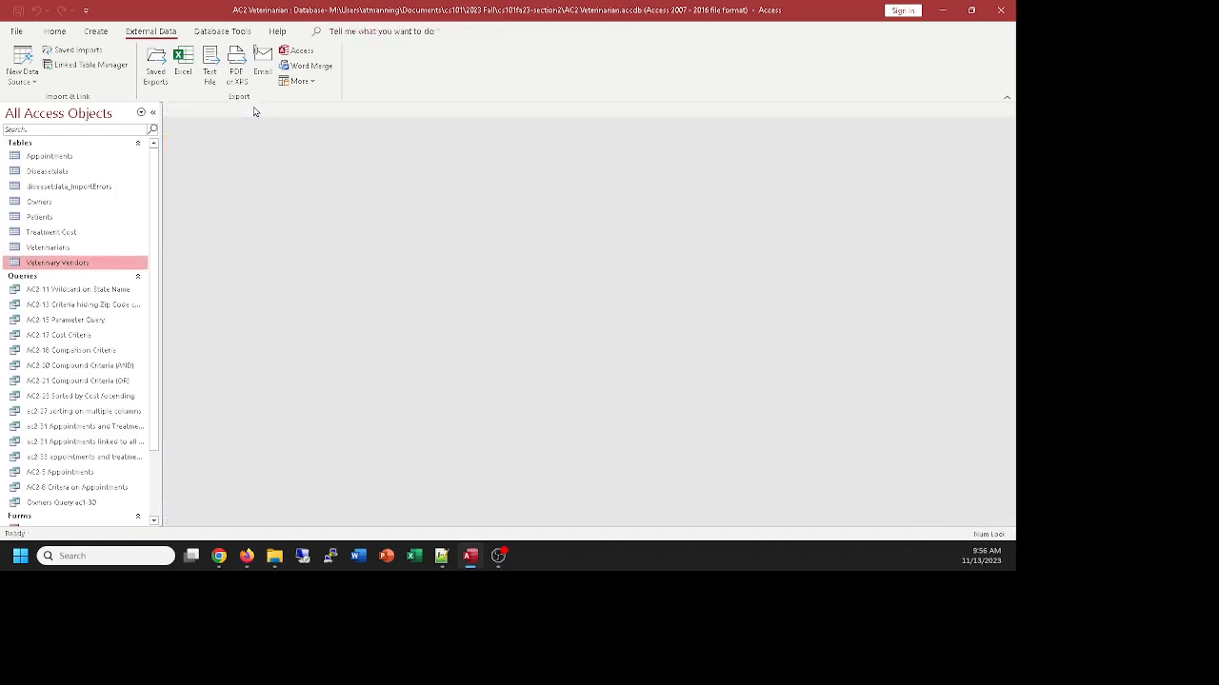
Start a new query in Design View based on the Veterinary Vendors table and dismiss the table list
click(96, 31)
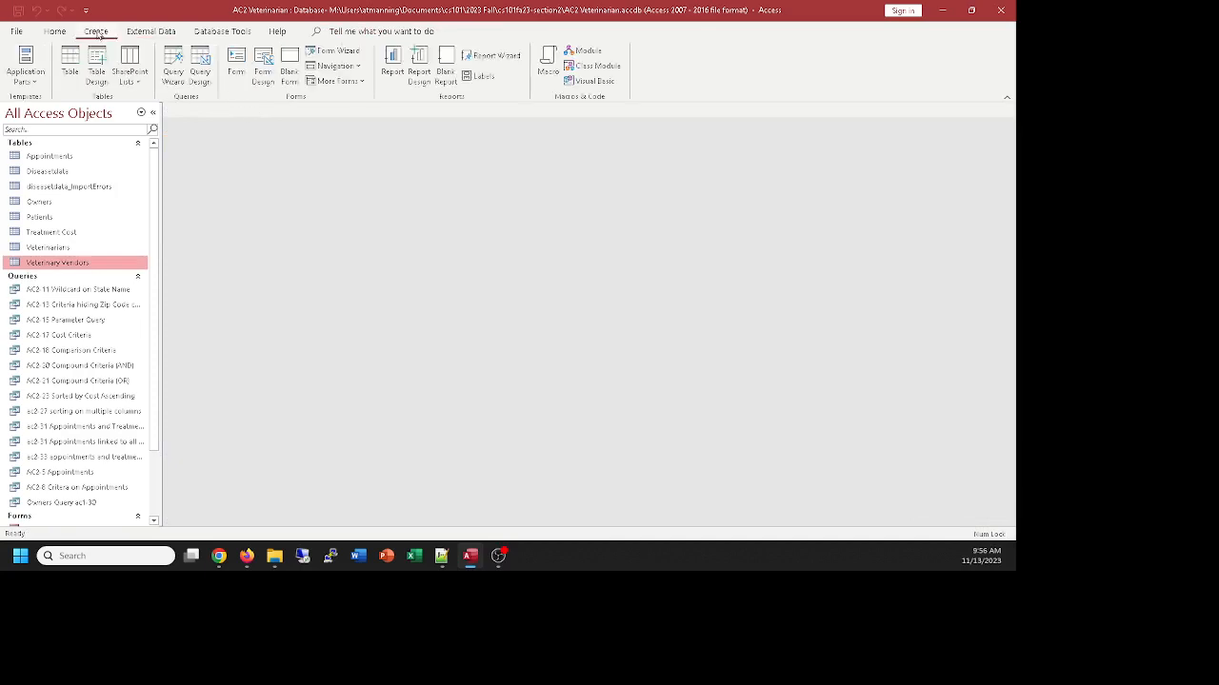
click(199, 68)
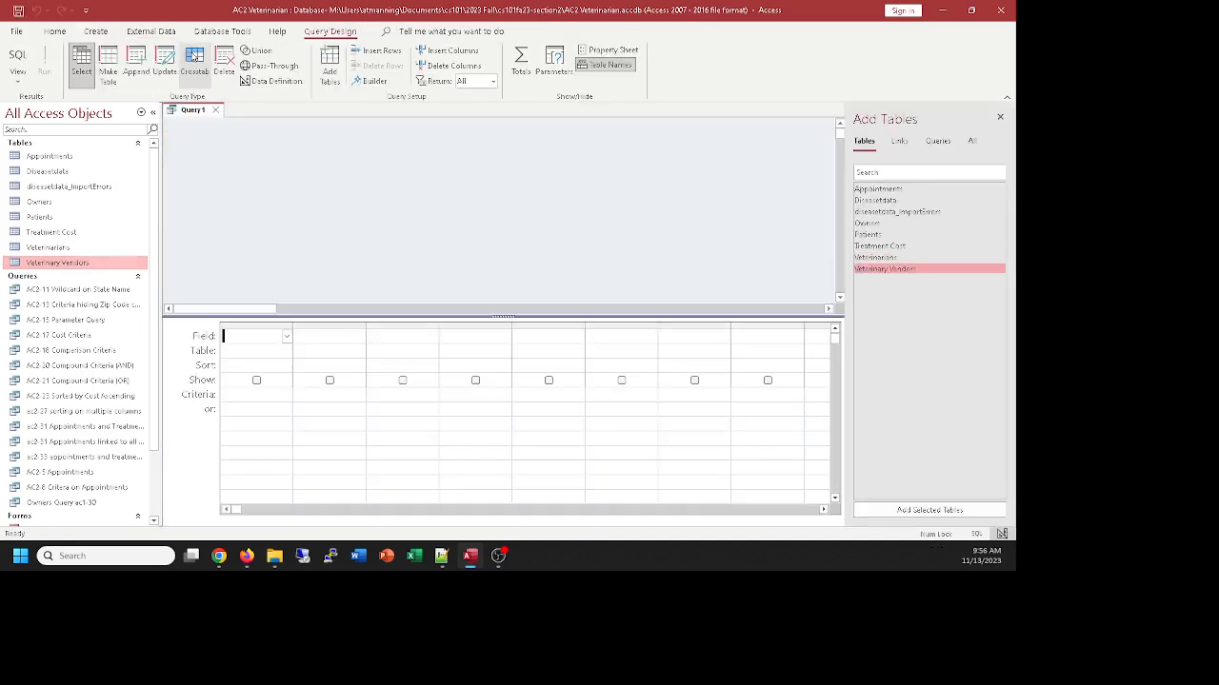
double_click(880, 270)
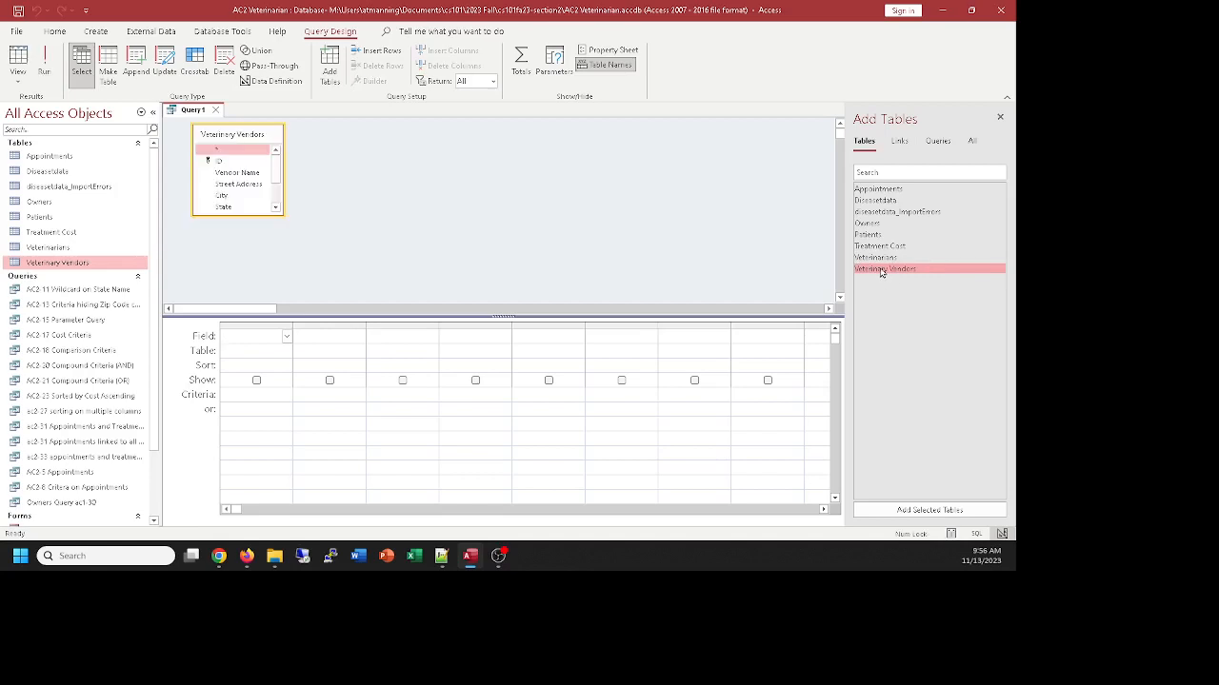
click(1002, 118)
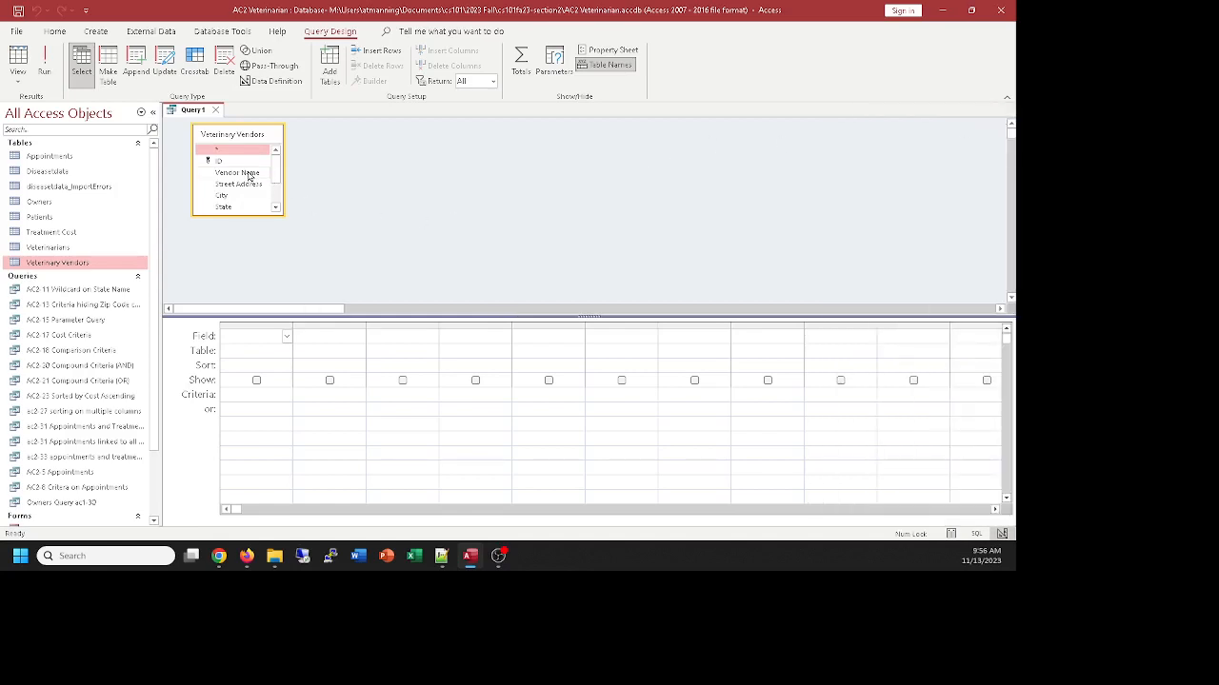
Add Vendor Name, State, Veterinary Supply, Quantity and Cost to the query design and view its results
double_click(250, 175)
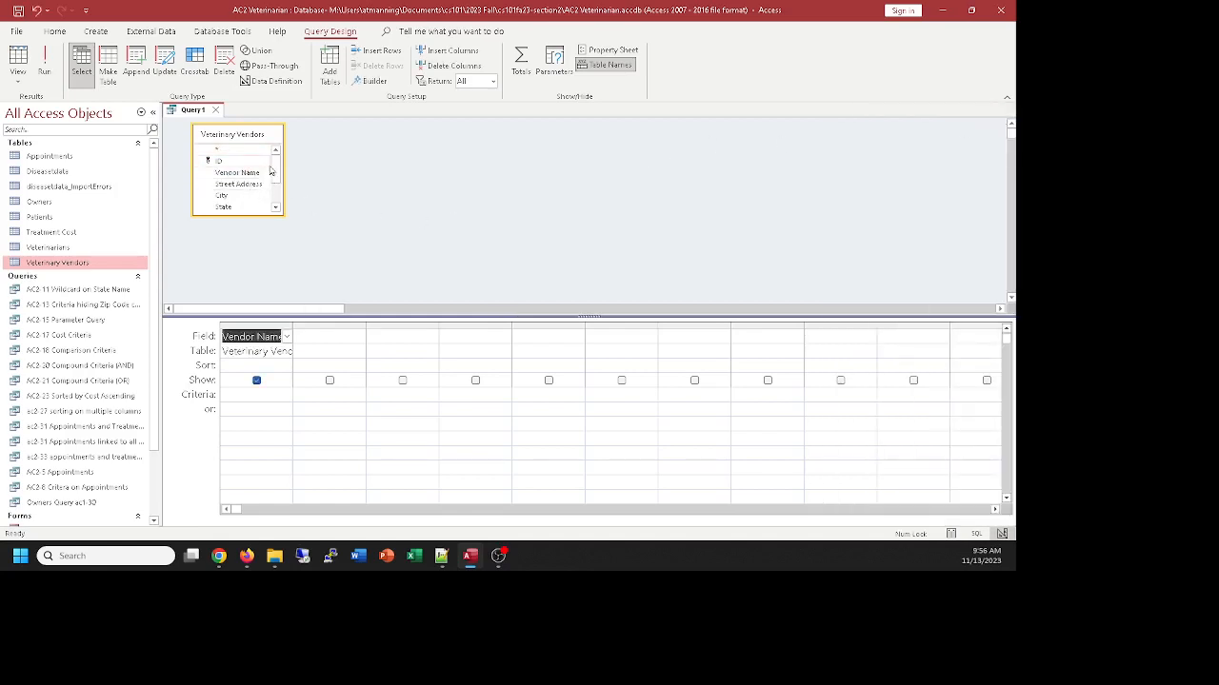
drag(274, 174, 327, 259)
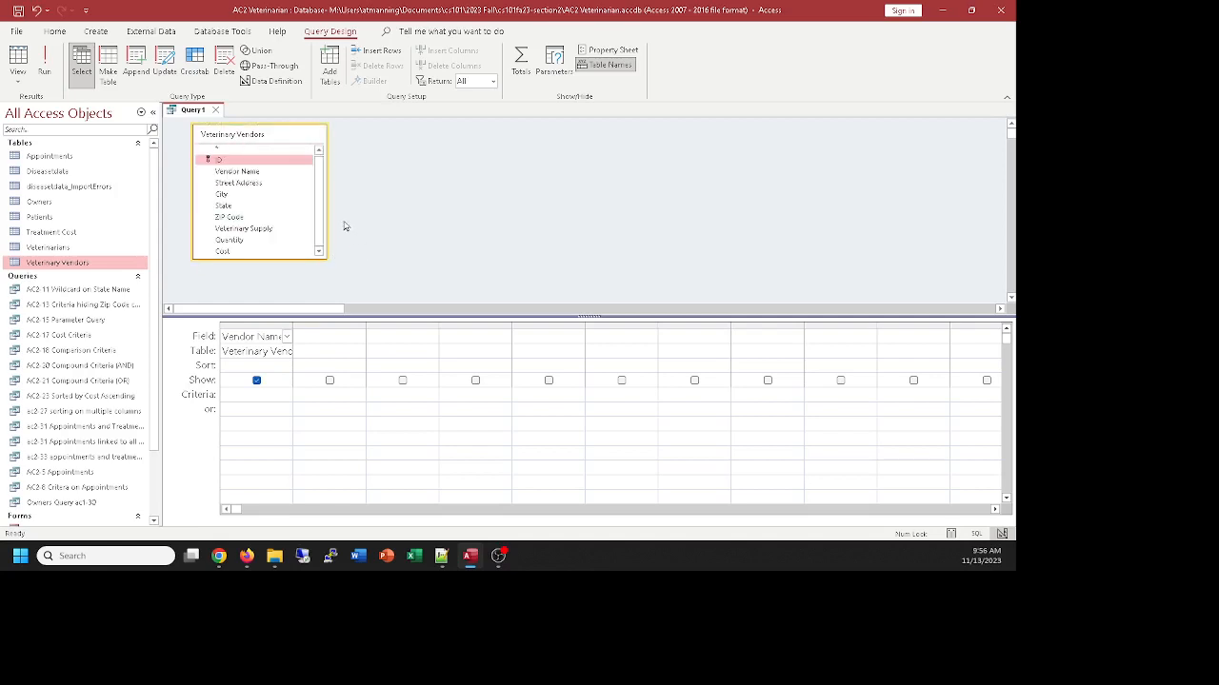
double_click(236, 207)
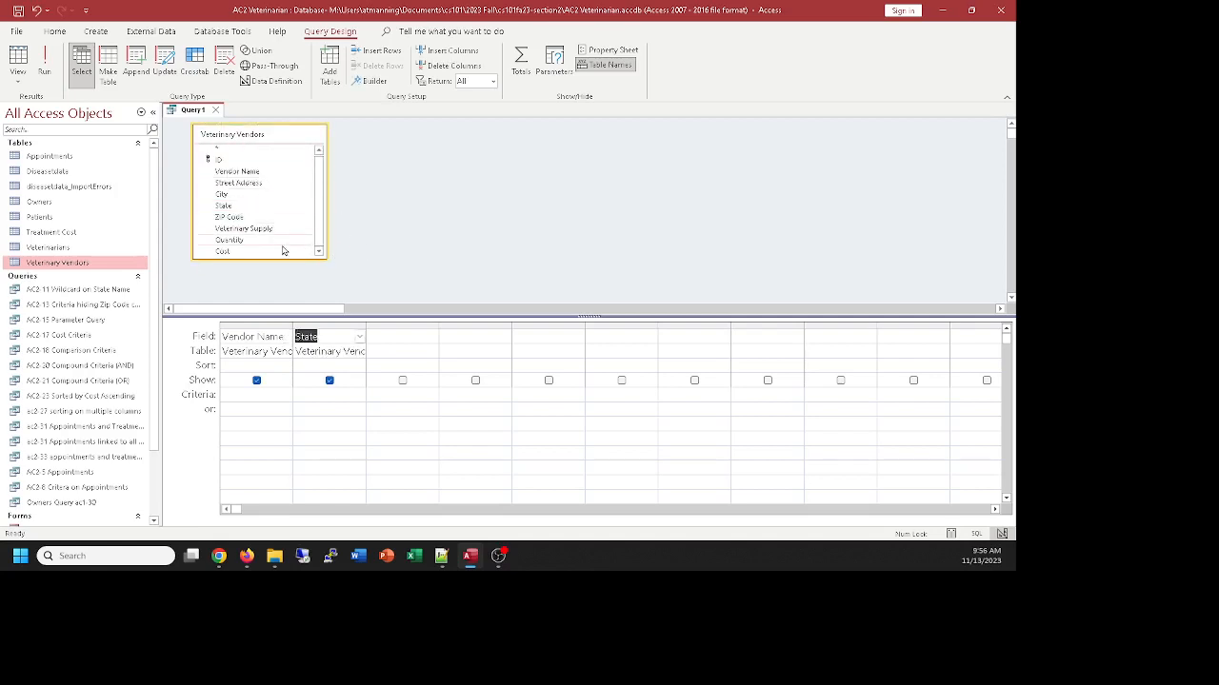
double_click(241, 230)
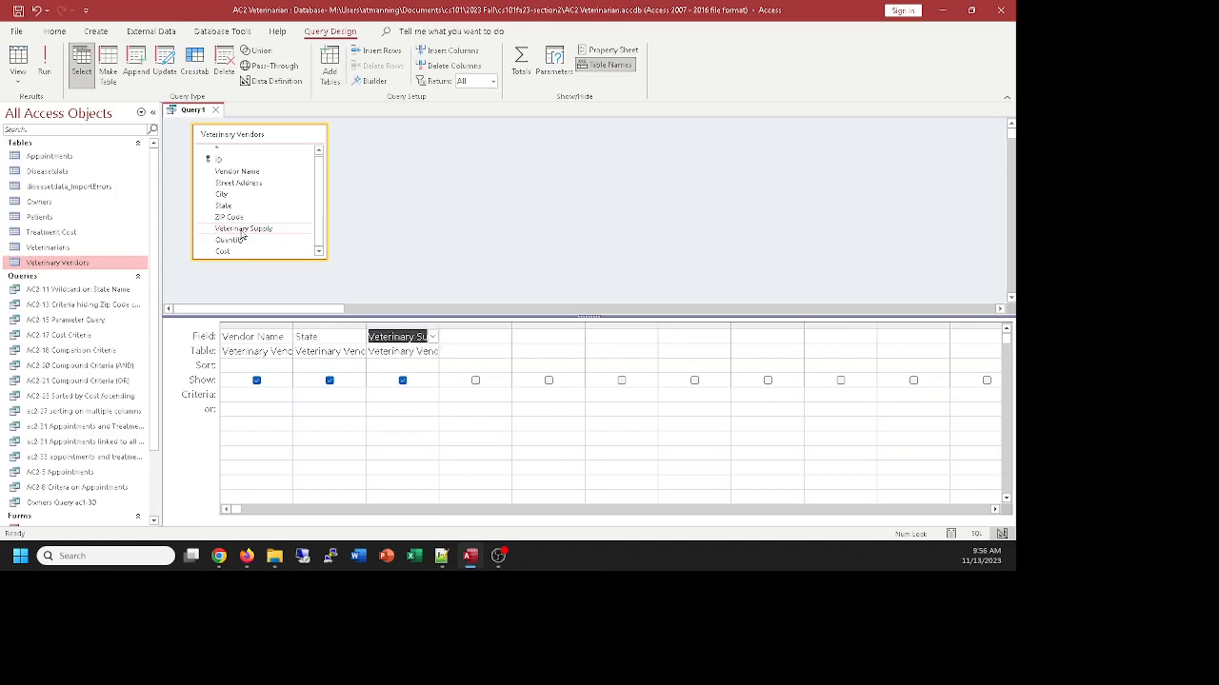
double_click(237, 241)
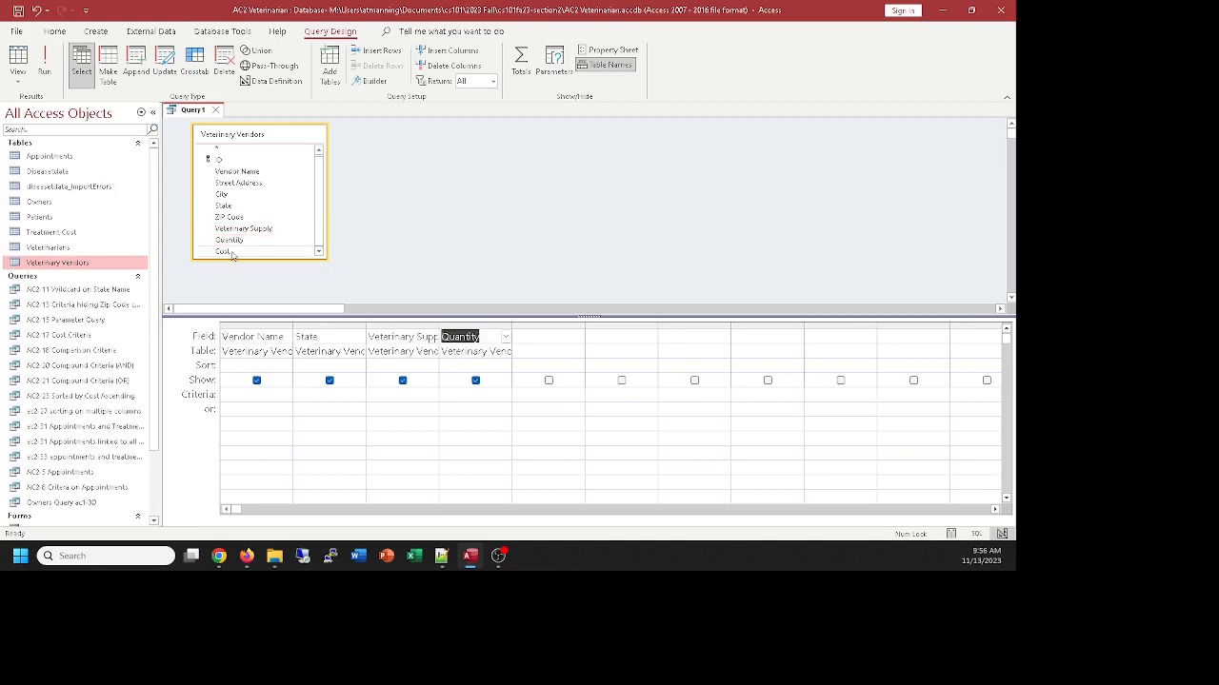
double_click(239, 252)
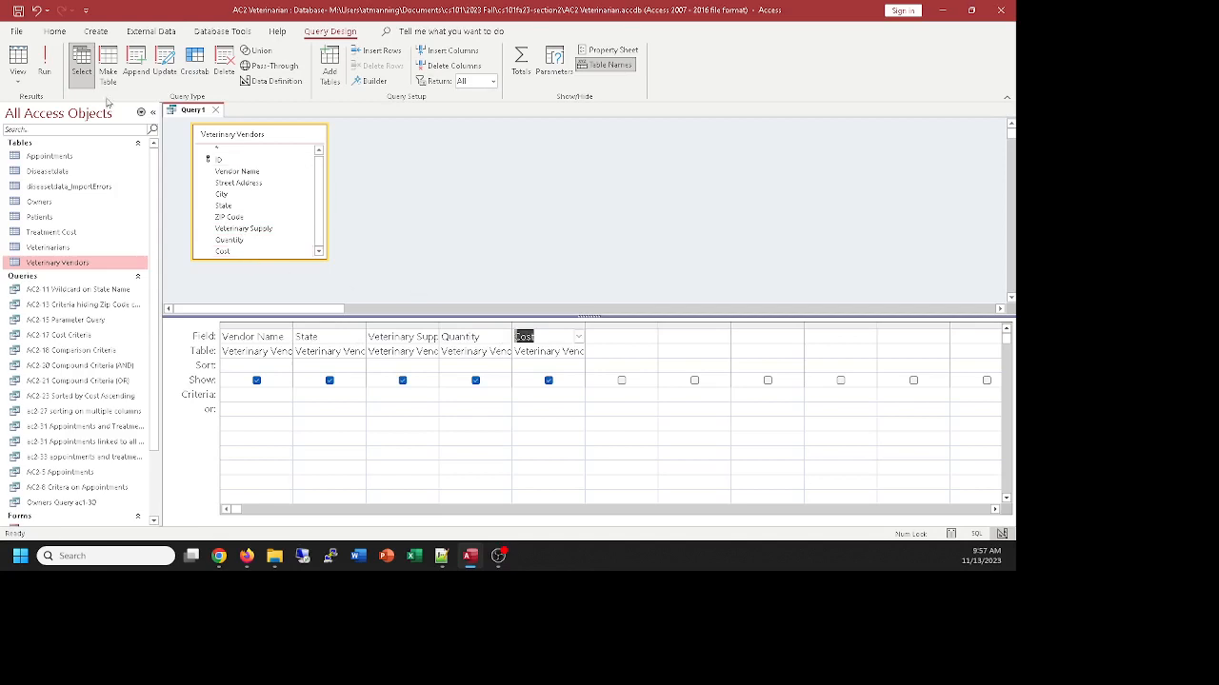
click(19, 61)
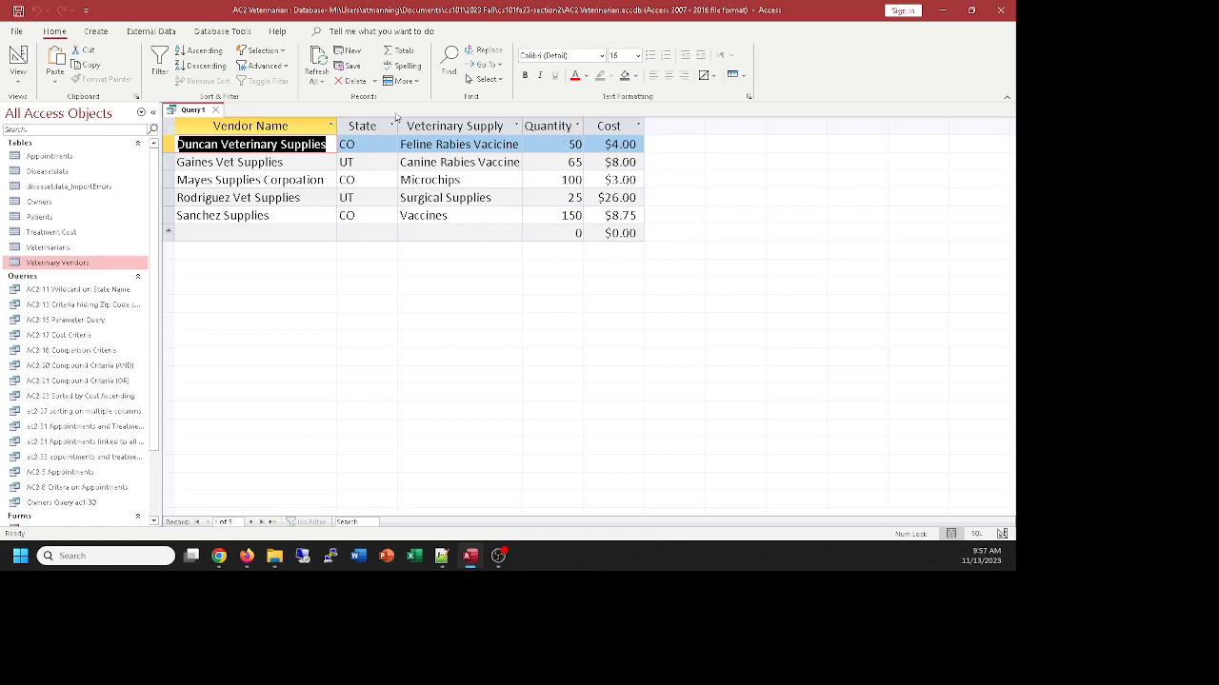
Return to the query's design and widen the Cost column and the blank column after it
click(17, 57)
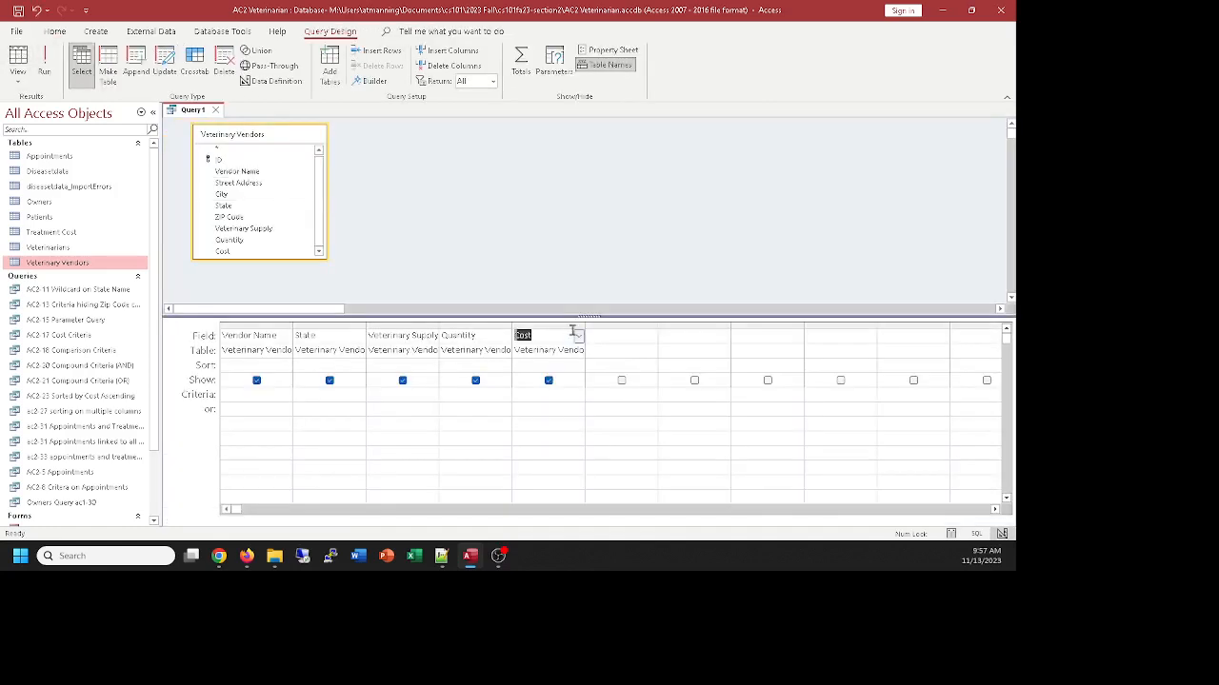
drag(585, 325, 598, 326)
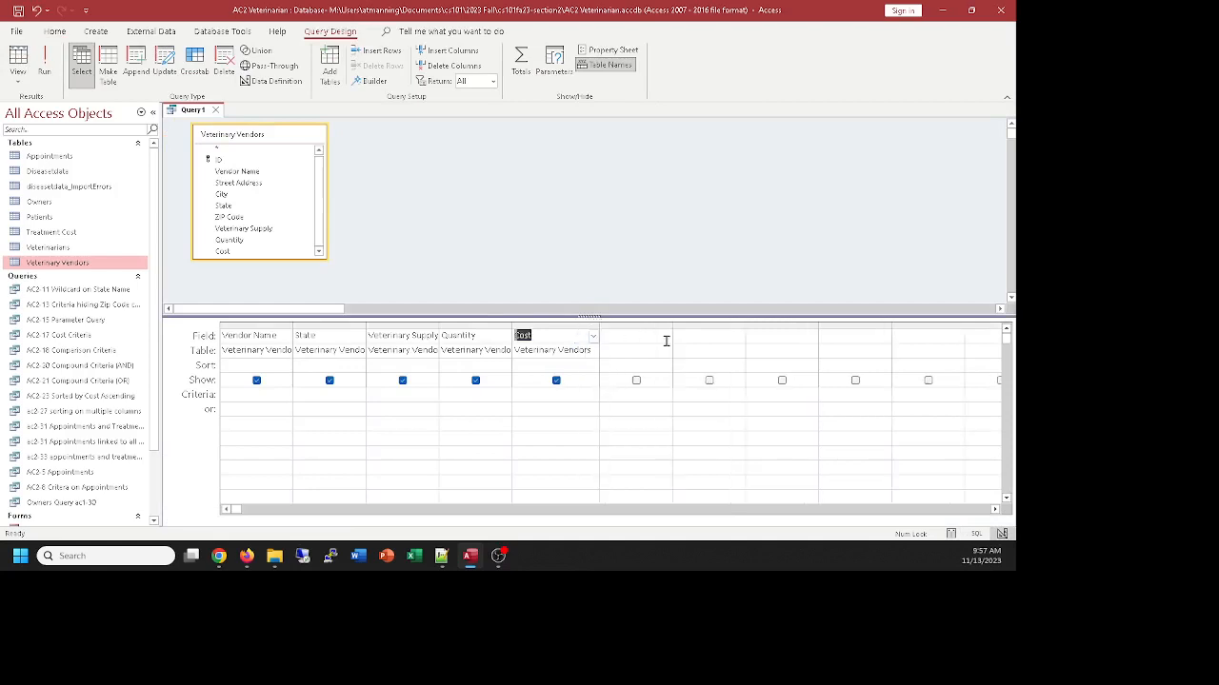
drag(672, 323, 837, 327)
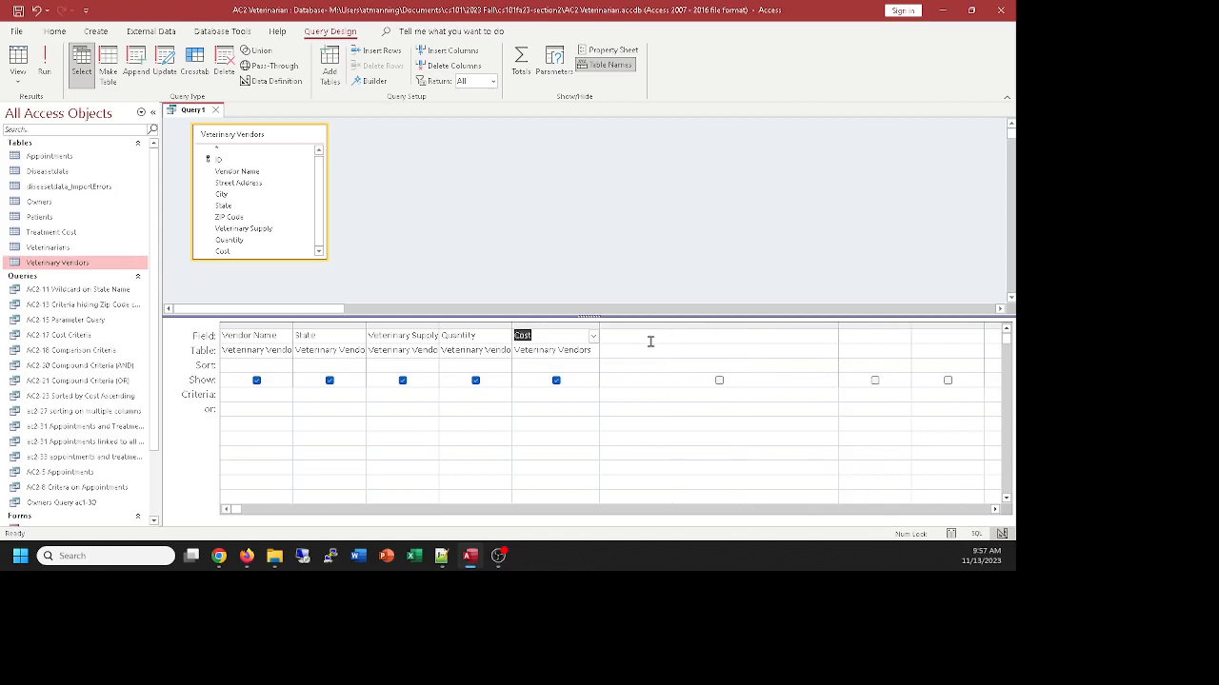
Add the calculated field Total Cost:[Quantity] * [Cost] after Cost and set it to show
click(642, 337)
key(alt+Tab)
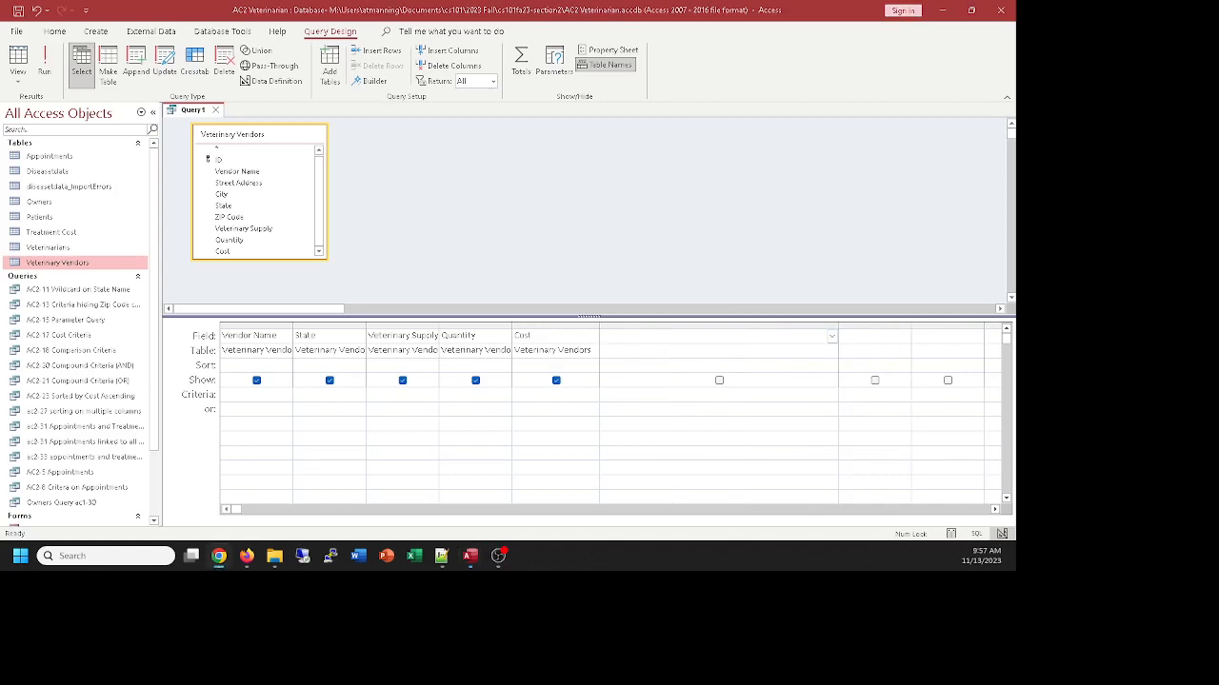
click(638, 335)
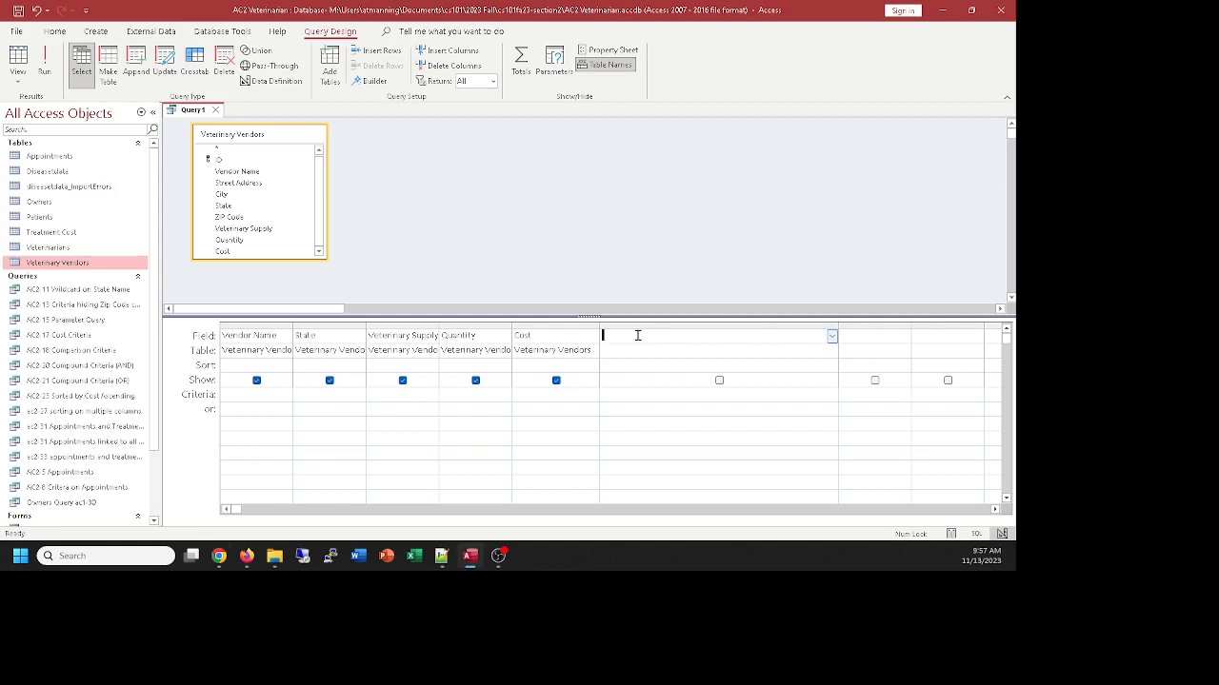
text(Total Cost:)
text([)
text(Quantity] * [Cost)
click(719, 380)
View the query results and widen the Total Cost column to fit, checking its expression in the design
click(18, 57)
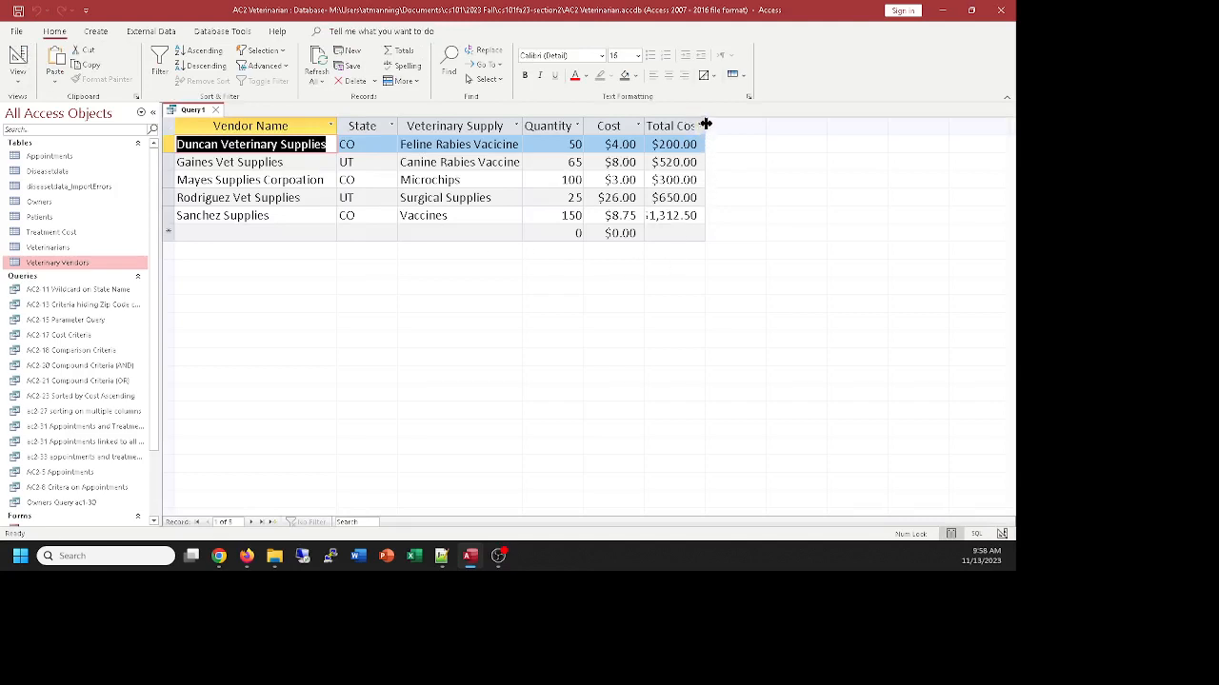
drag(704, 125, 734, 126)
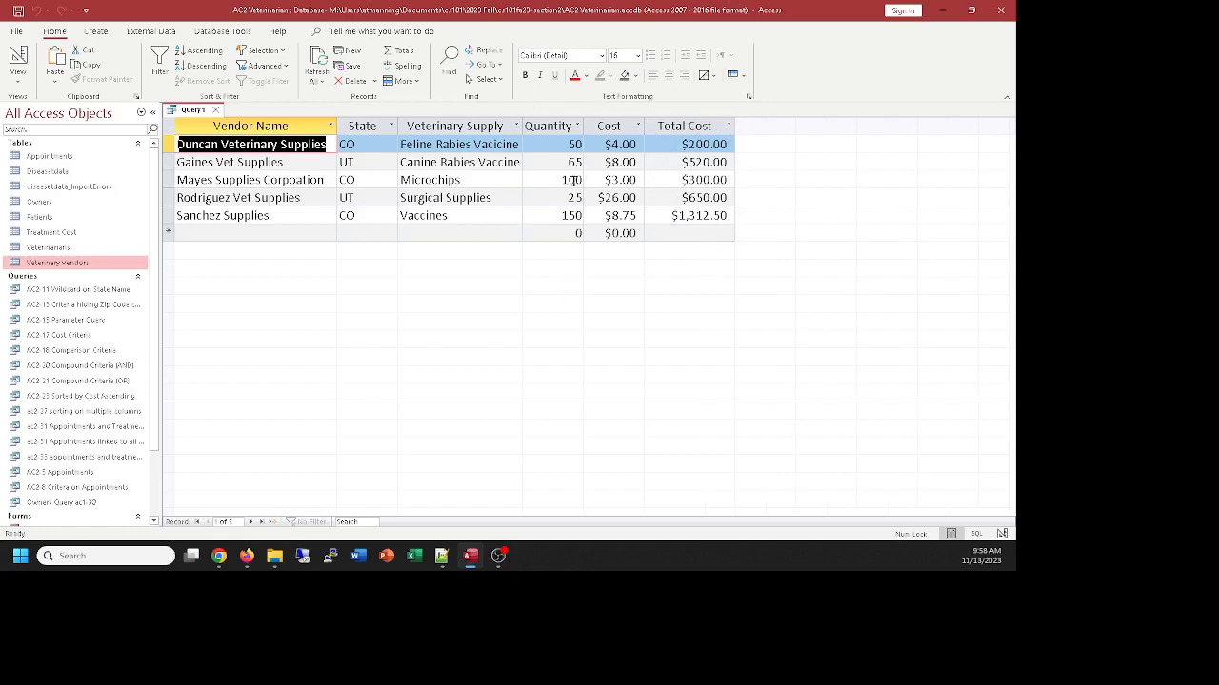
click(18, 59)
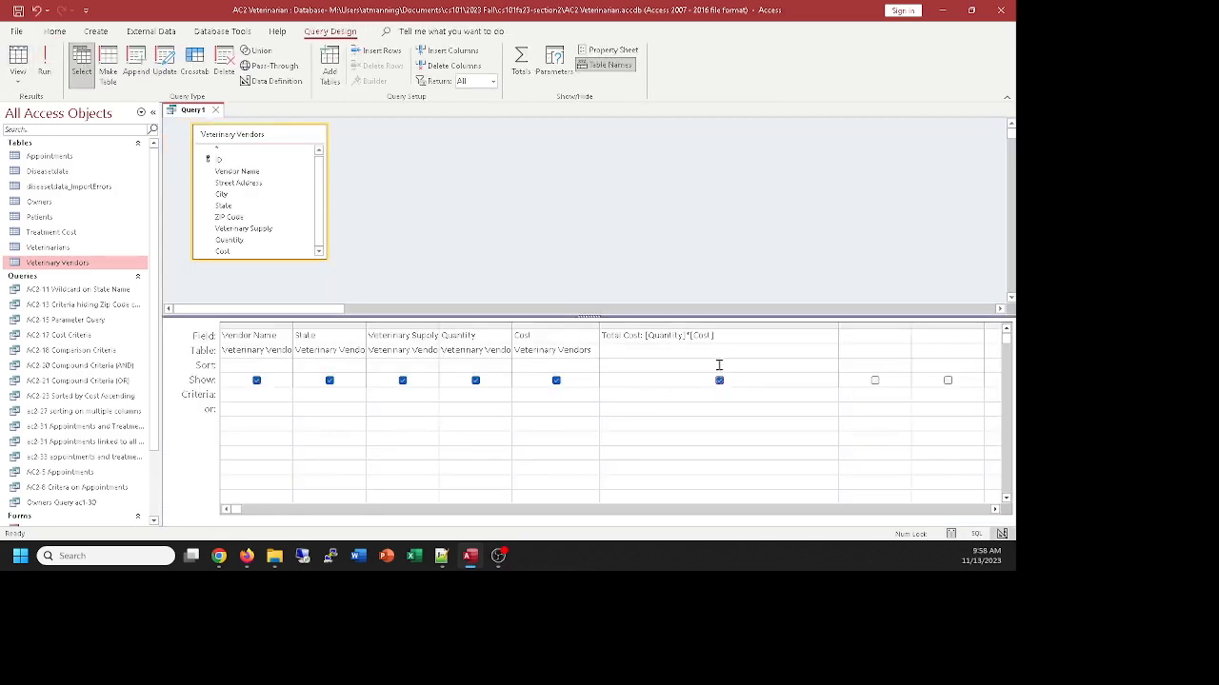
click(18, 59)
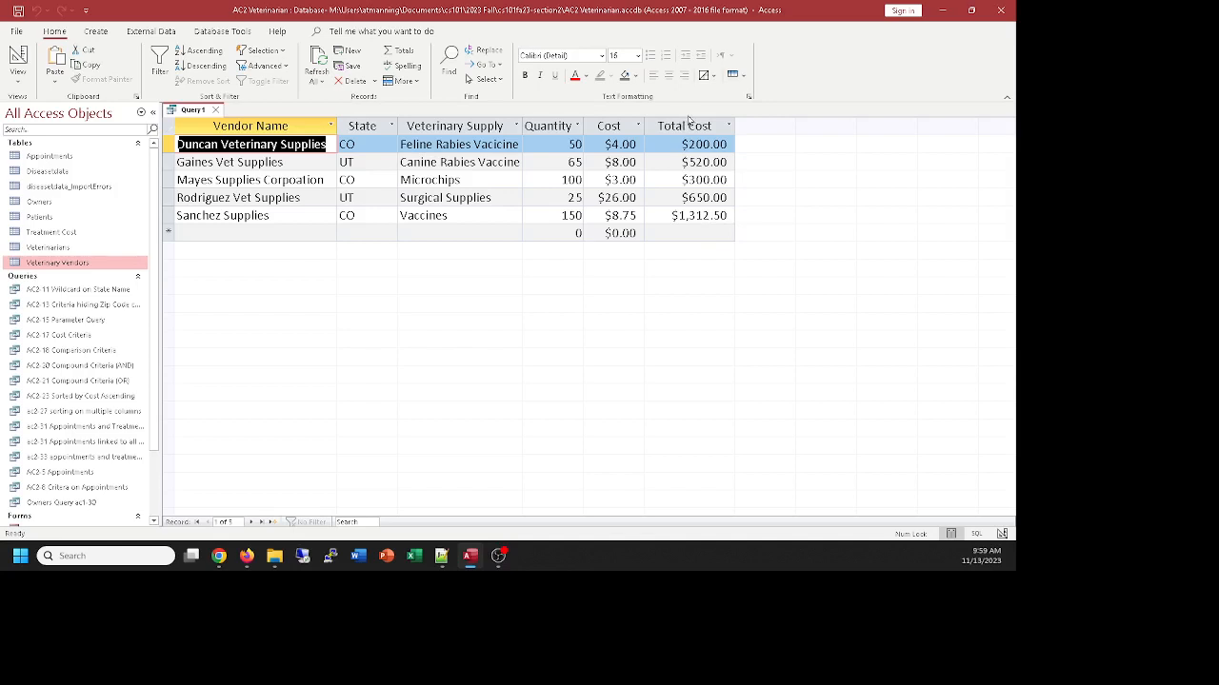
Try adding a Totals row with Group By to the query and view its results
click(683, 125)
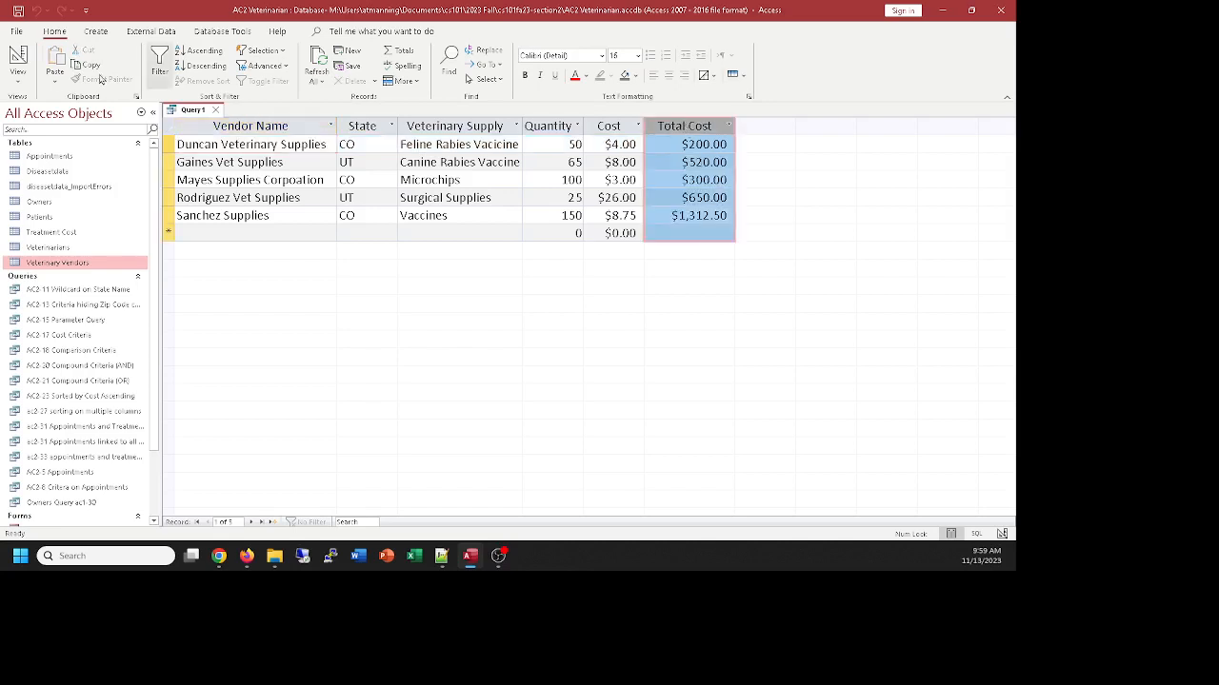
click(18, 57)
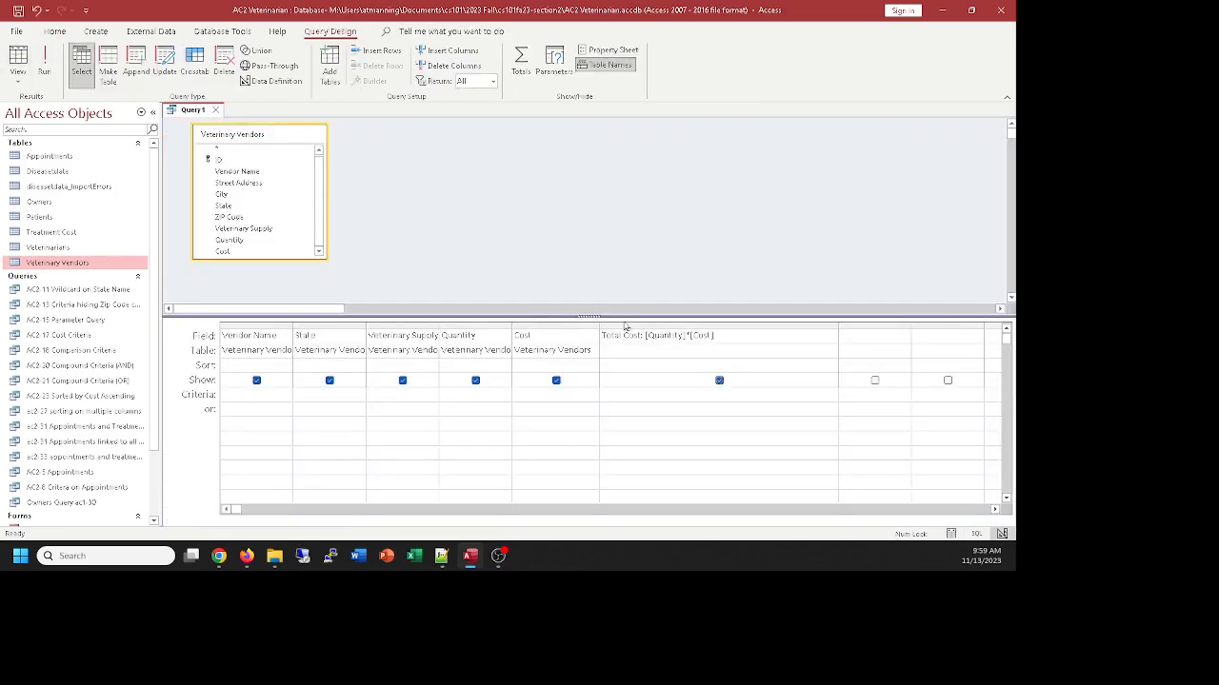
click(633, 329)
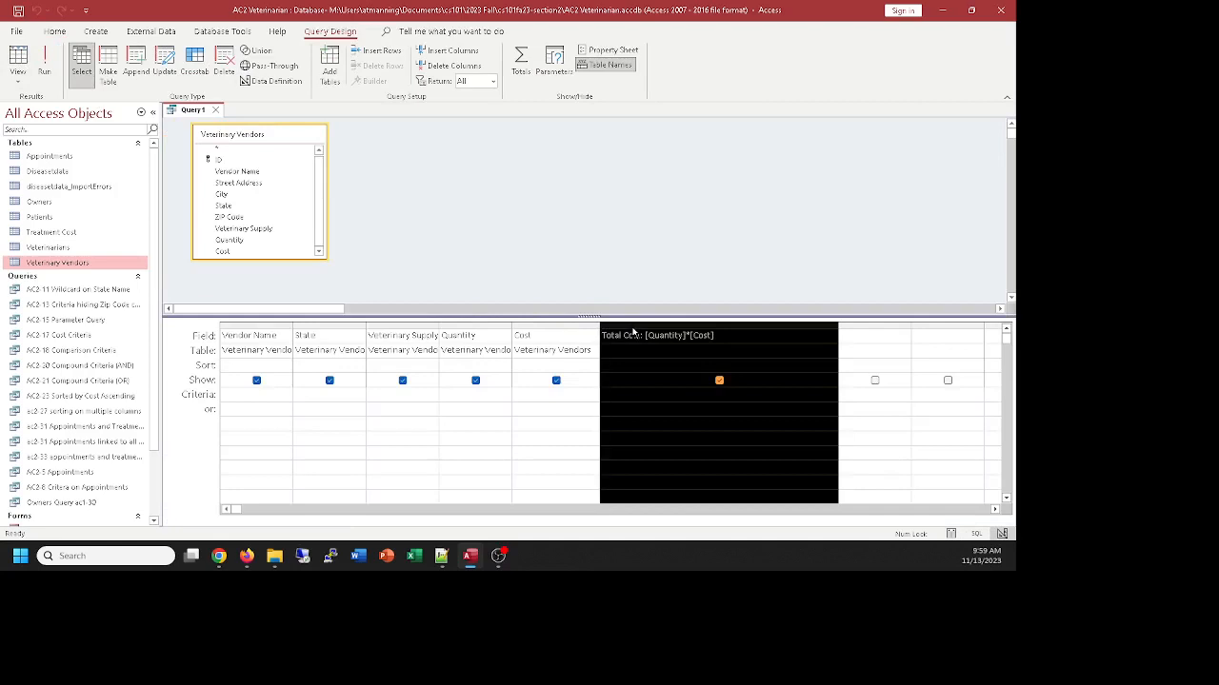
click(520, 62)
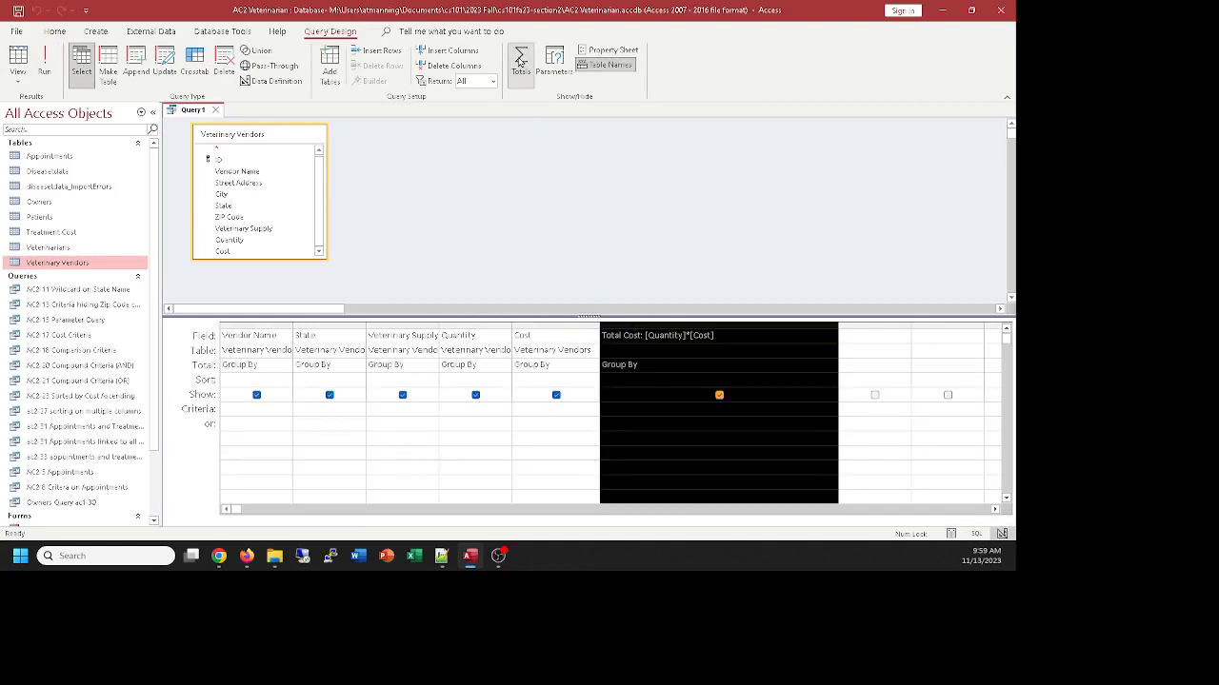
click(17, 57)
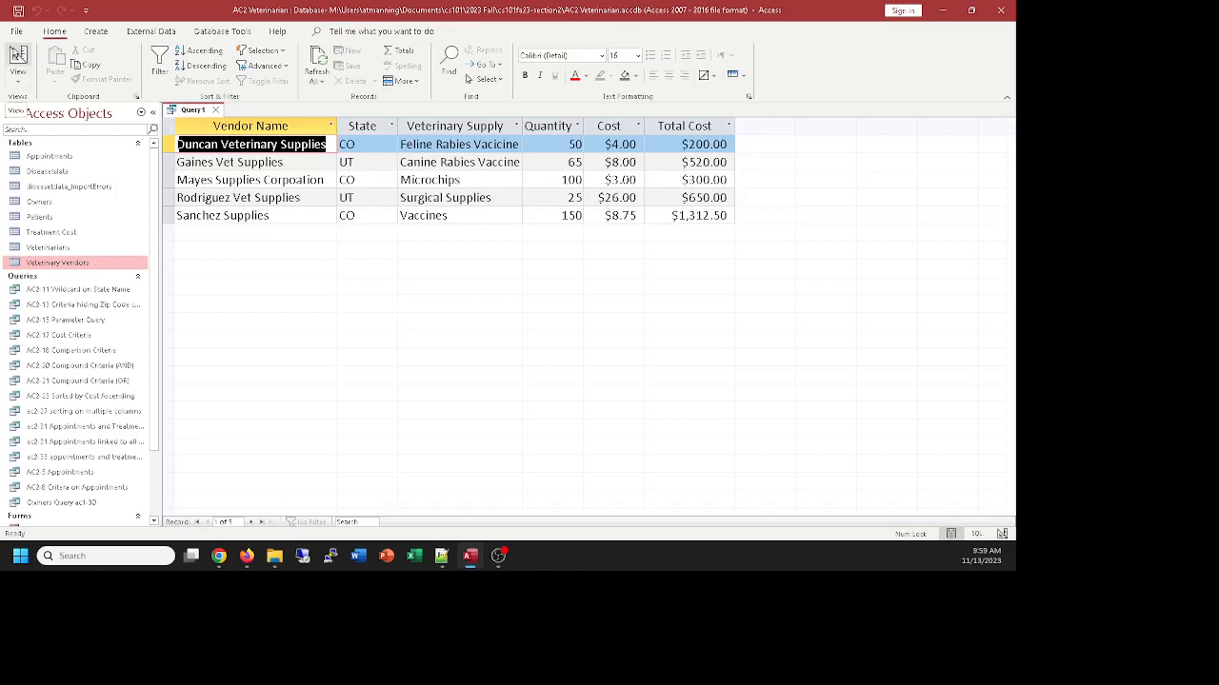
click(17, 57)
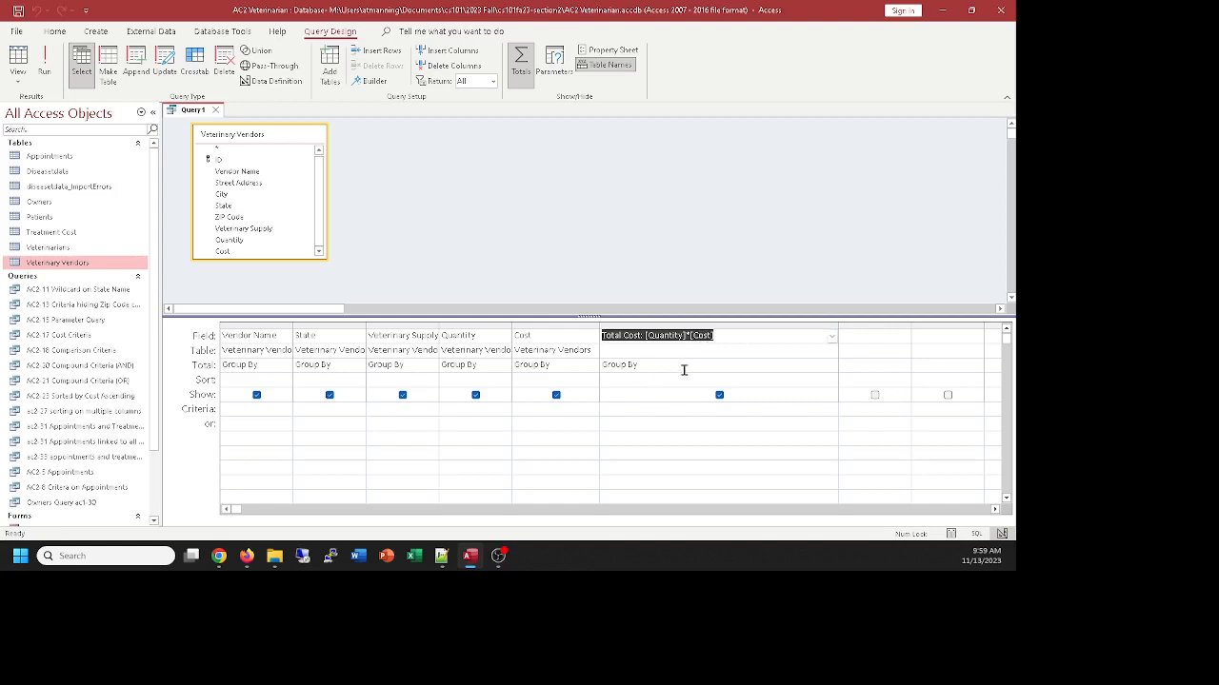
Try setting the Total Cost field's total to Sum and check the query results
click(767, 371)
click(833, 364)
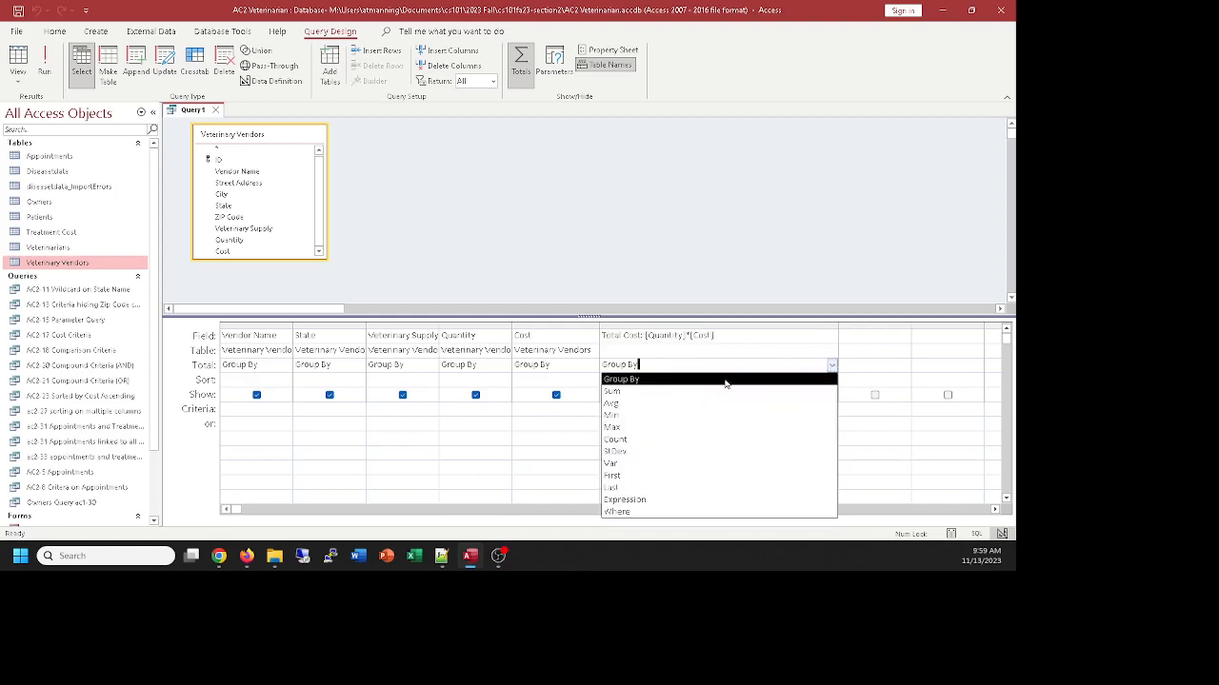
click(612, 393)
click(17, 57)
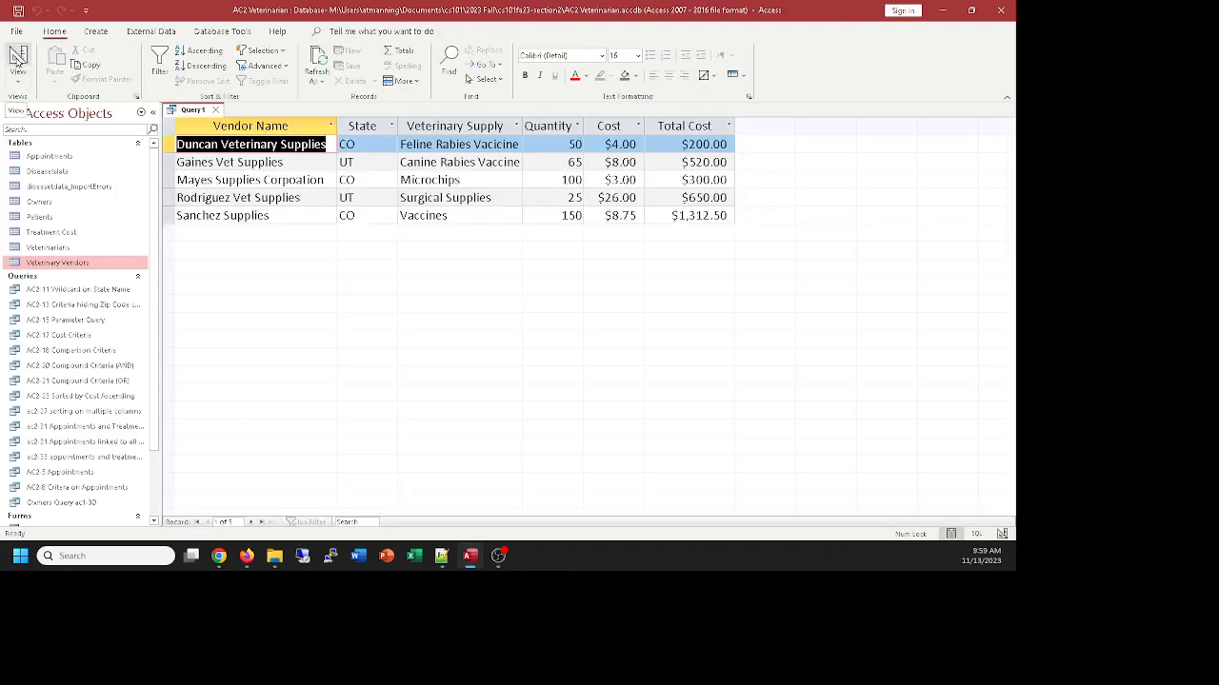
click(17, 57)
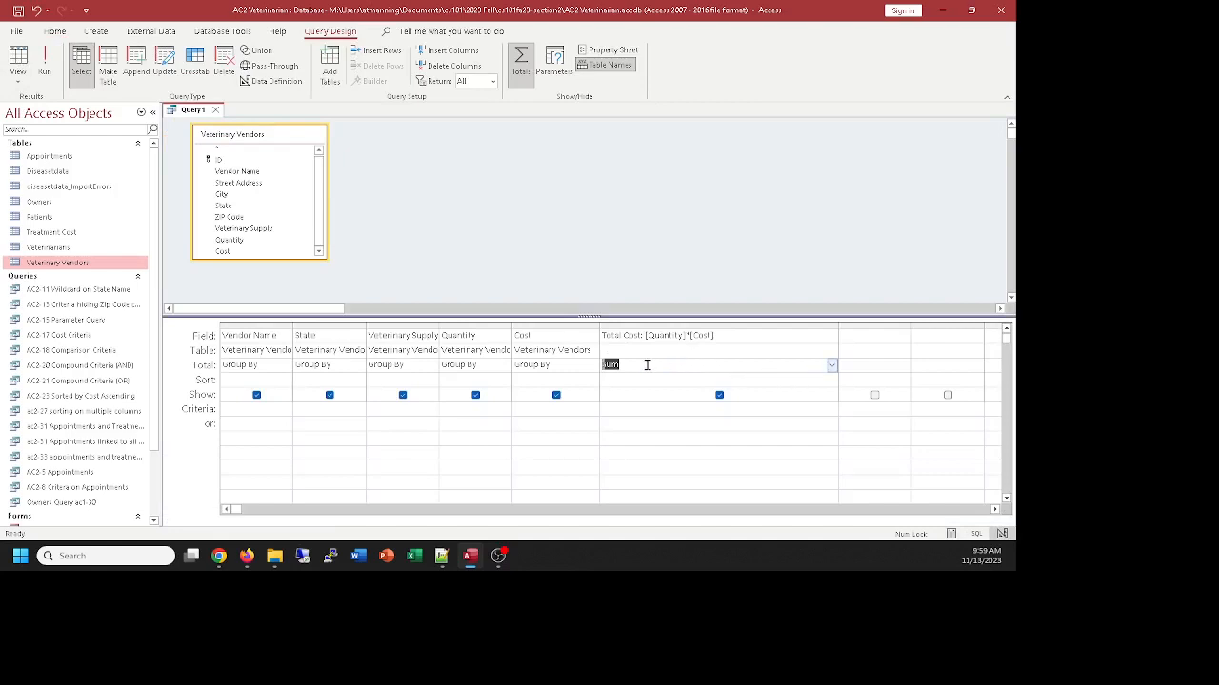
Clear the Total Cost field's Sum setting, remove the Totals row and recheck the query results
key(Delete)
click(520, 62)
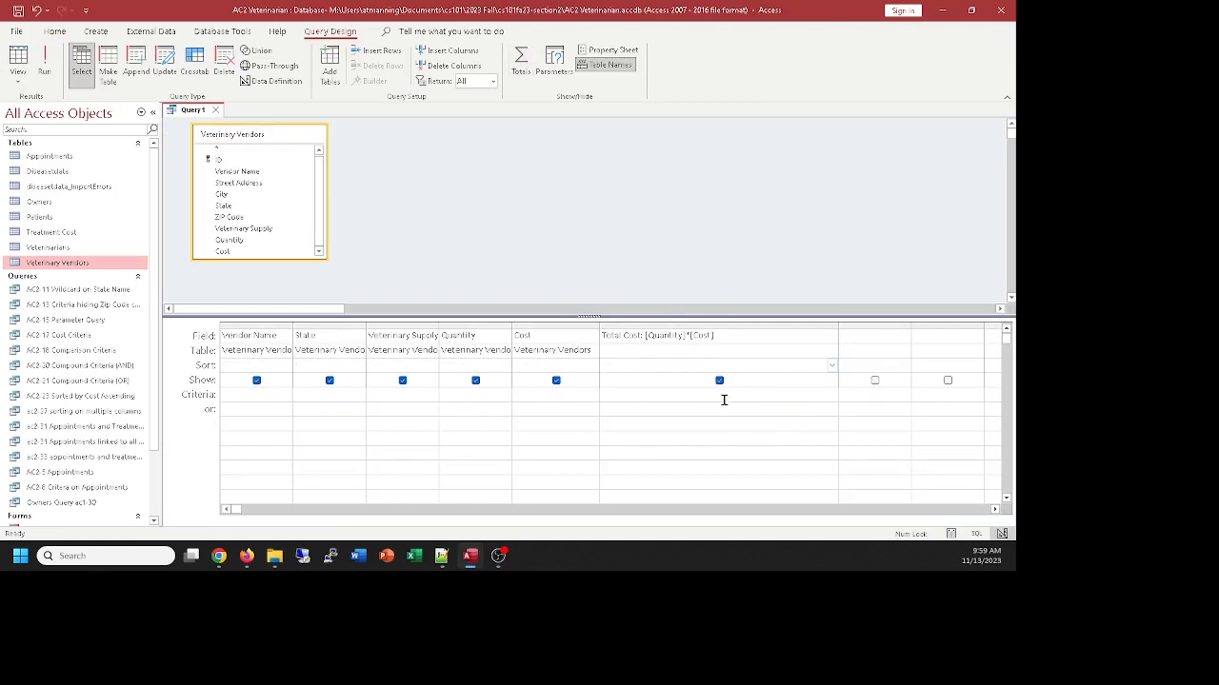
click(20, 59)
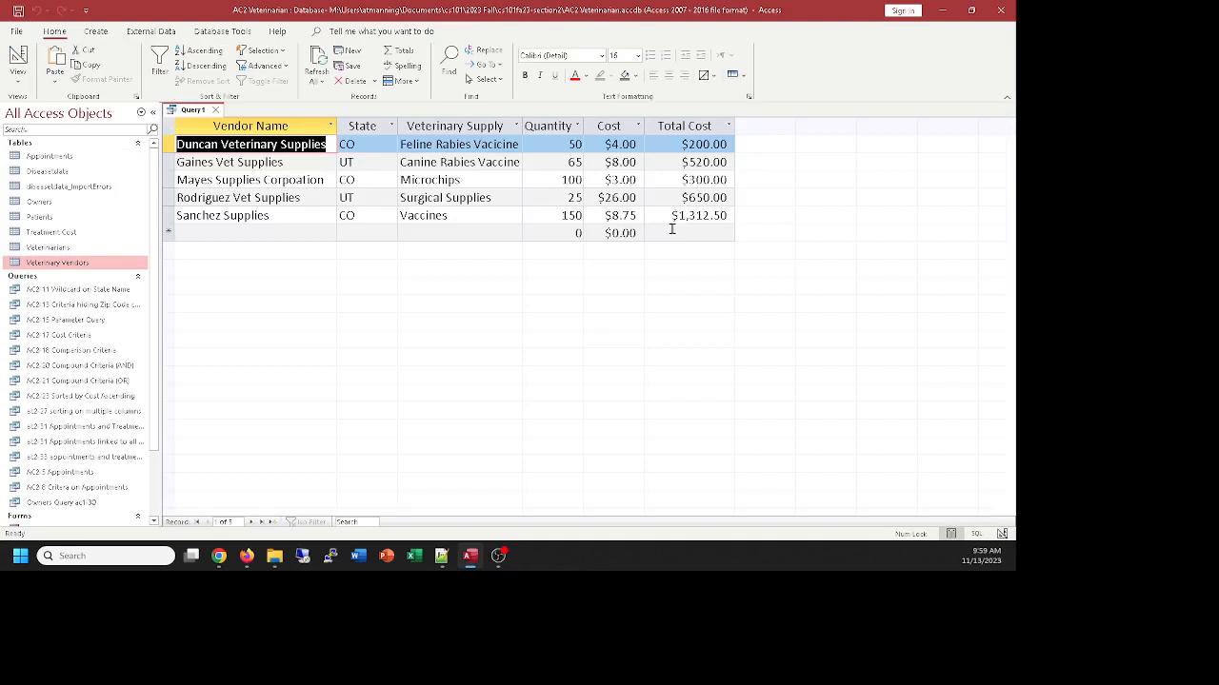
click(20, 61)
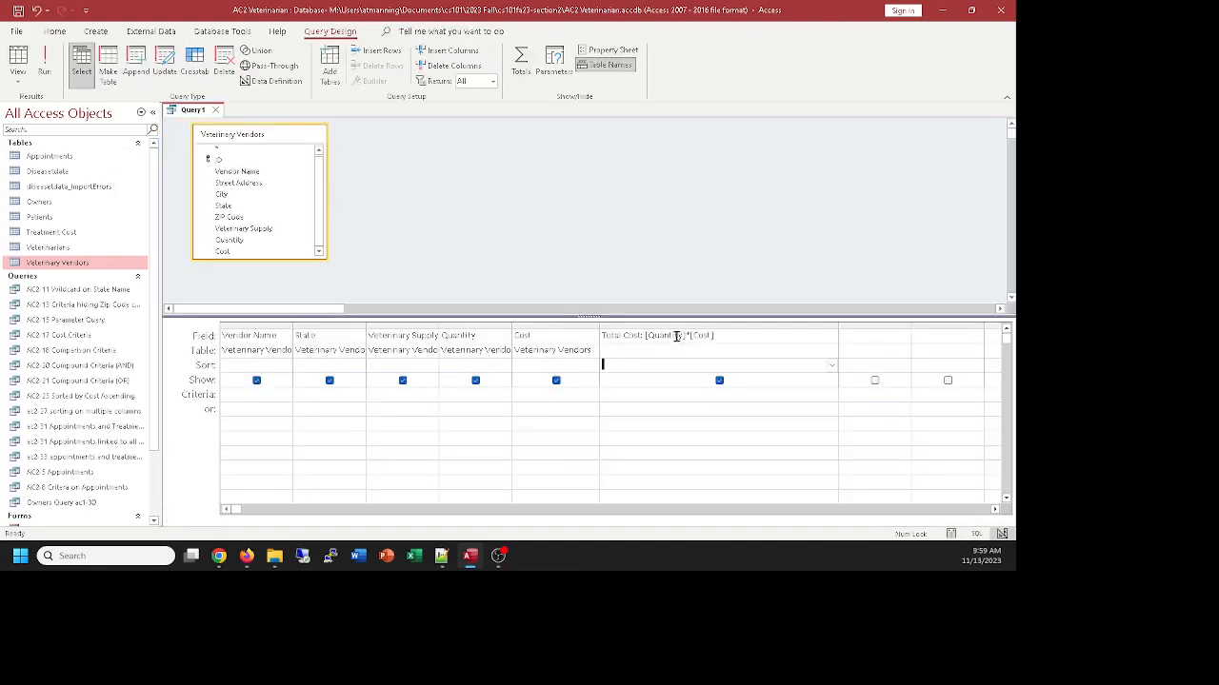
click(722, 335)
click(599, 335)
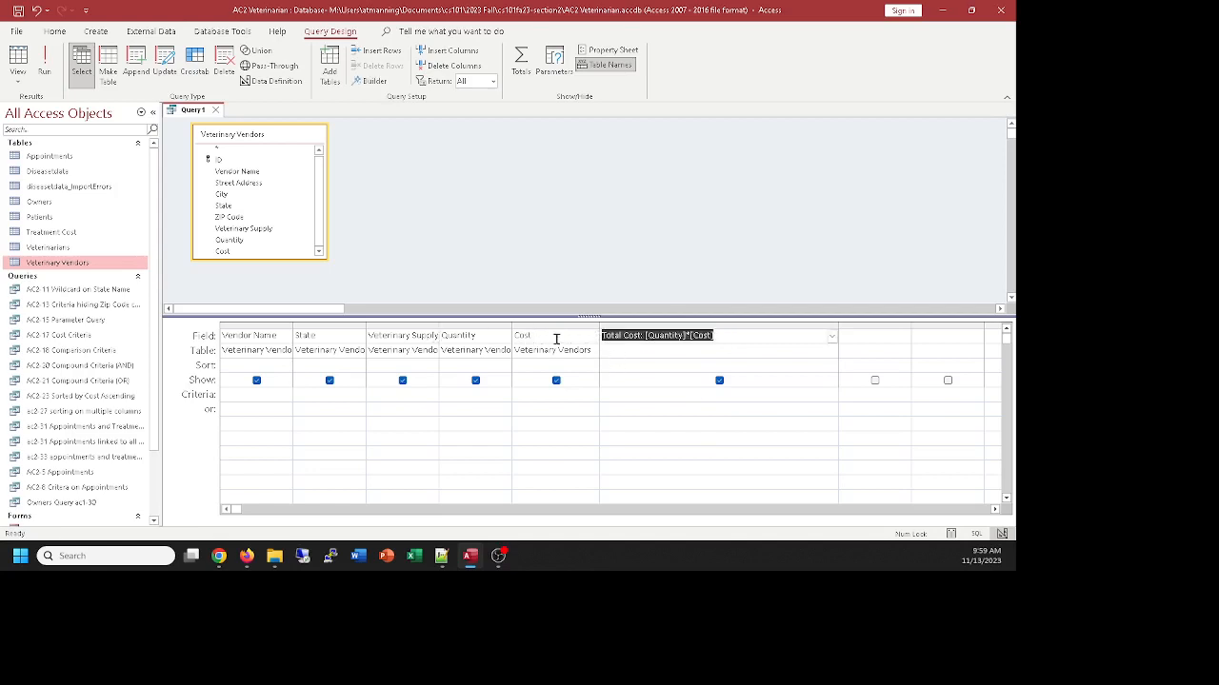
click(654, 335)
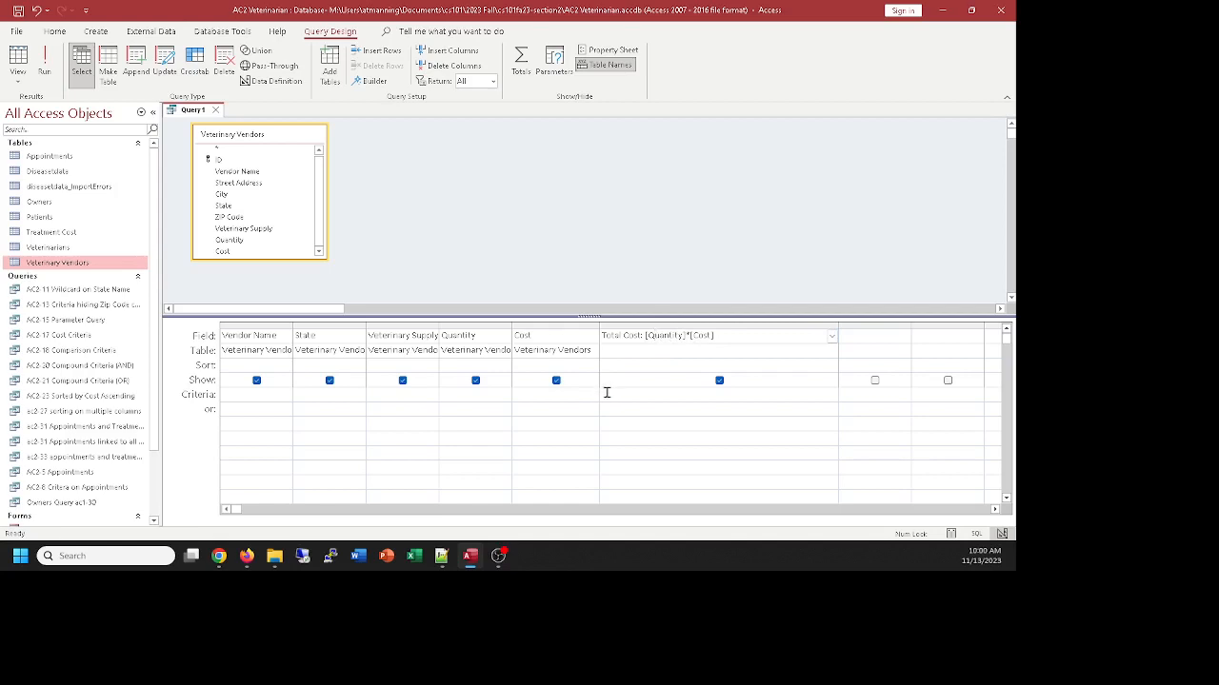
click(681, 354)
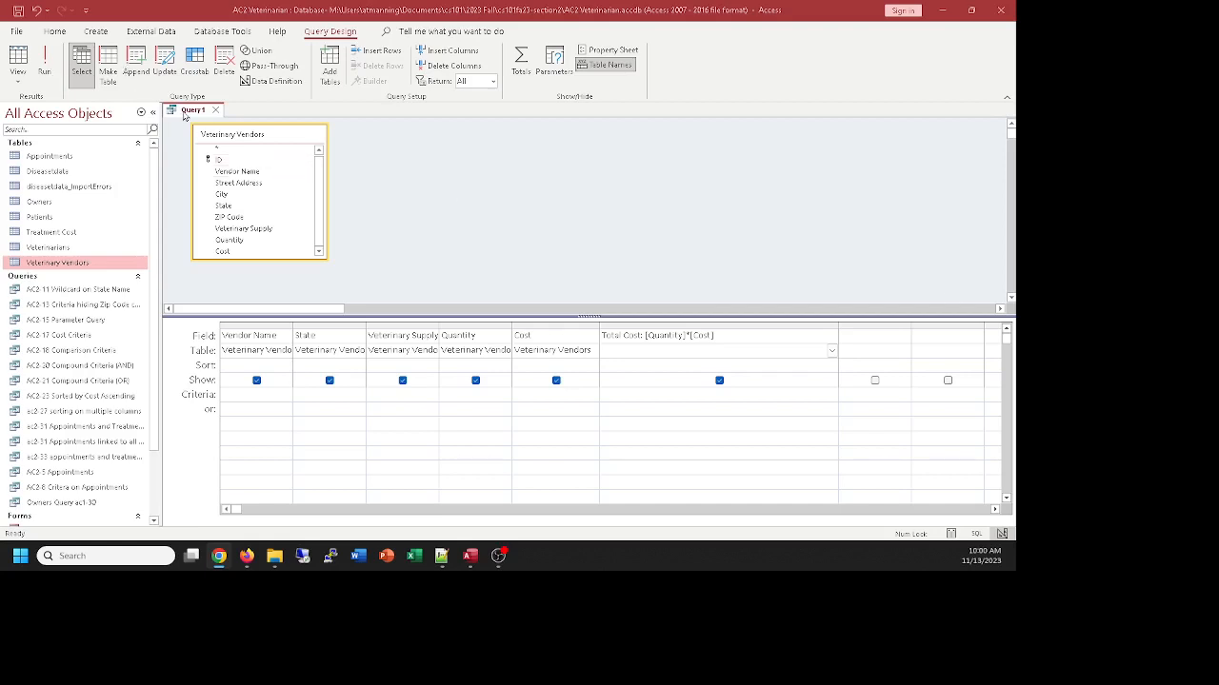
Save the query as ac2-45 Cost Calculation
click(186, 113)
key(ctrl+s)
text(ac)
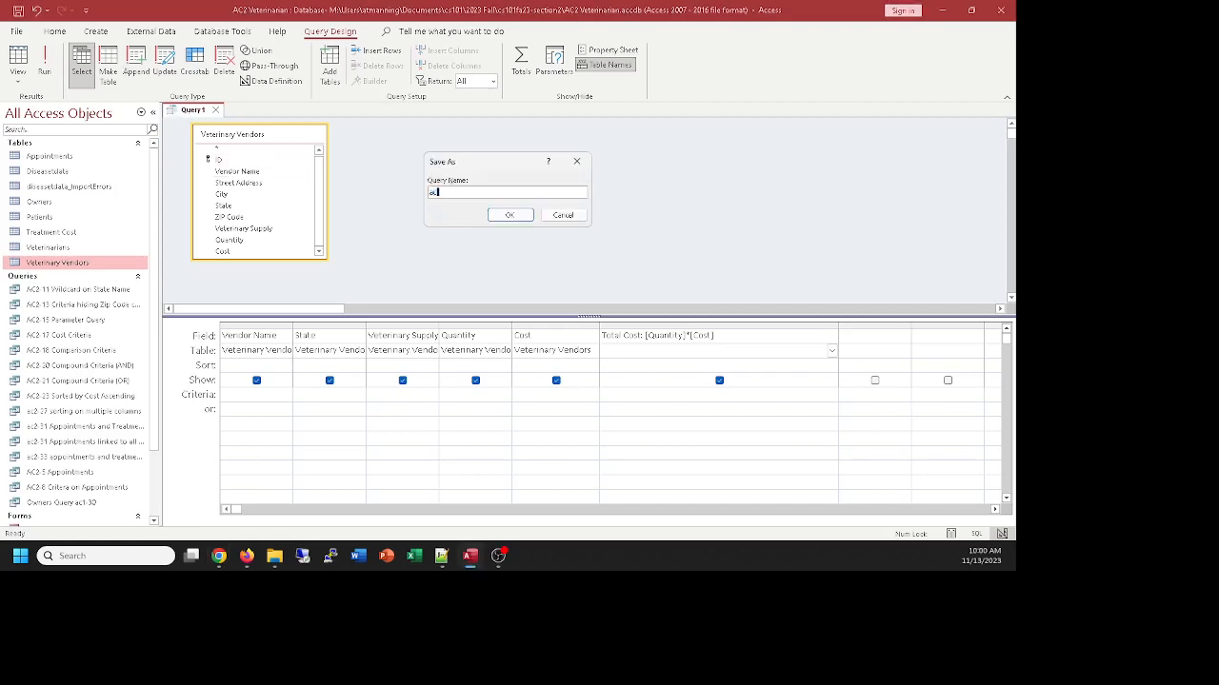
text(2-45 Cost Calculation)
key(alt+Tab)
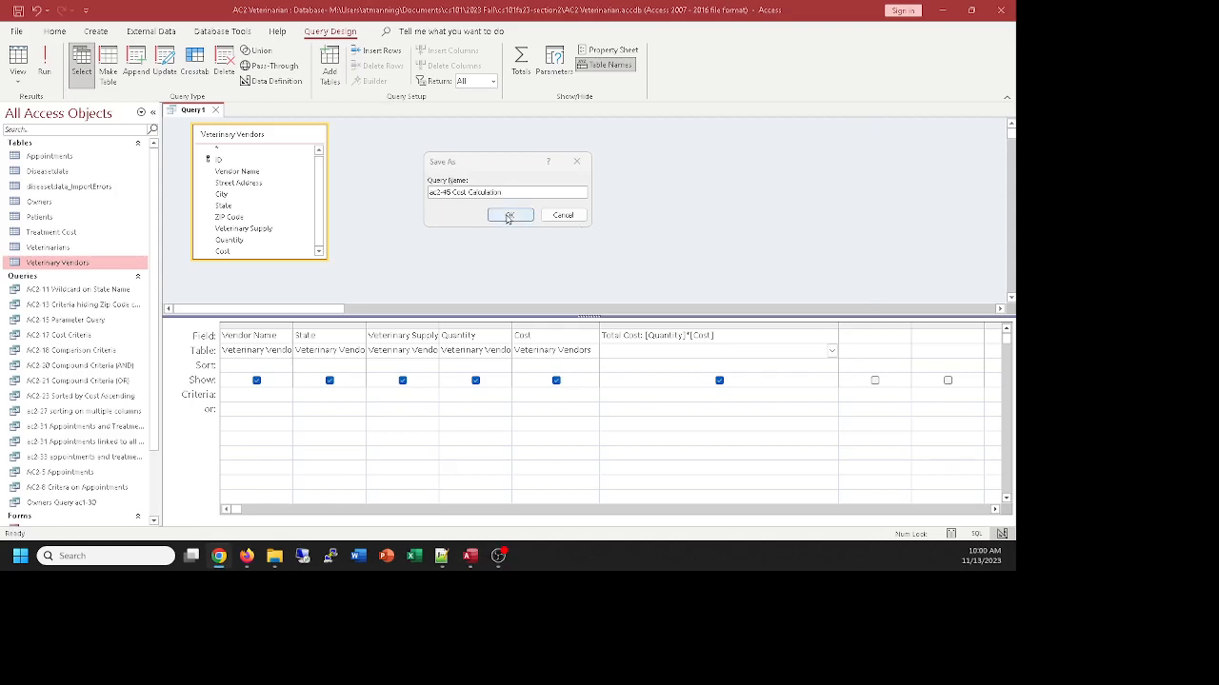
click(508, 216)
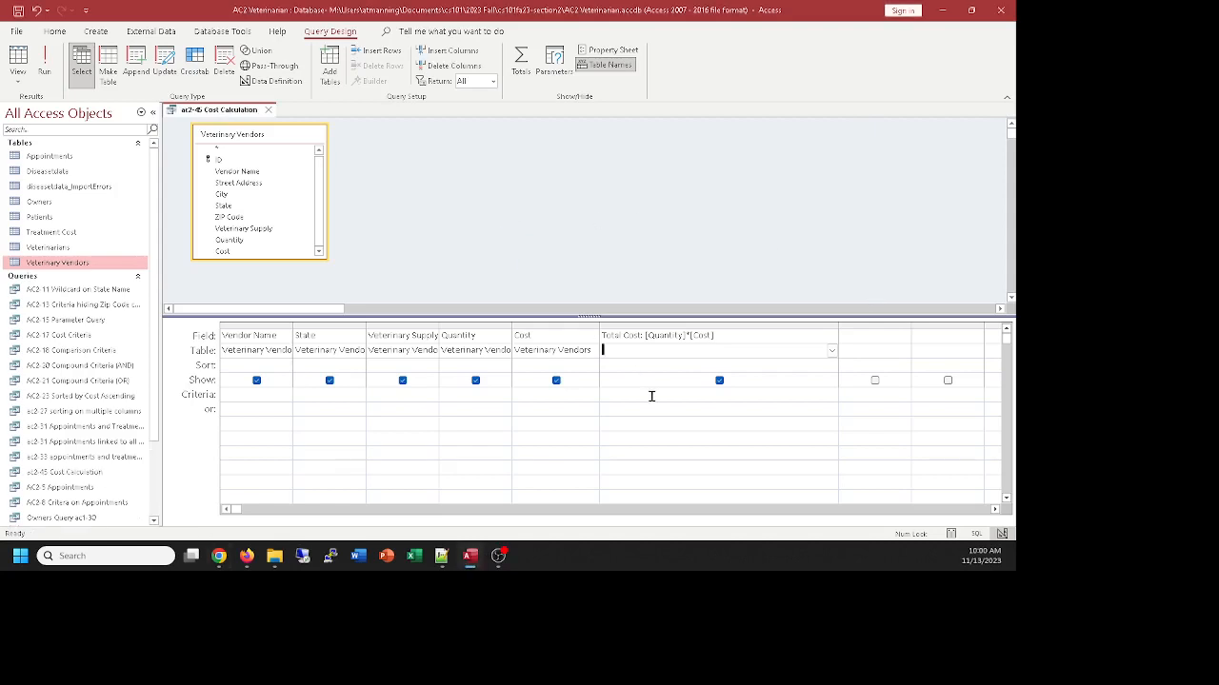
Compare the ac2-45 Cost Calculation query's results with its design to examine how Total Cost is calculated
click(19, 59)
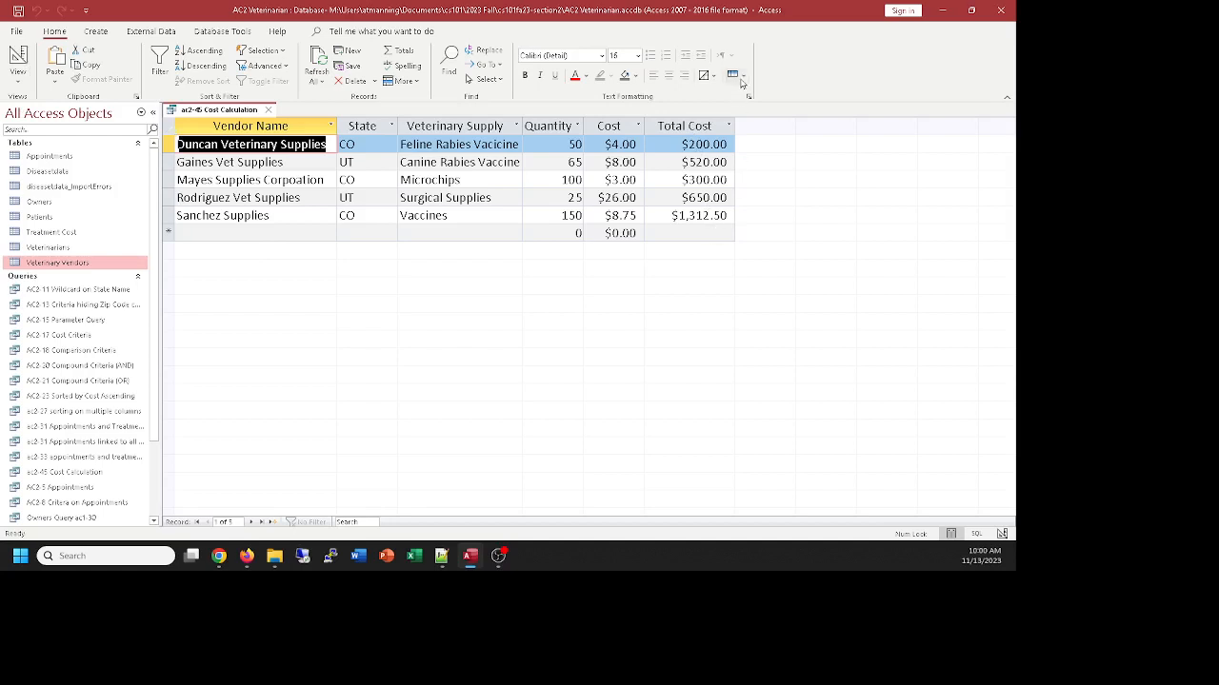
click(708, 235)
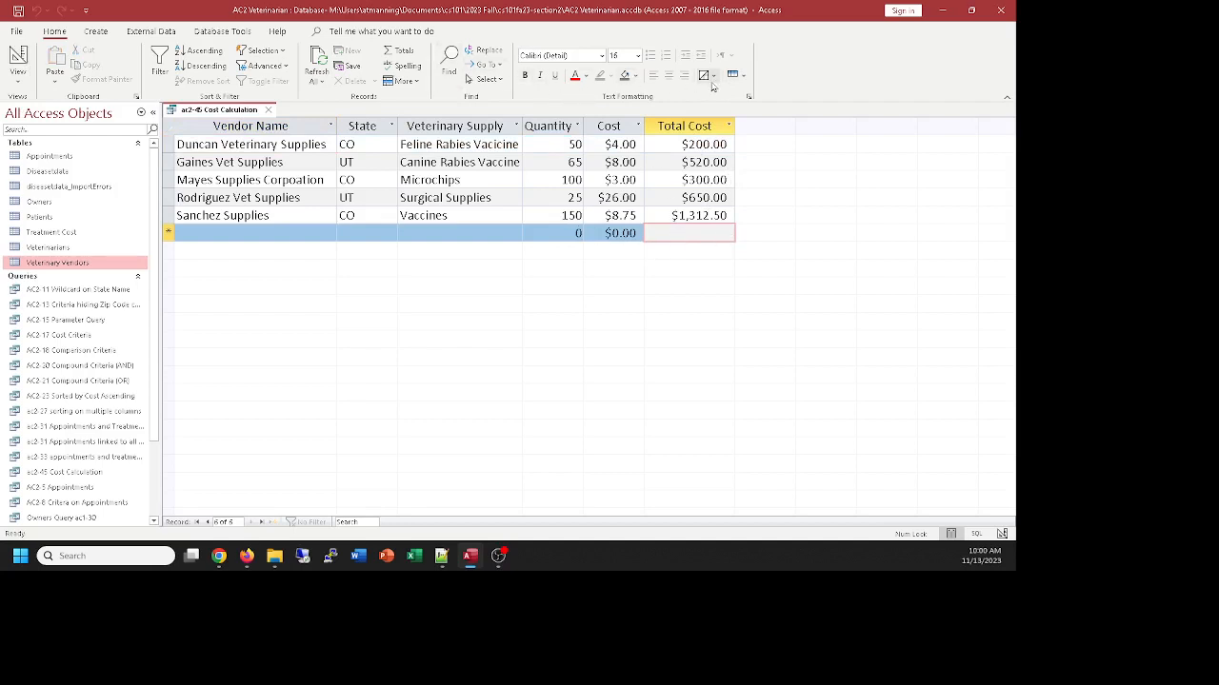
click(745, 77)
click(744, 77)
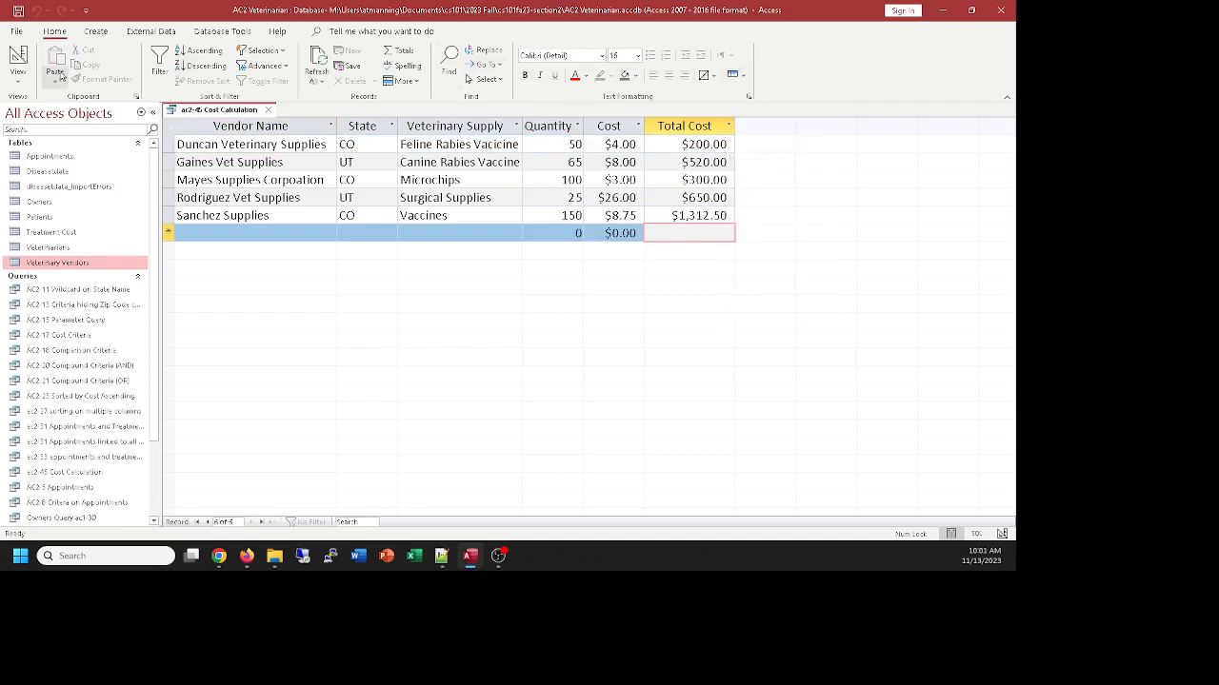
click(17, 57)
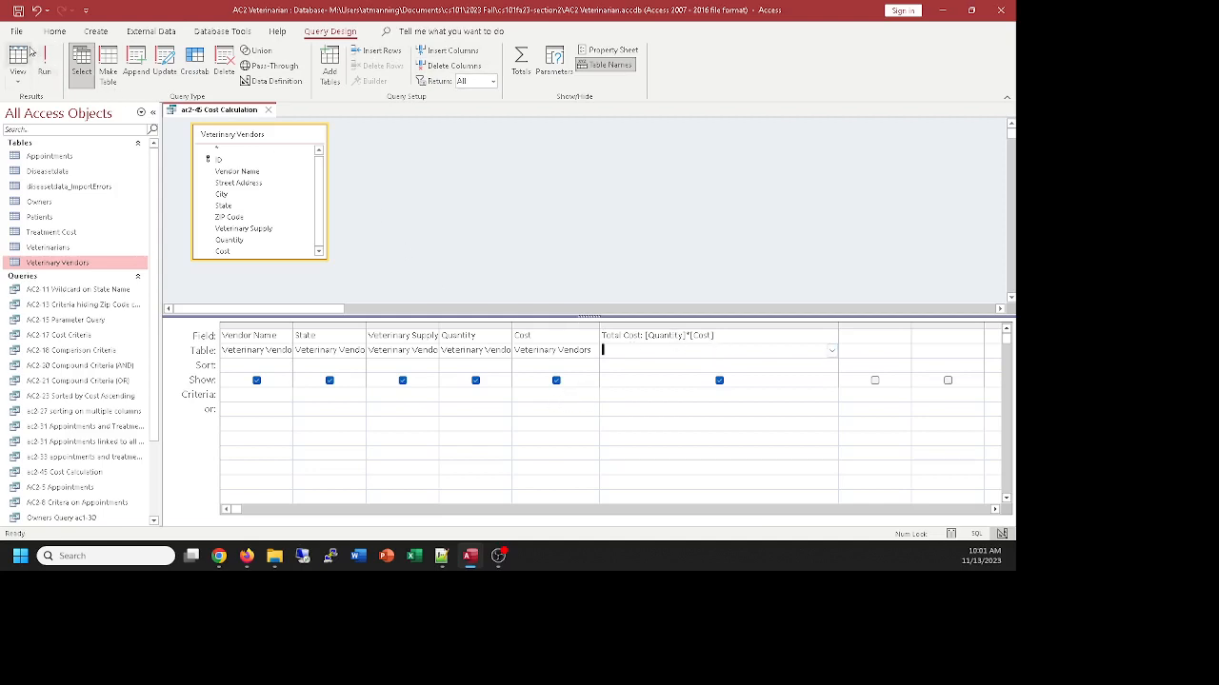
click(26, 58)
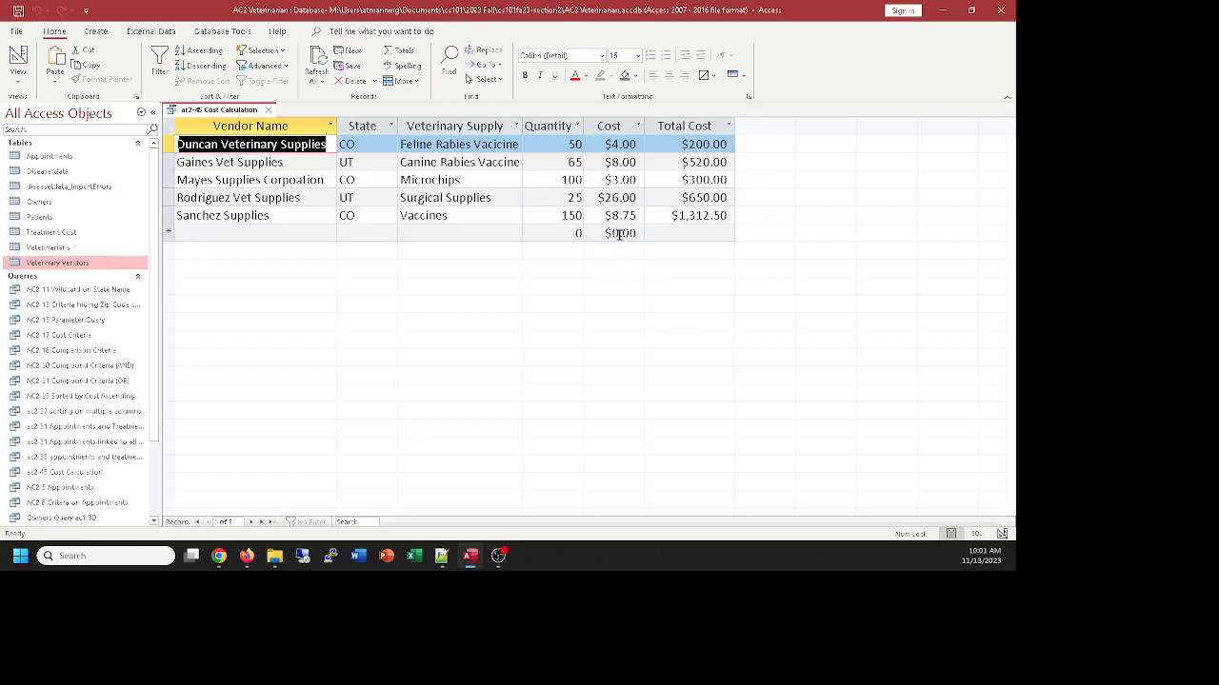
click(17, 59)
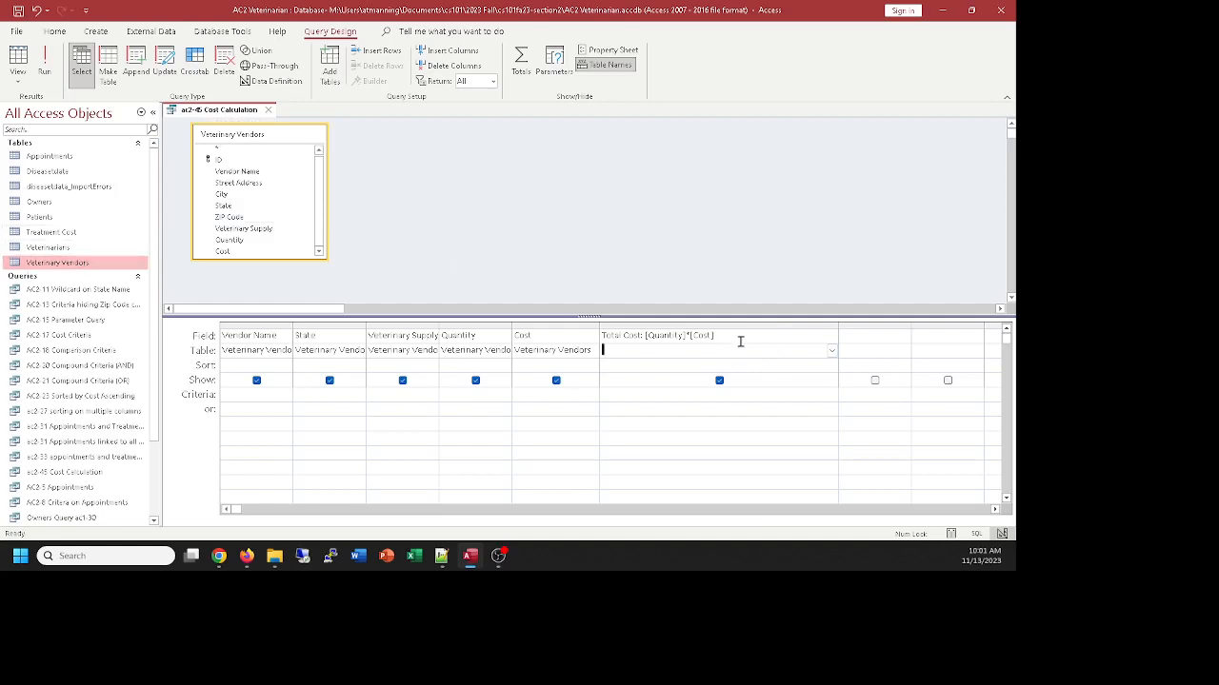
click(27, 59)
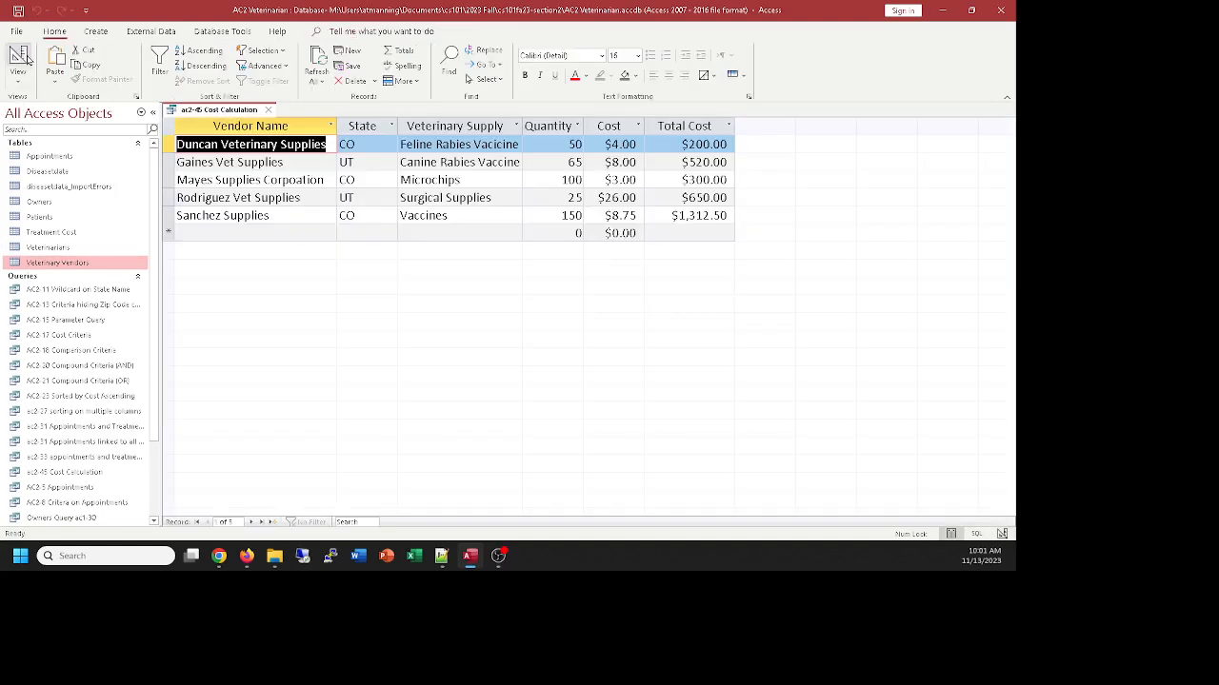
click(26, 59)
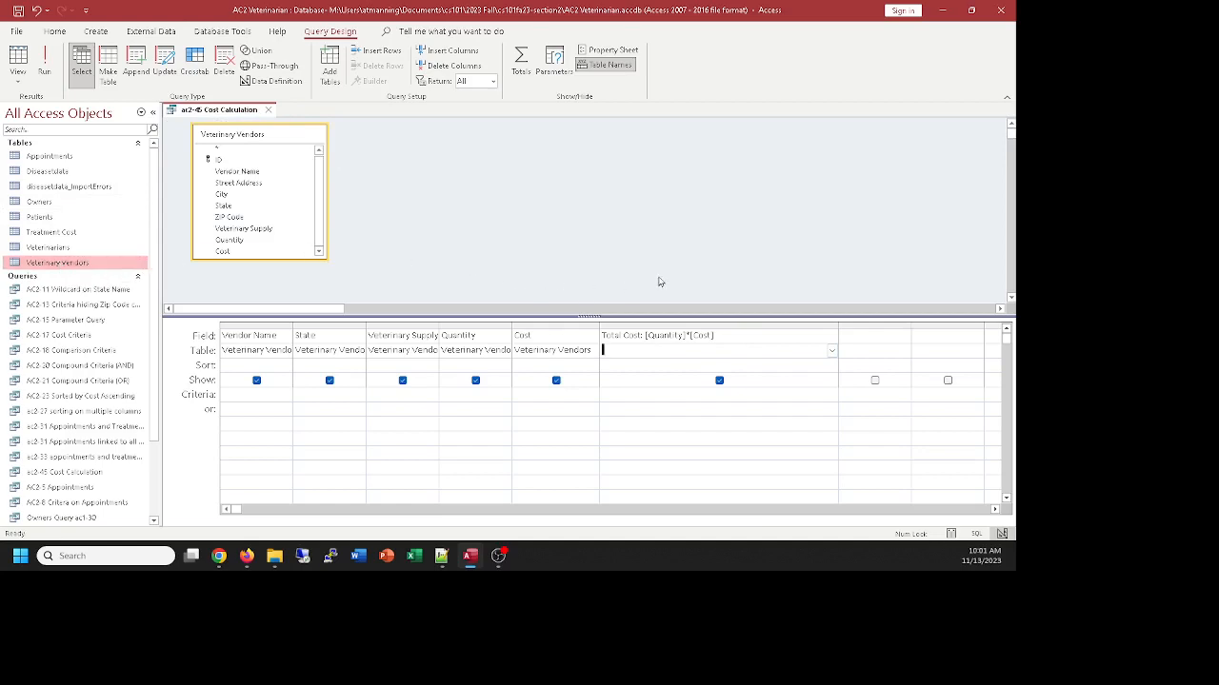
Close the ac2-45 Cost Calculation query
click(269, 110)
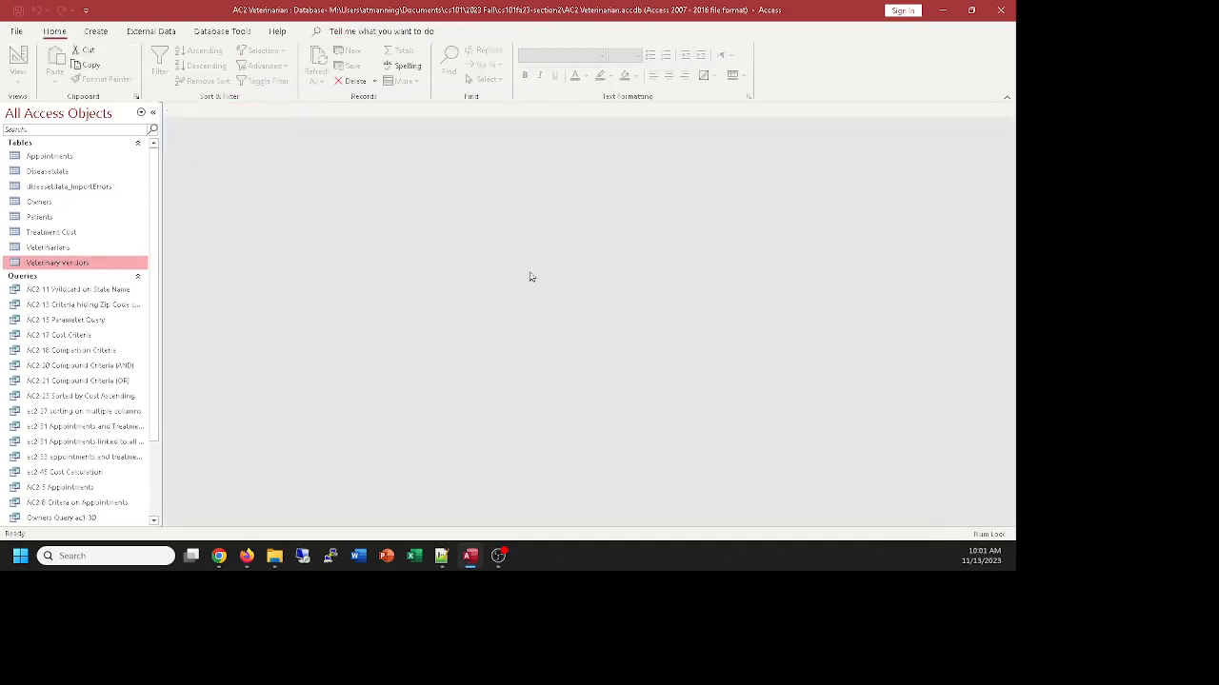
scroll(467, 285, down, 2)
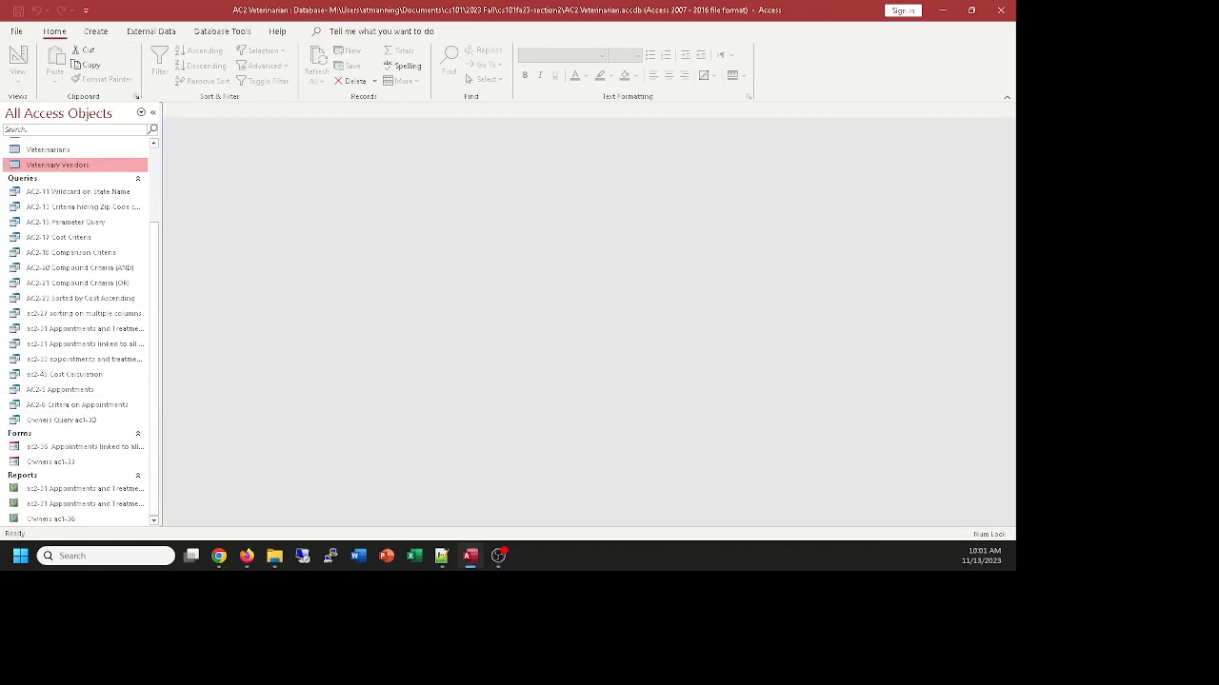
key(alt+Tab)
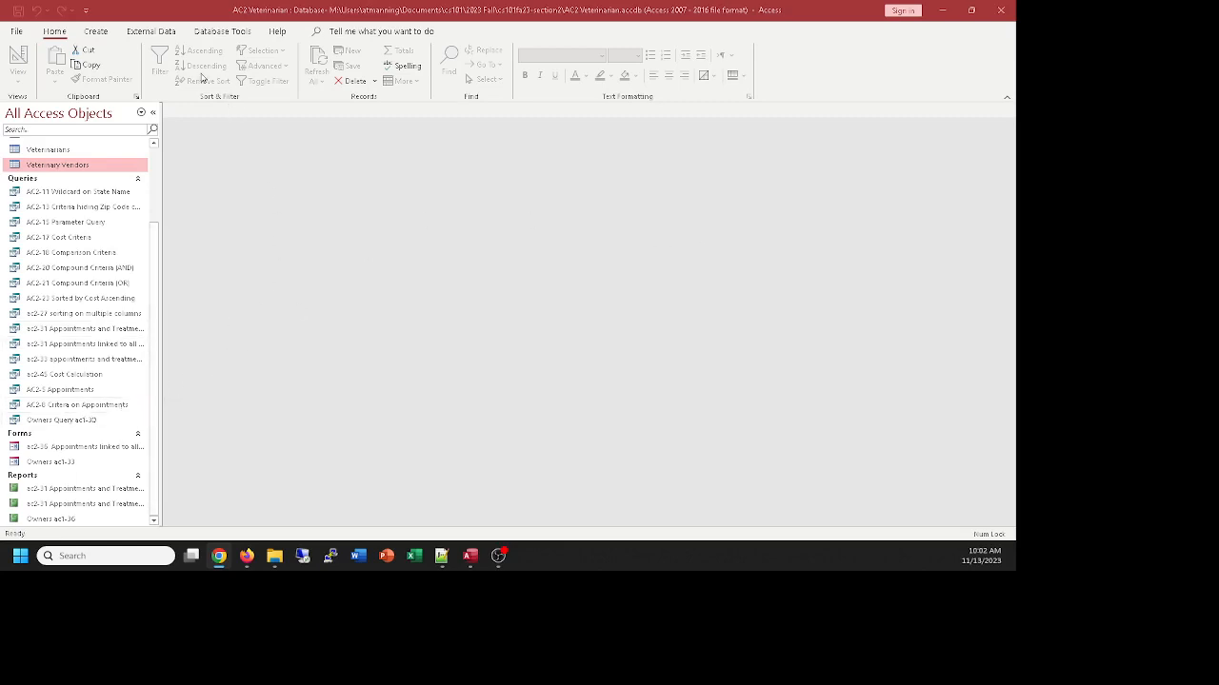
Create a new query in Design view on the Veterinary Vendors table with only the Cost field
click(97, 35)
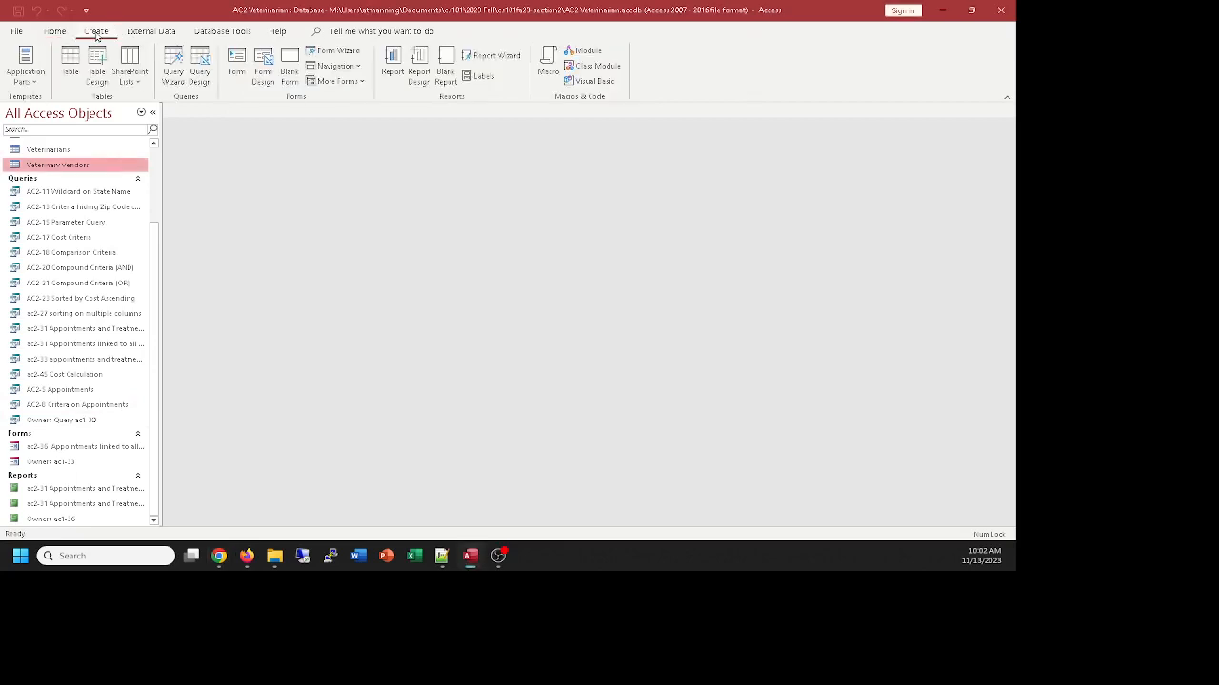
click(202, 61)
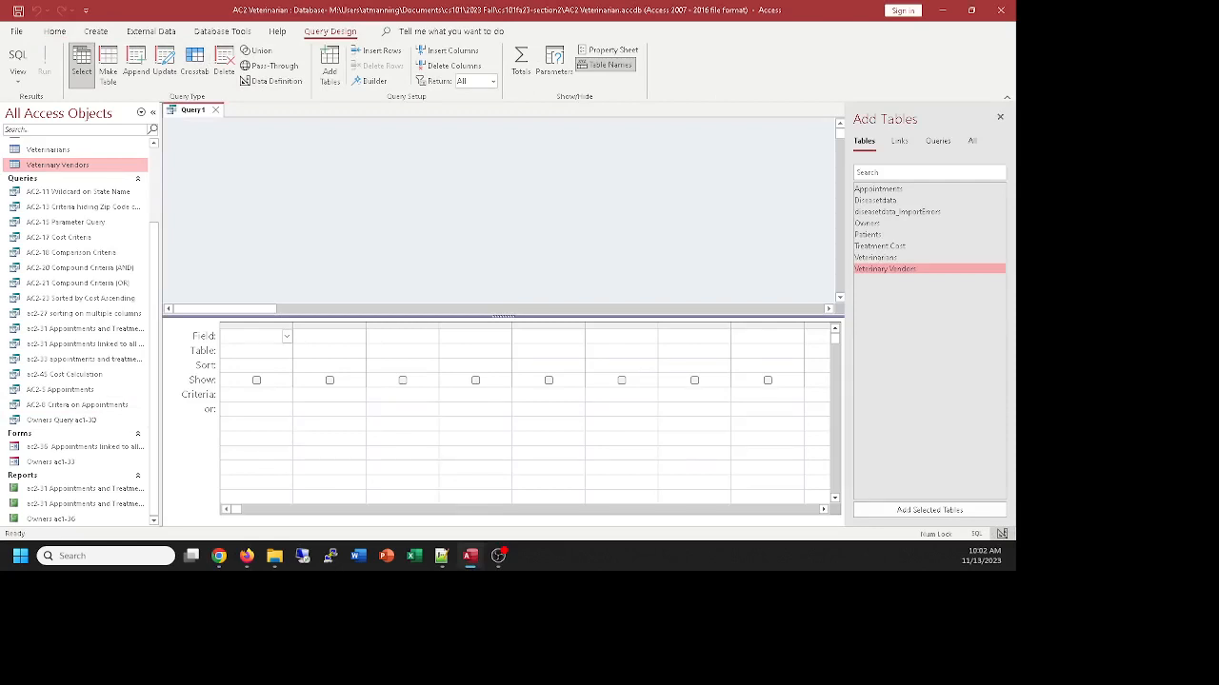
double_click(874, 270)
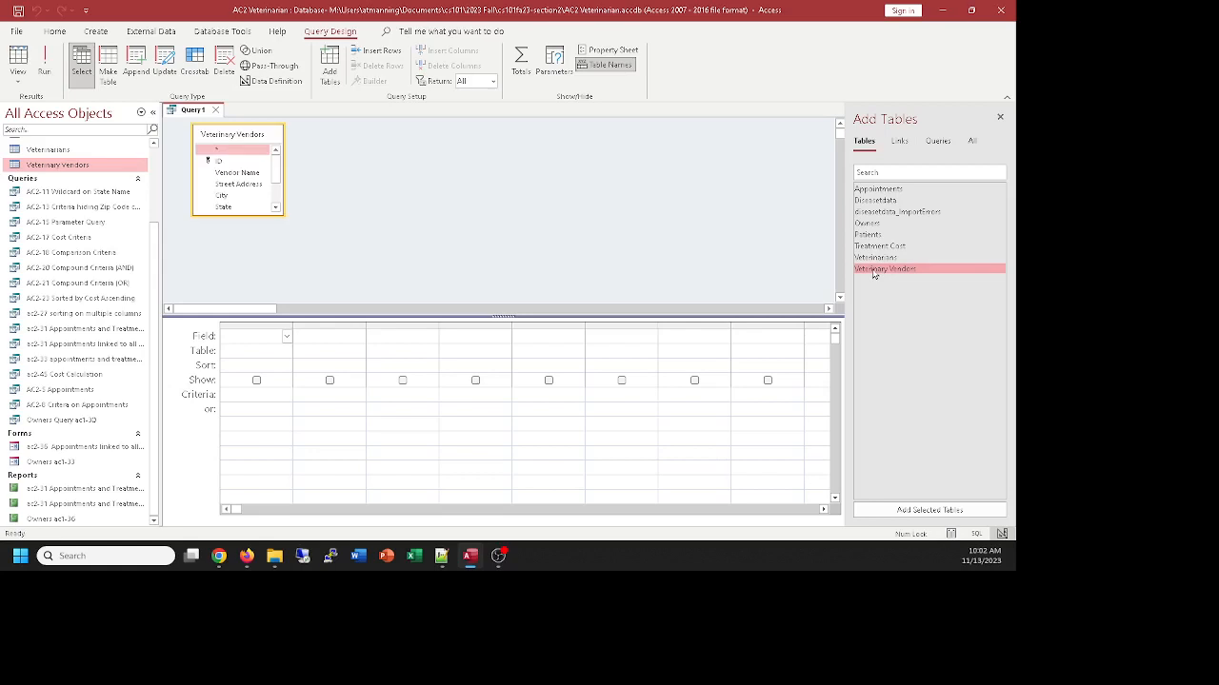
drag(283, 215, 315, 289)
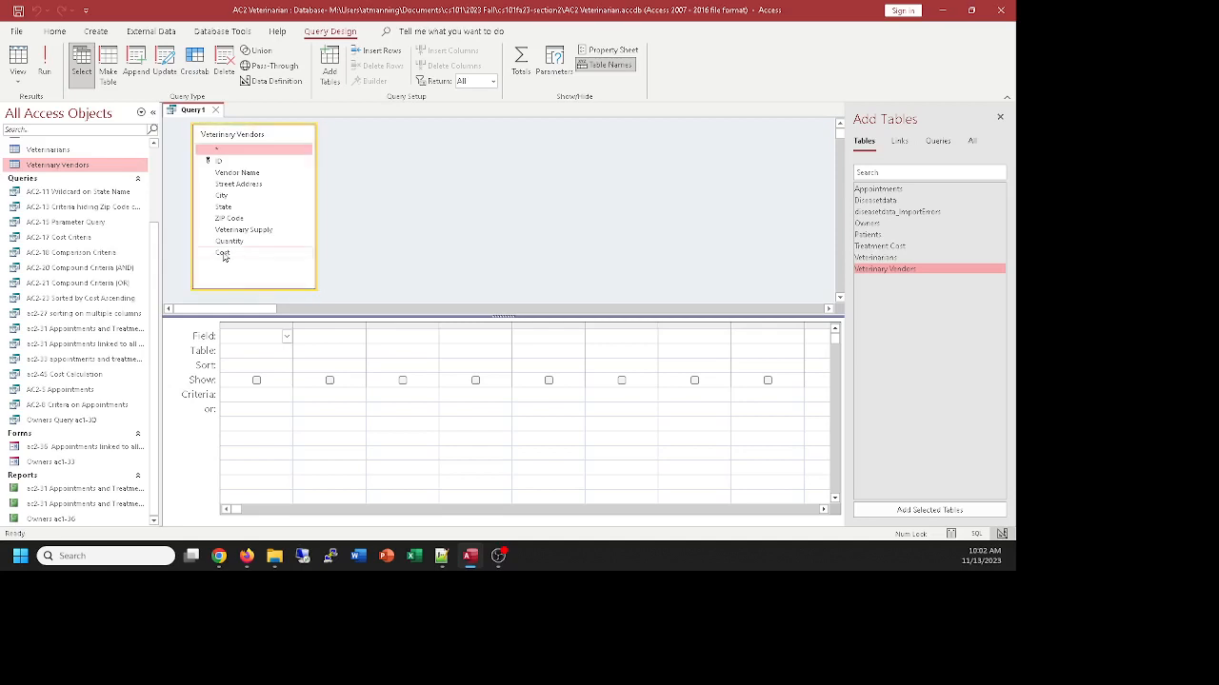
double_click(223, 253)
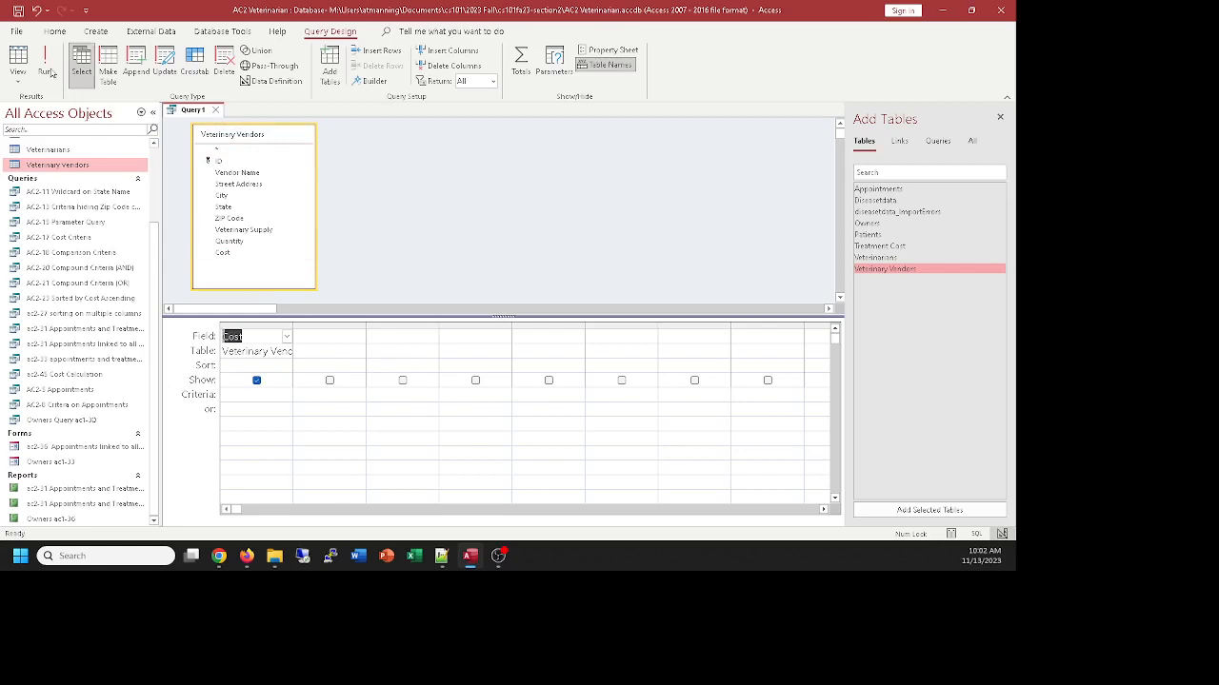
Preview the new query's Cost values and return to its design
click(11, 57)
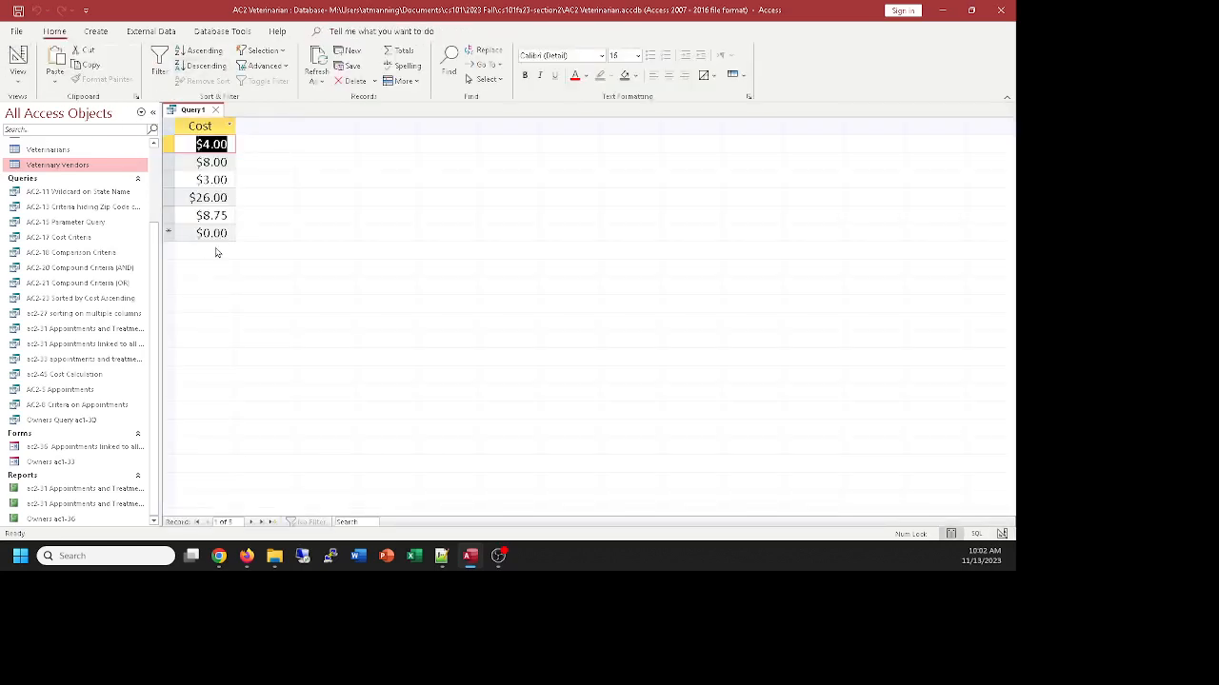
click(17, 57)
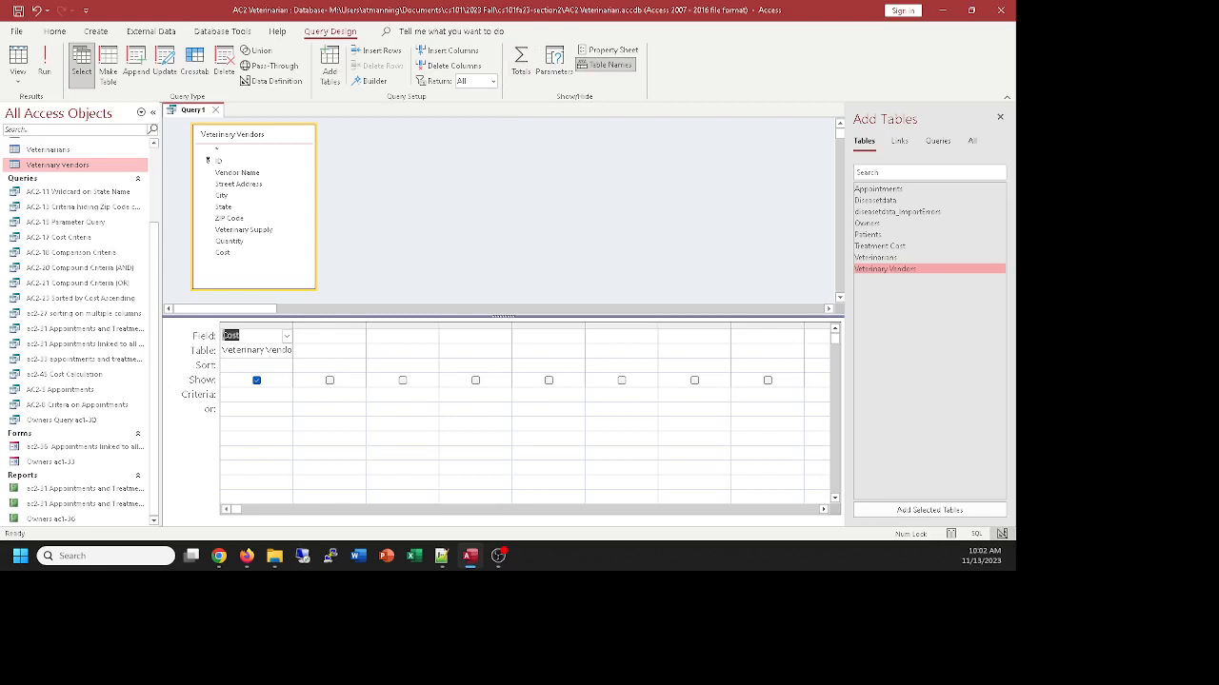
key(alt+Tab)
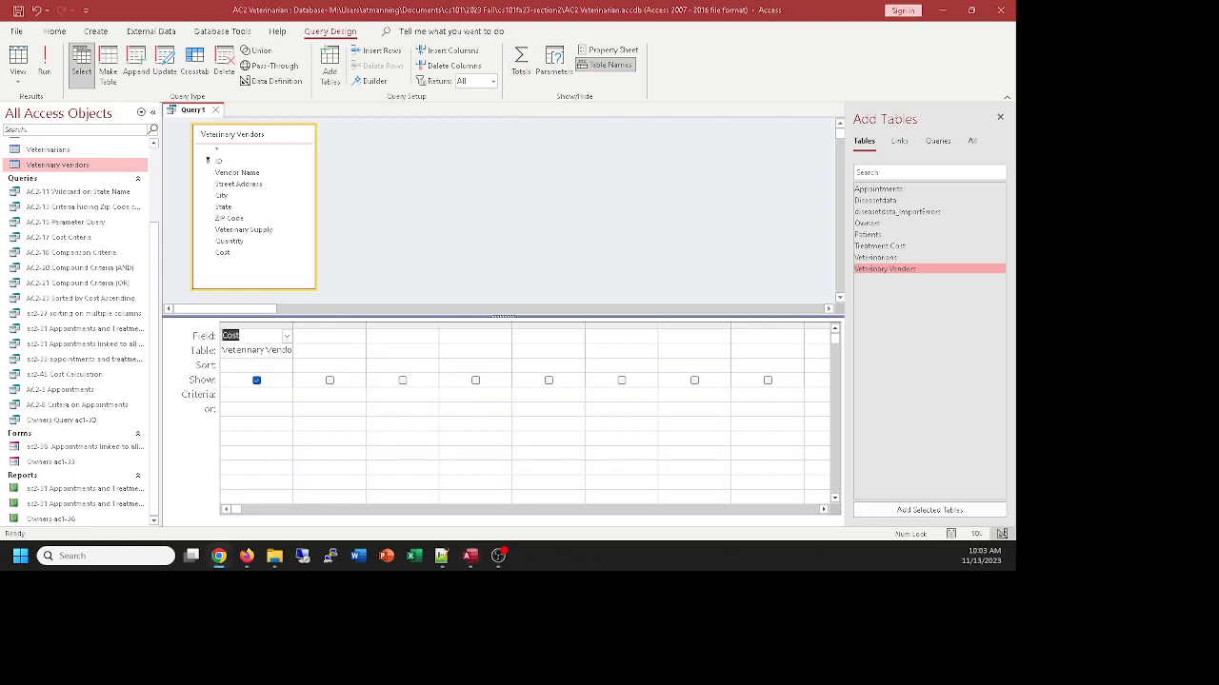
Add the Totals row to the query and set the Cost field's total to Avg
click(523, 57)
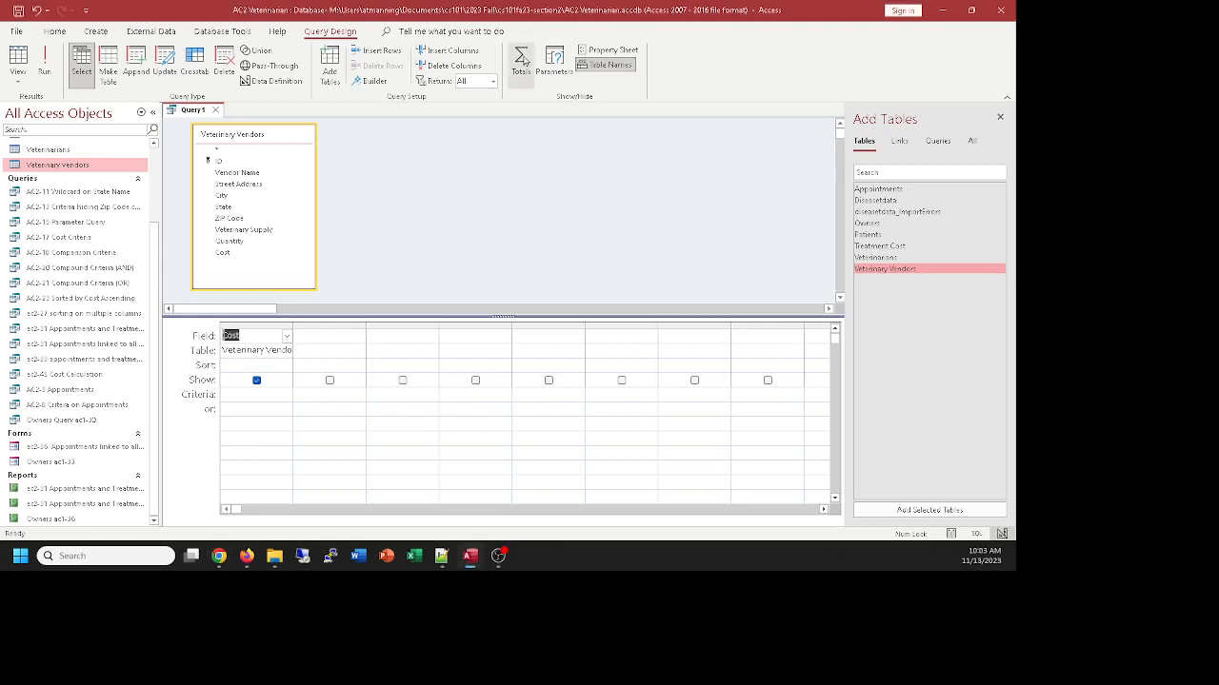
click(523, 63)
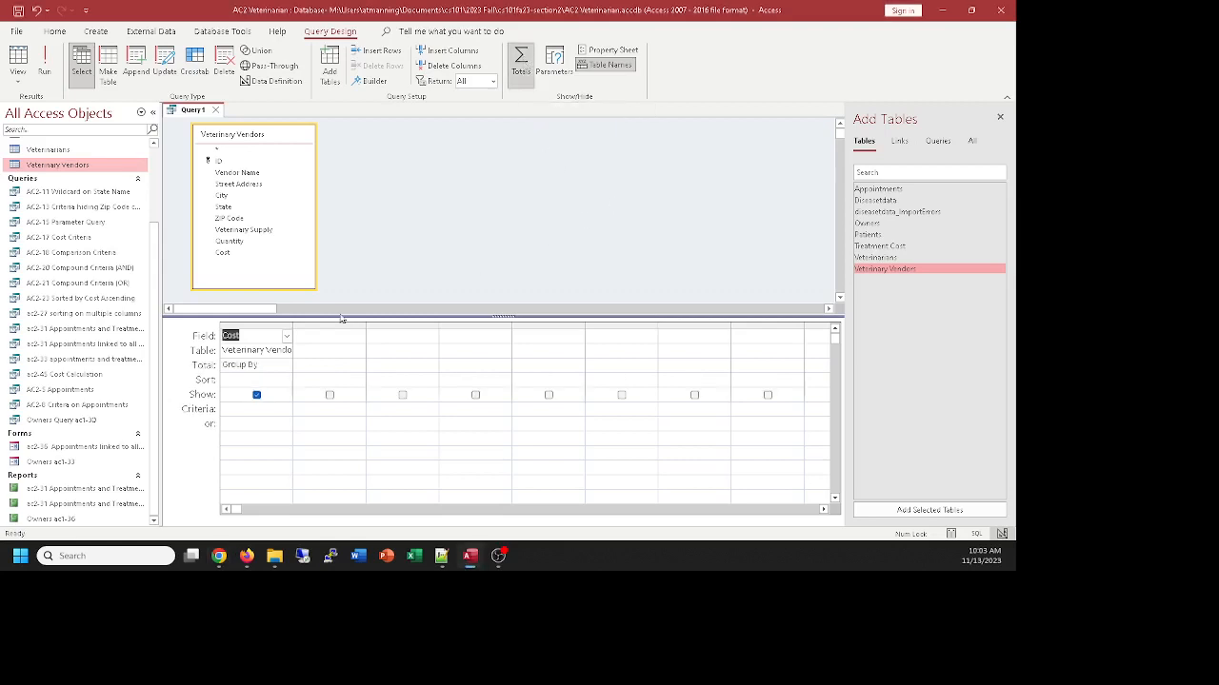
click(280, 365)
click(286, 364)
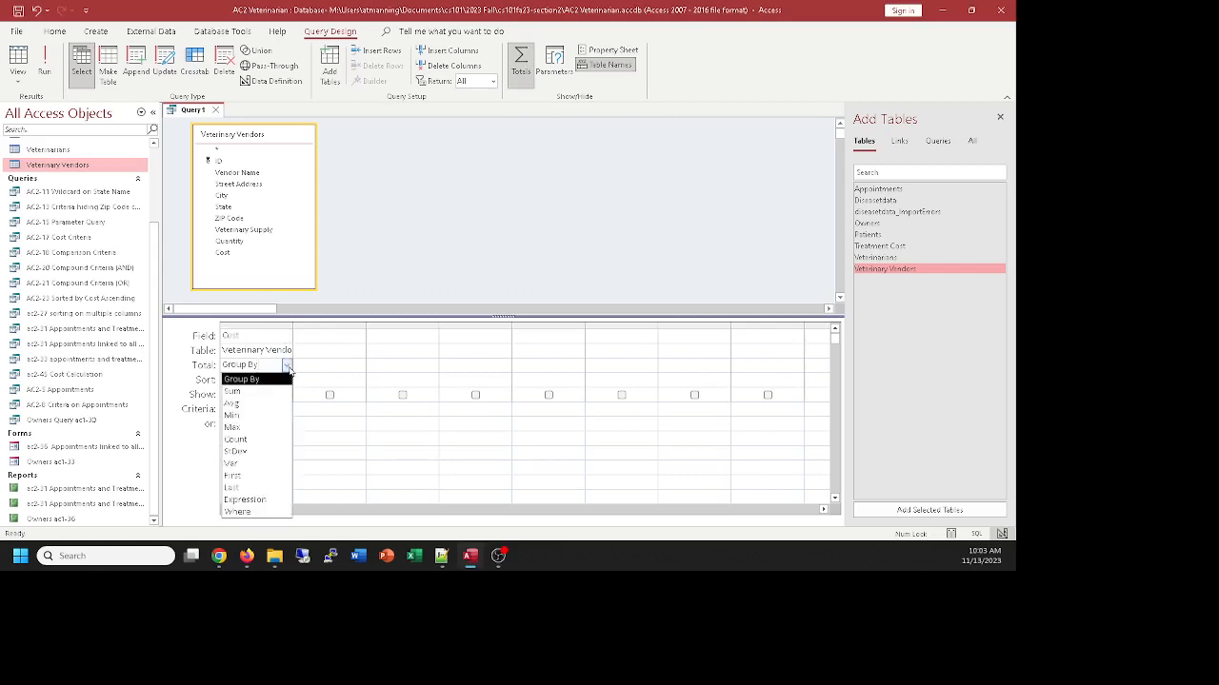
click(235, 405)
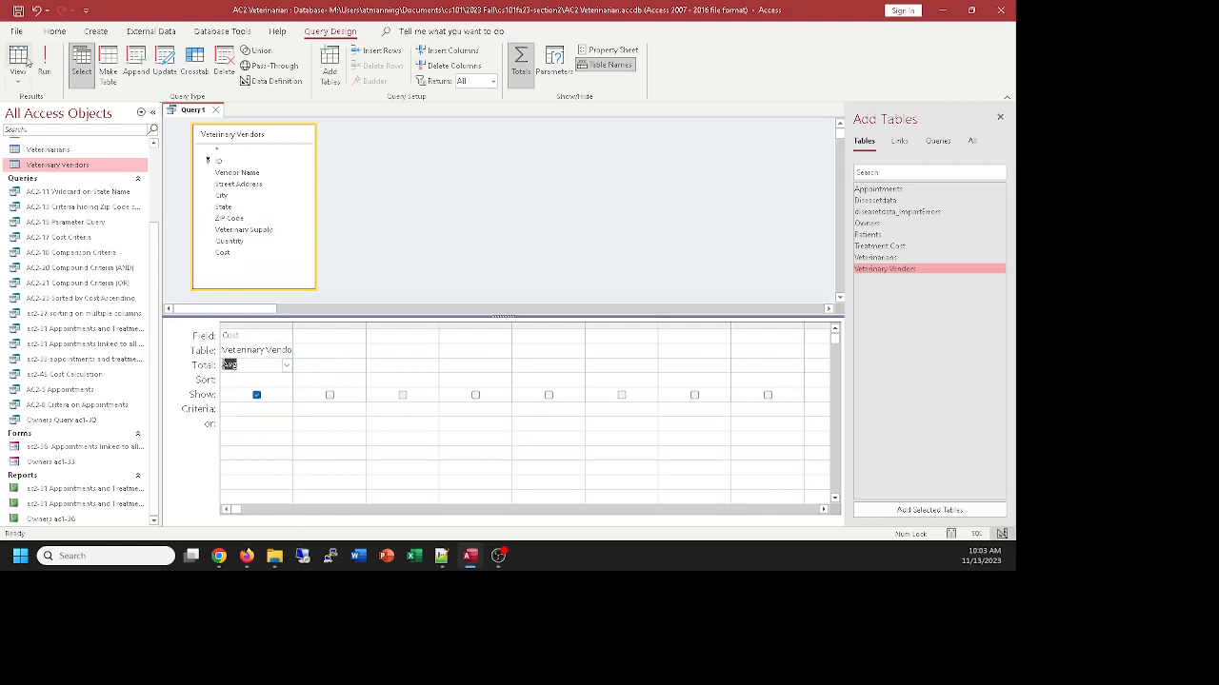
Run the query, widen the average cost column in the results, and keep Avg as the Cost field's total
click(19, 55)
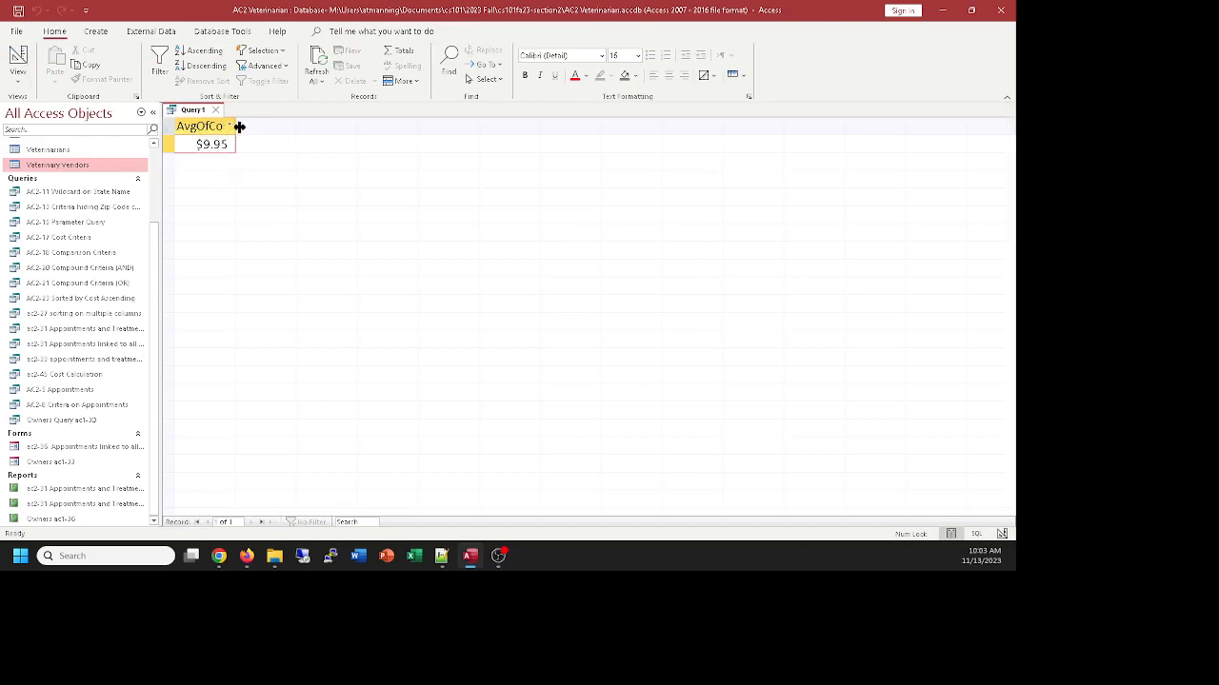
drag(235, 125, 274, 133)
click(17, 59)
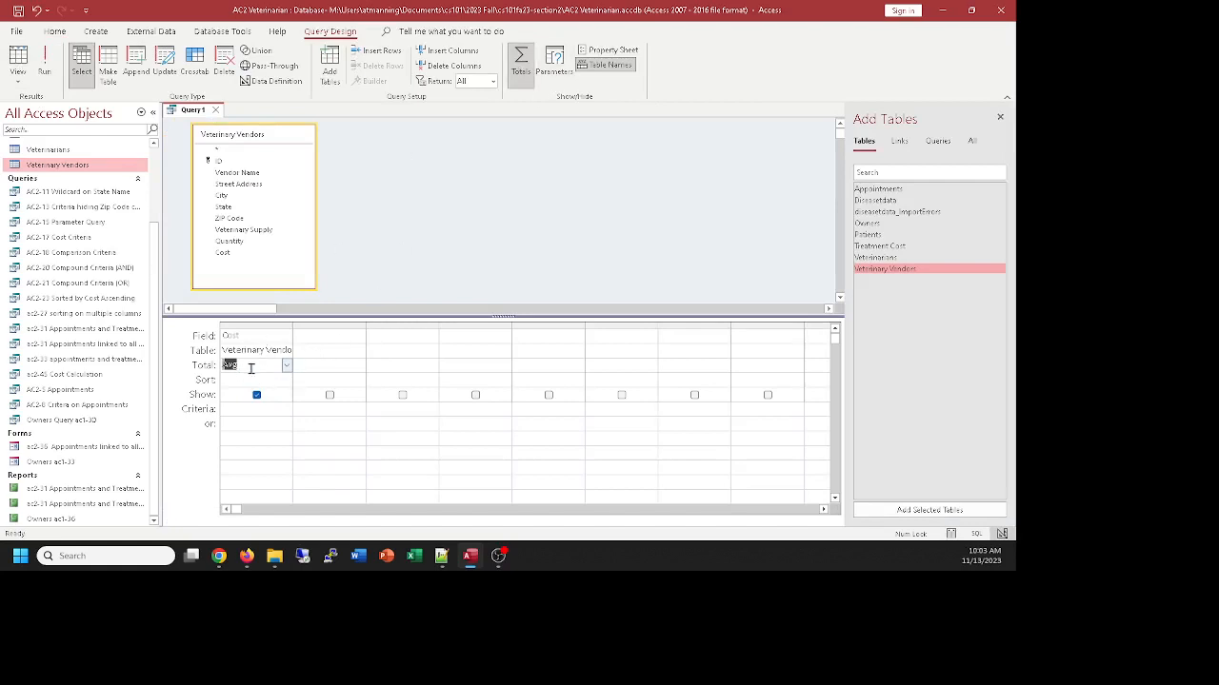
click(286, 367)
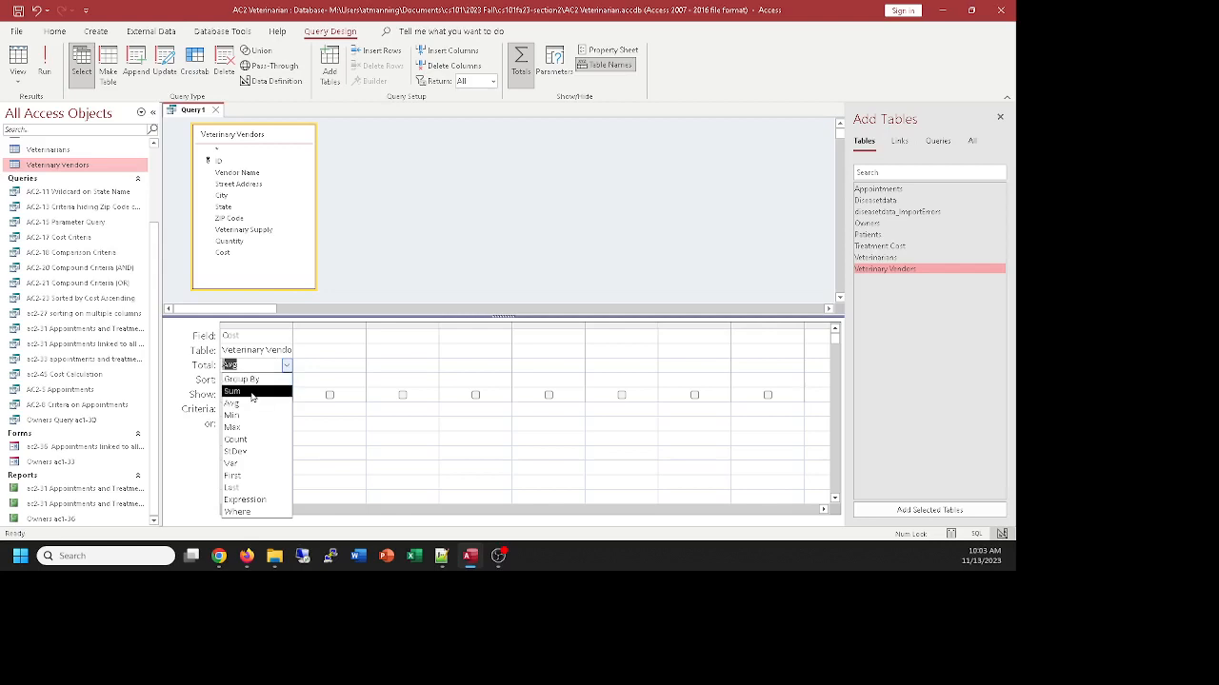
click(245, 404)
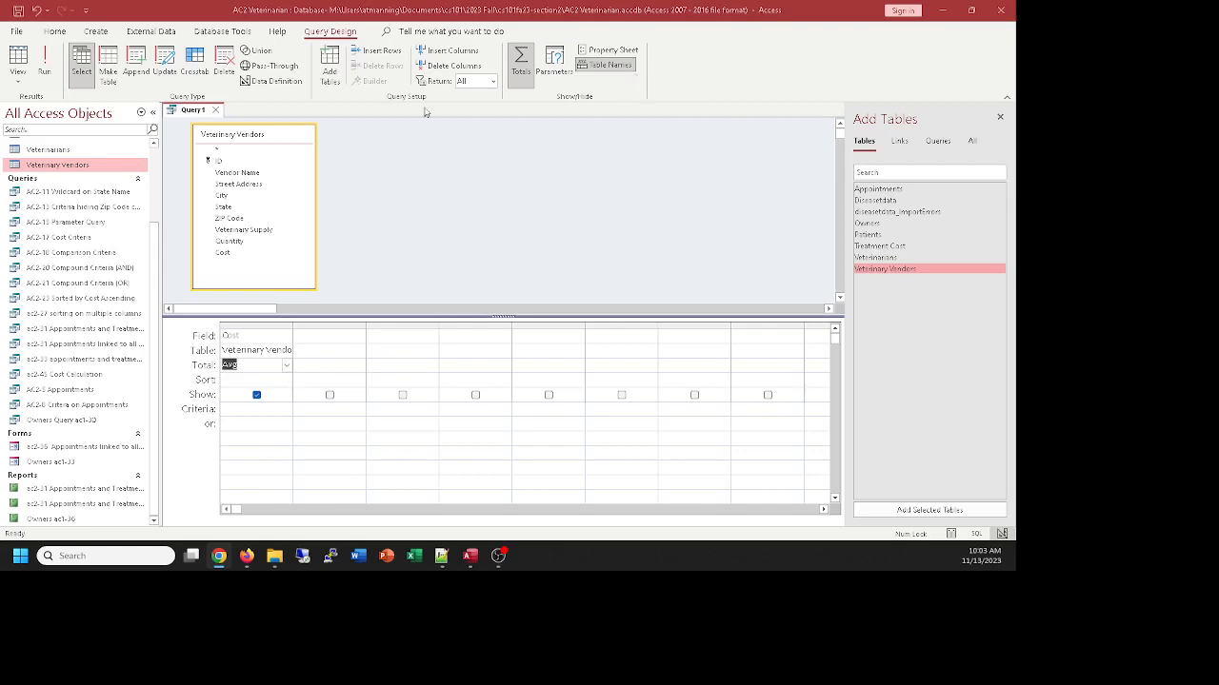
Save the query as ac2-49 Average Cost Calculation with Total
click(189, 111)
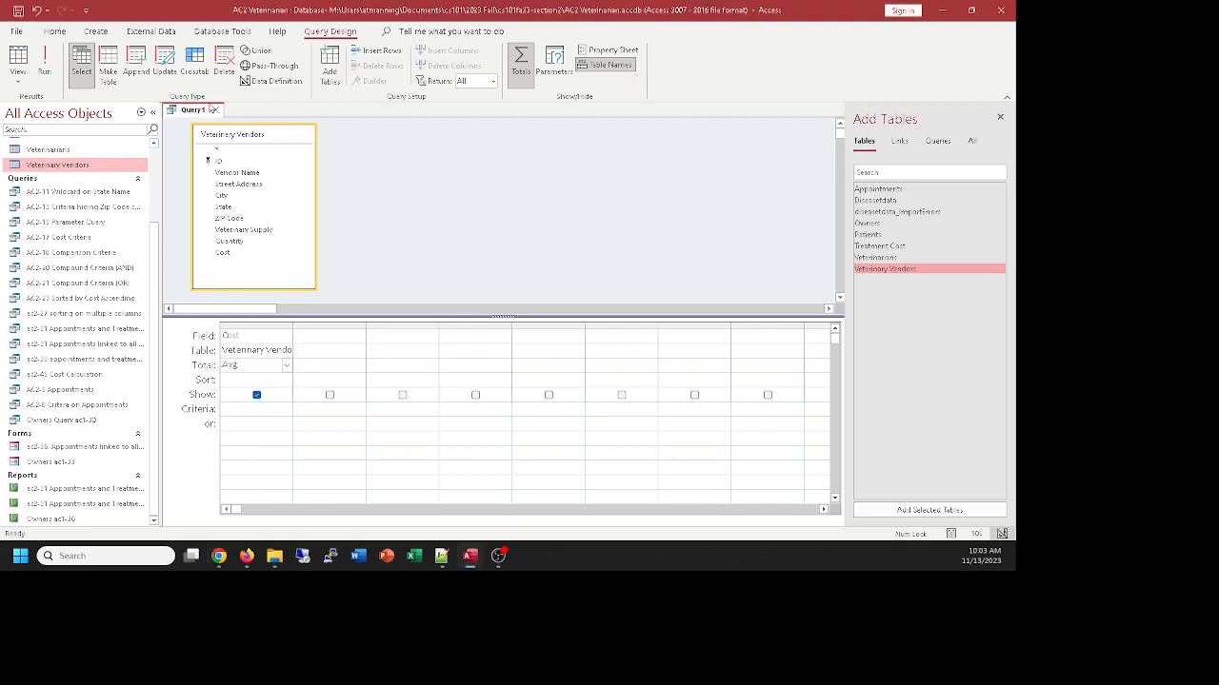
key(ctrl+s)
text(ac)
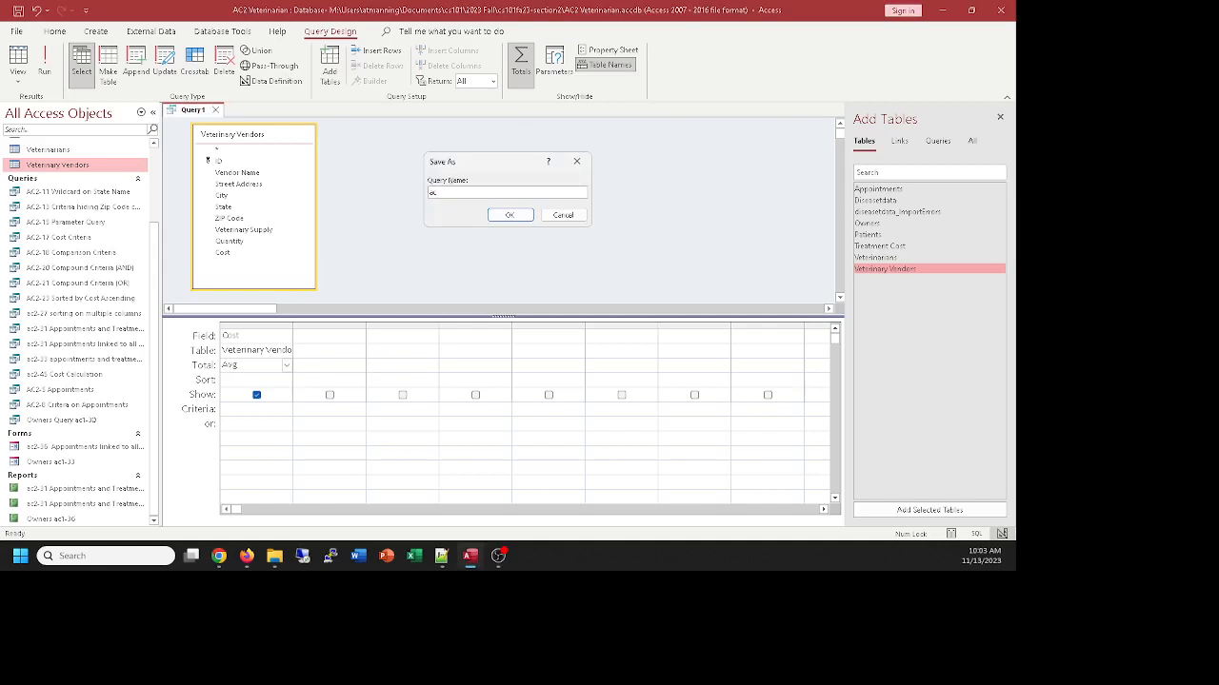
text(2-4)
text(9 Av)
text(ge Cos)
text(t Calculation)
text( Query)
key(BackSpace)
key(BackSpace)
key(BackSpace)
key(BackSpace)
key(BackSpace)
key(BackSpace)
text(Wiz)
text(h Total)
click(509, 215)
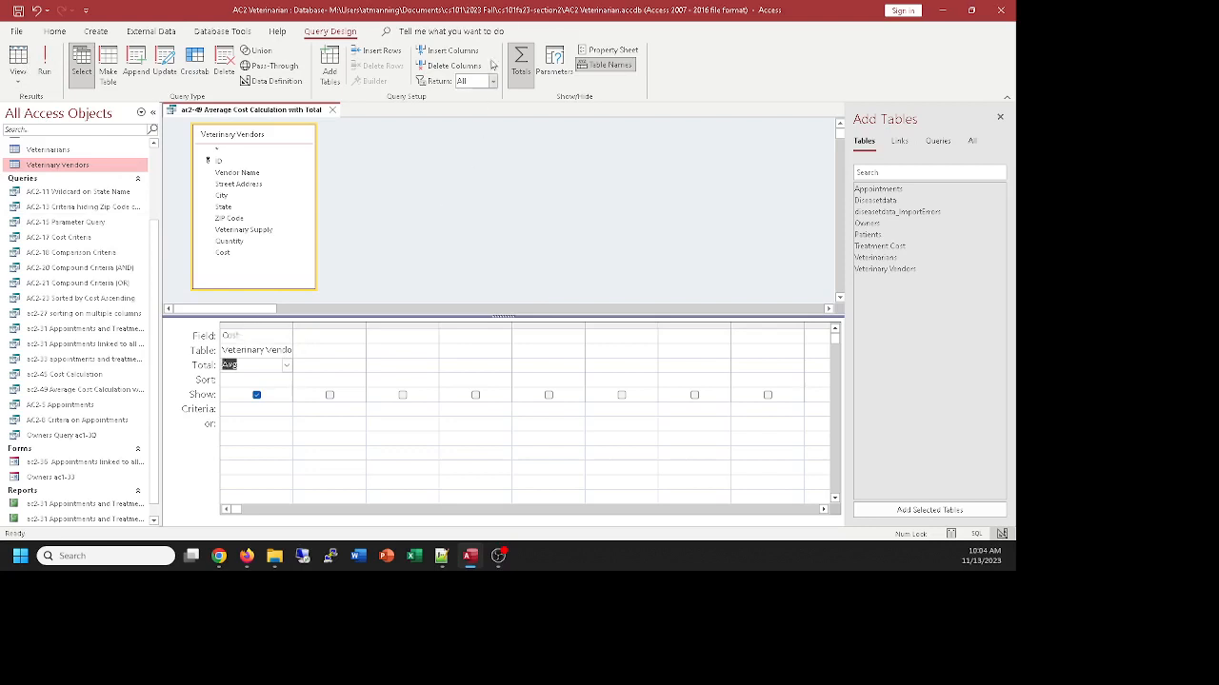
Review the functions available for the Cost field's total and the tables and queries in the database
click(286, 366)
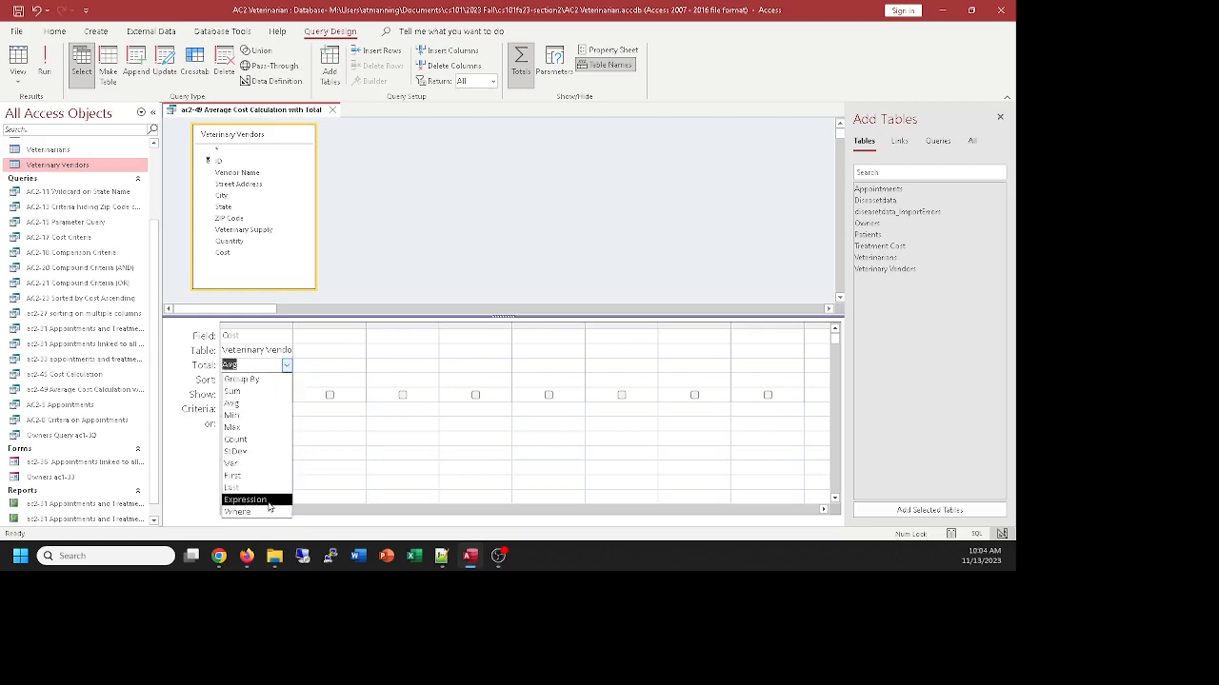
click(427, 247)
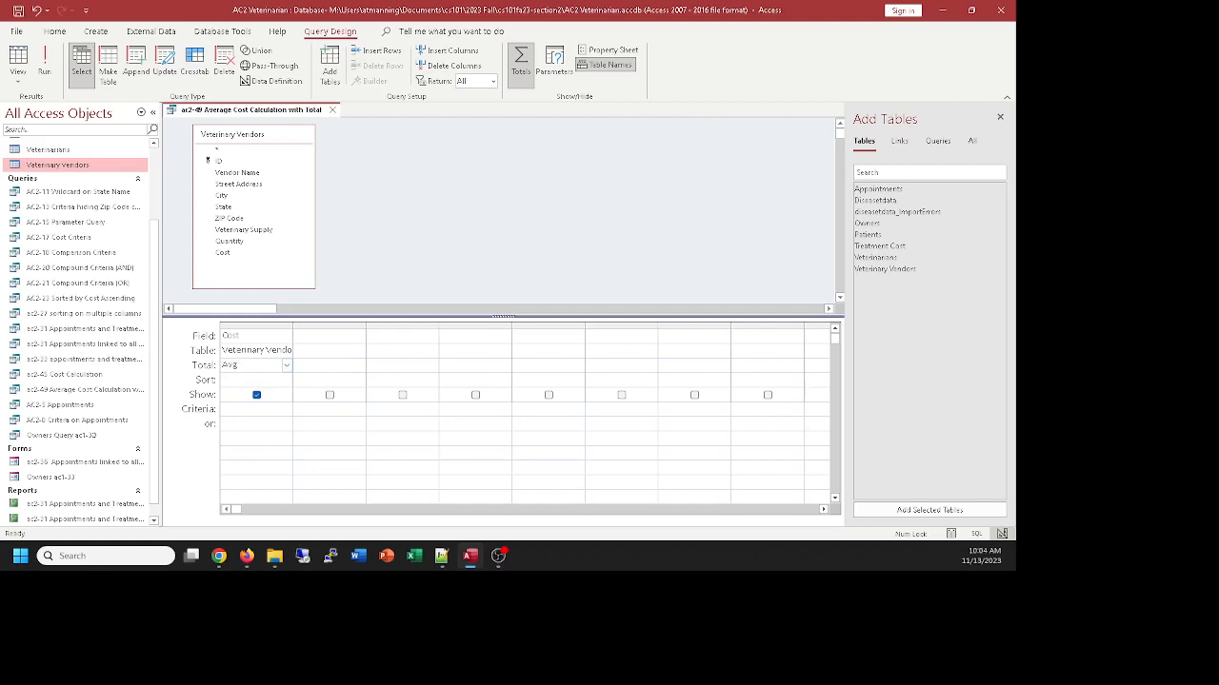
scroll(444, 218, down, 2)
scroll(89, 238, up, 2)
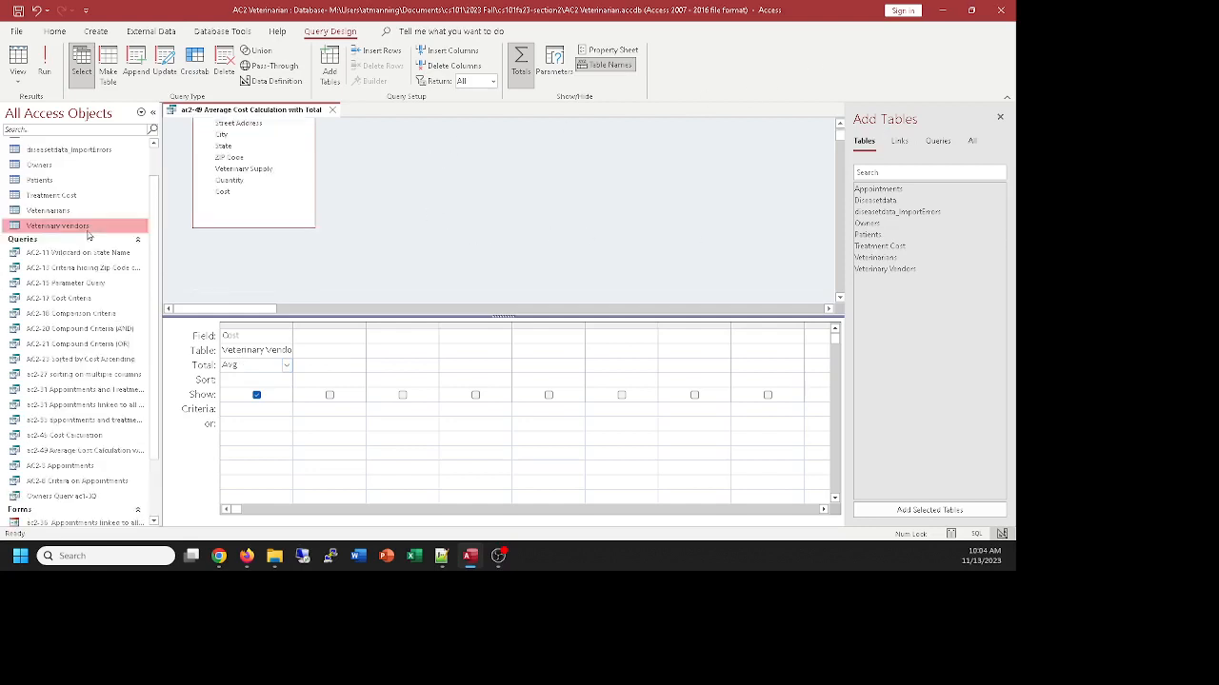
scroll(88, 238, up, 1)
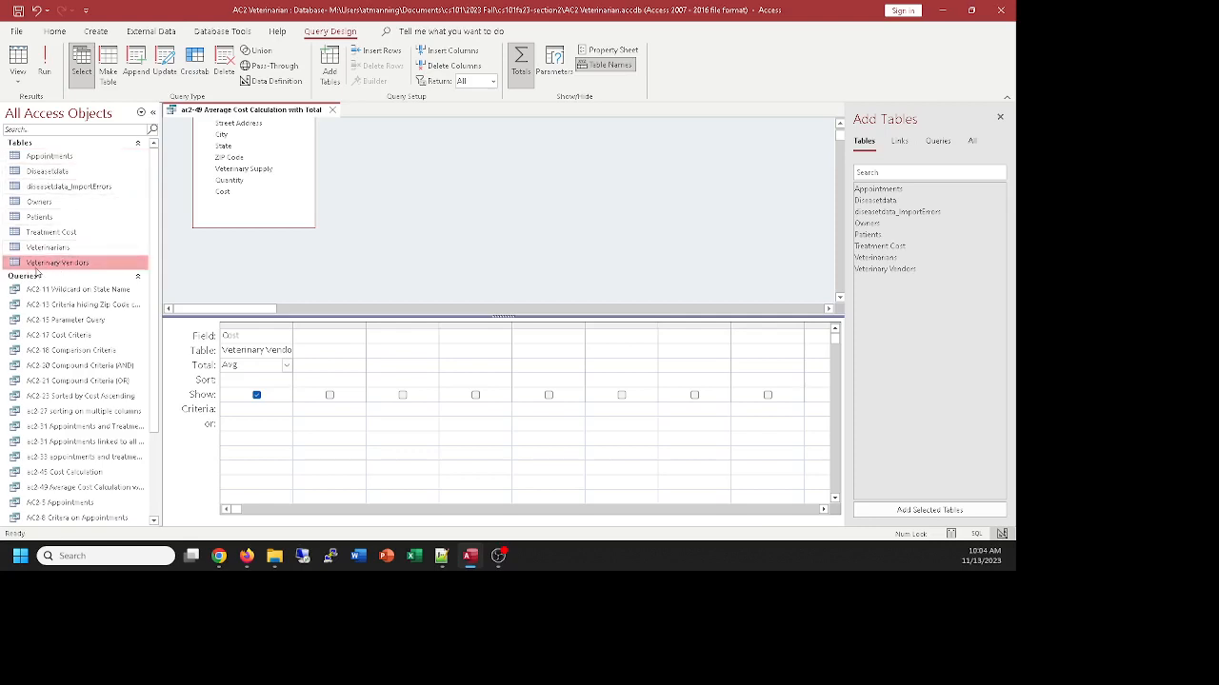
scroll(626, 222, up, 1)
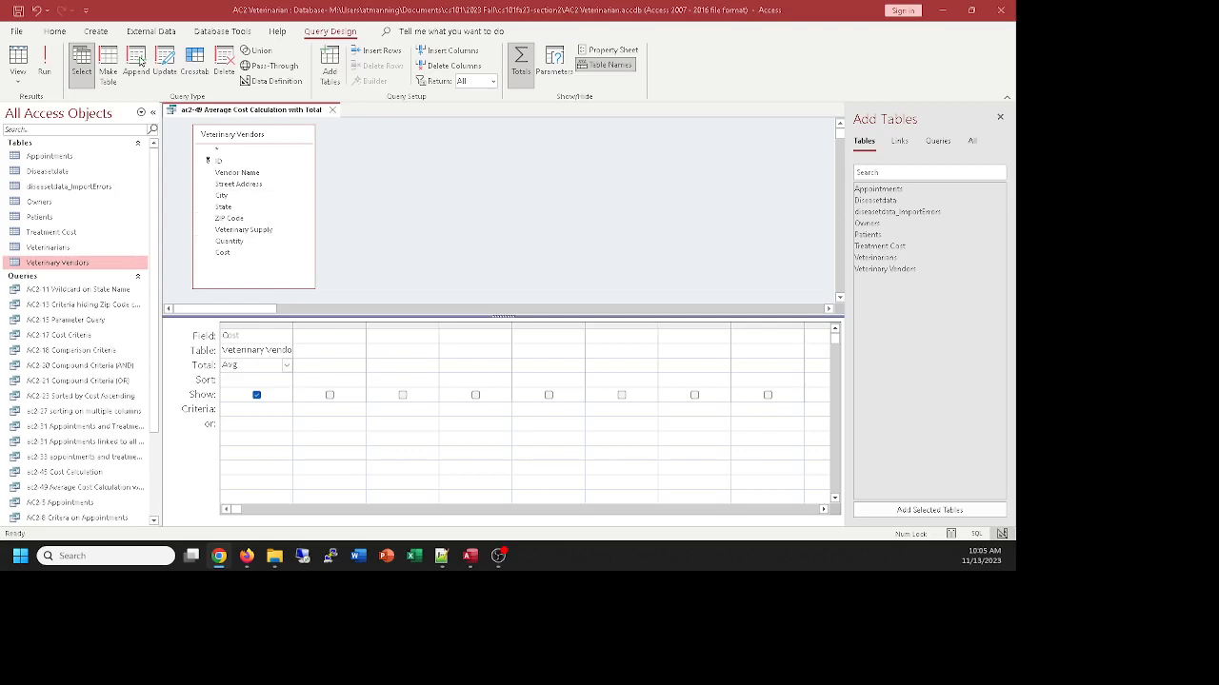
Close the Veterinarian database along with Access
click(1005, 12)
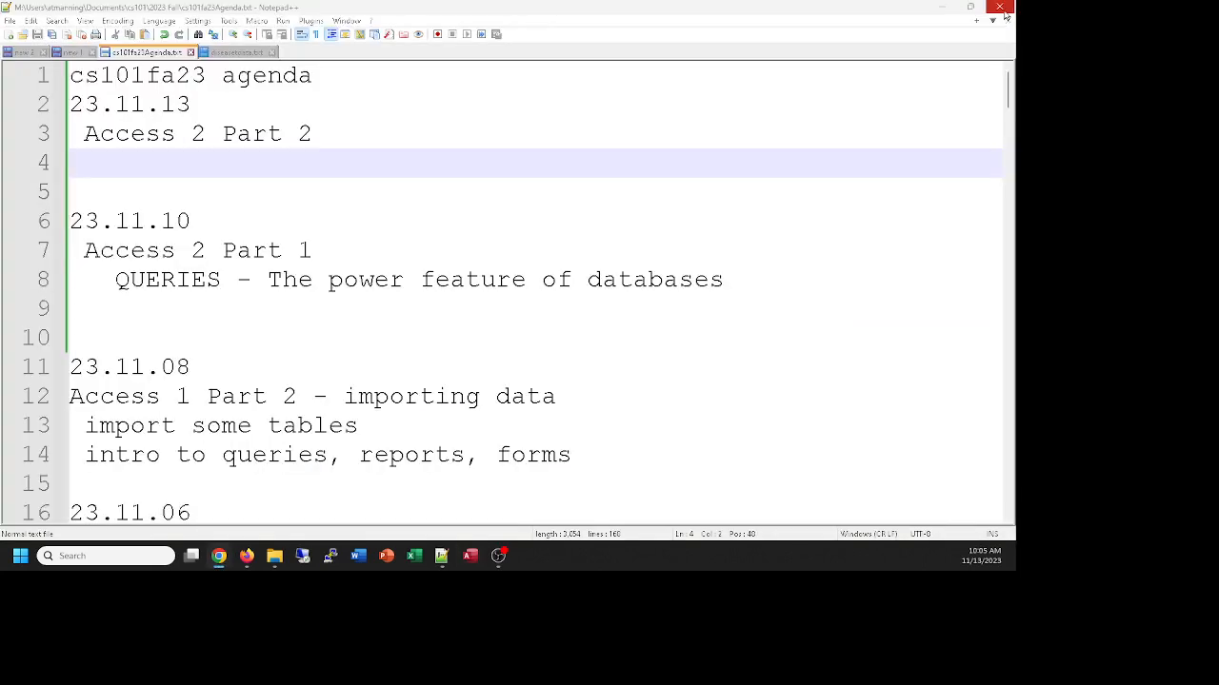